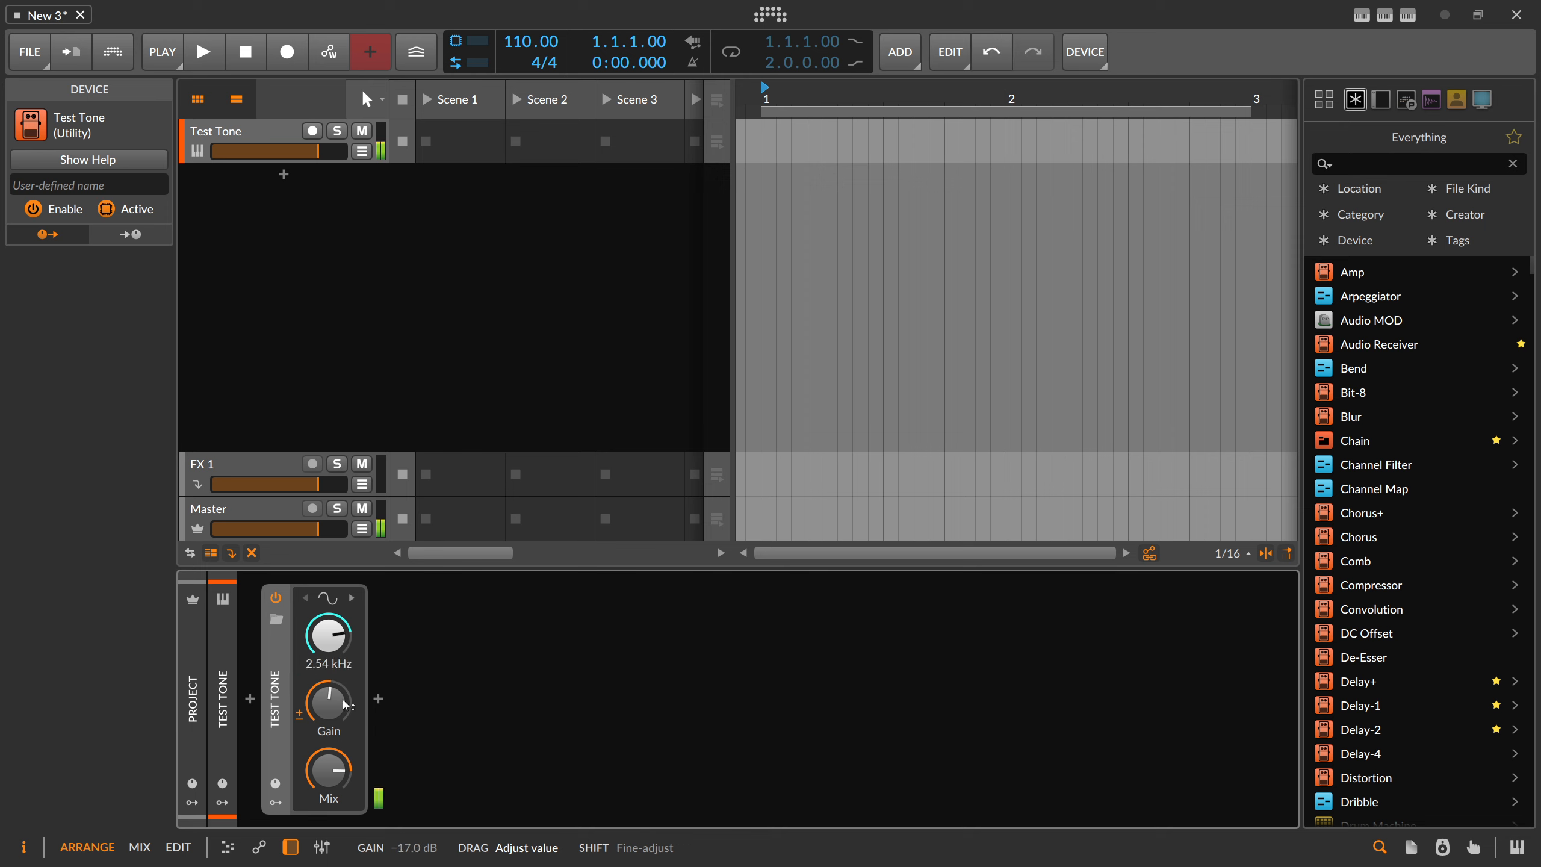
Raise the Test Tone's mix slightly and its gain to about -11.1 dB, and switch its waveform to Dirac.
drag(328, 771, 328, 758)
drag(328, 703, 328, 661)
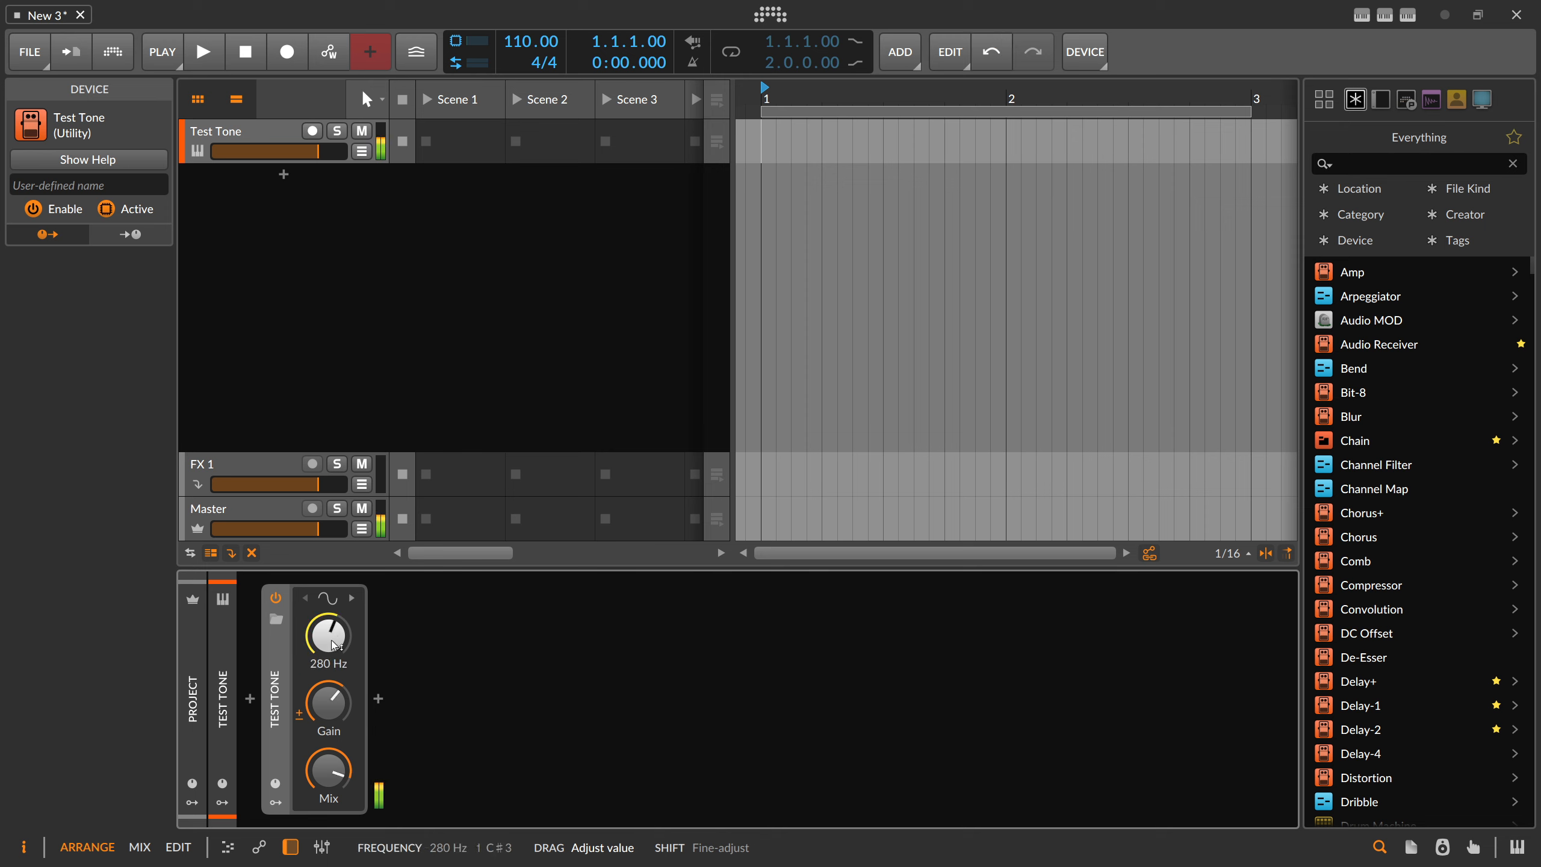
click(328, 599)
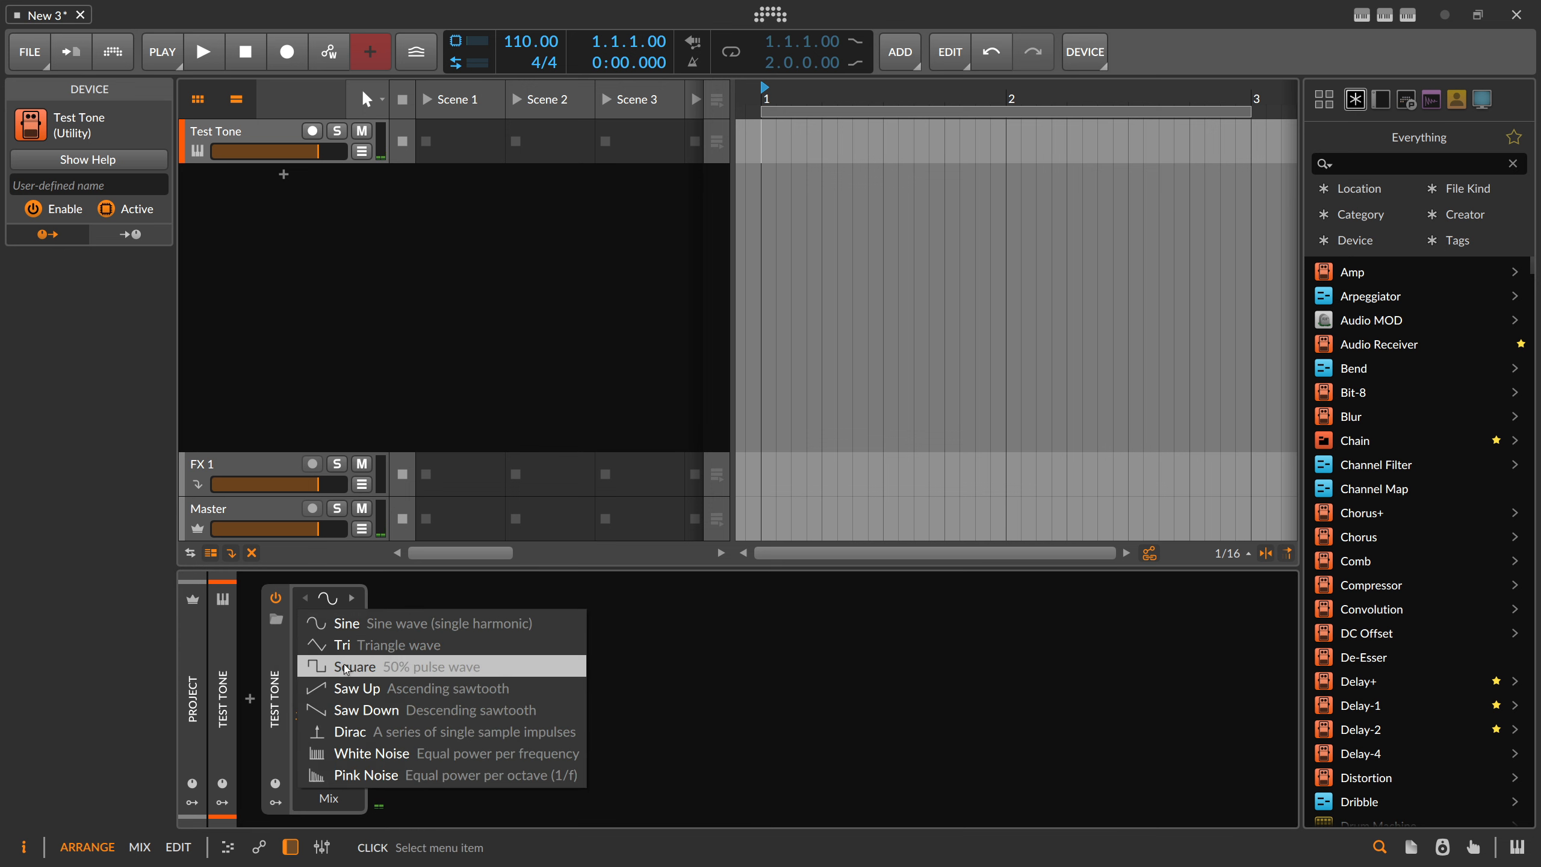
click(352, 731)
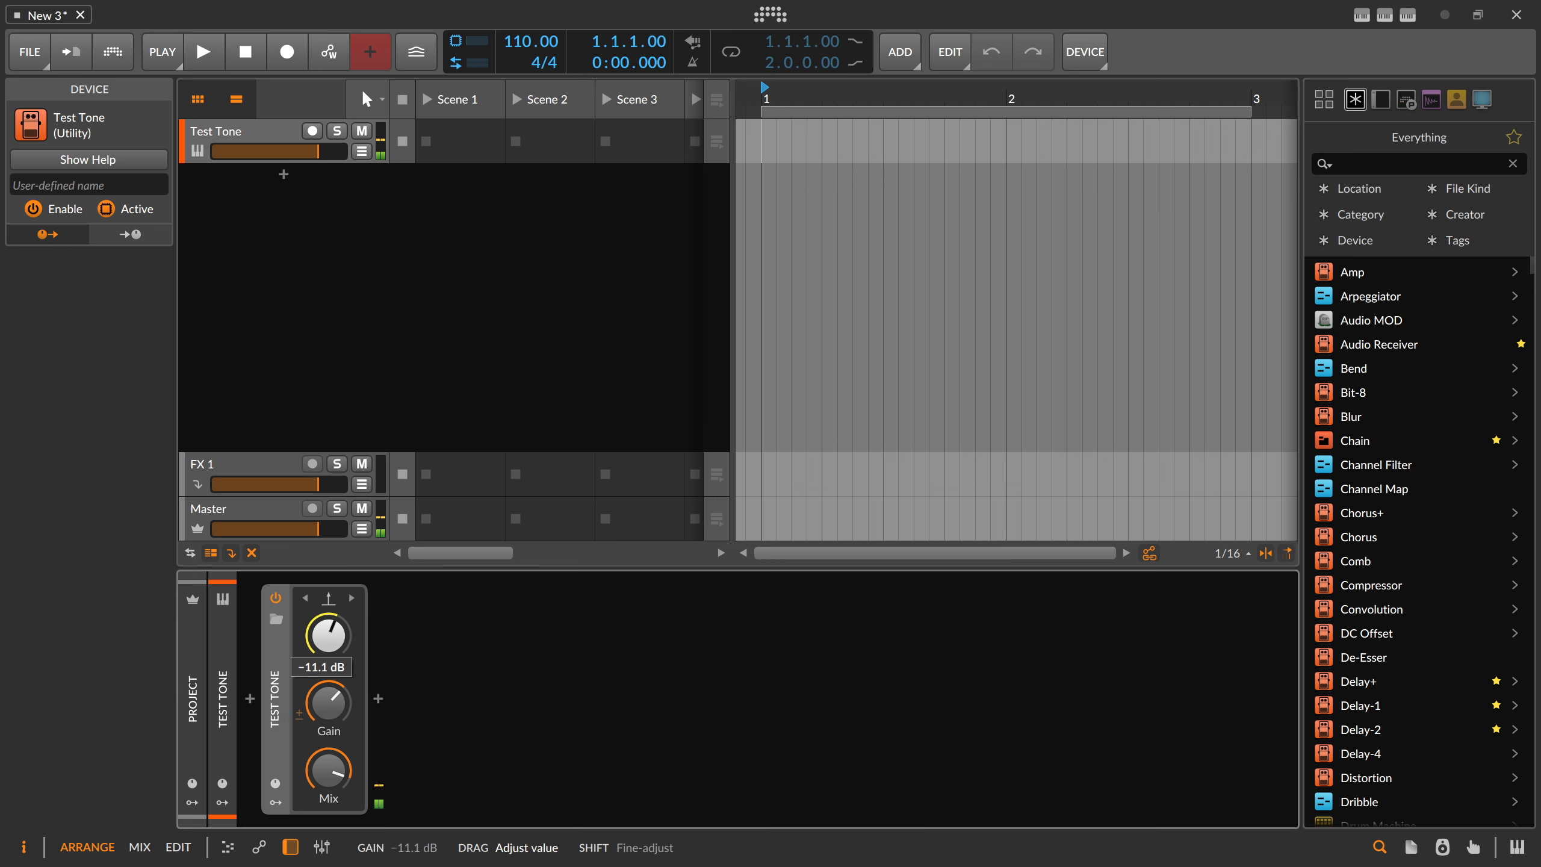
Lower the Test Tone's frequency to about 1.02 Hz, with the gain at maximum and the mix at 100 %.
drag(331, 668, 331, 744)
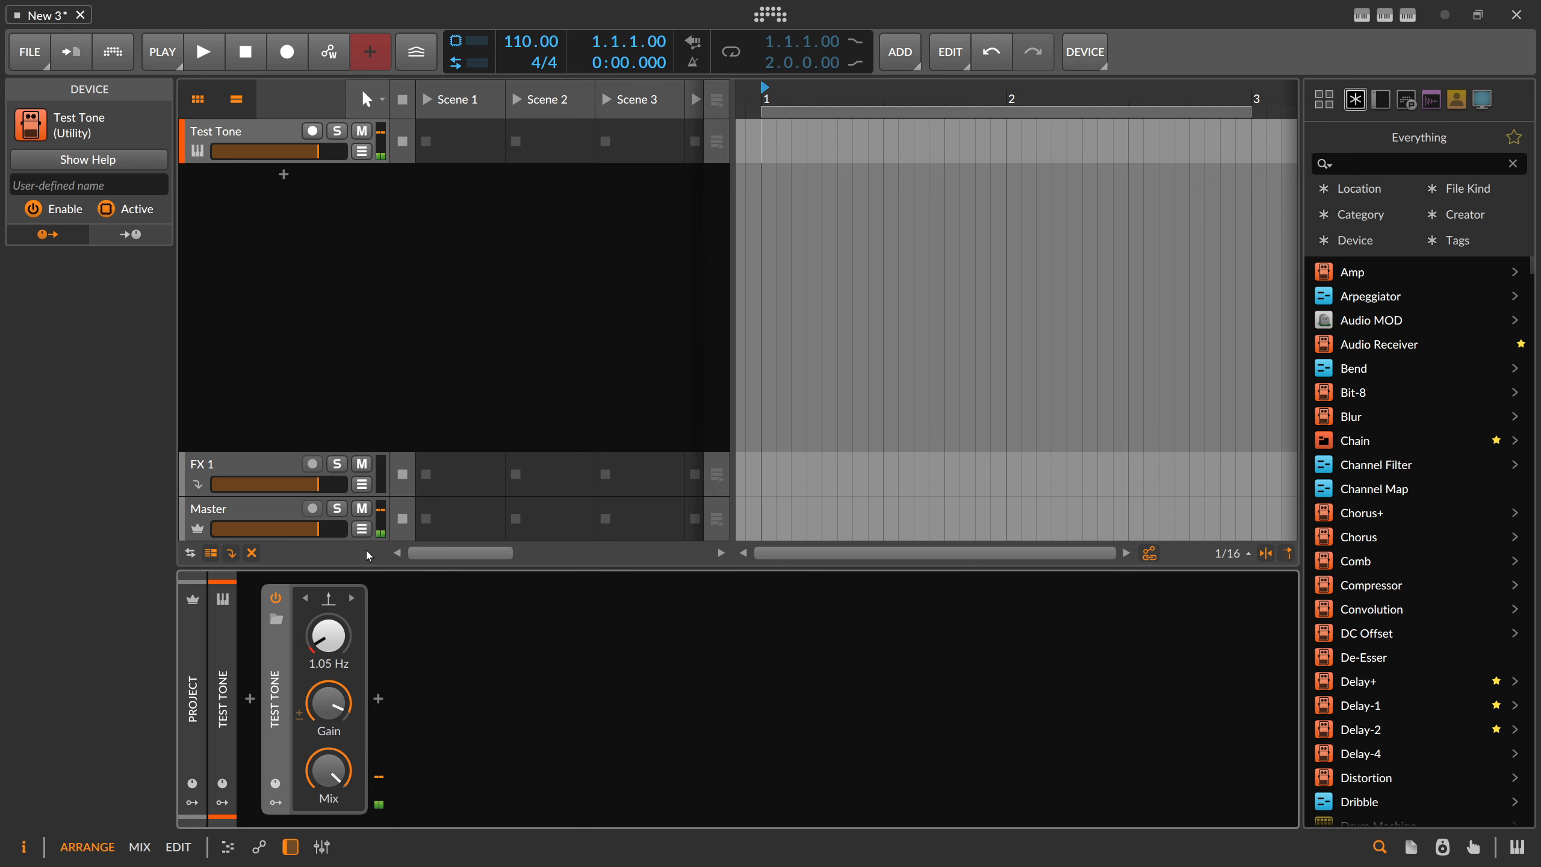
drag(331, 632, 331, 638)
drag(331, 711, 331, 691)
drag(333, 766, 337, 735)
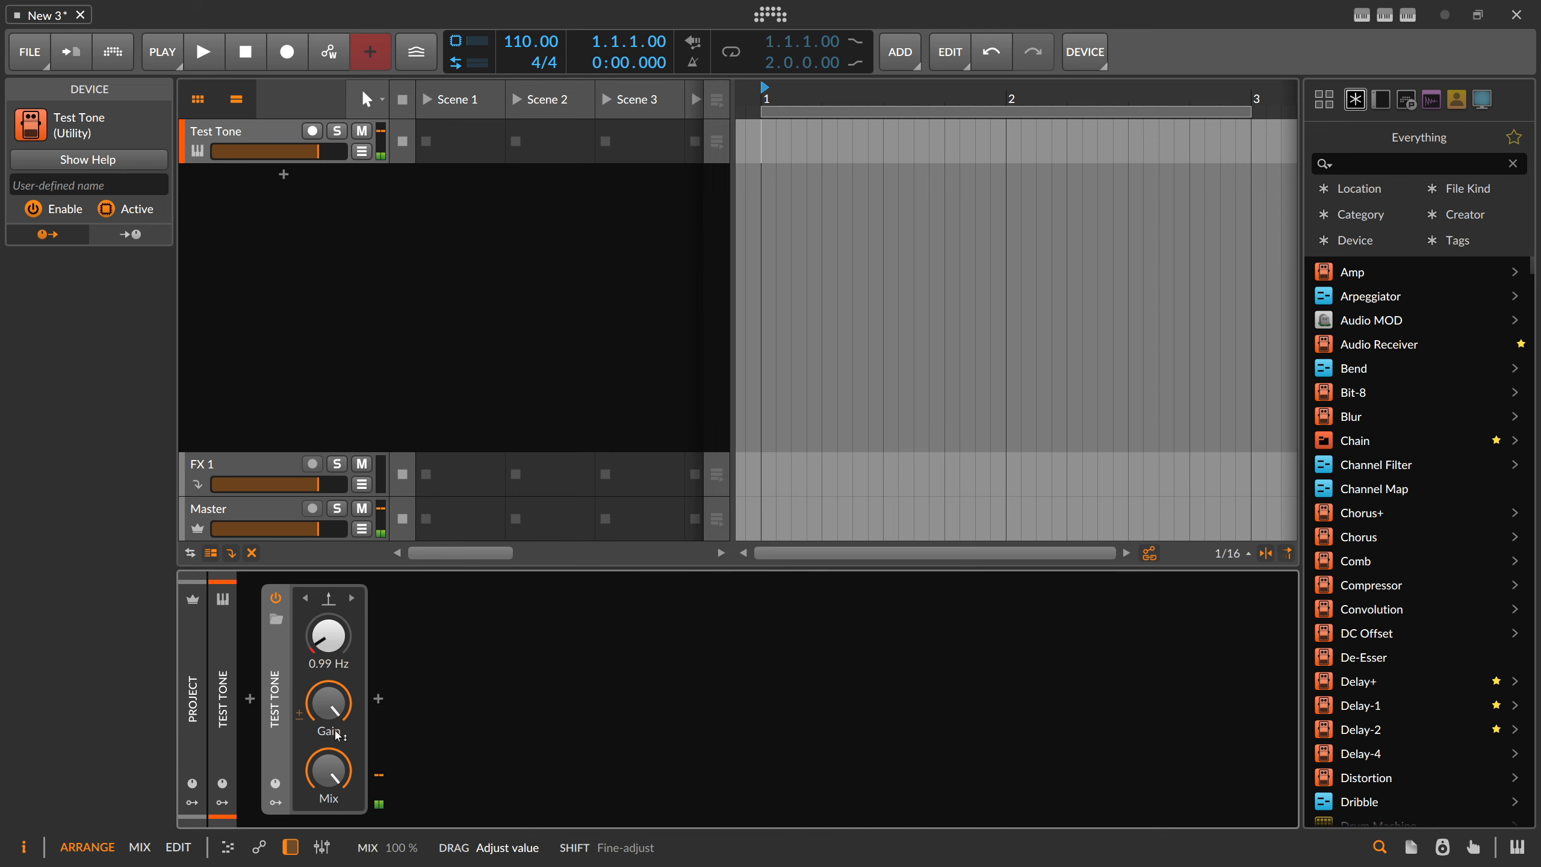
drag(329, 634, 329, 631)
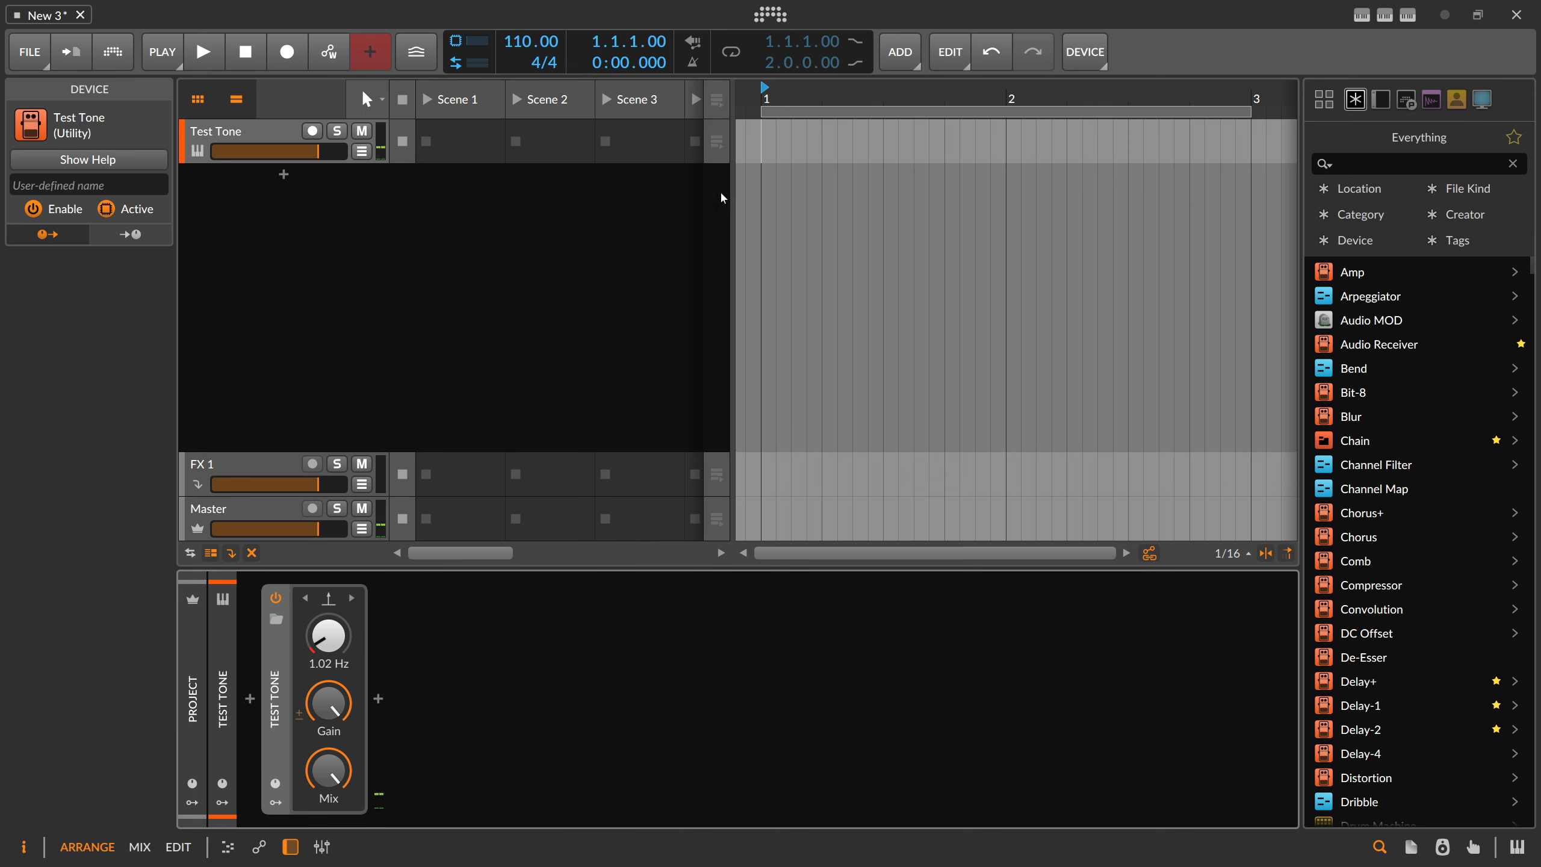
Extend the arranger loop to 8.1.0.00 and select the time range 1.1.1.00 to 8.4.1.00 on the Test Tone track.
drag(815, 94, 822, 39)
drag(826, 114, 1027, 120)
drag(764, 140, 1011, 146)
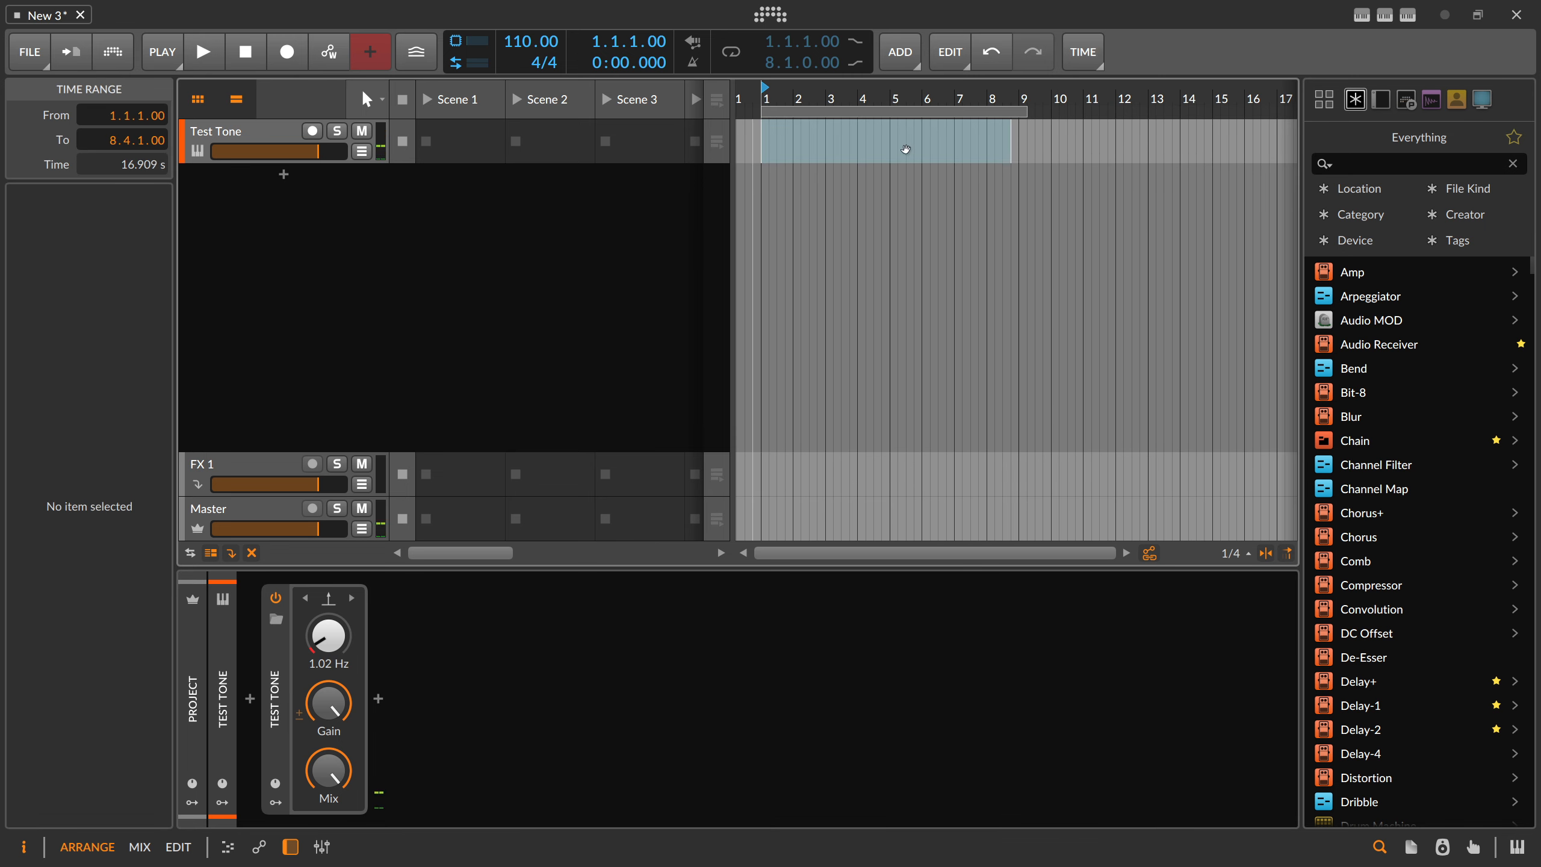
Bounce the selected time range to a new audio track with Post-Fader as source, 32-bit floating-point depth and Dither off.
right_click(905, 149)
click(892, 320)
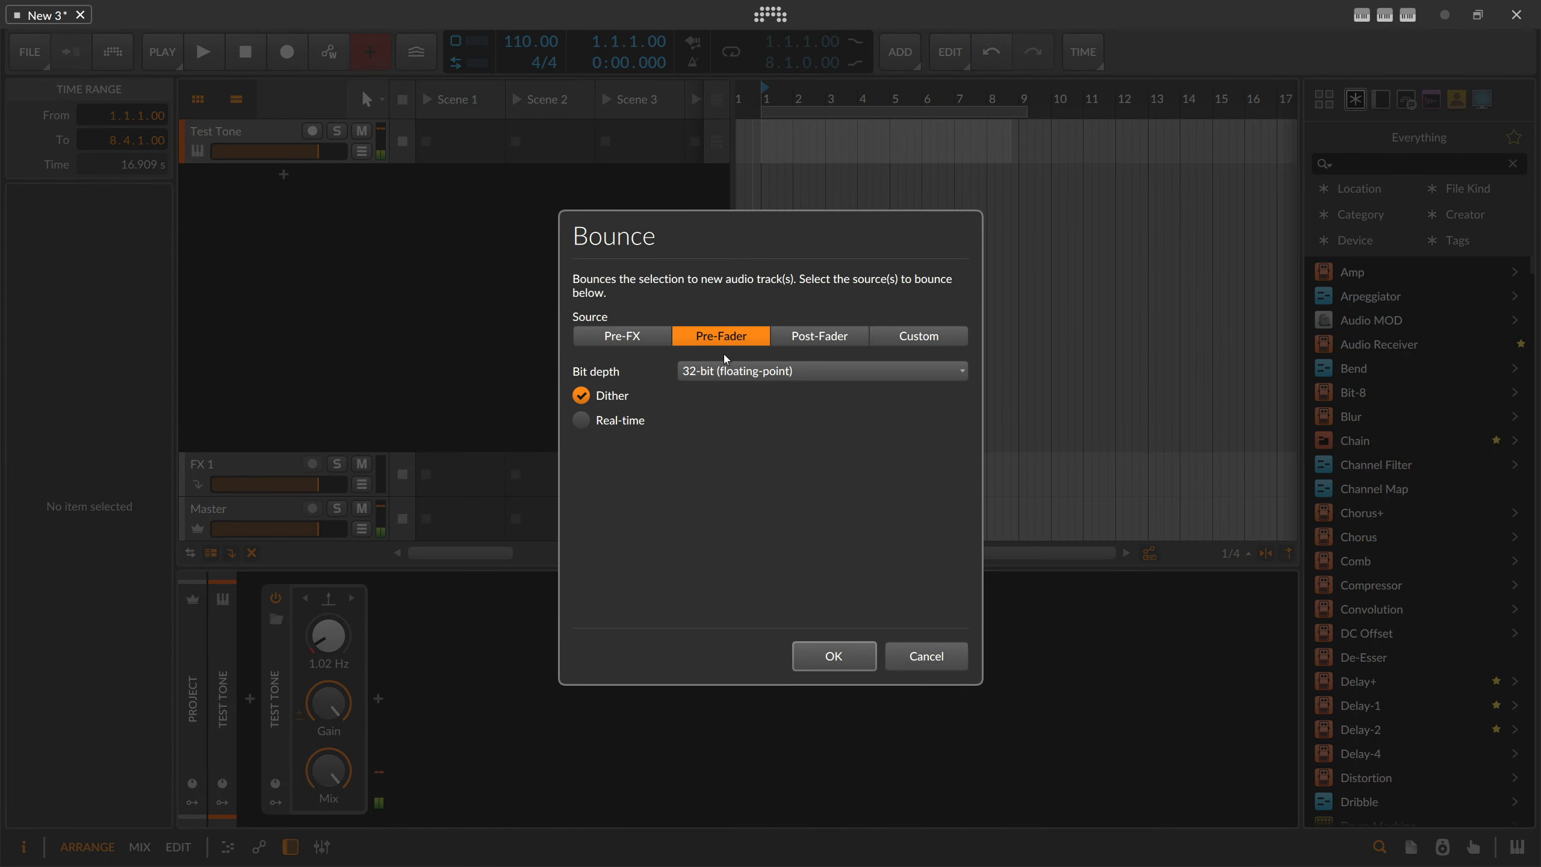
click(820, 336)
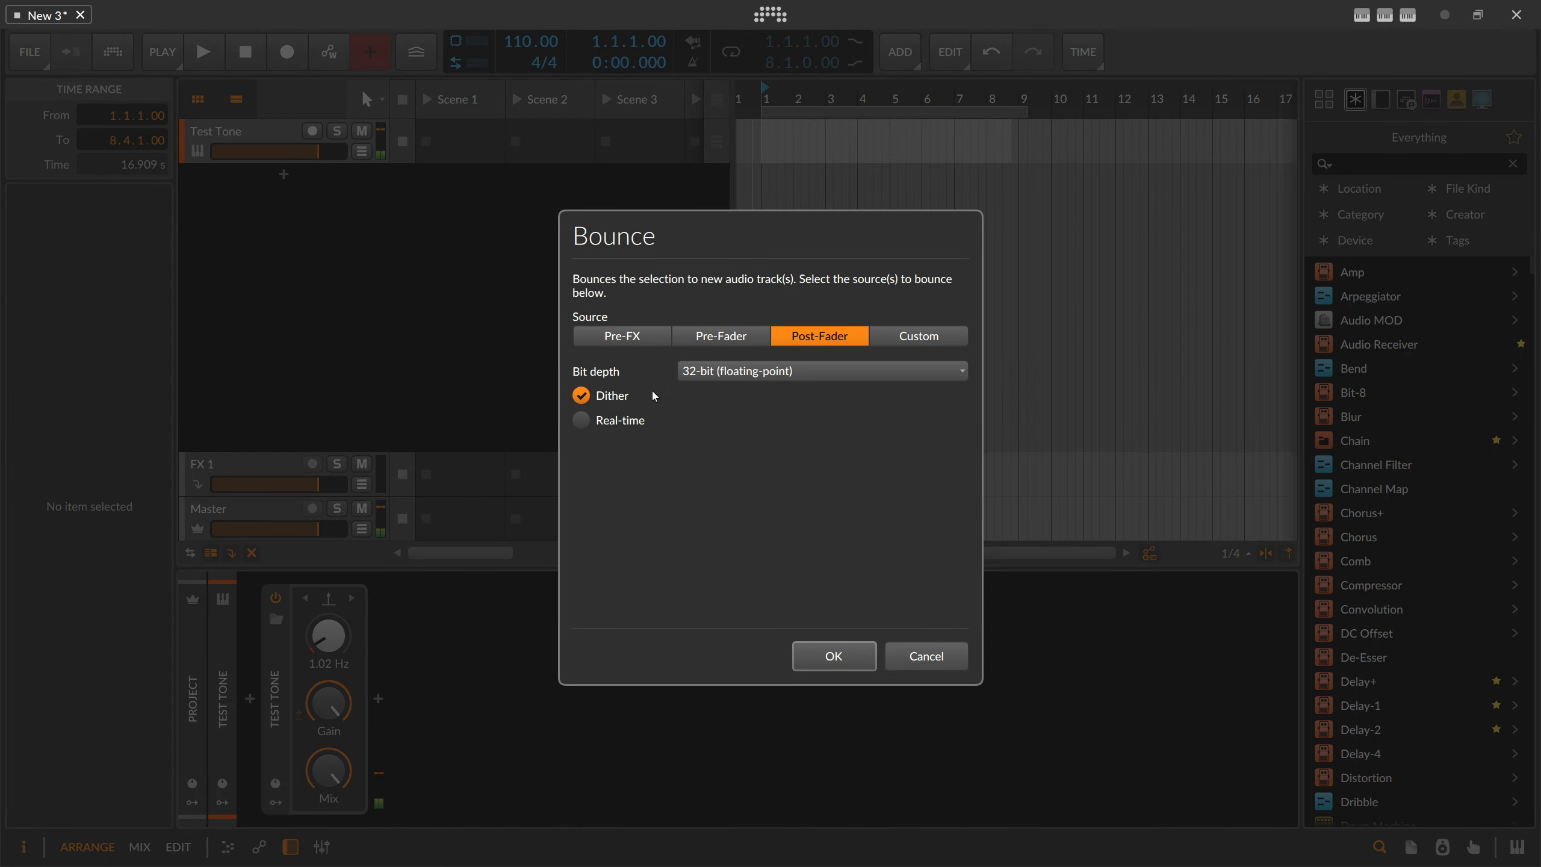
click(581, 395)
click(819, 656)
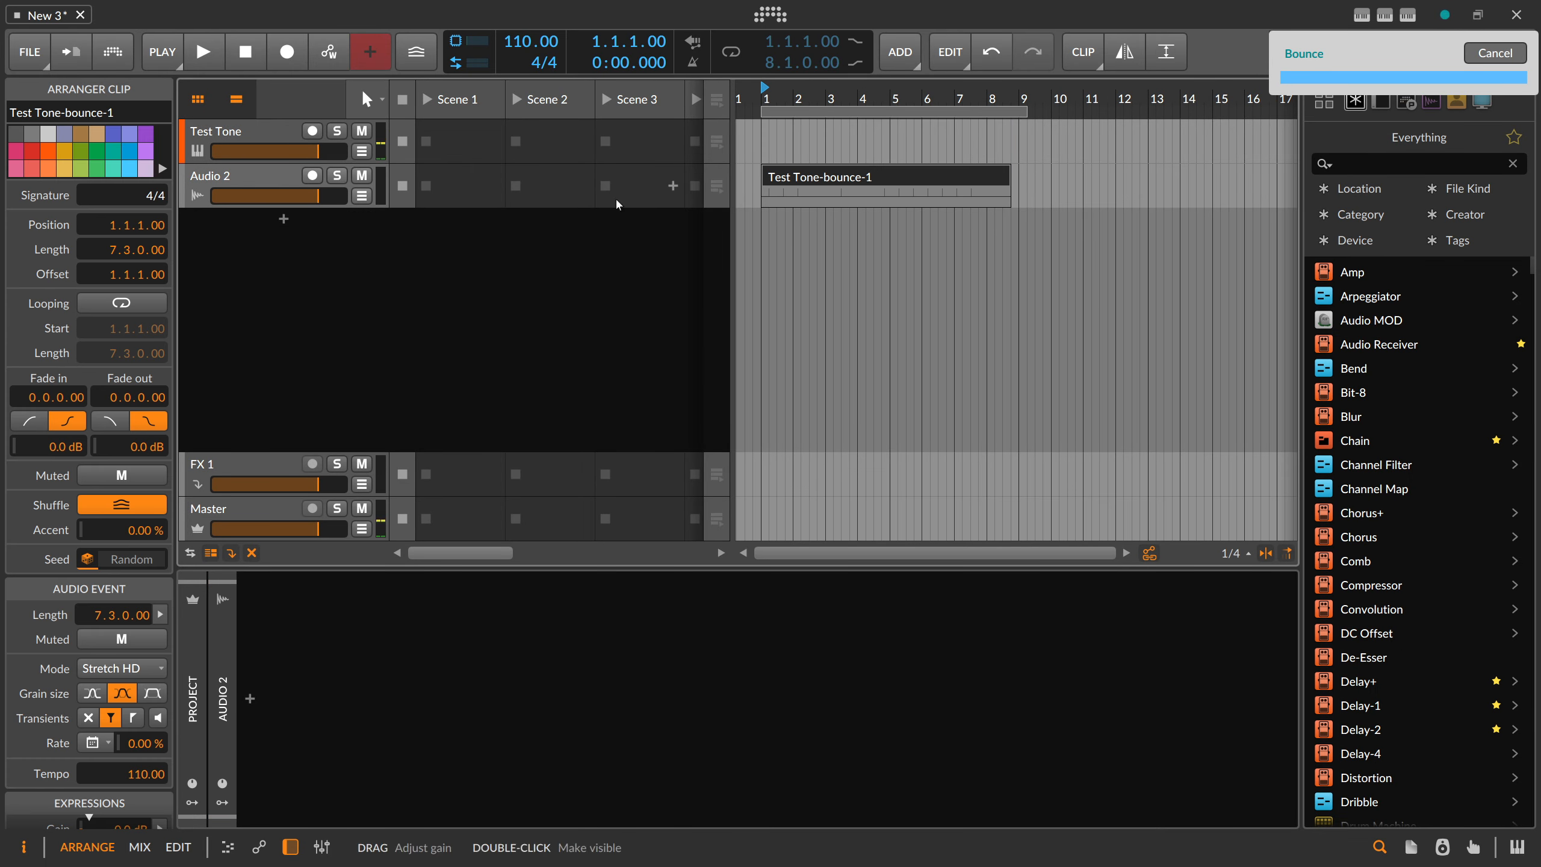
Delete the original Test Tone track and select the bounced clip in the arranger.
click(277, 132)
key(Delete)
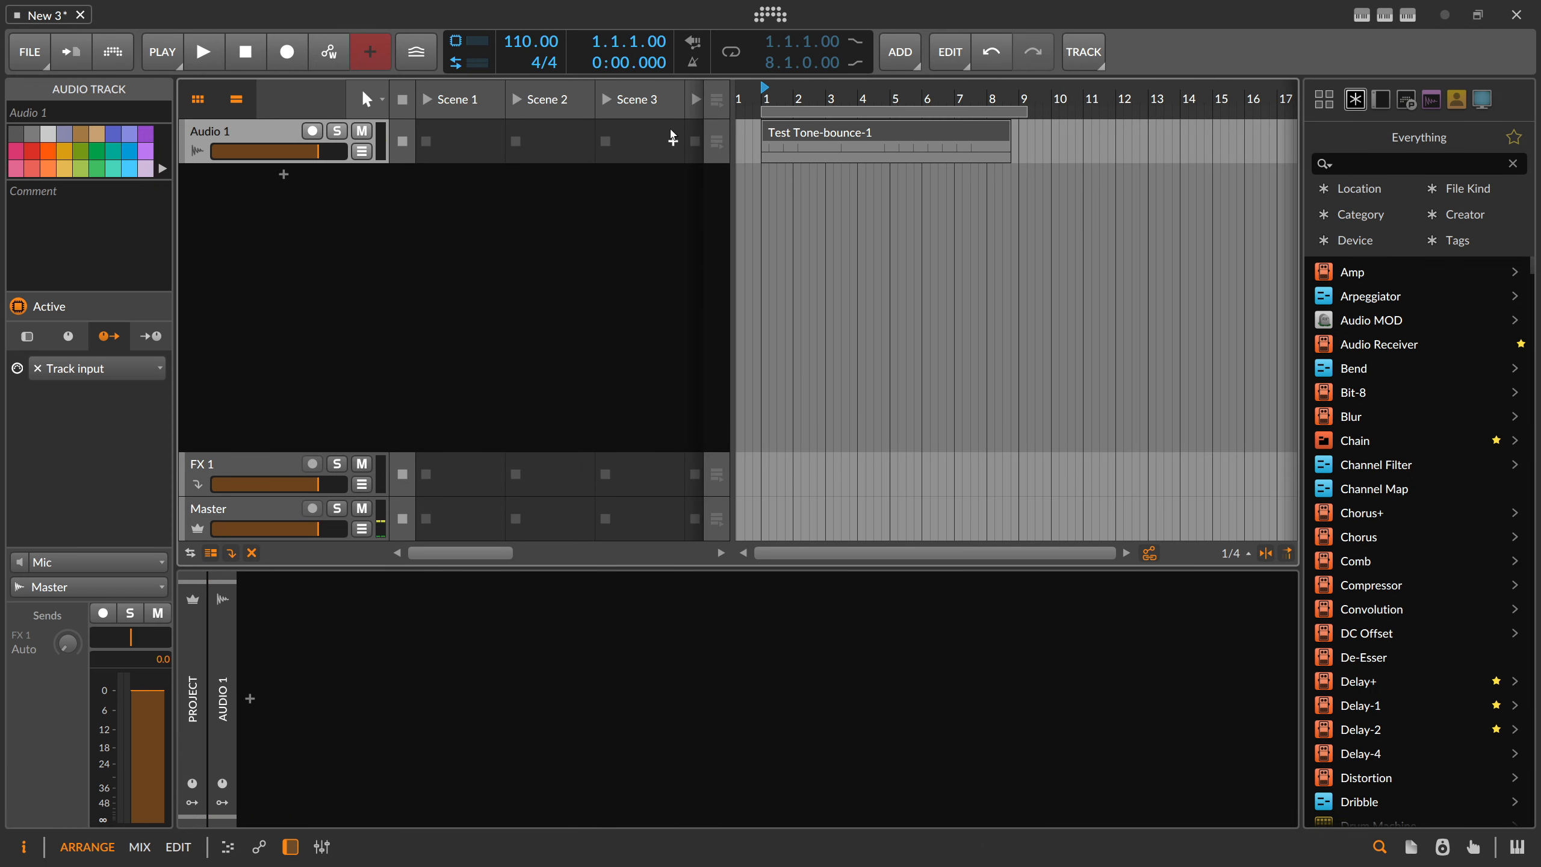
click(789, 141)
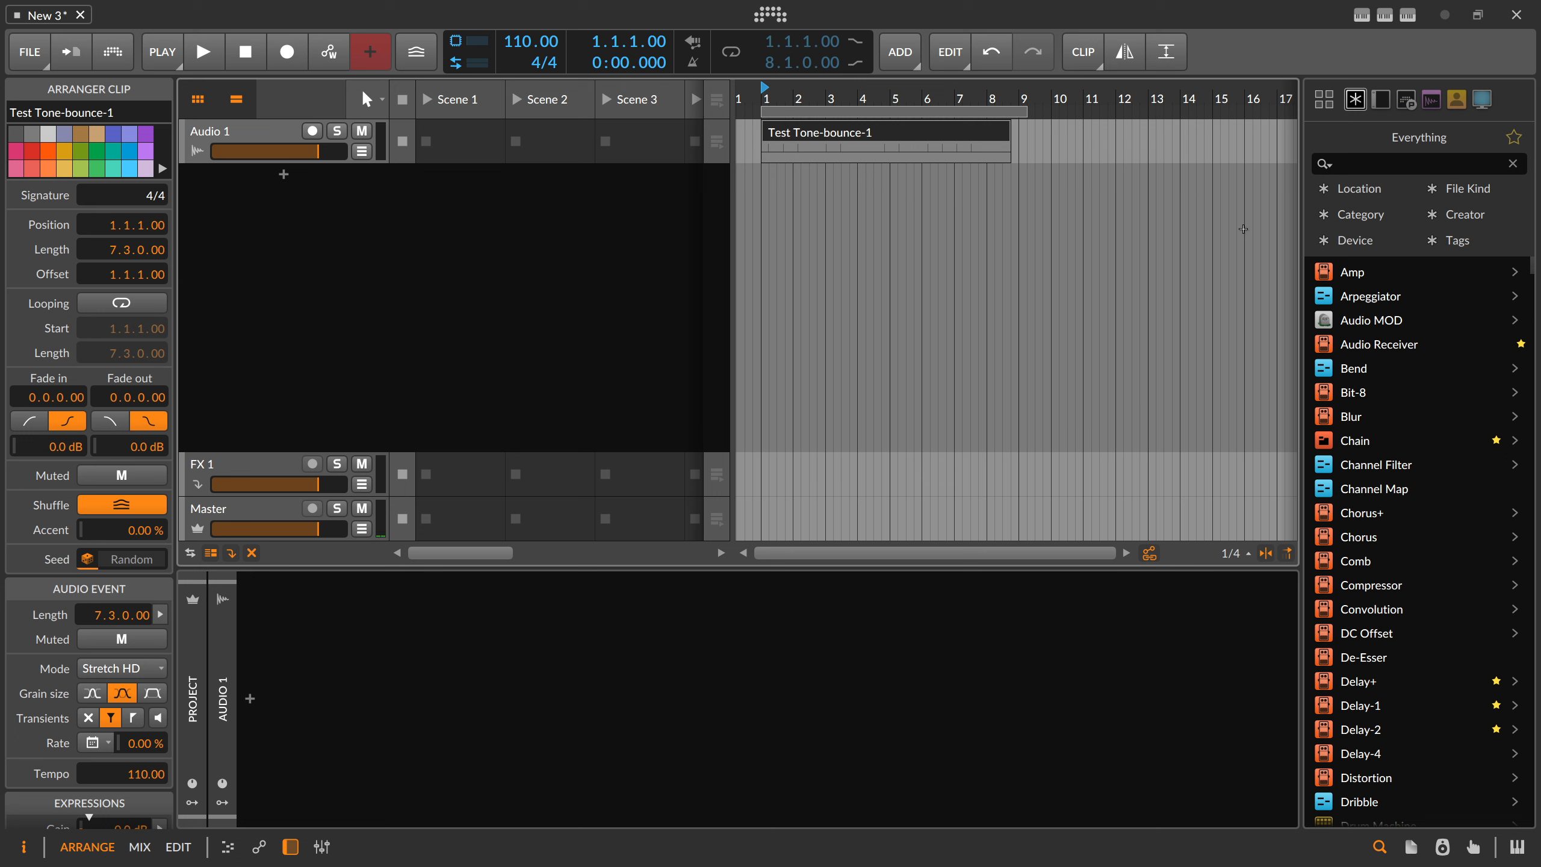
Find Test Tone-bounce-1.wav among the project's files and open it in the external audio editor.
click(1410, 847)
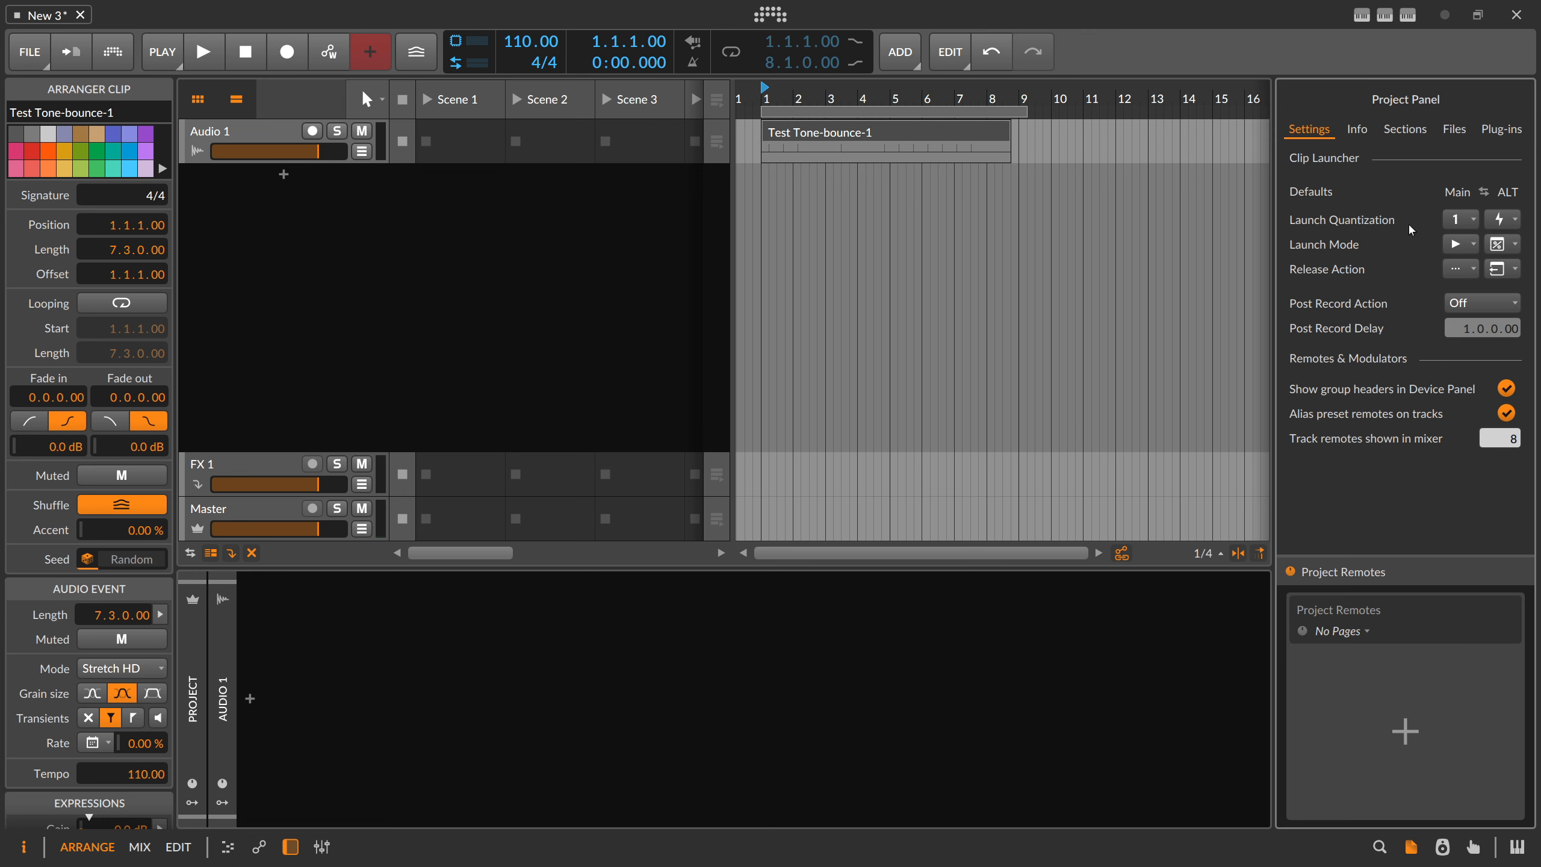
click(1454, 129)
click(1372, 221)
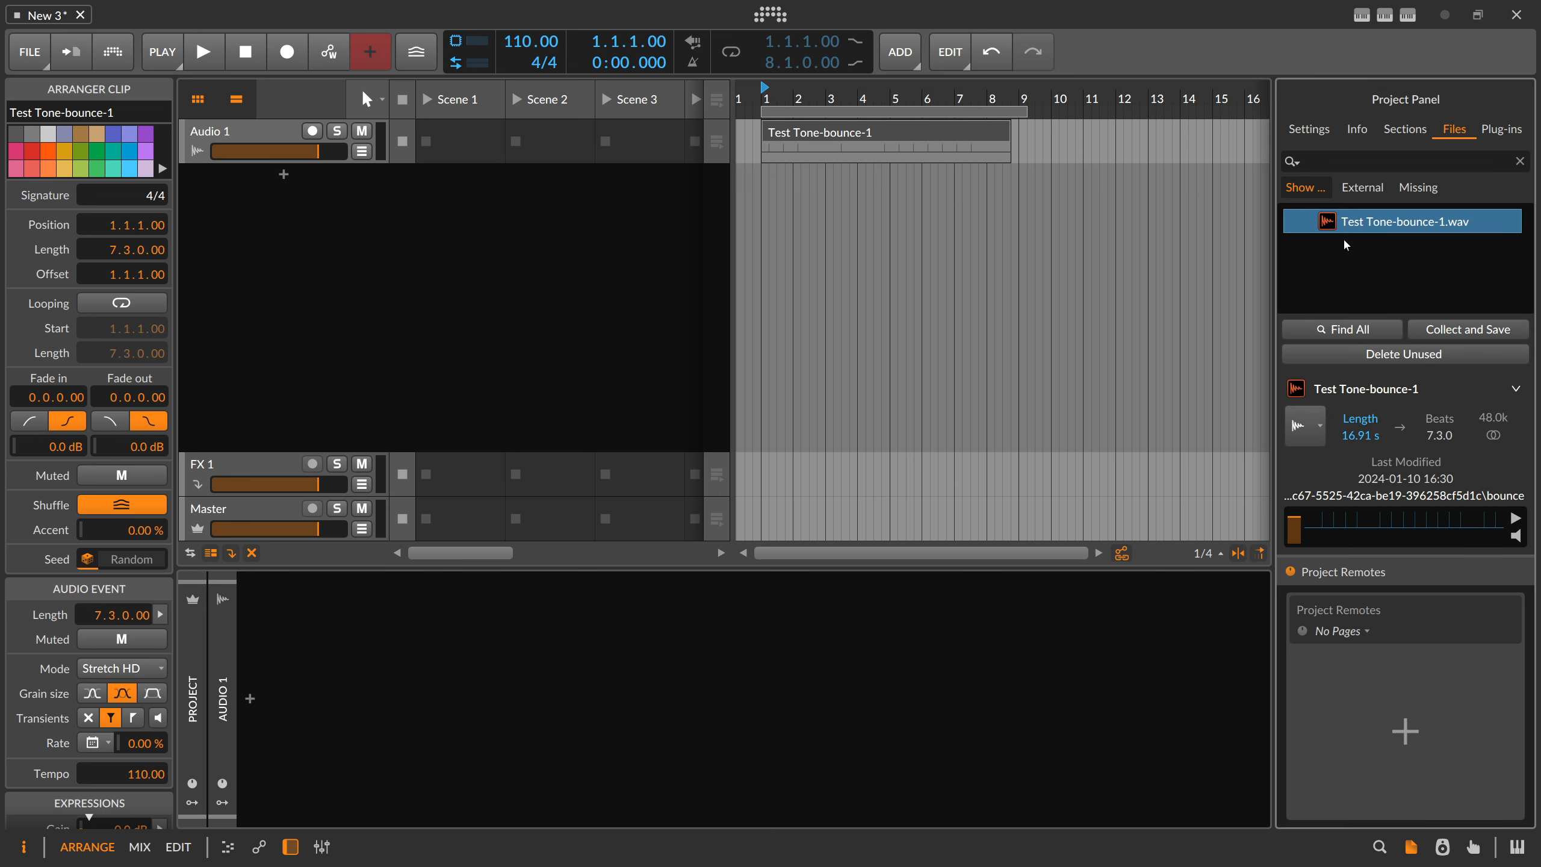
key(alt+Tab)
key(alt+Tab)
key(alt+Tab)
key(alt+Tab)
drag(1281, 244, 553, 351)
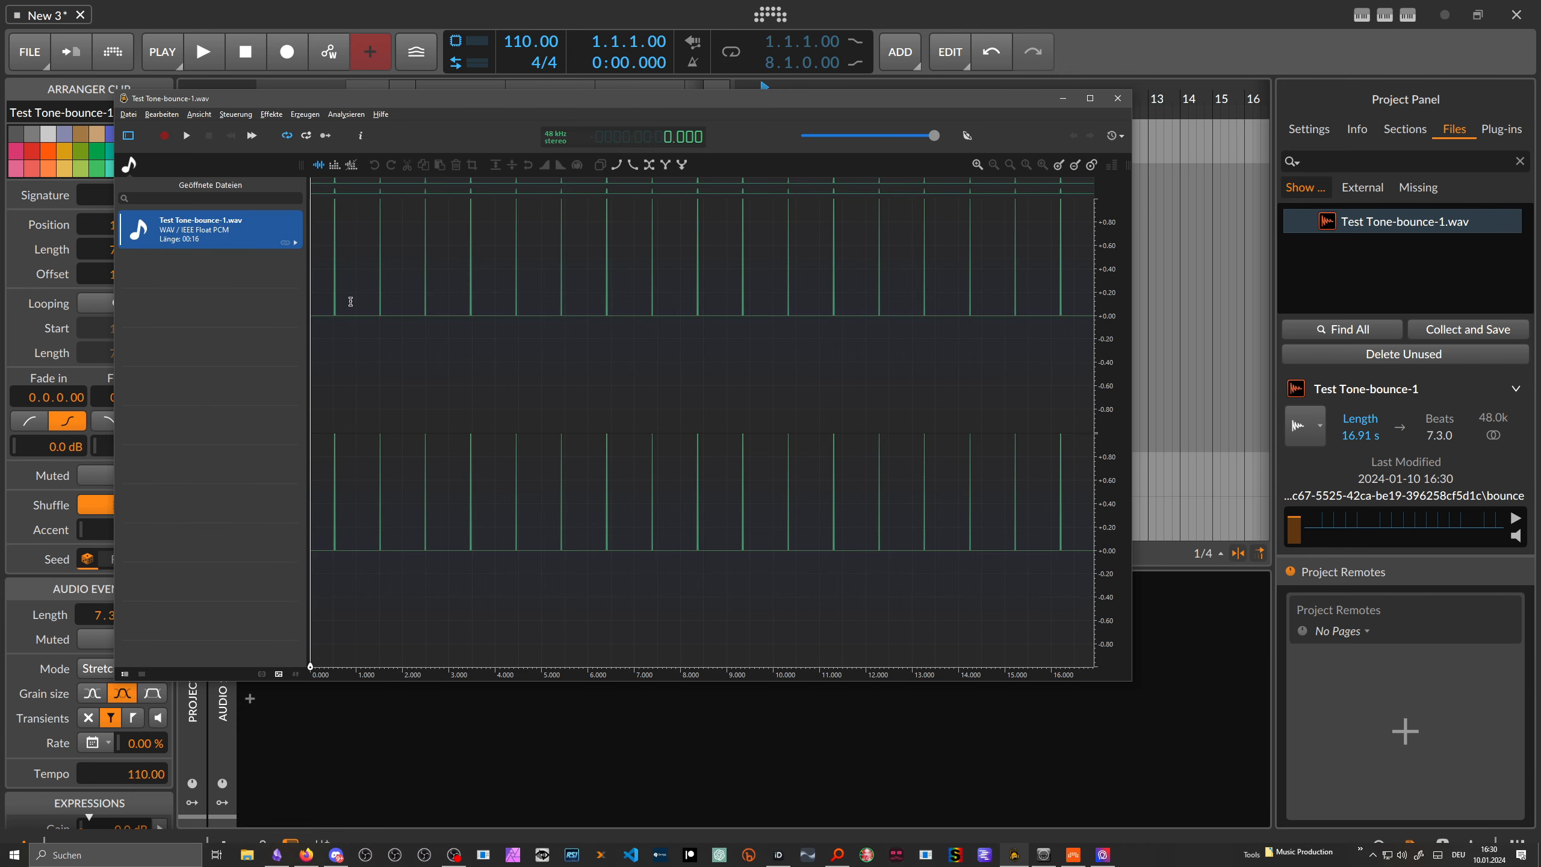
Crop the audio around the first impulse in two passes, down to a length of about 7 ms.
drag(326, 344, 350, 355)
click(472, 164)
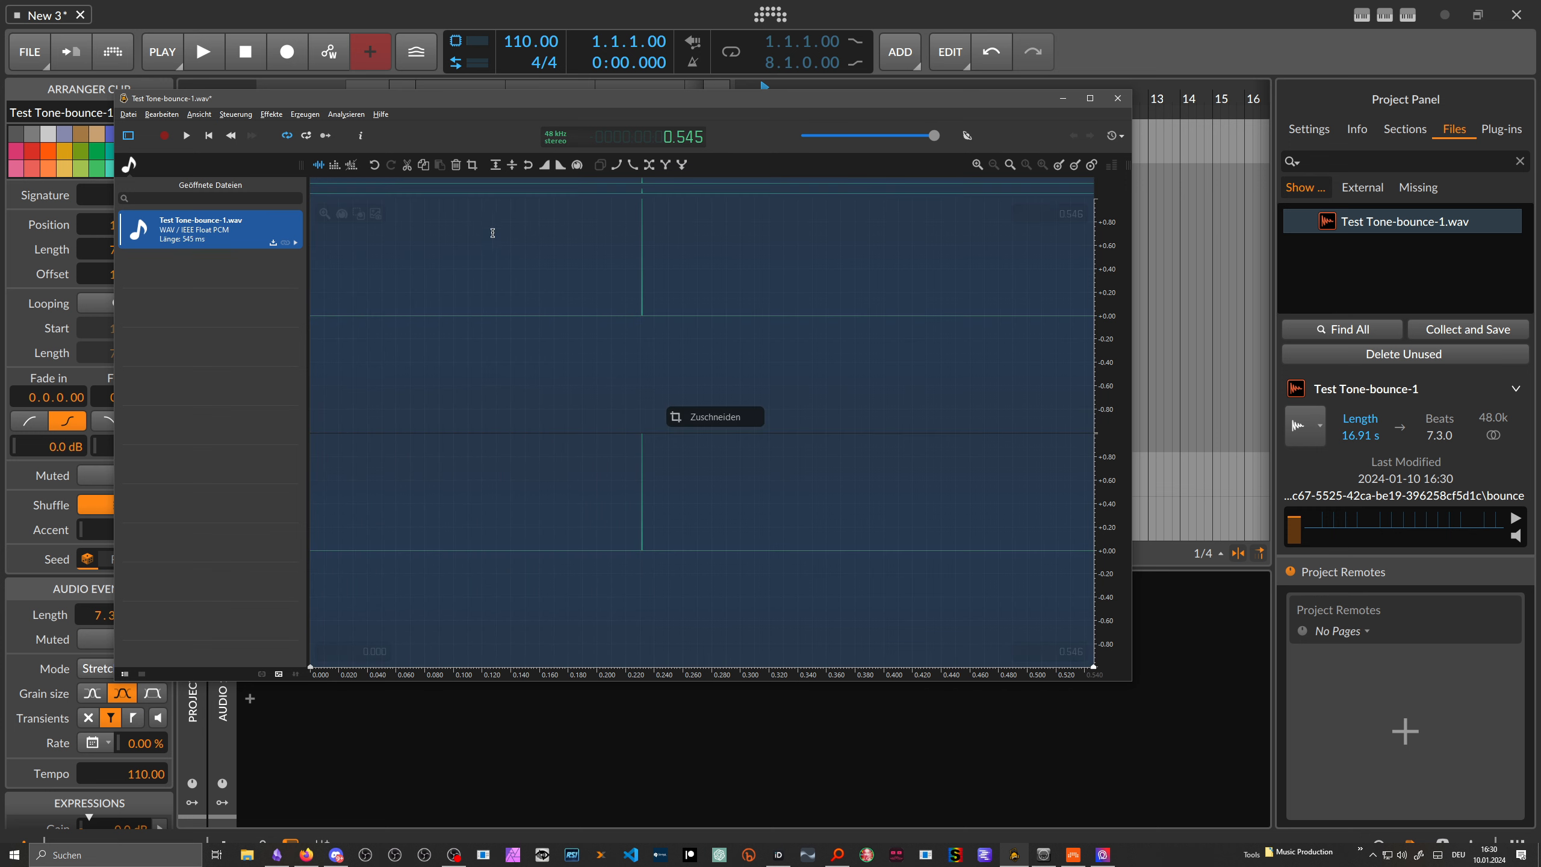
drag(594, 340, 773, 342)
click(472, 164)
click(473, 165)
click(611, 288)
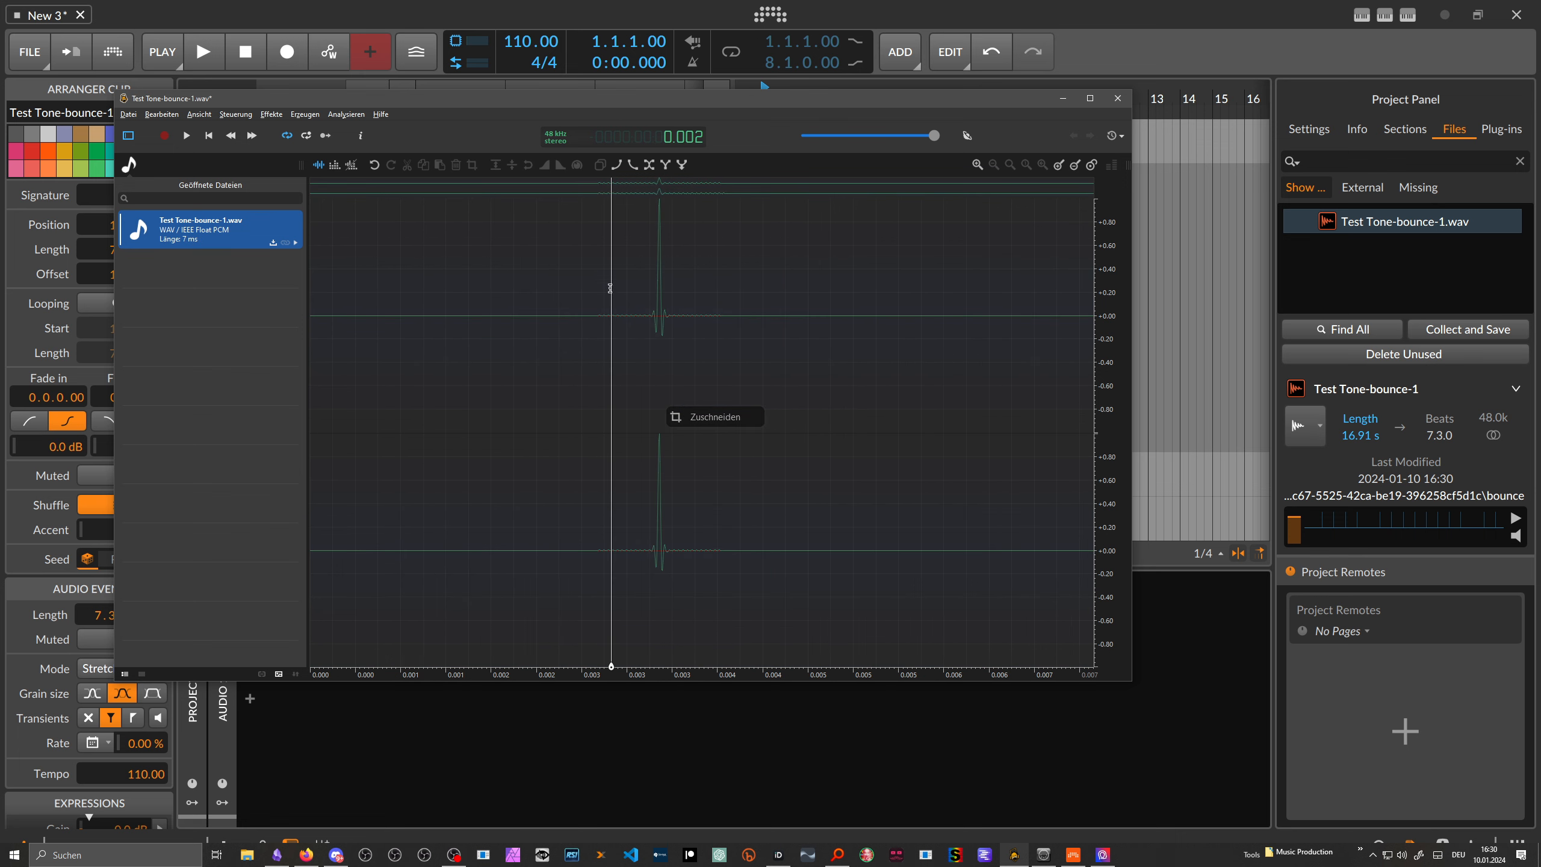
Crop the audio tightly around the impulse to a length of about 1 ms.
drag(584, 338, 751, 348)
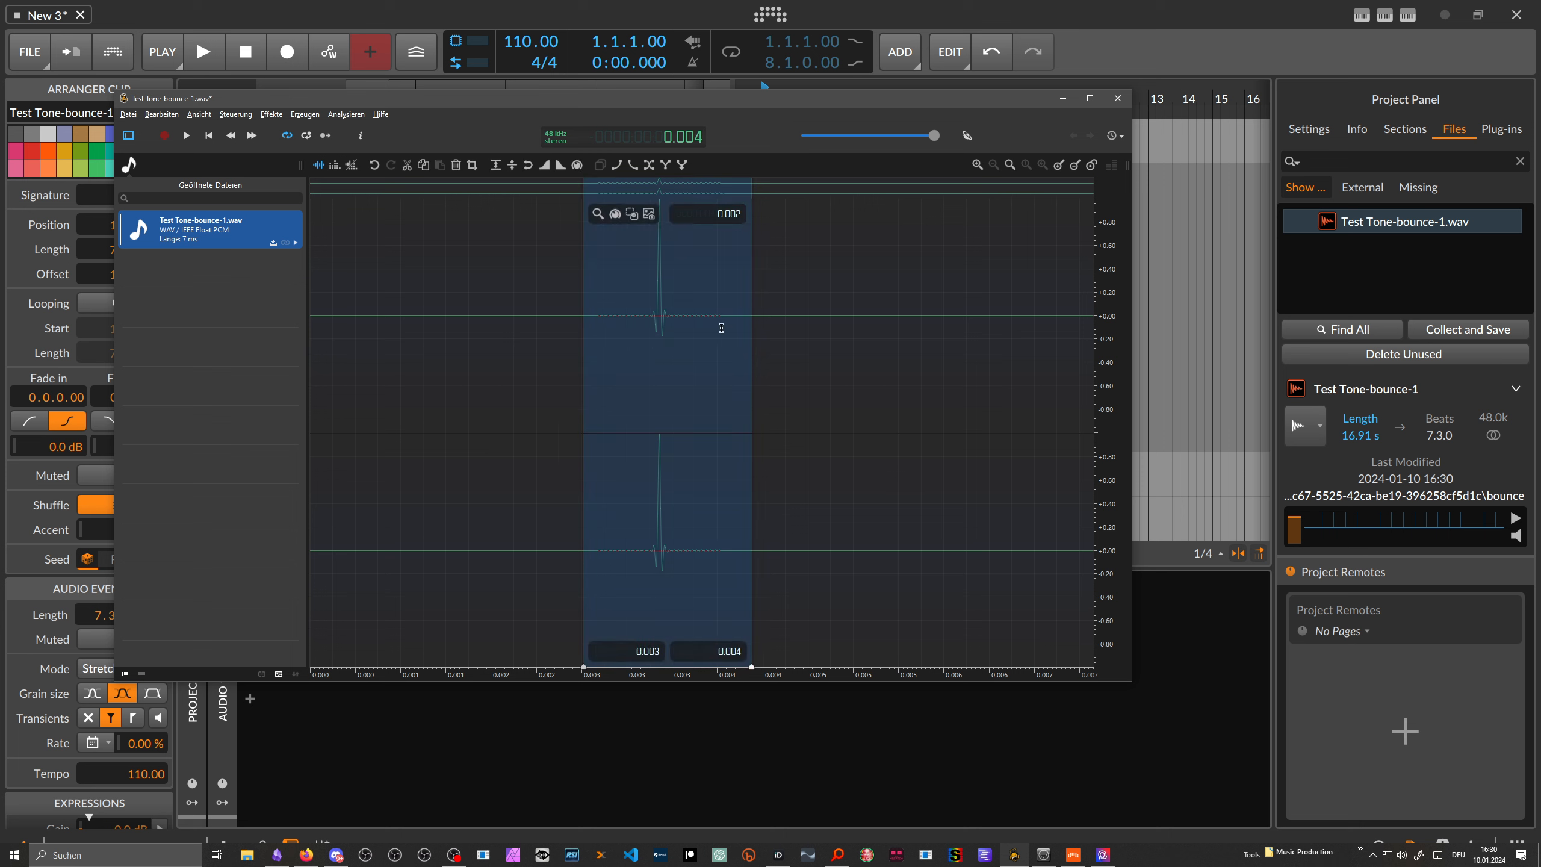
click(473, 165)
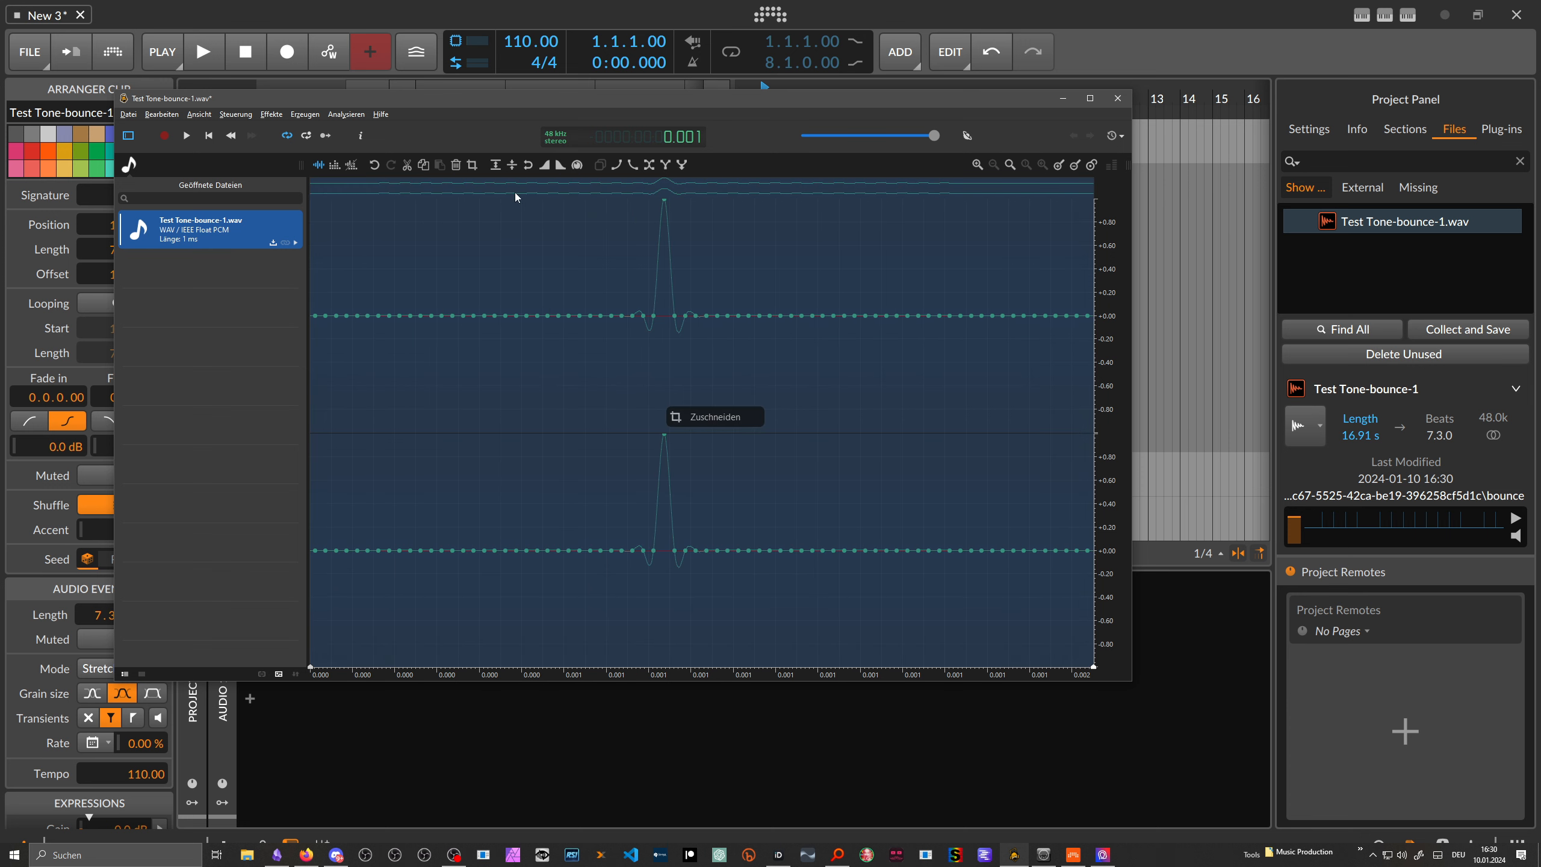
click(530, 258)
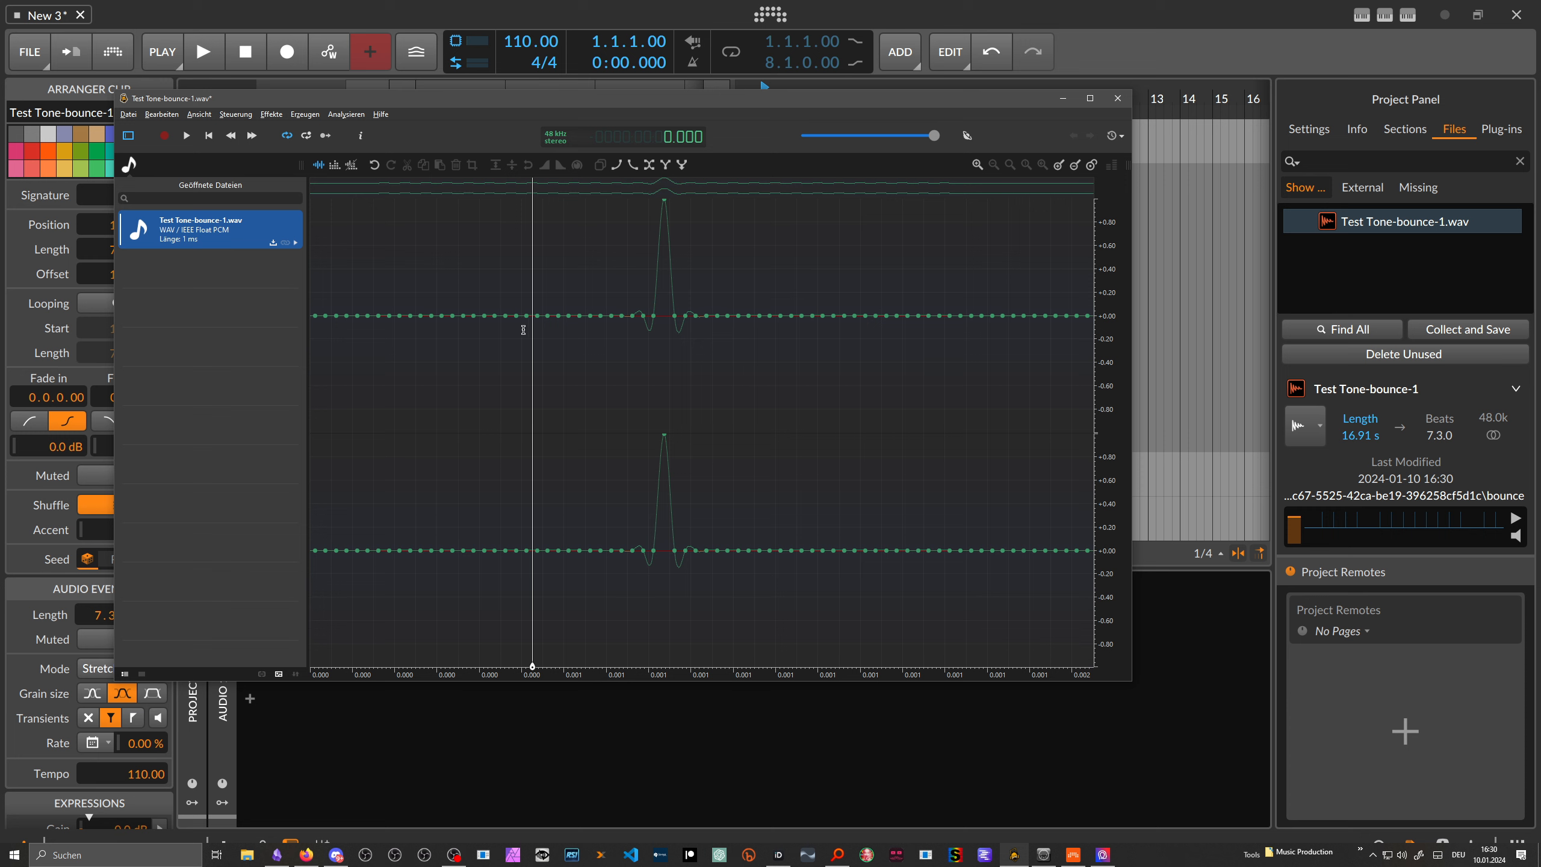
Select nearly the whole impulse waveform and export the audio as an IEEE Float PCM WAV file named Dirac1 in _RecentSounds.
drag(337, 330, 1095, 322)
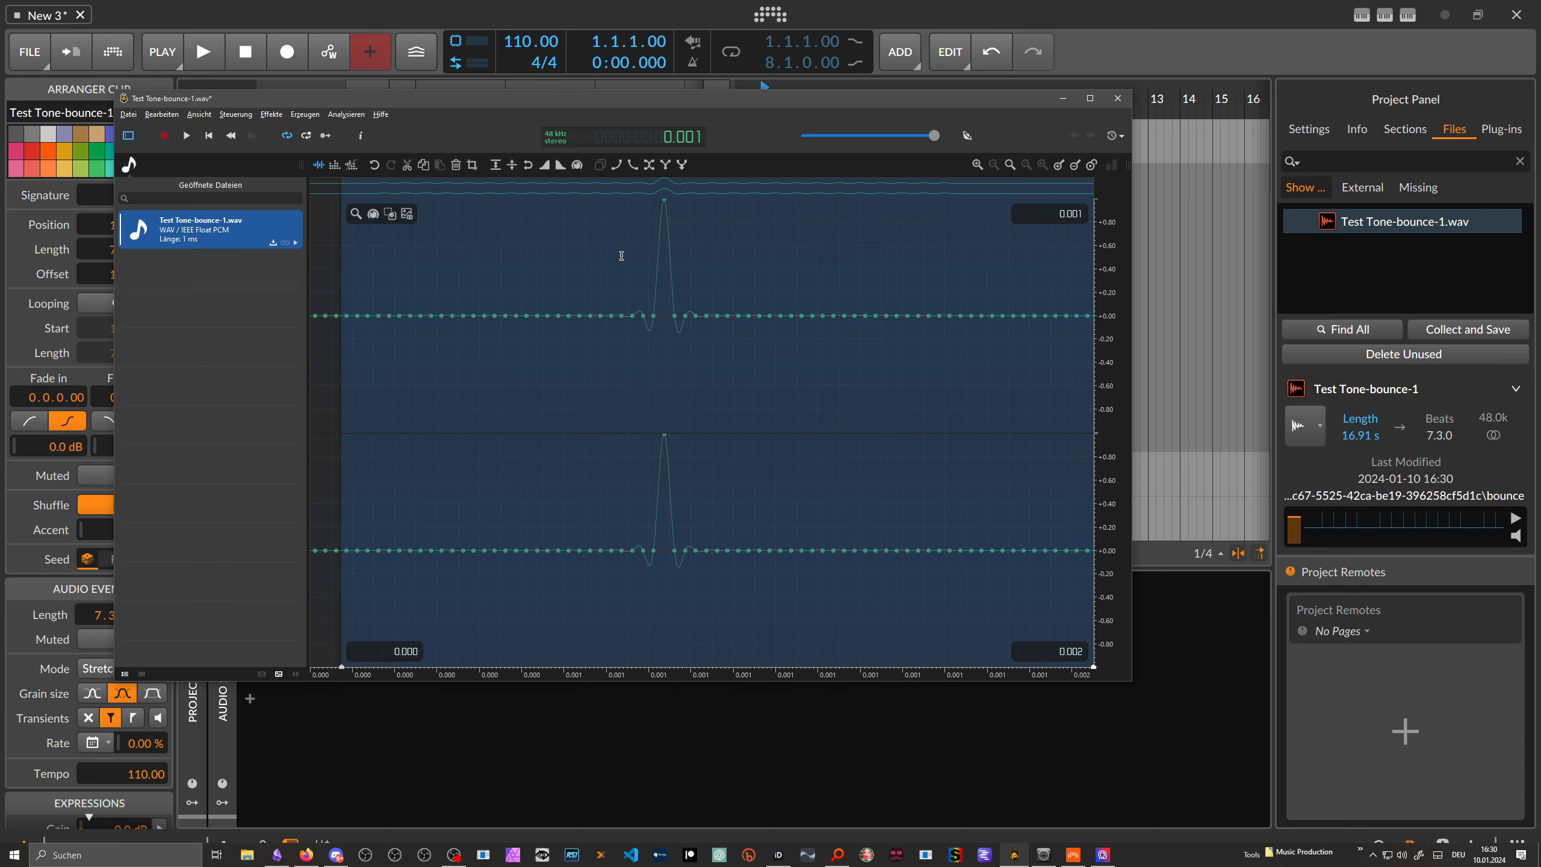
click(129, 115)
click(173, 361)
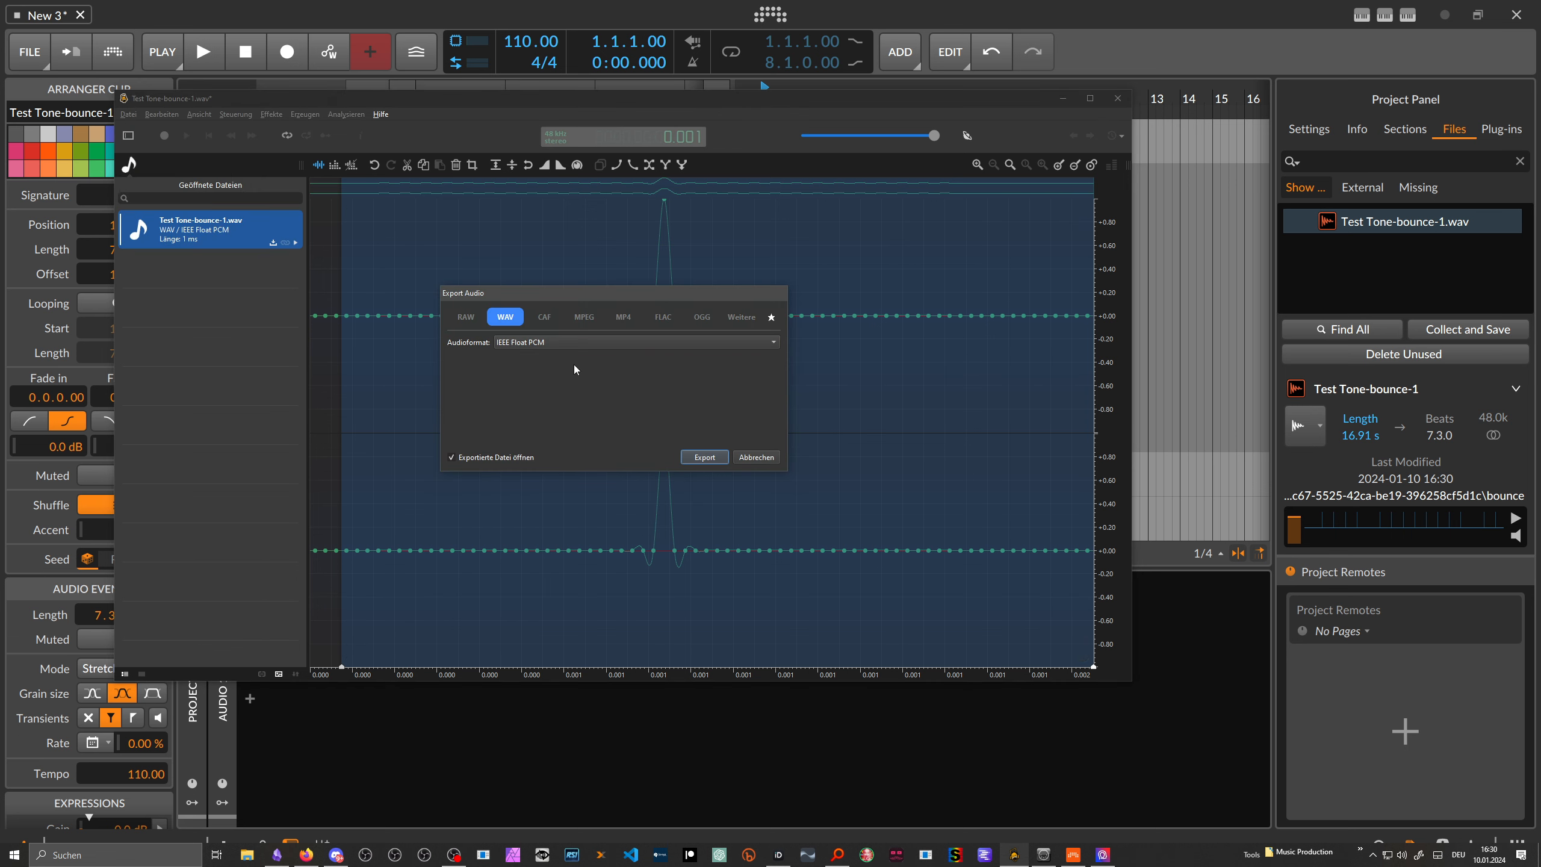
click(704, 457)
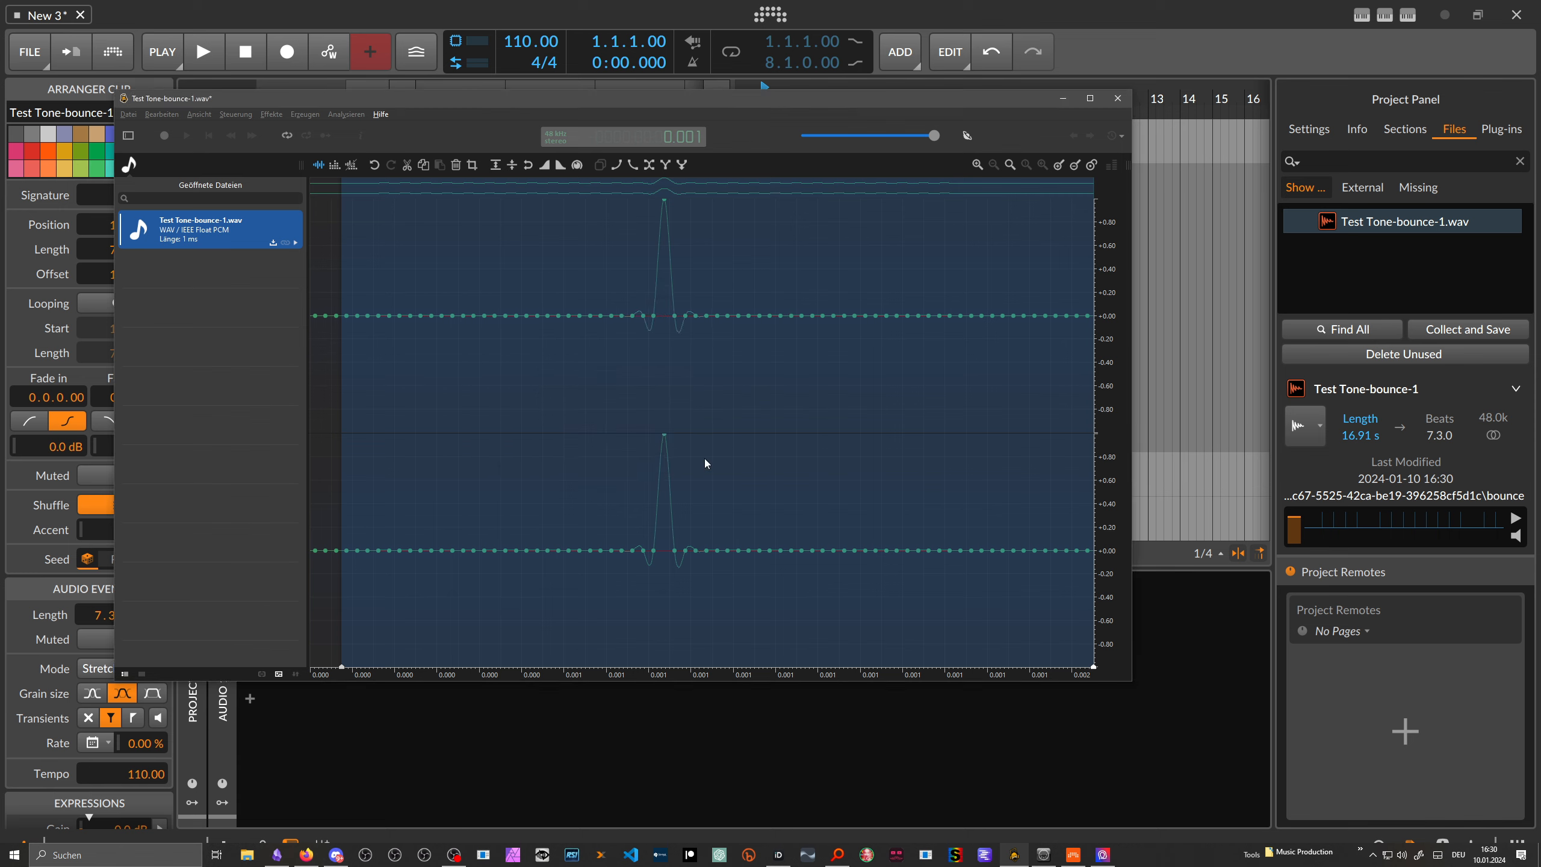
text(Di)
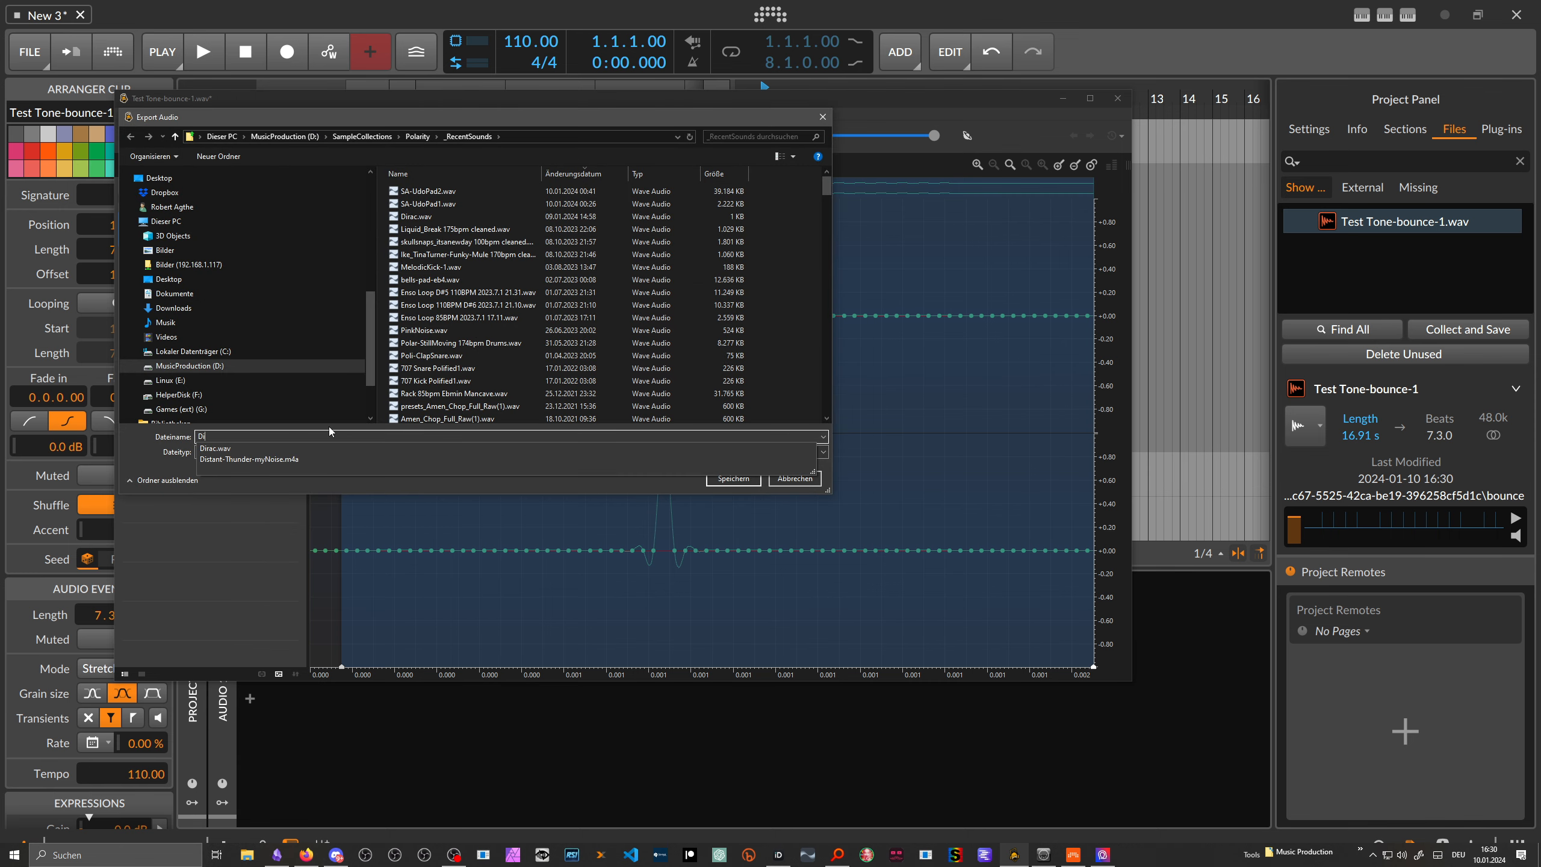
text(rac2)
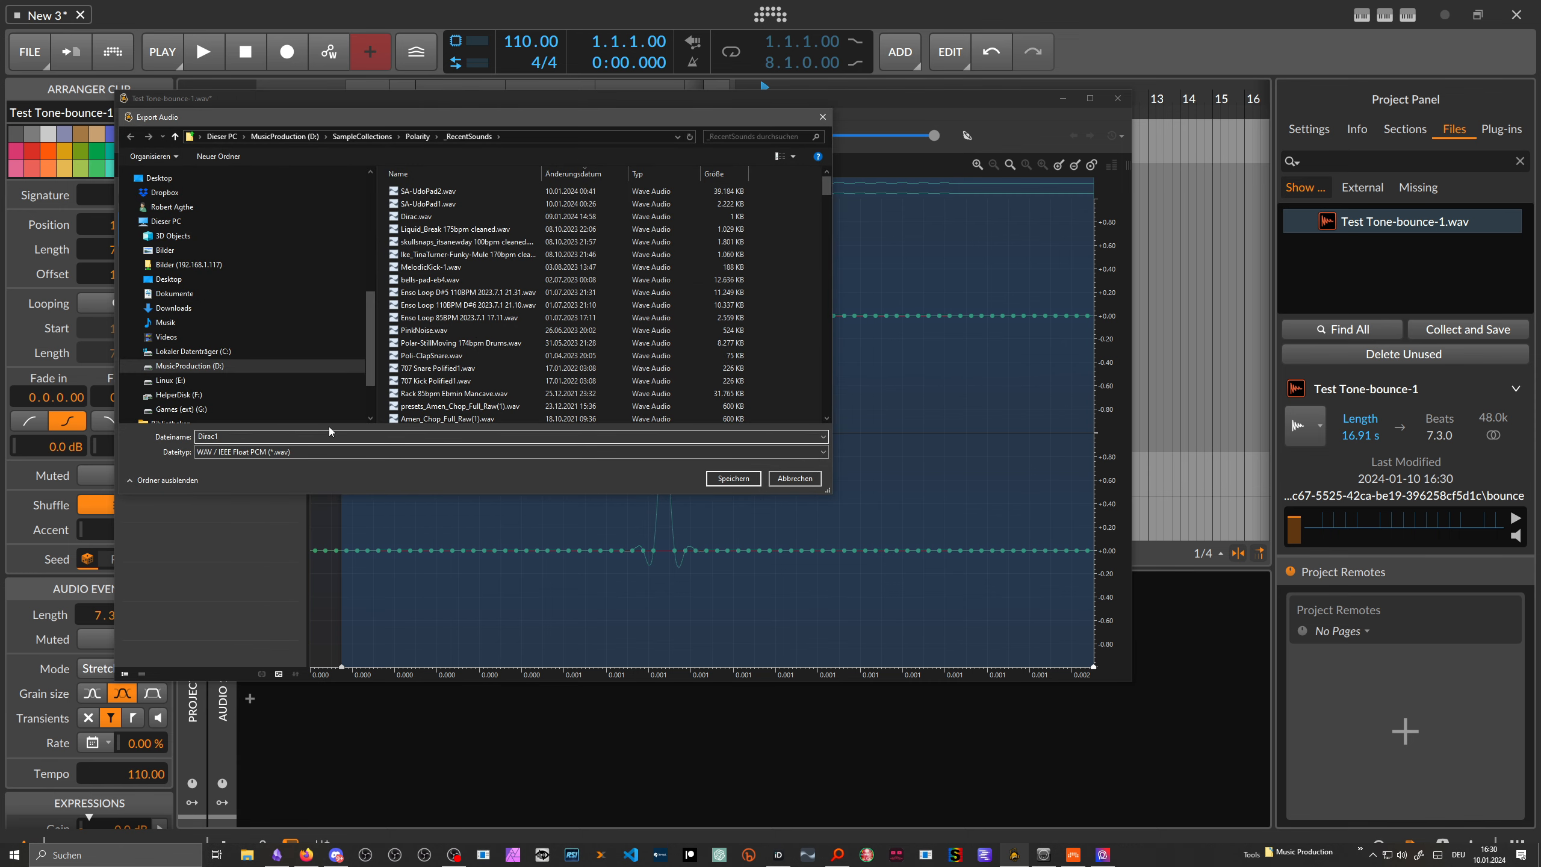
key(Return)
Switch back to Bitwig Studio and delete the Audio 1 track holding the bounced clip.
click(472, 15)
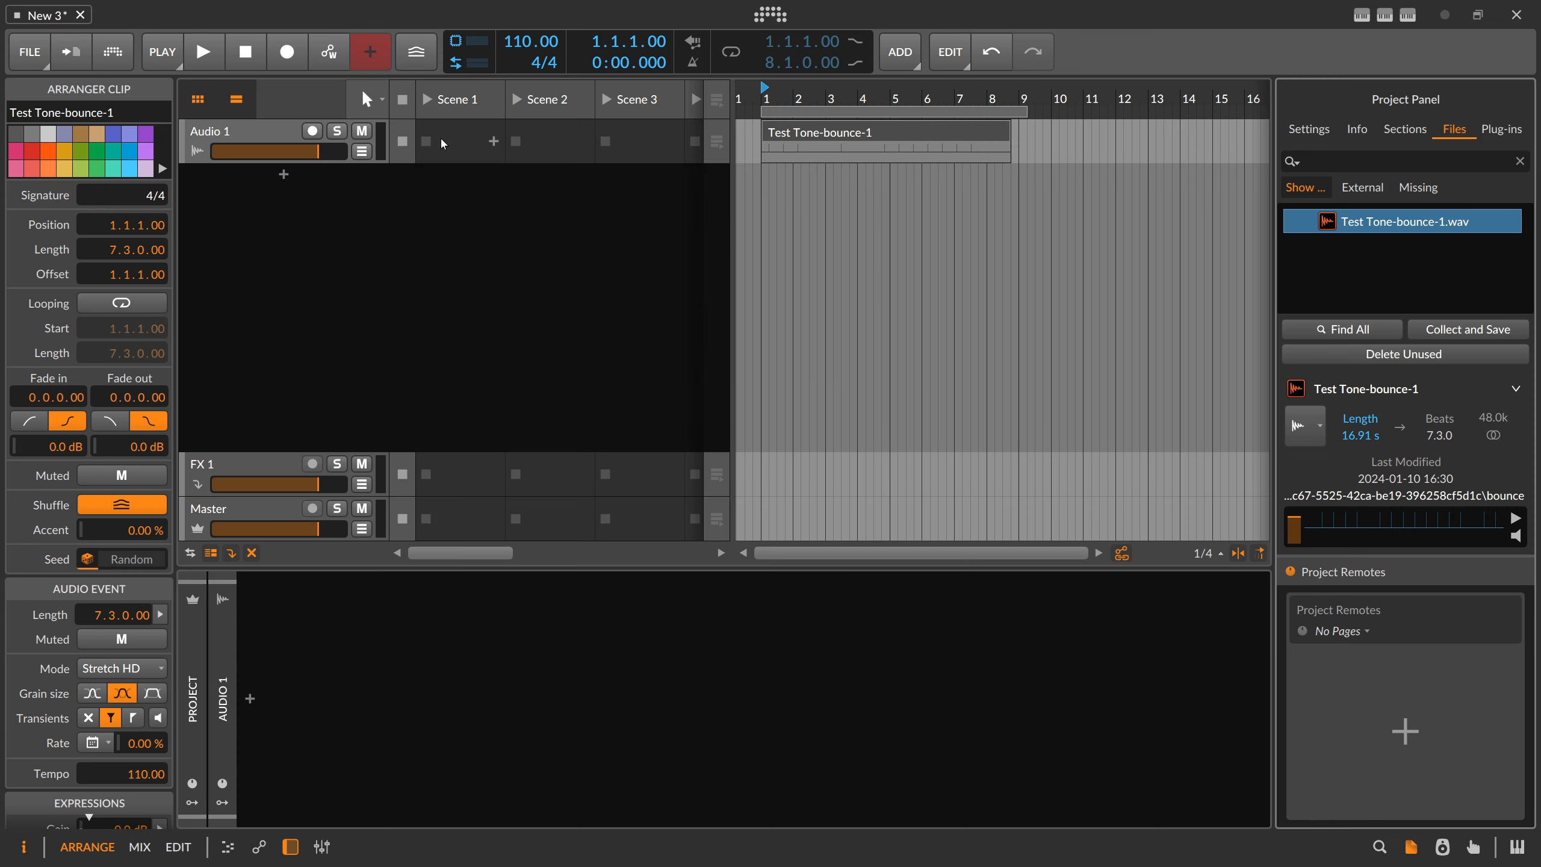
click(270, 129)
key(b)
key(Escape)
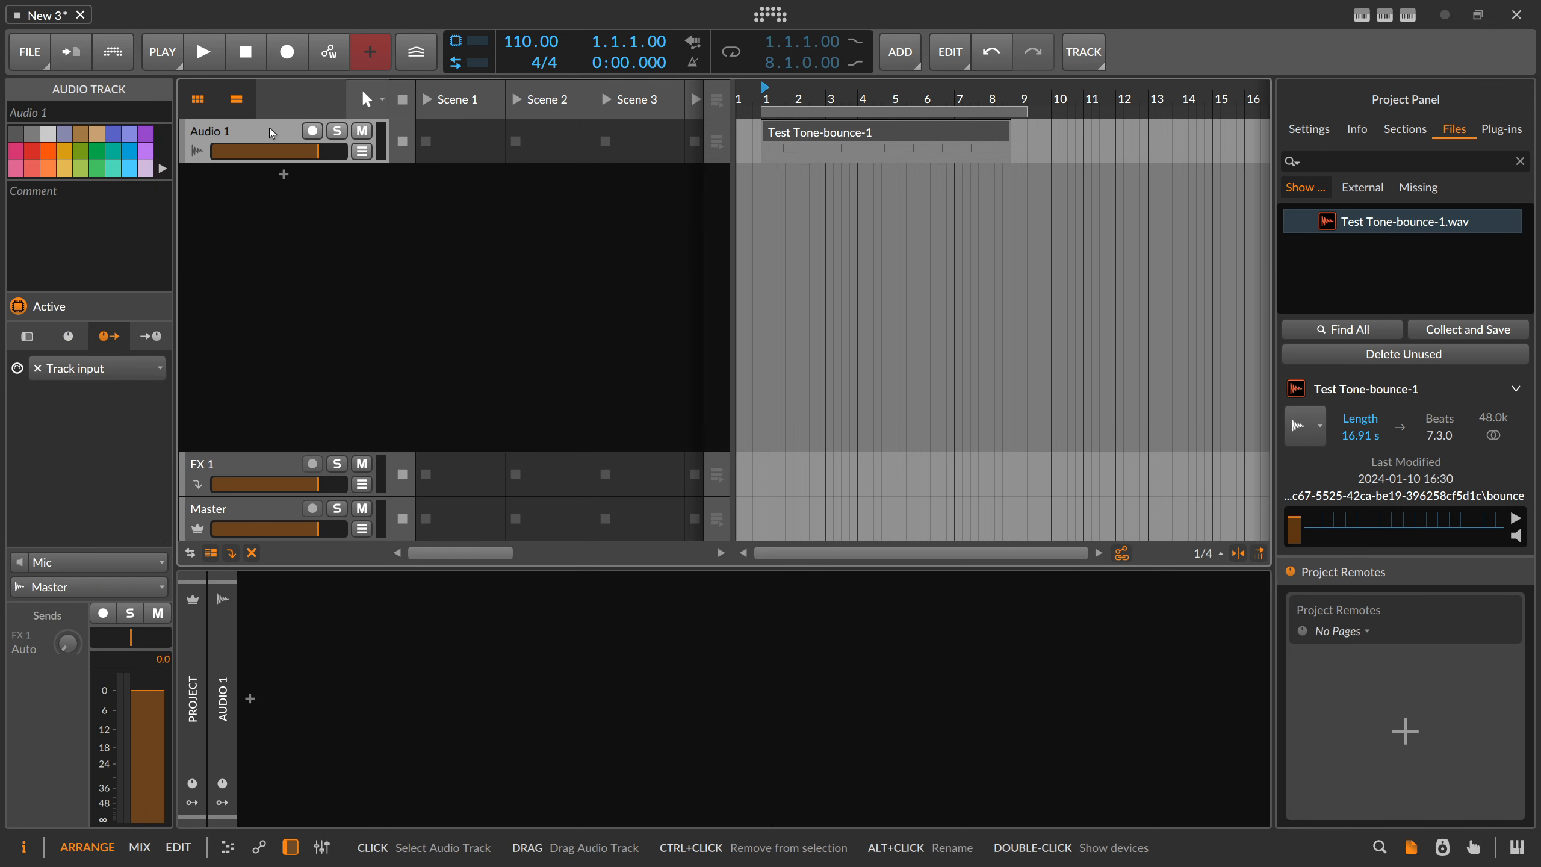
key(Delete)
Search the device browser for "sampler" and load the plain Sampler device on the new instrument track.
click(283, 134)
text(sampler)
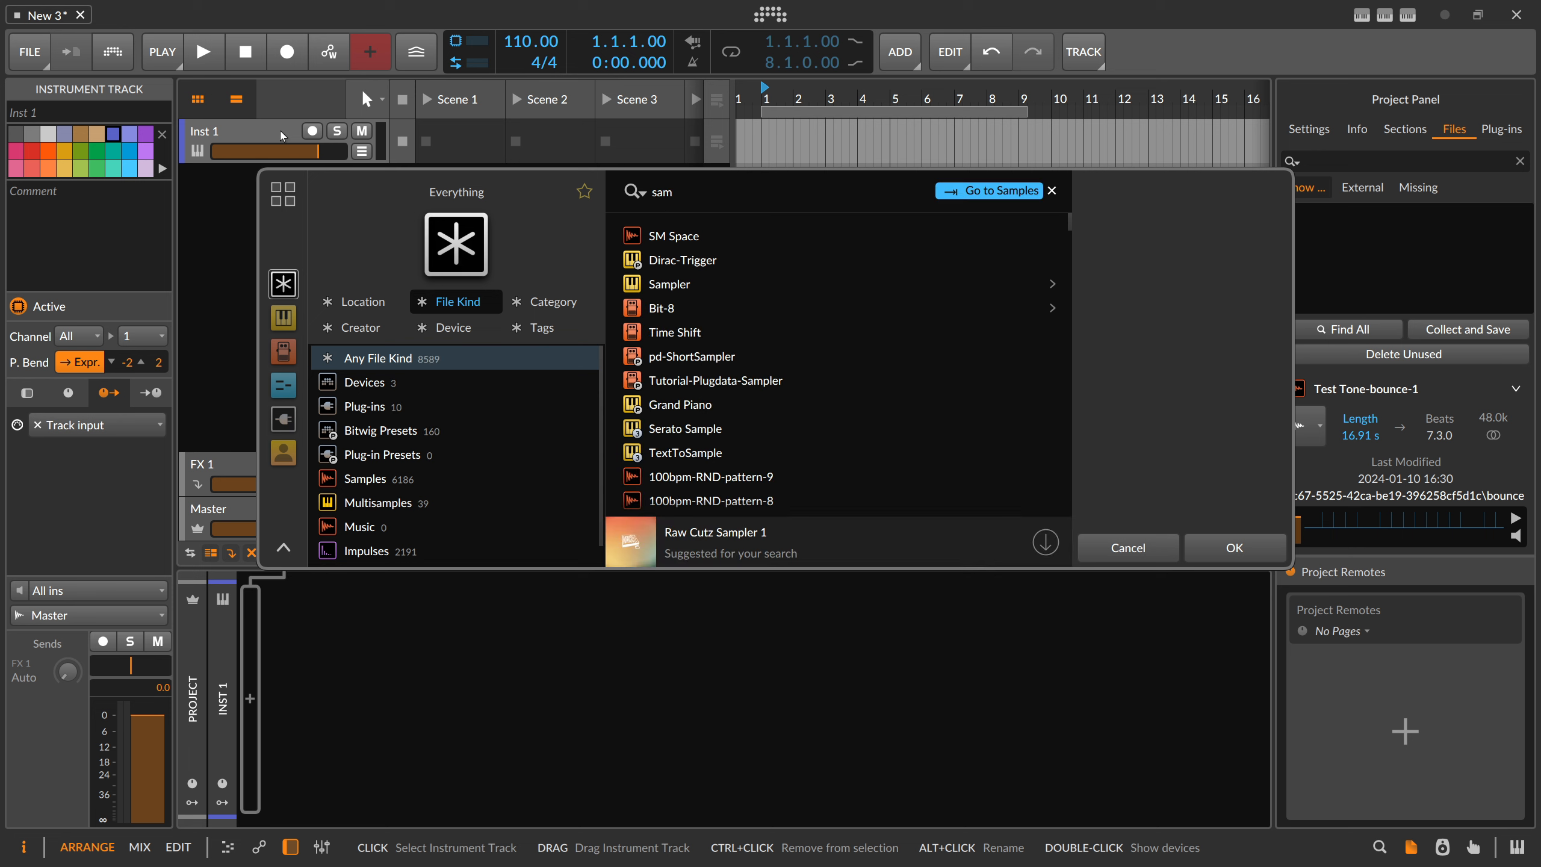
key(Down)
key(Down)
key(Up)
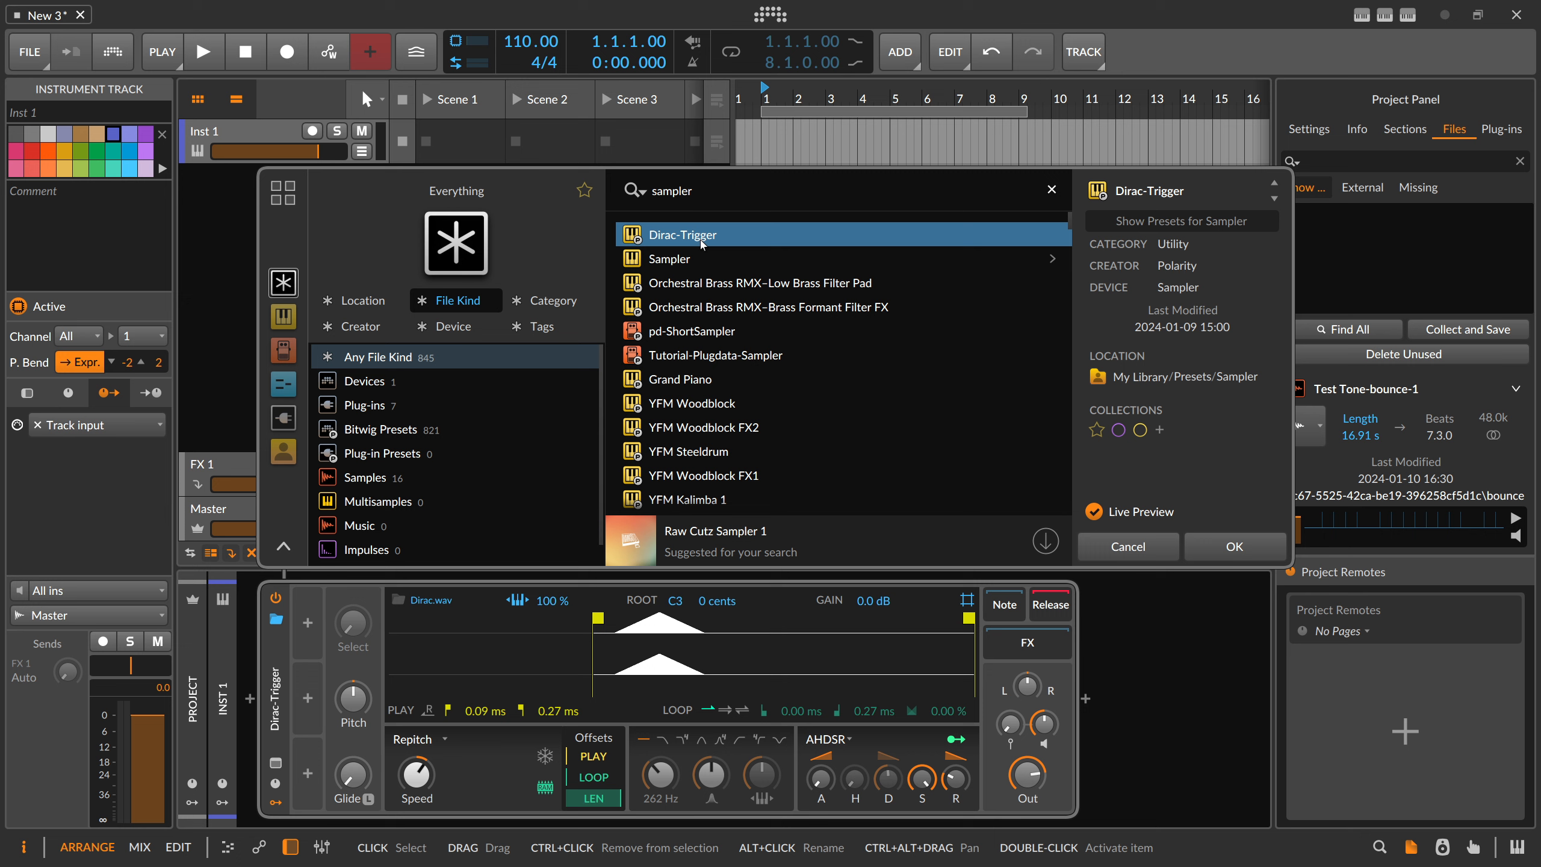
double_click(671, 258)
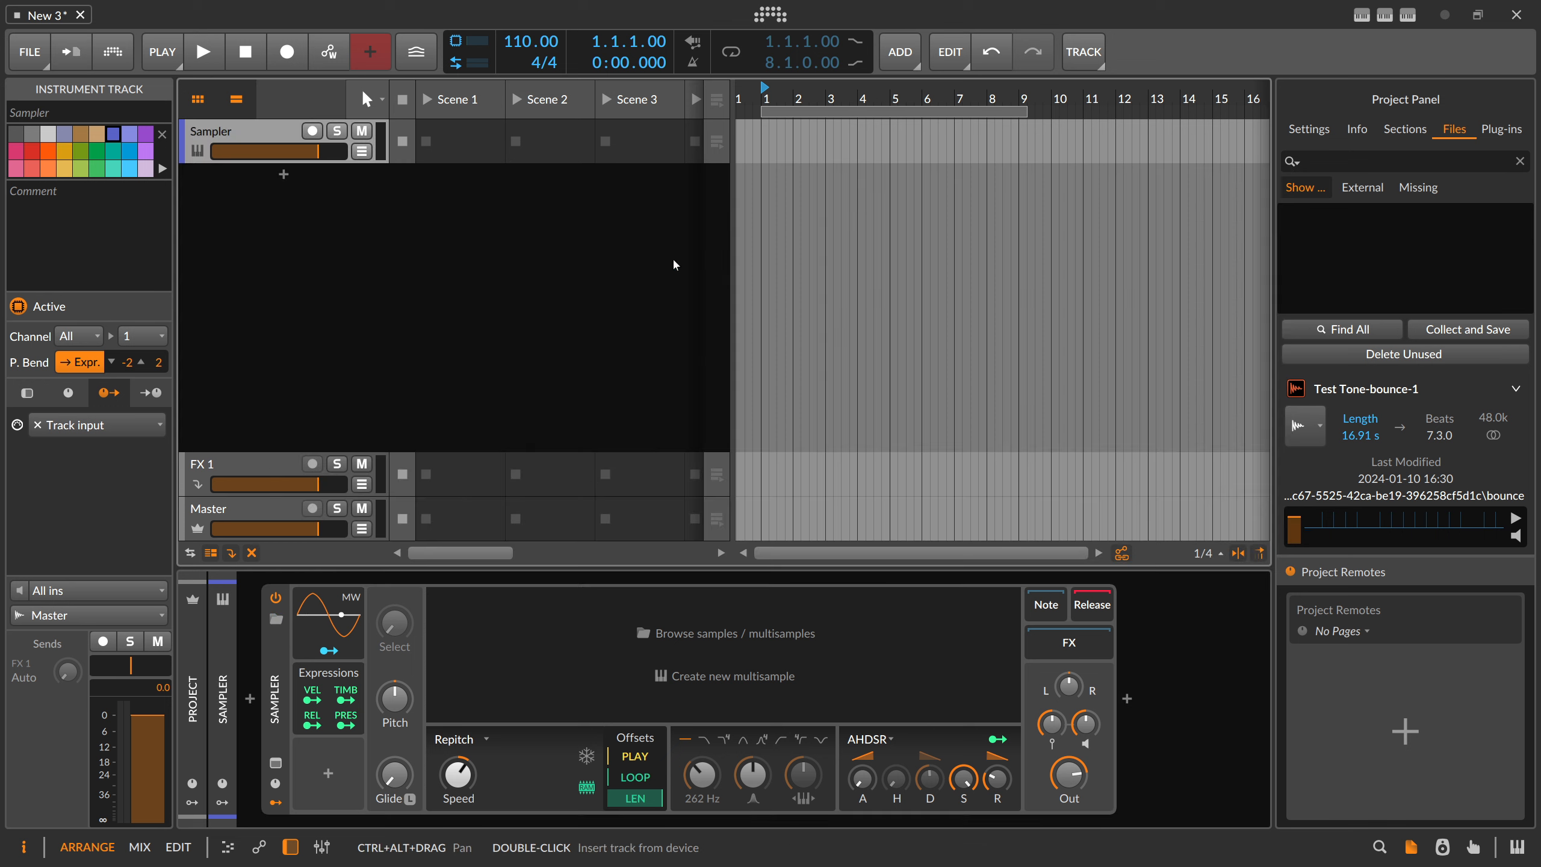
Remove the default mod-wheel and Expressions modulators from the Sampler and hide its modulator slots.
click(325, 615)
key(Delete)
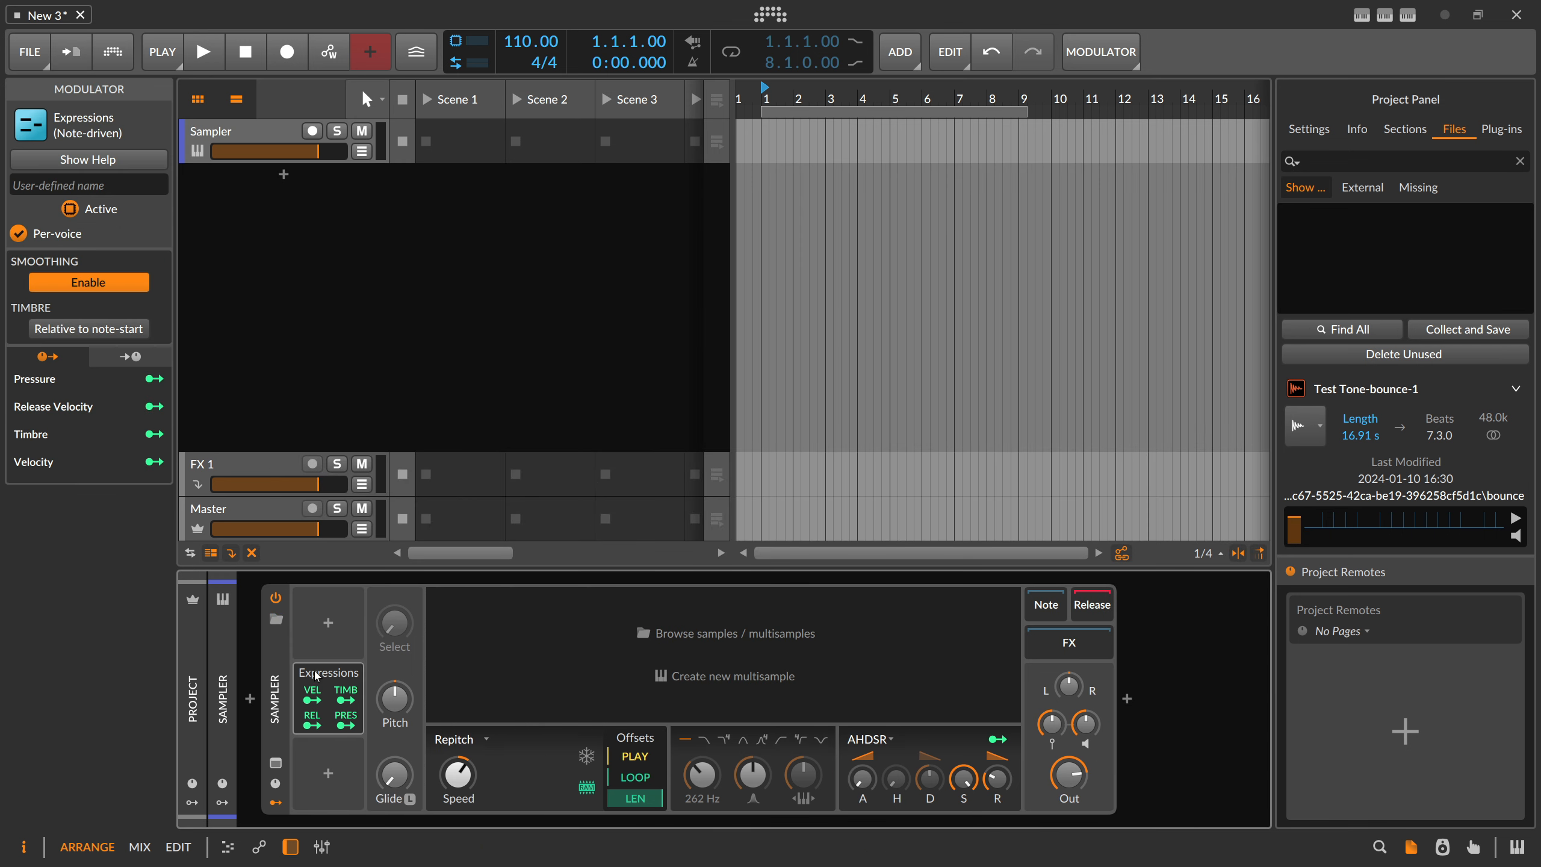
key(Delete)
click(276, 783)
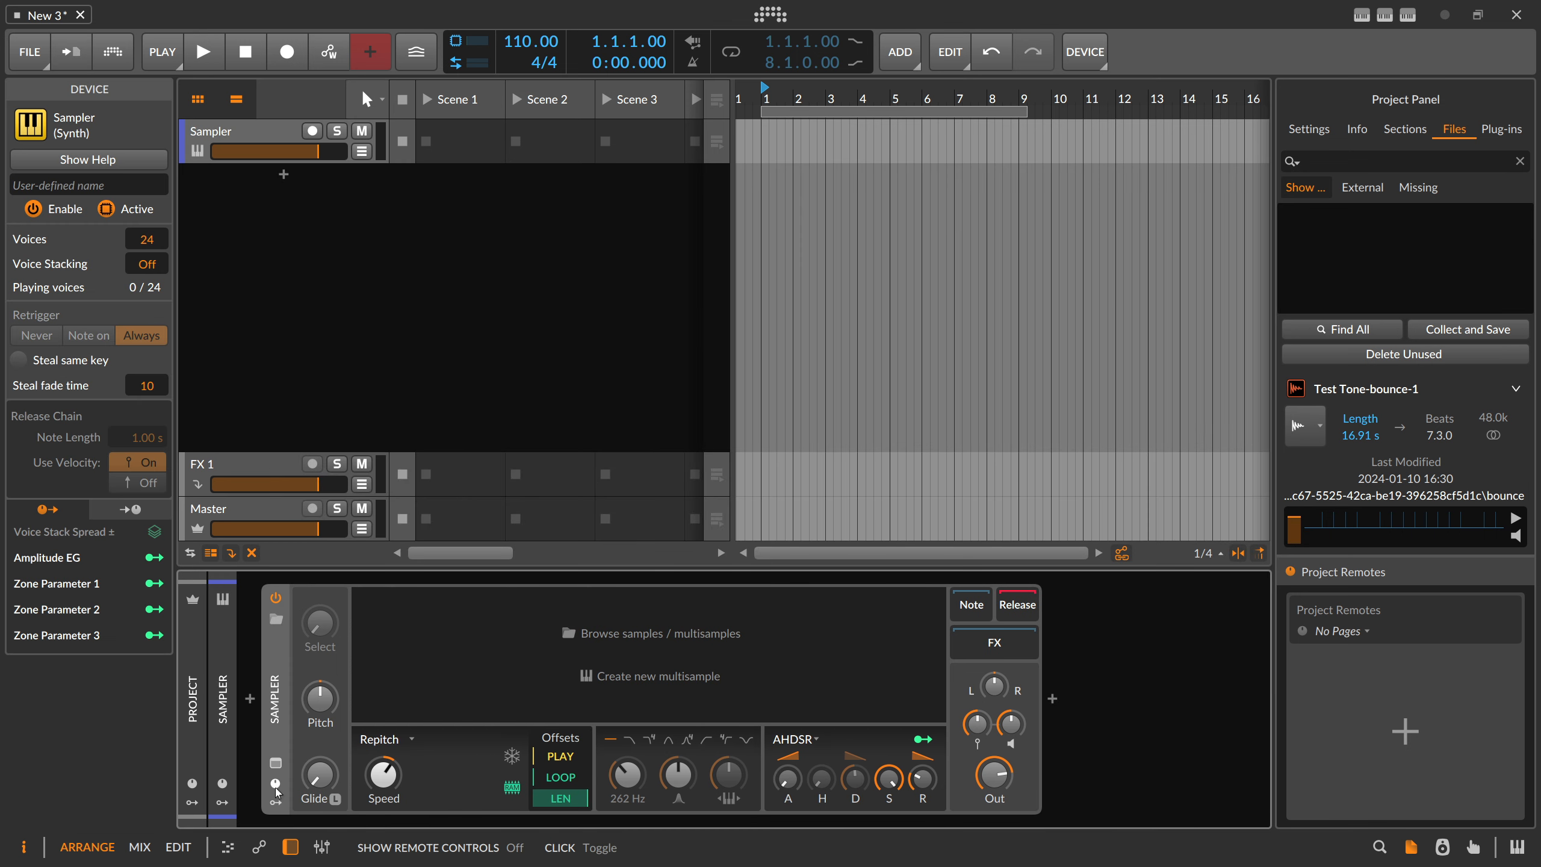
Switch to the Everything file search, load Dirac1.wav into the Sampler and return to Bitwig Studio.
key(alt+Tab)
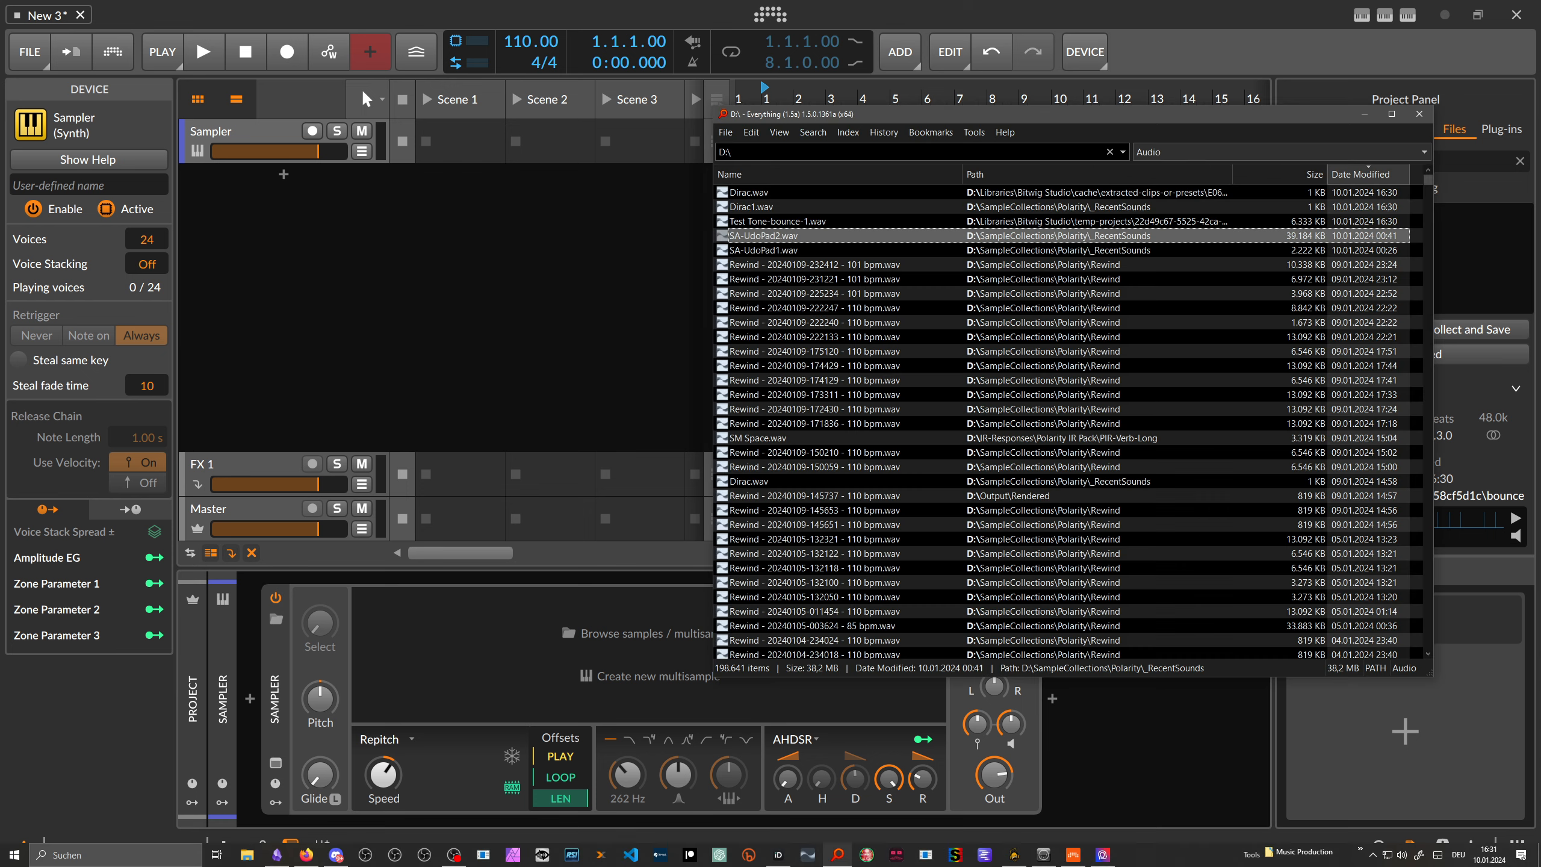
click(753, 210)
drag(753, 210, 553, 641)
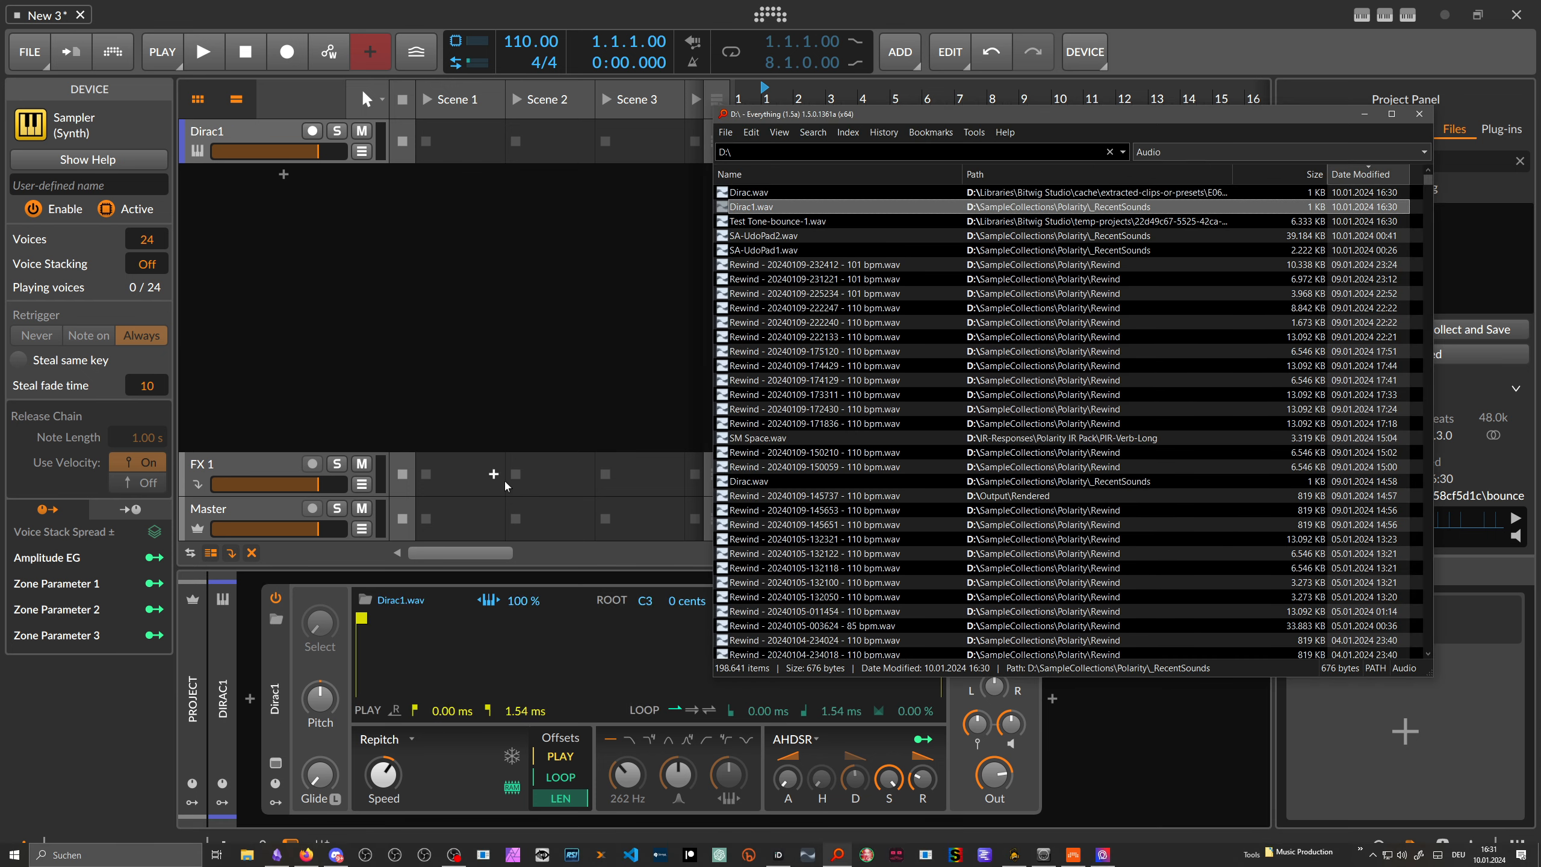
click(502, 405)
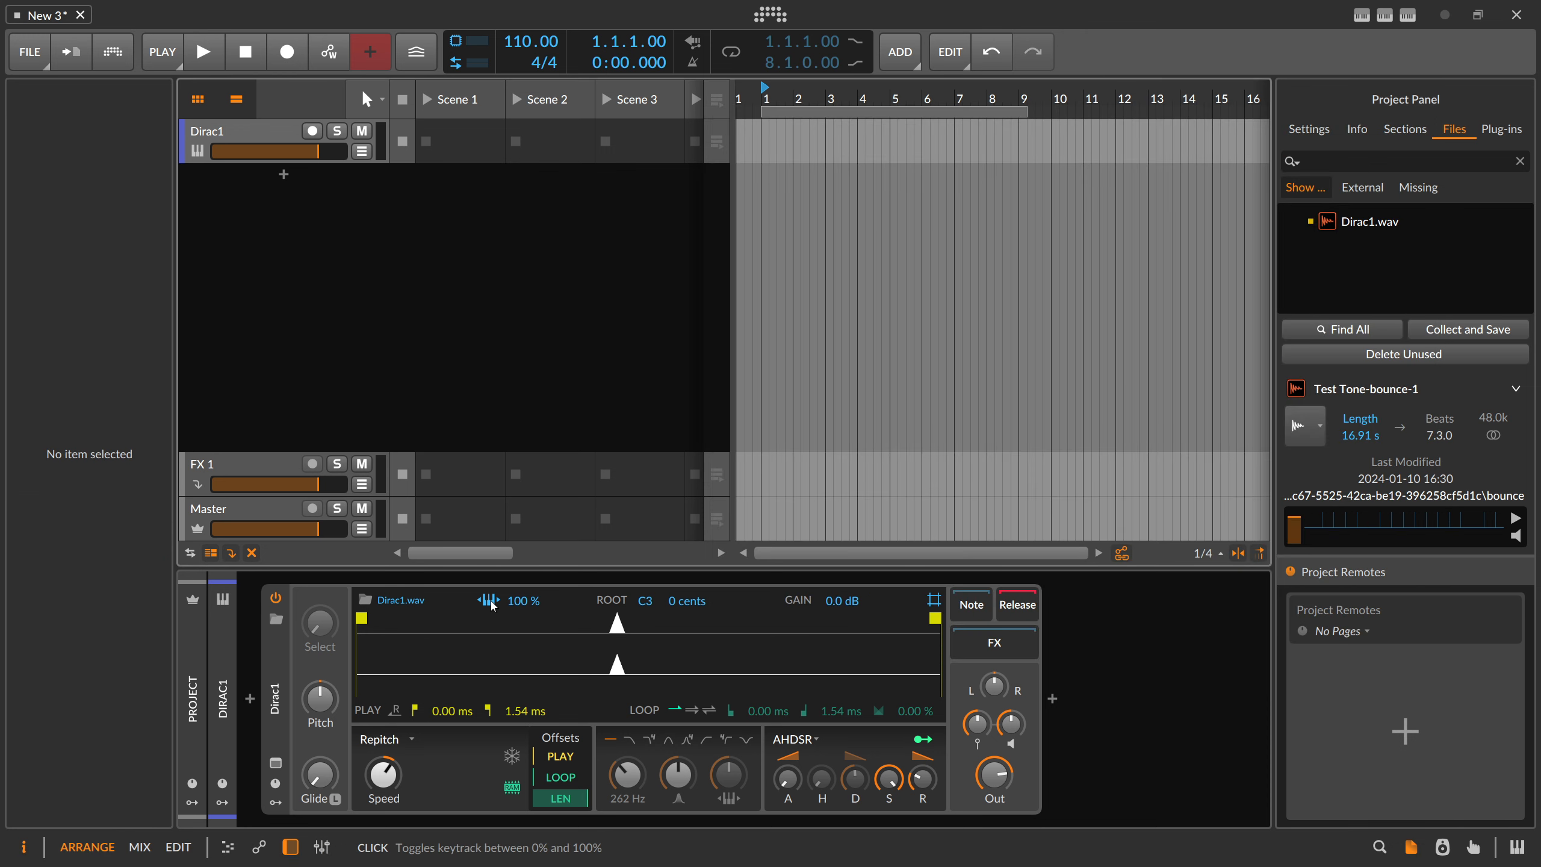
Set the Sampler's key tracking to 0 % and its velocity sensitivity to 0.0 dB.
click(492, 604)
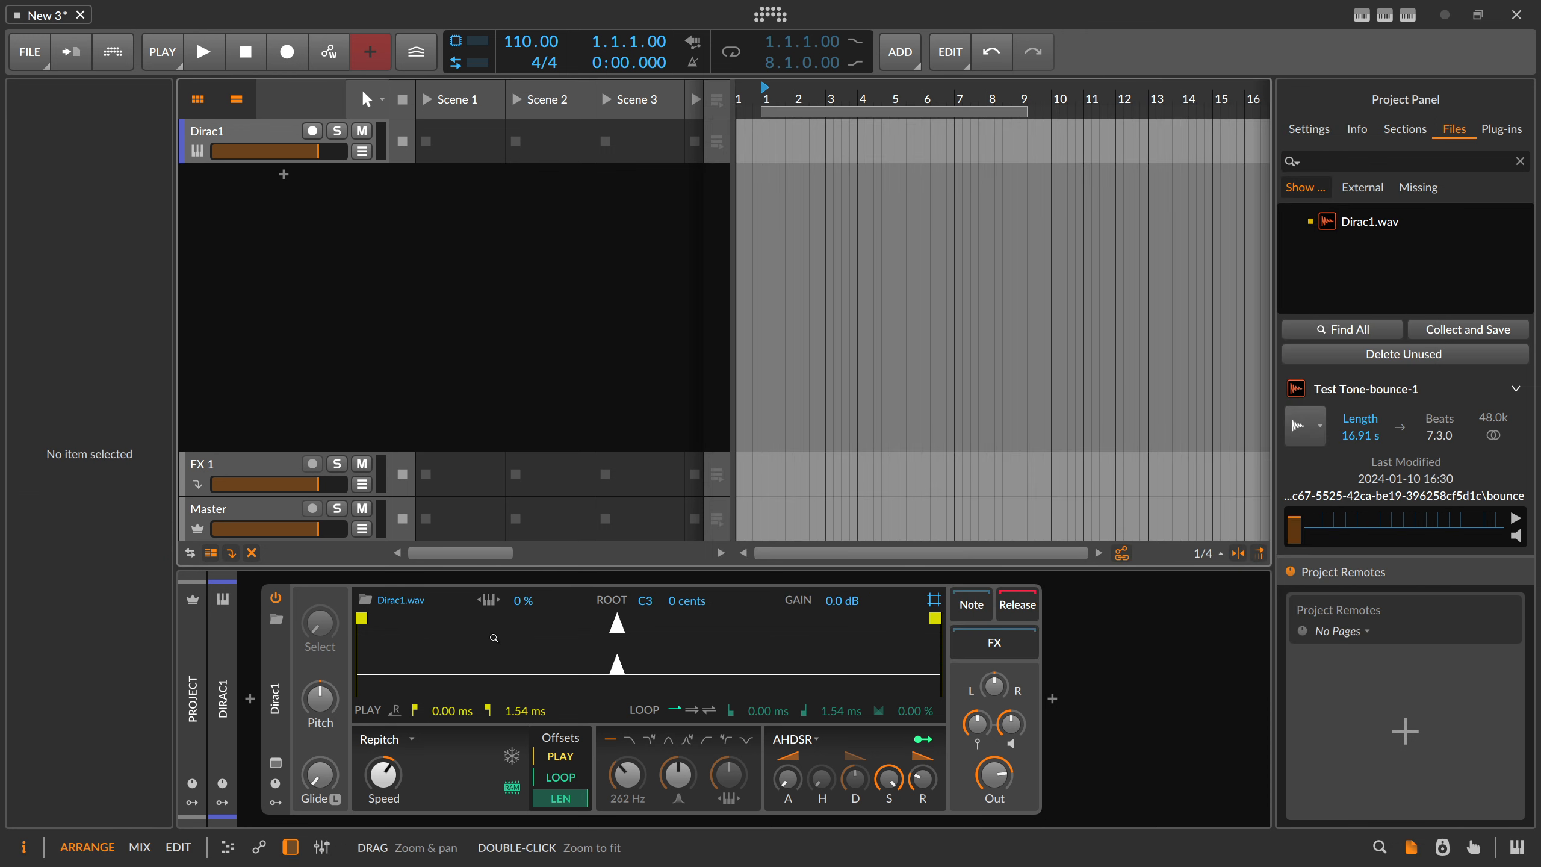
mouse_move(977, 724)
mouse_down()
mouse_move(977, 737)
mouse_move(977, 723)
mouse_up()
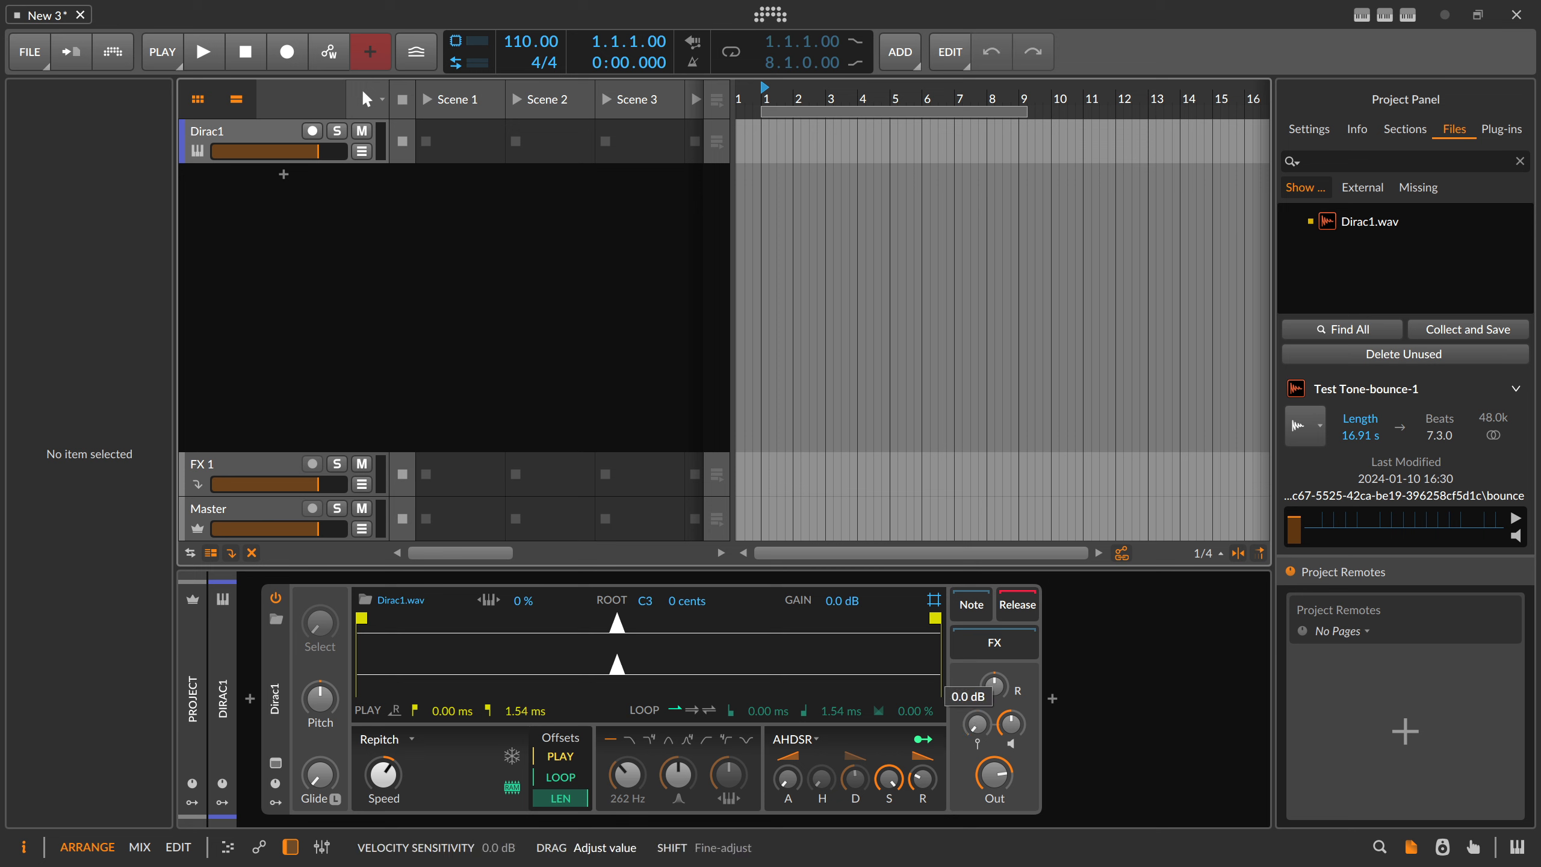
drag(1013, 726, 1014, 726)
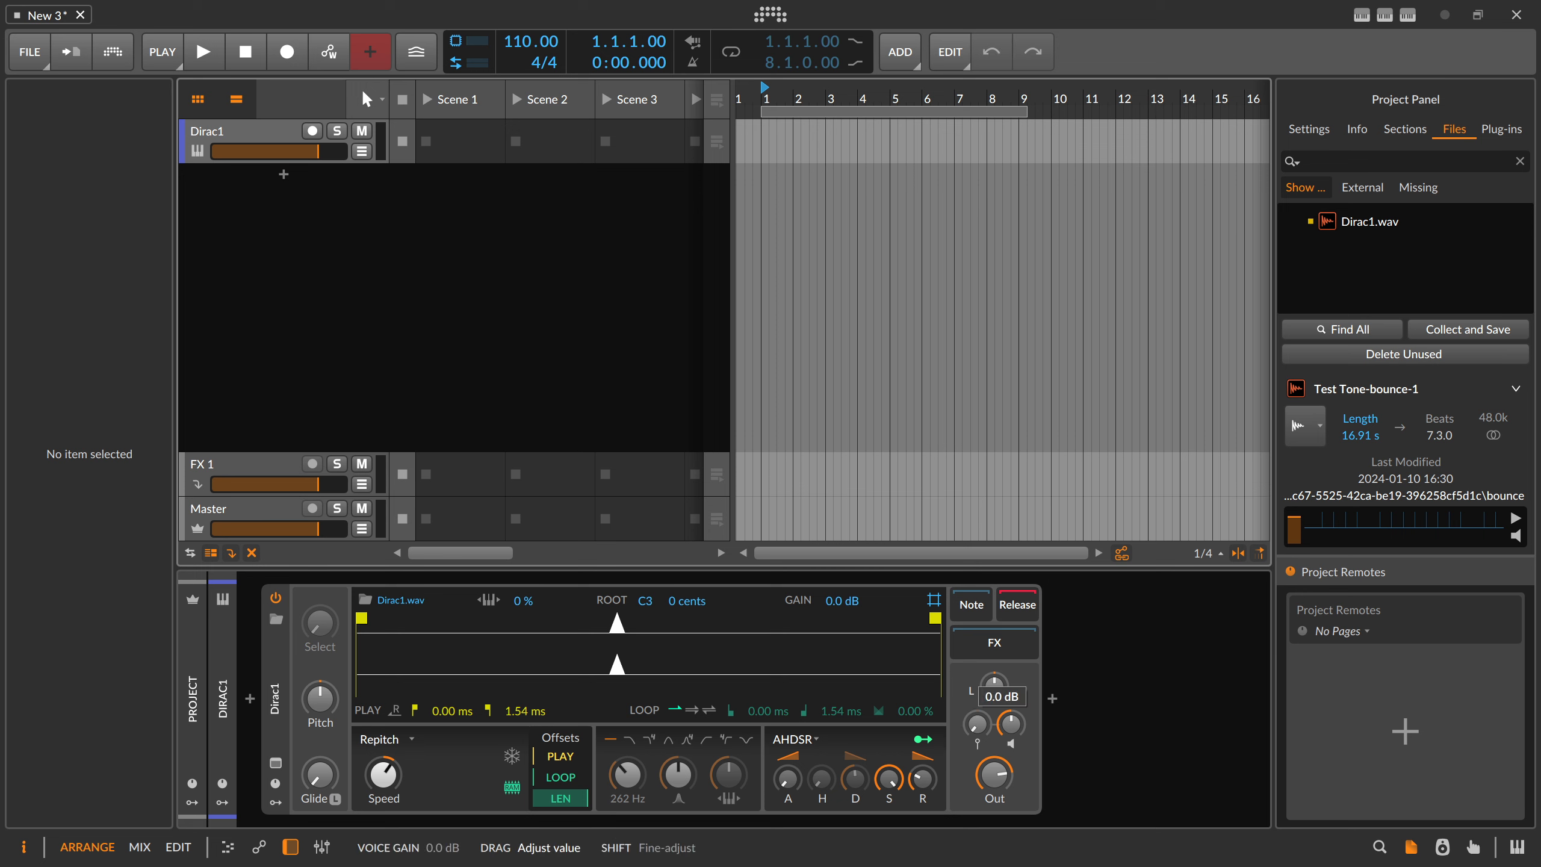
click(999, 778)
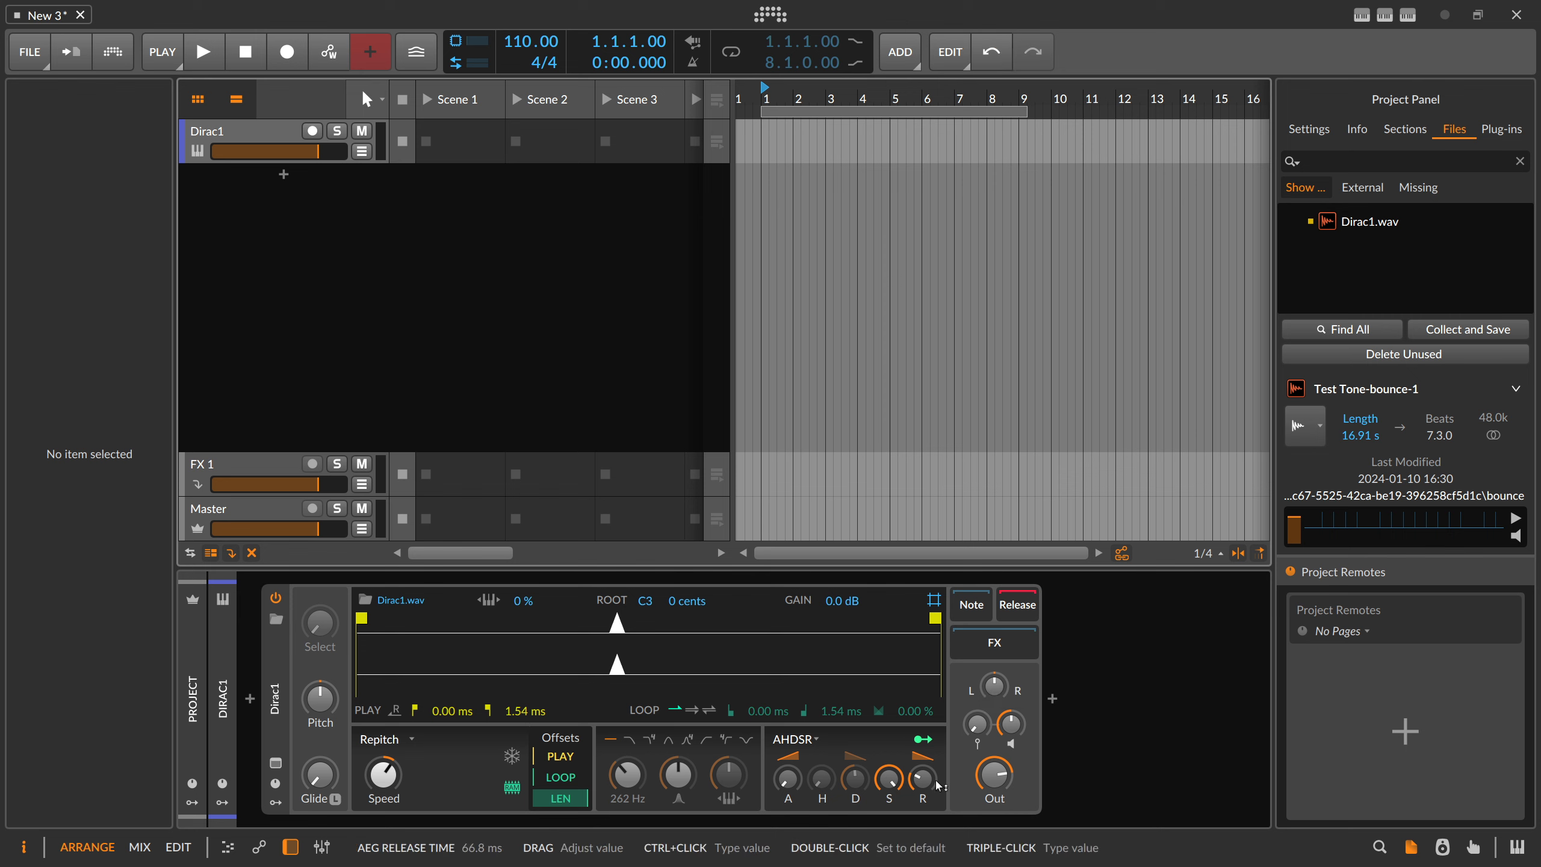
click(890, 777)
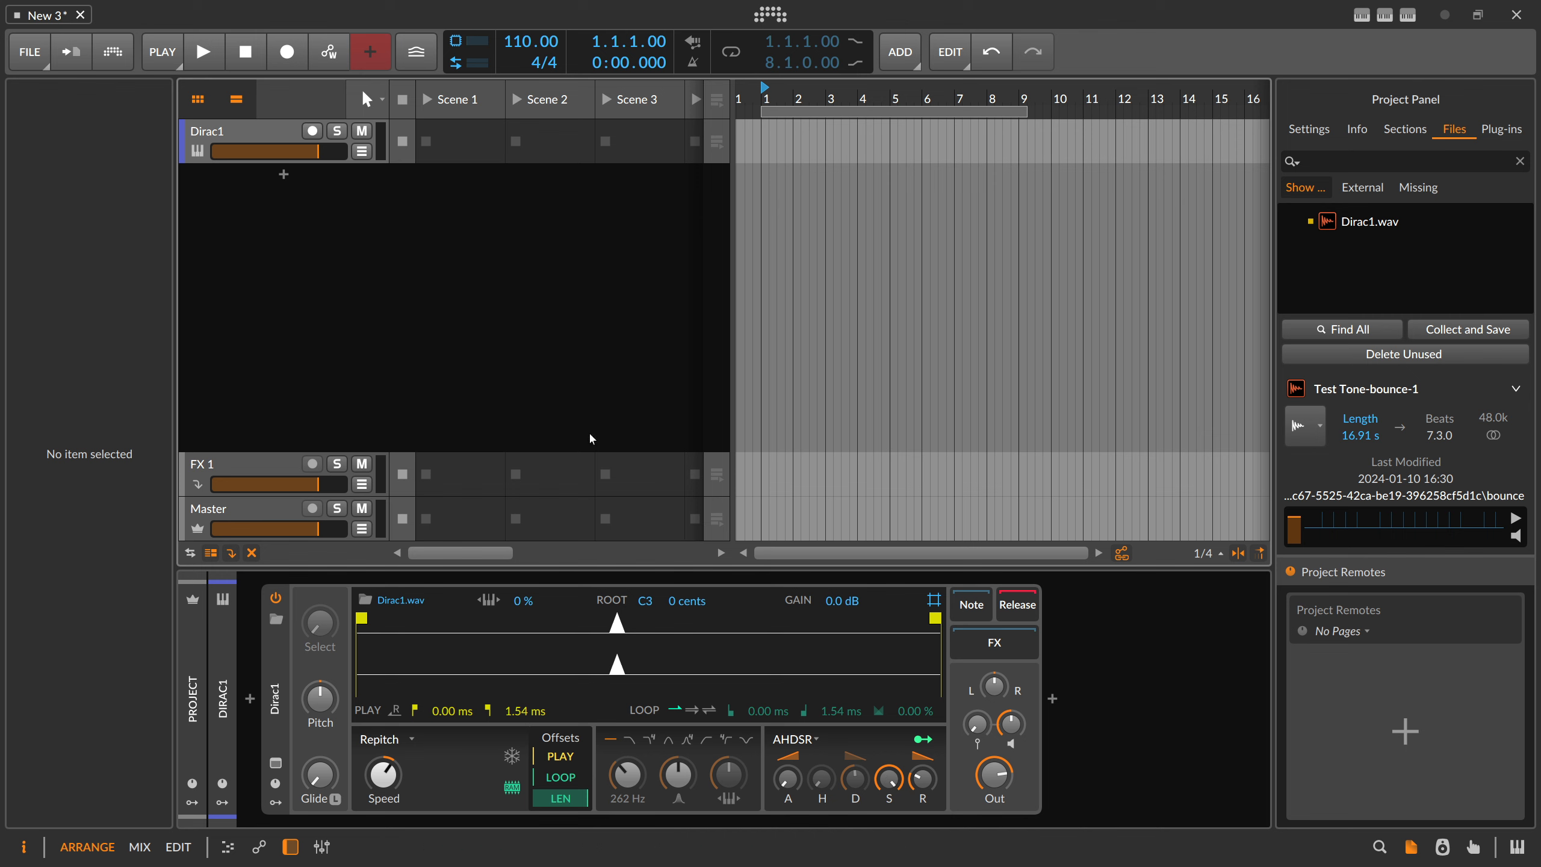
Arm the Dirac1 track for recording and add the ValhallaSupermassive effect after the Sampler.
click(312, 131)
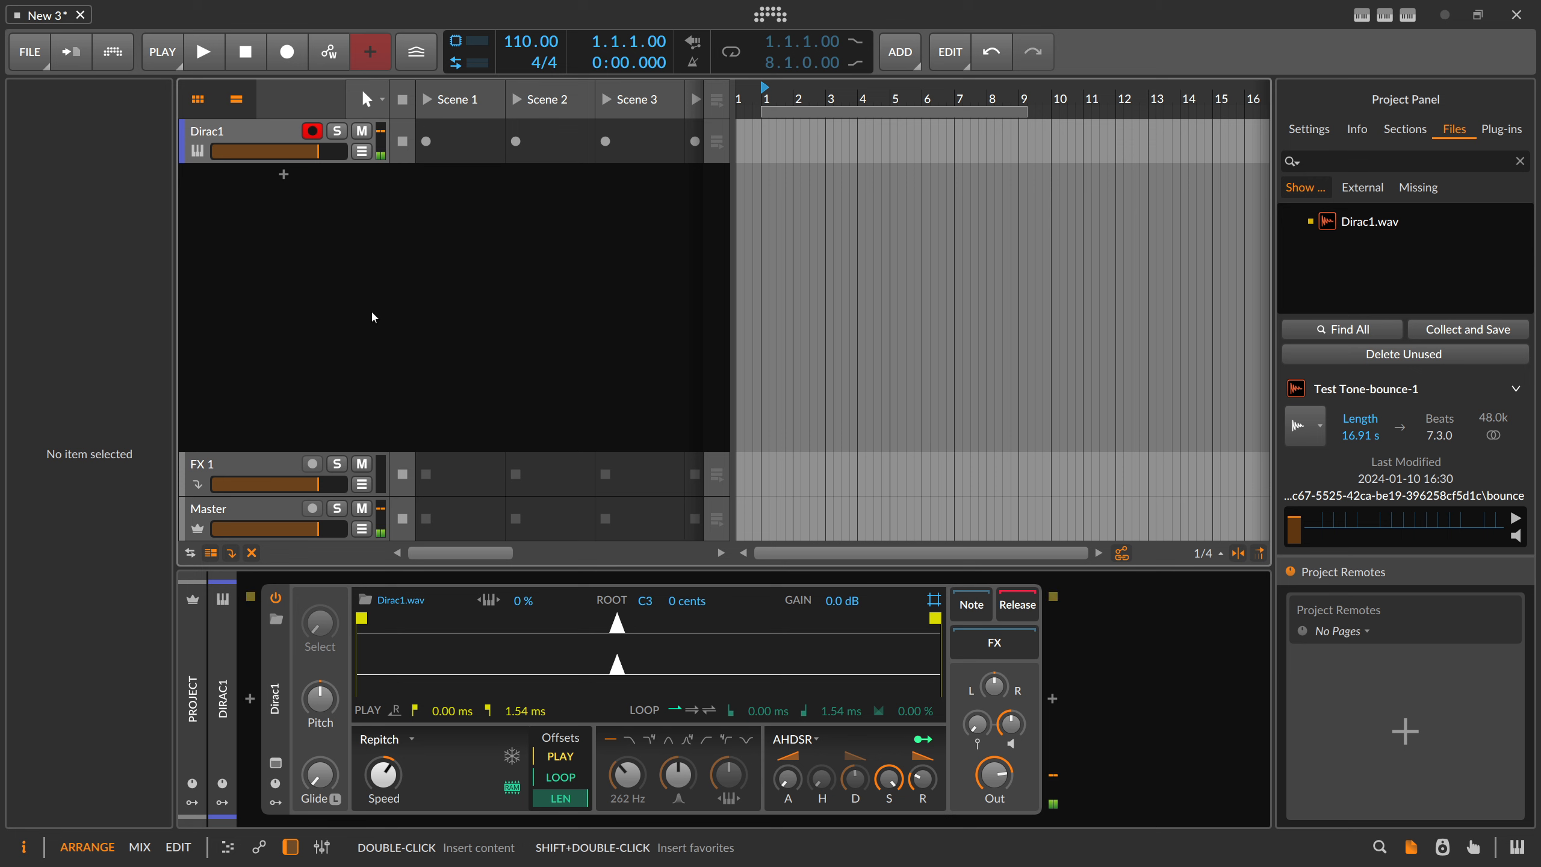
click(1053, 698)
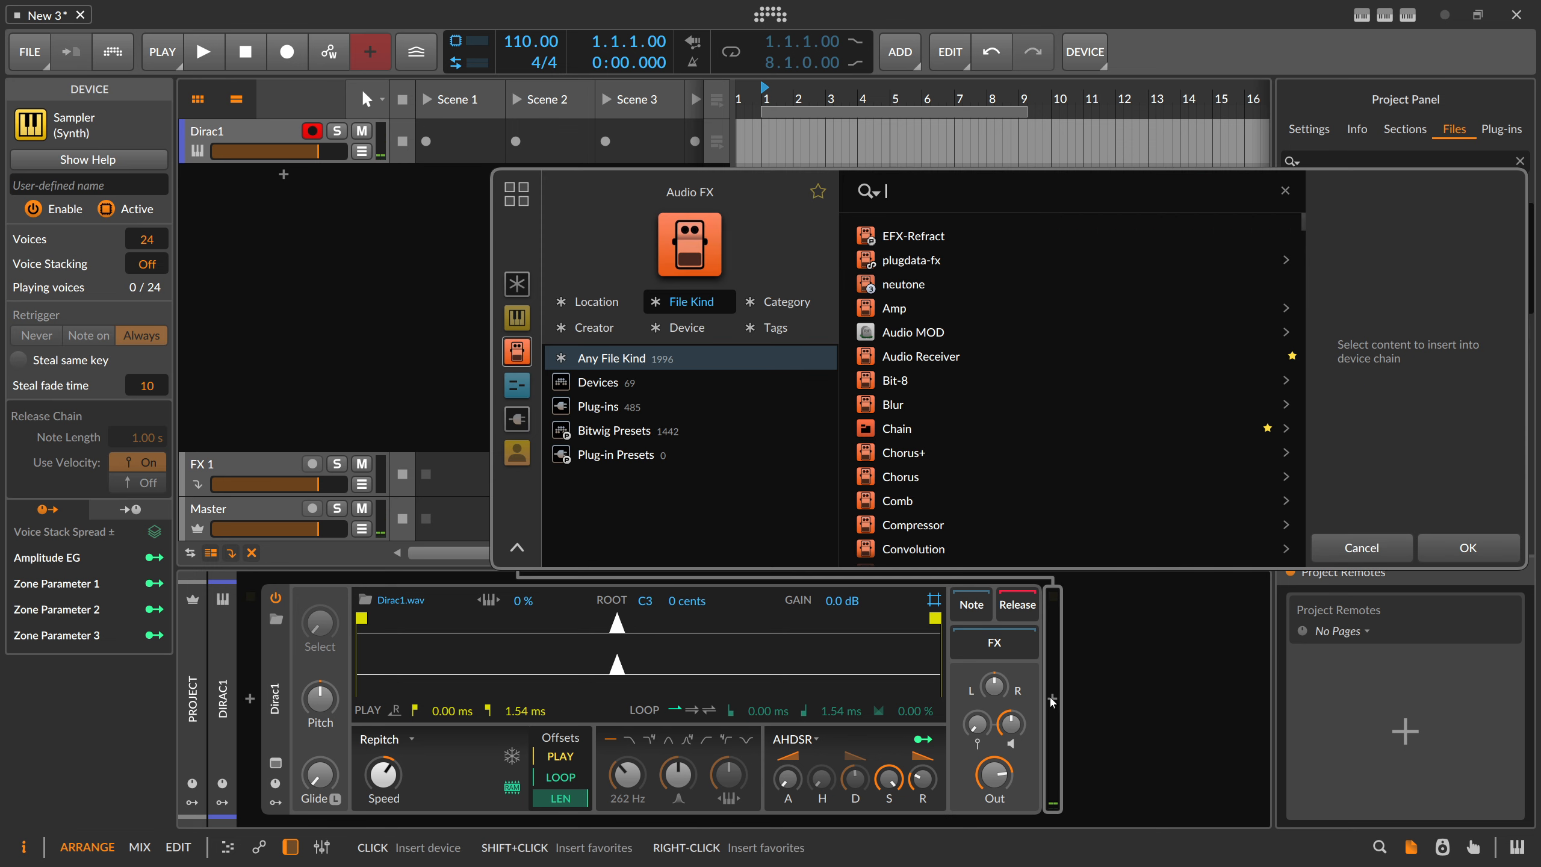
text(super)
key(Down)
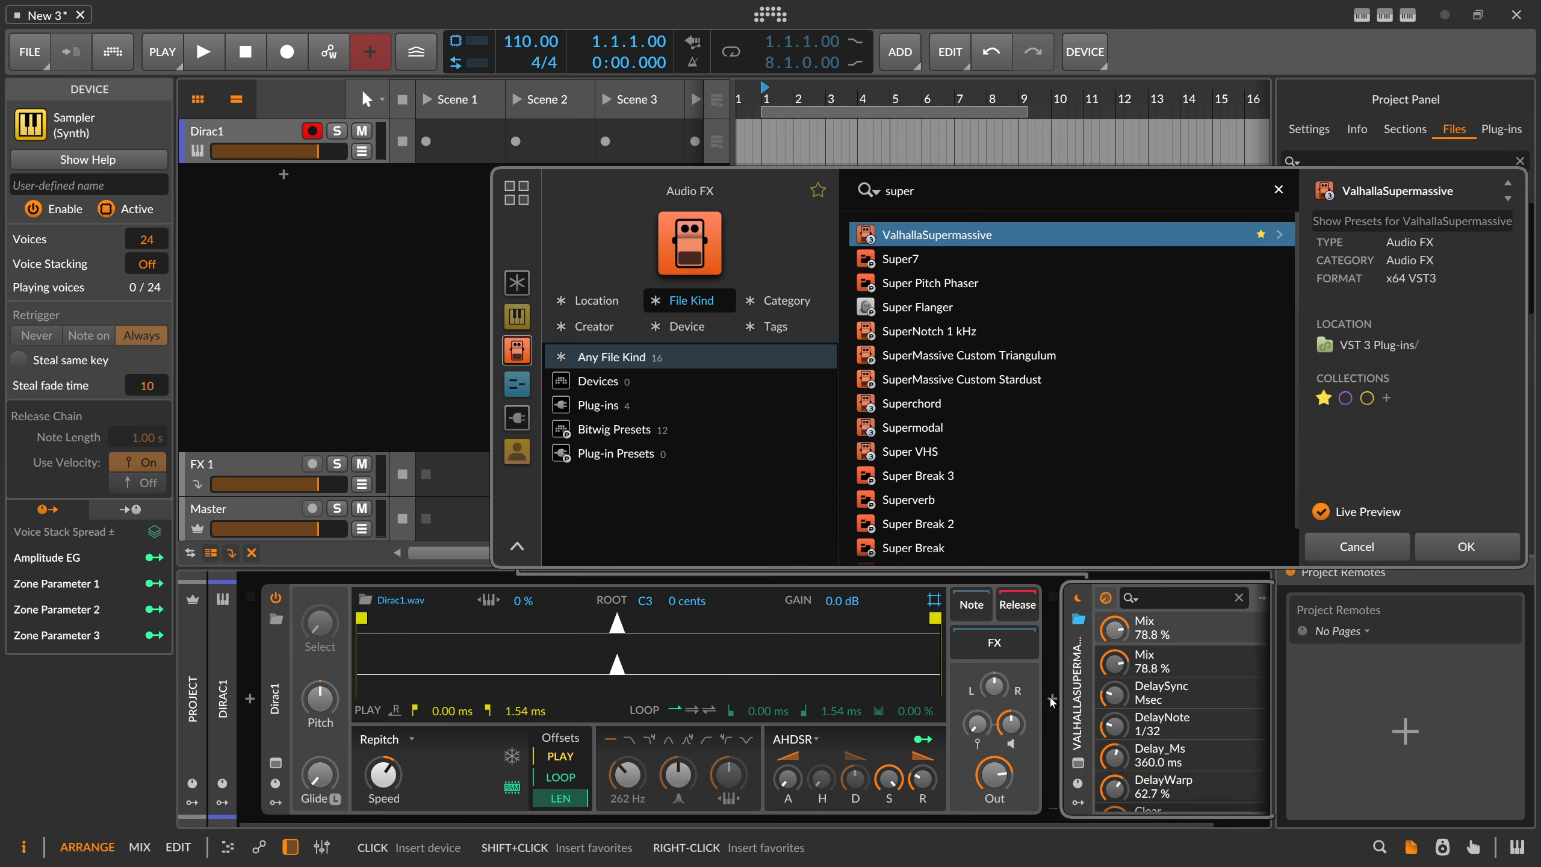
key(Return)
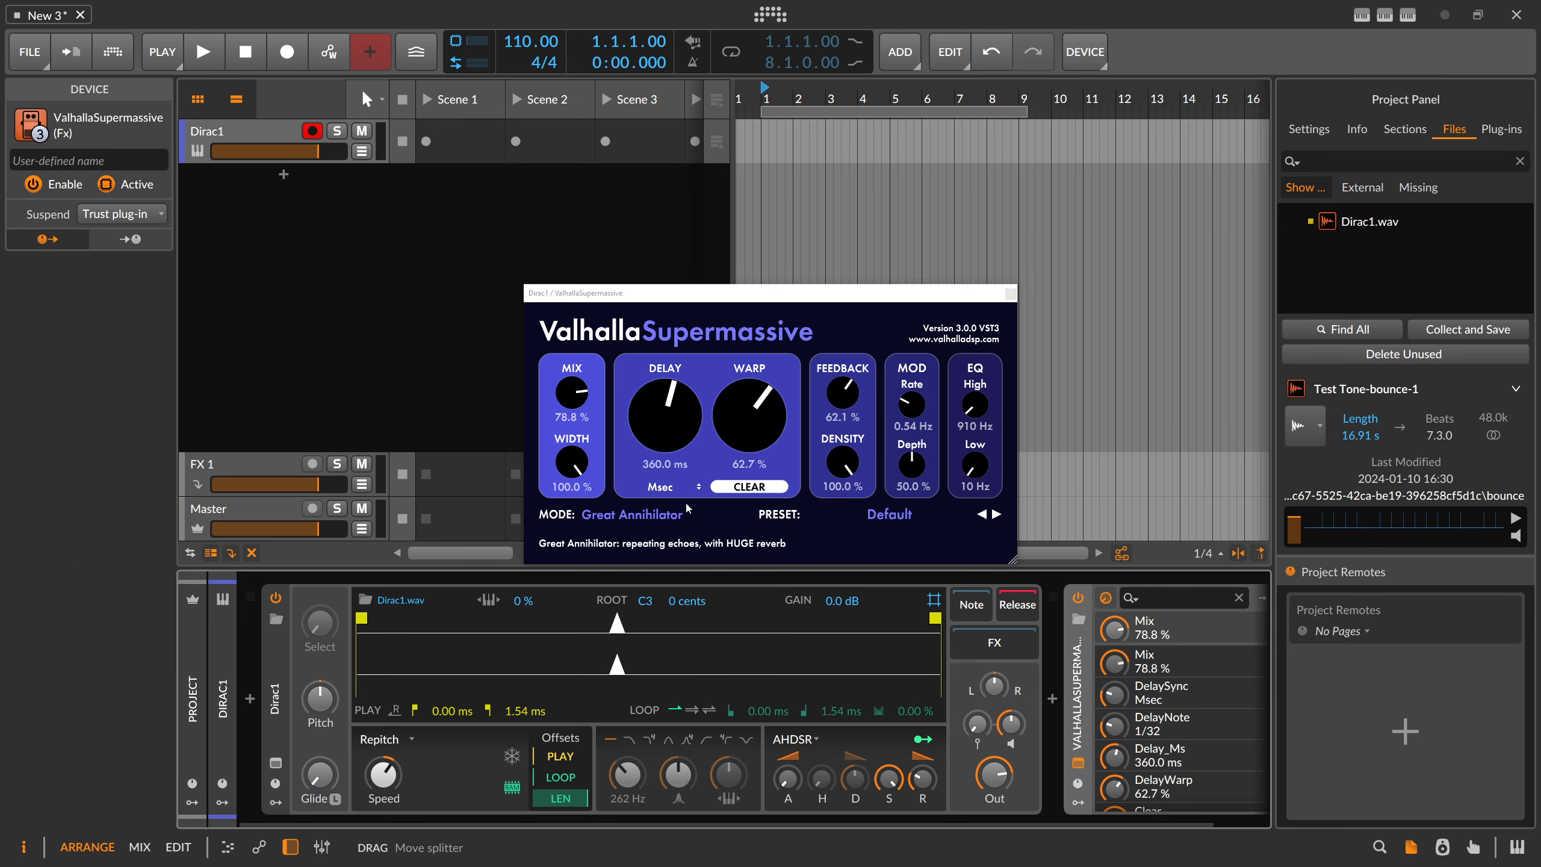
Load the Leo Maximalism preset from the Late 2023 presets in ValhallaSupermassive and close the plug-in window.
click(843, 515)
mouse_move(882, 626)
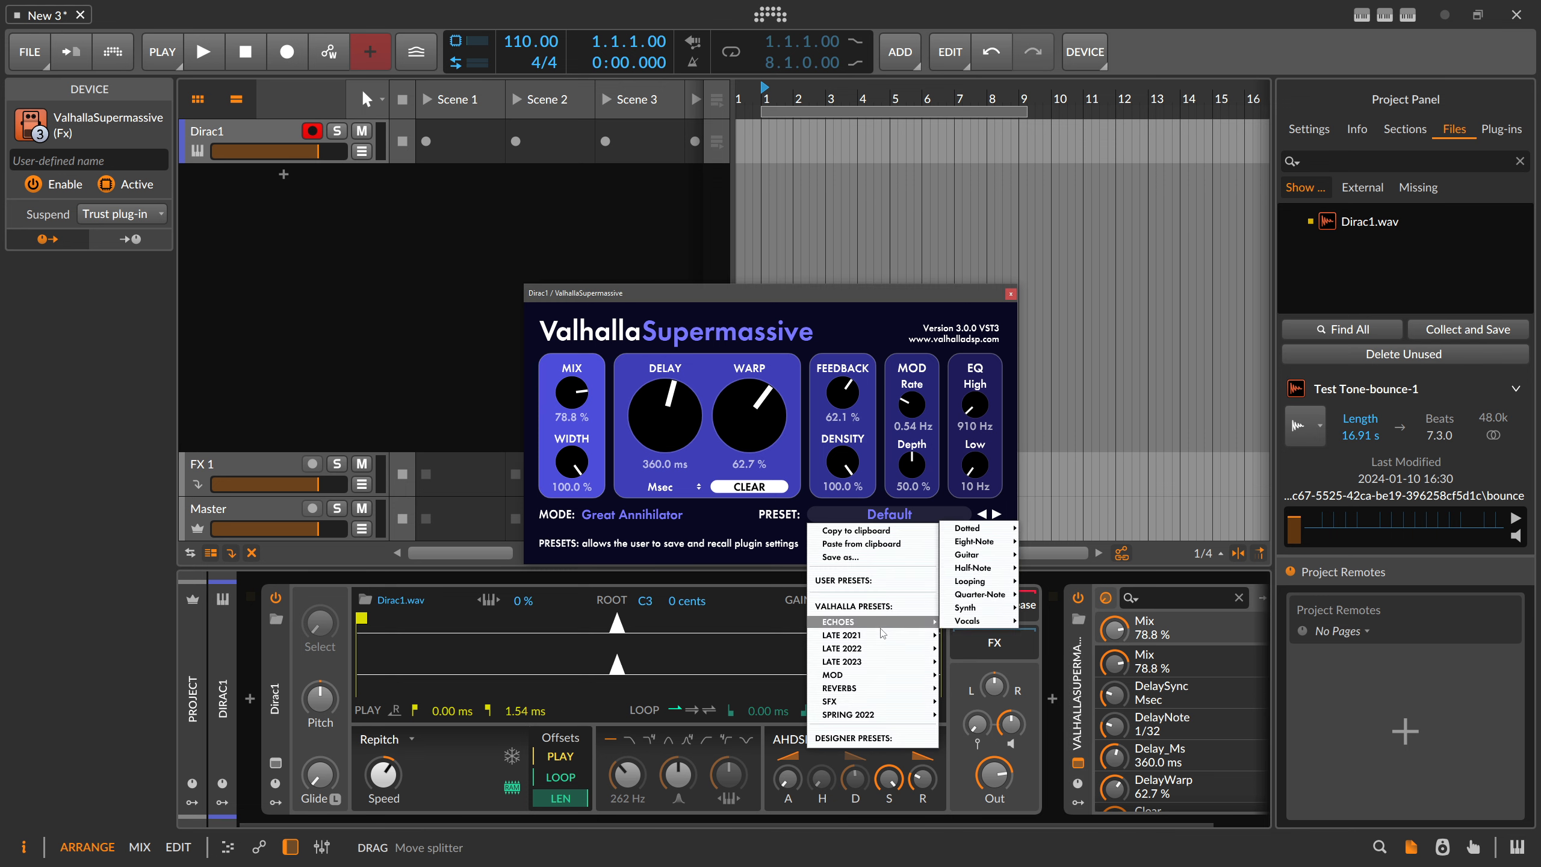
mouse_move(880, 663)
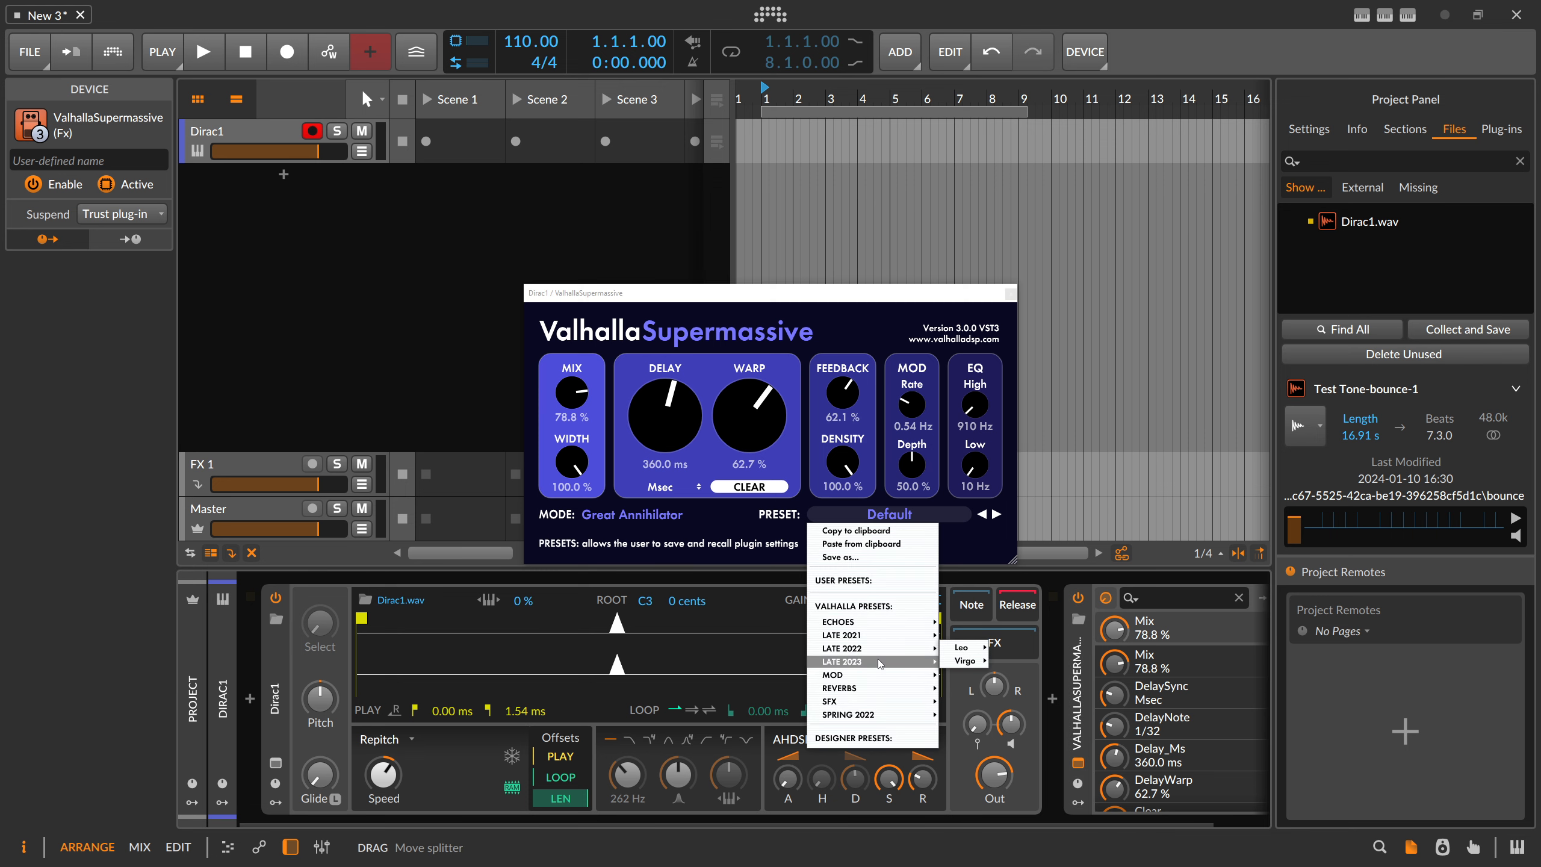
mouse_move(964, 647)
click(1043, 528)
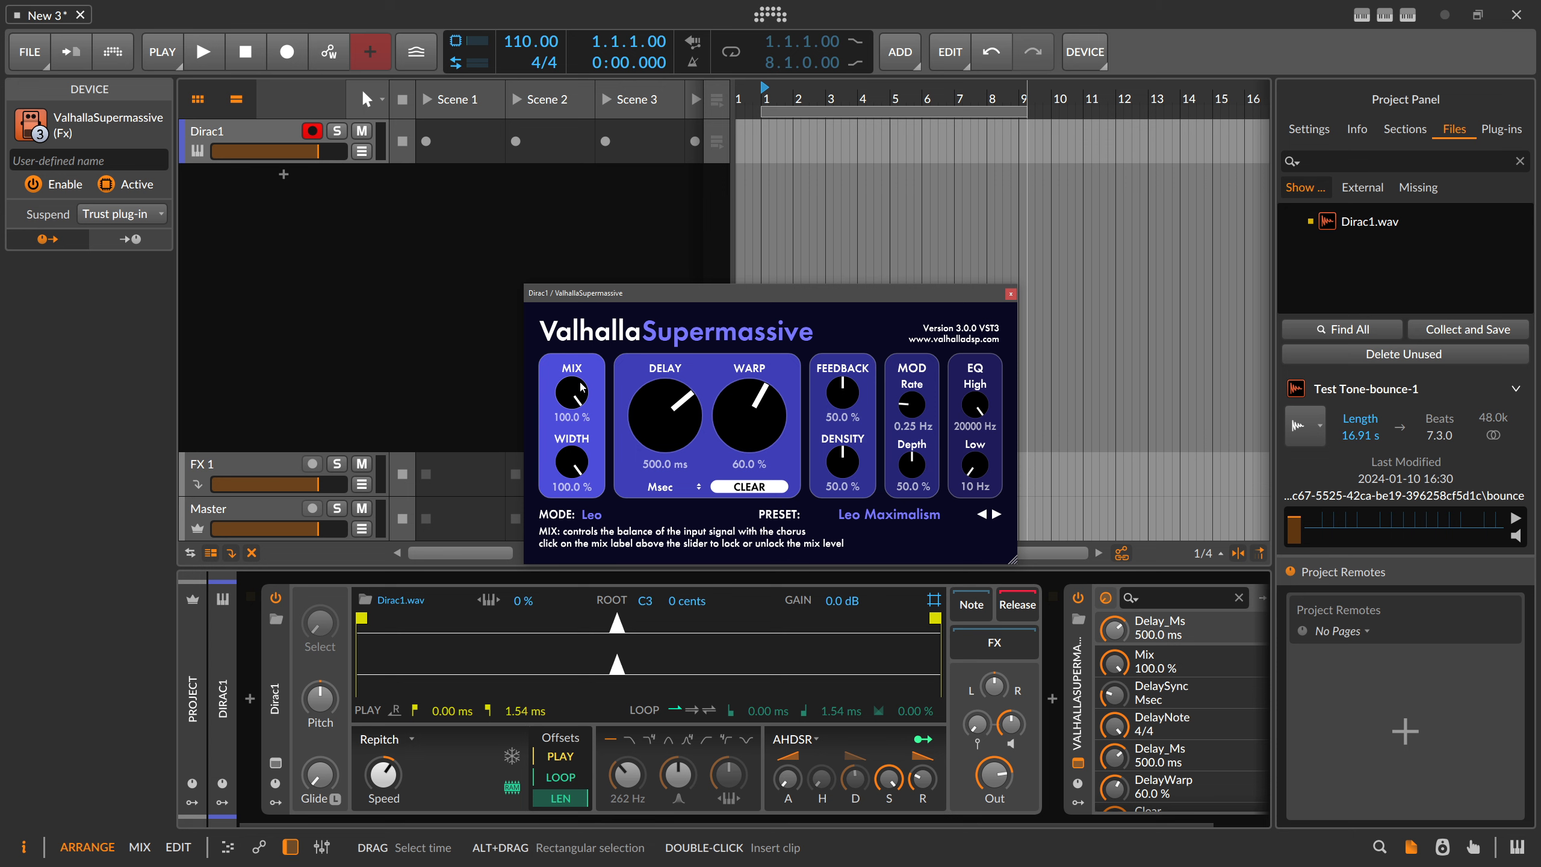
drag(724, 295, 689, 273)
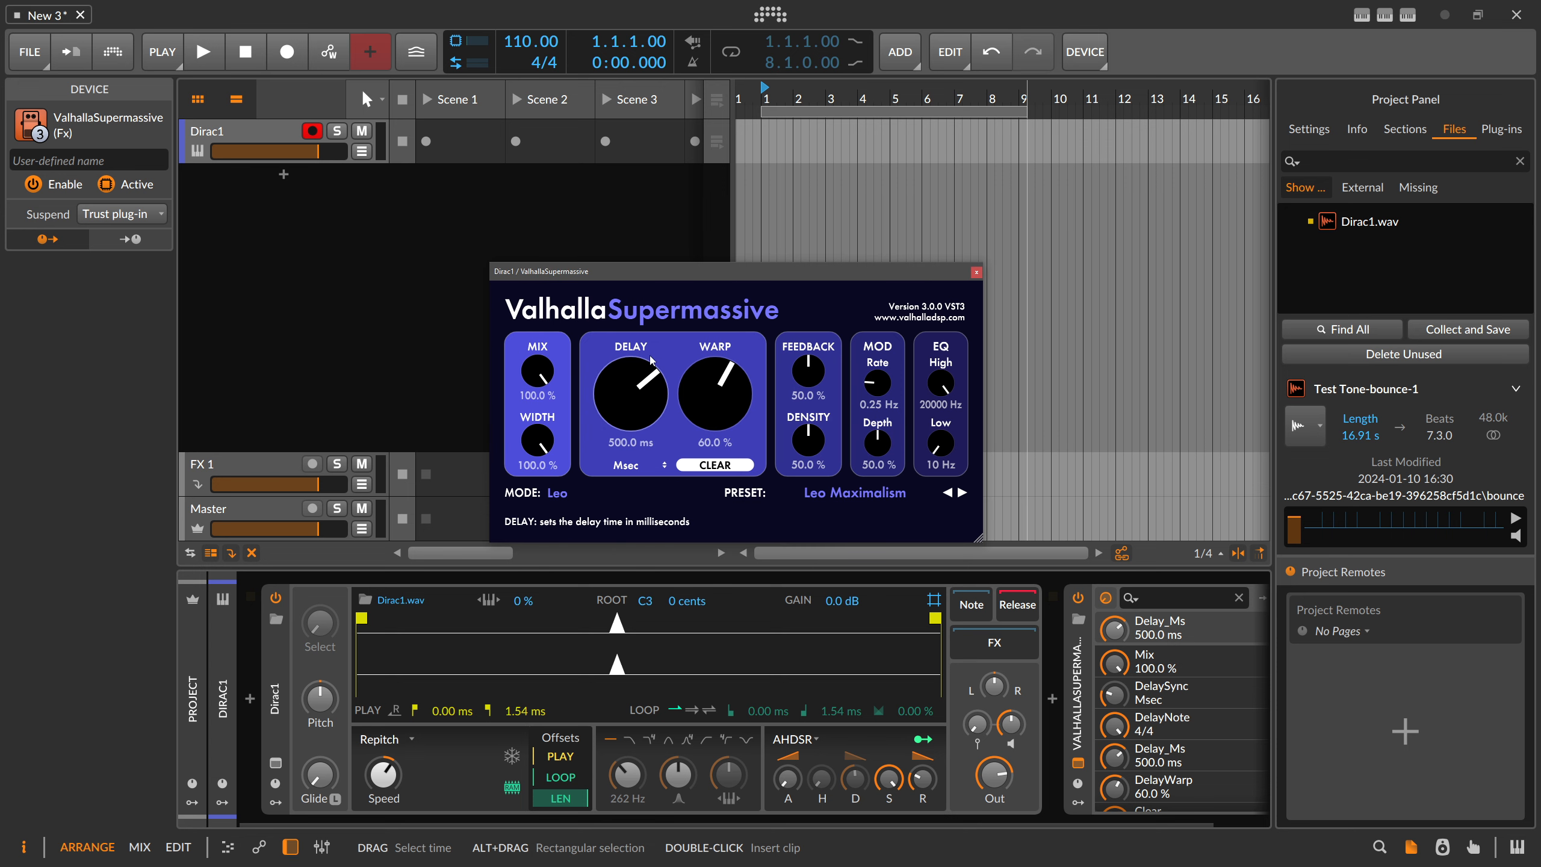
click(975, 273)
Insert a one-bar clip at bar 1 of the Dirac1 track containing a C3 note two beats long.
double_click(780, 138)
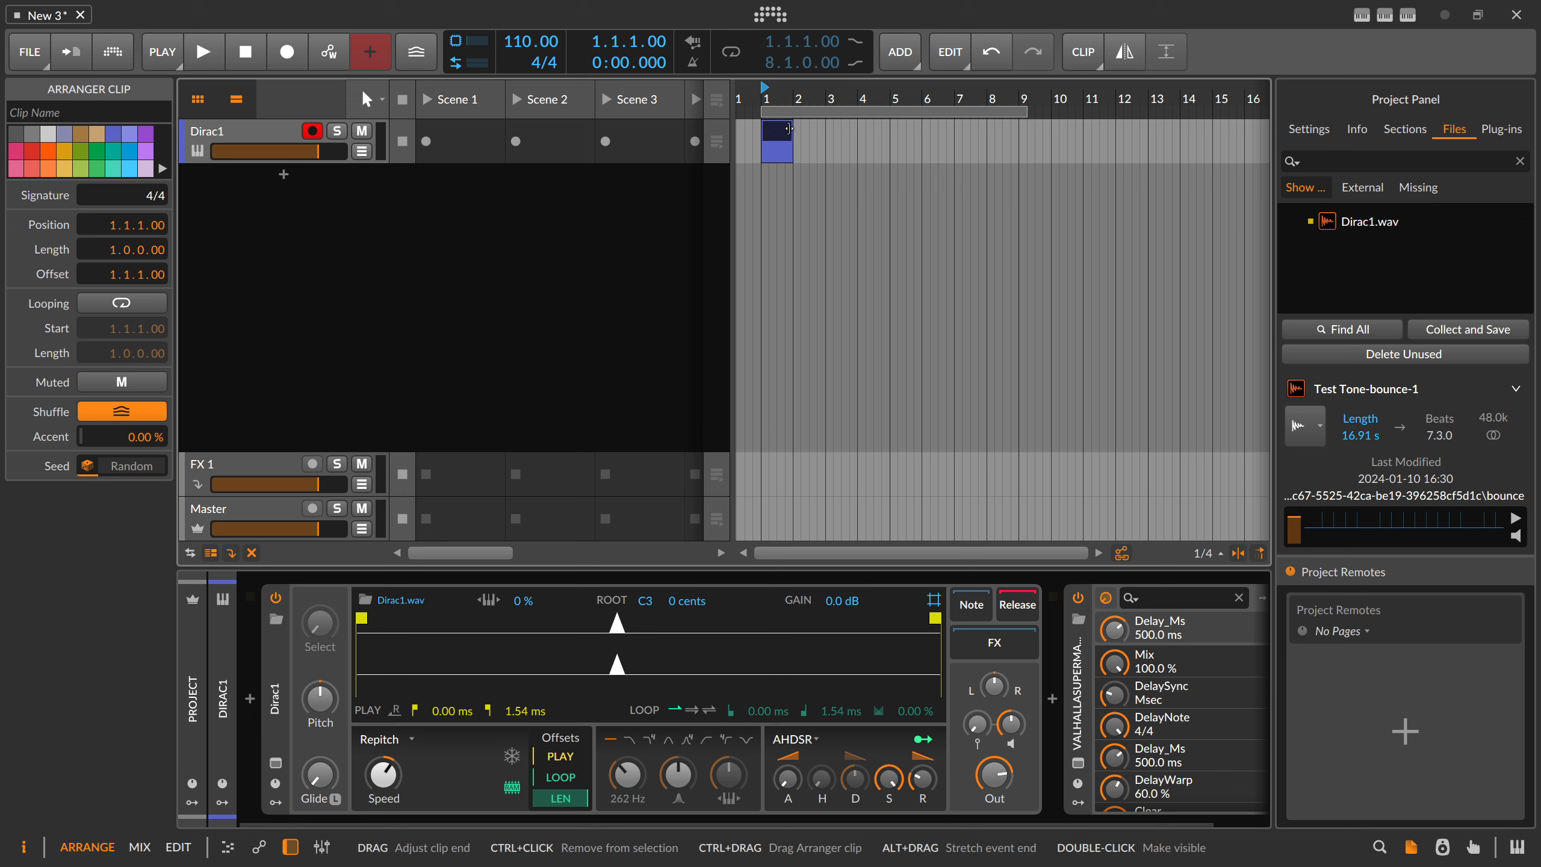
double_click(781, 138)
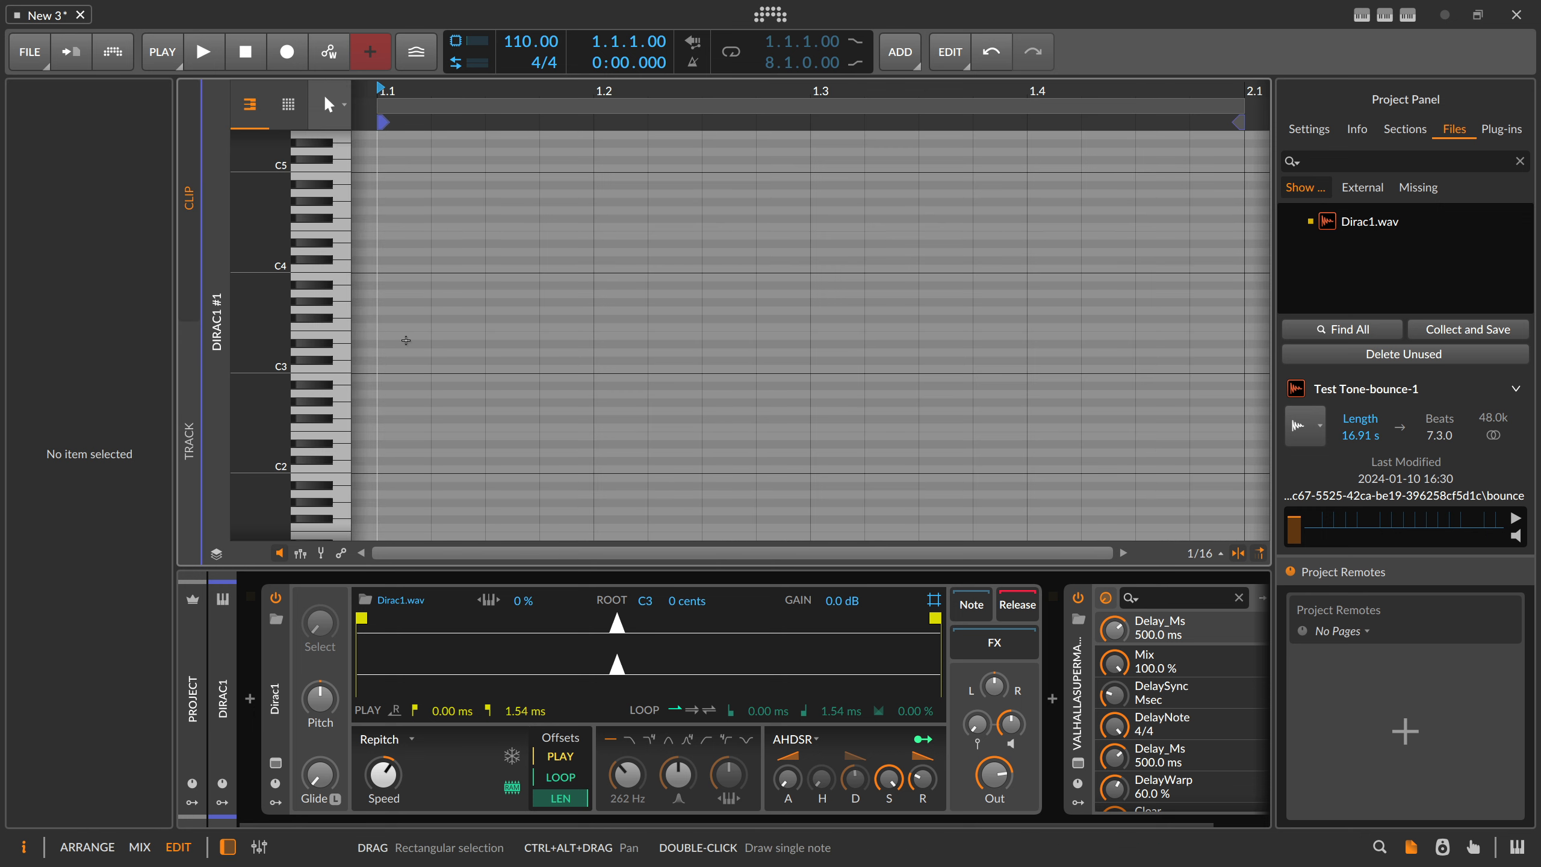
click(398, 368)
double_click(397, 367)
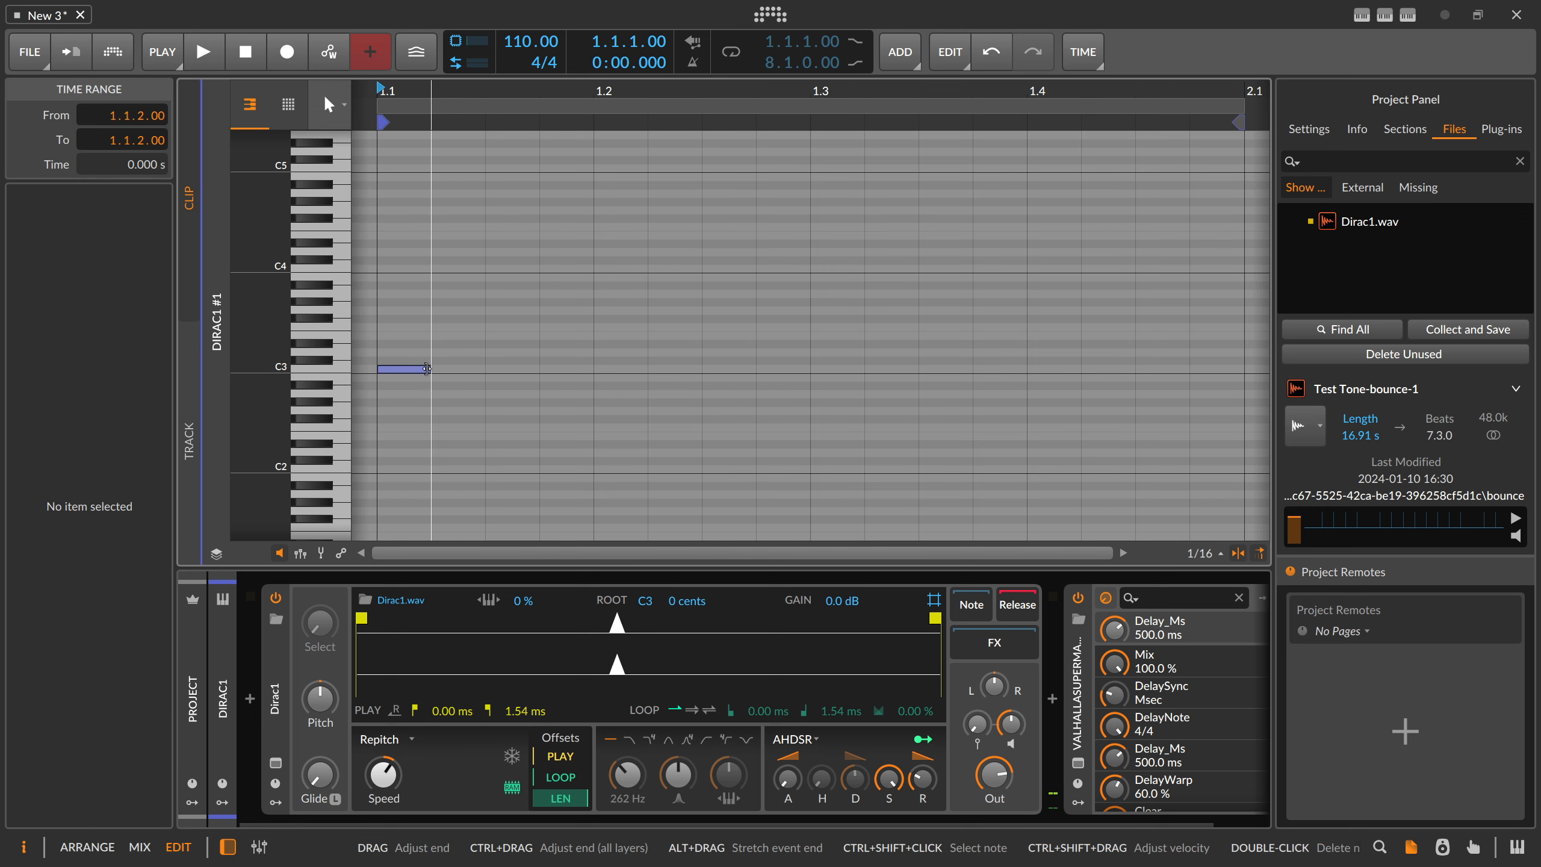
drag(431, 368, 811, 368)
drag(618, 92, 592, 145)
key(Tab)
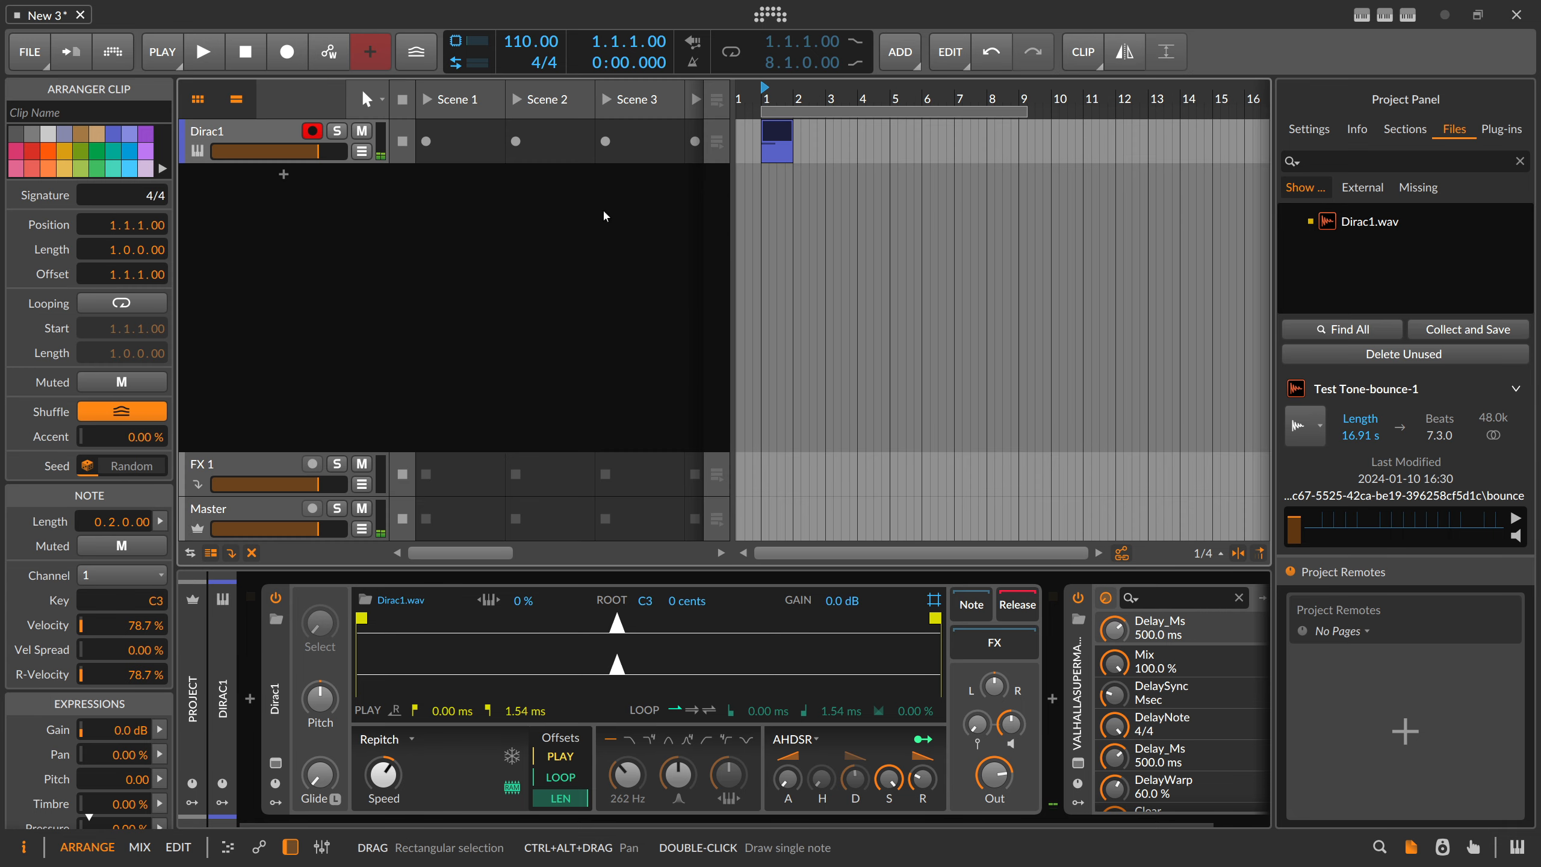
Check the time in seconds at several bar positions on the arranger timeline up to about bar 14.
click(781, 102)
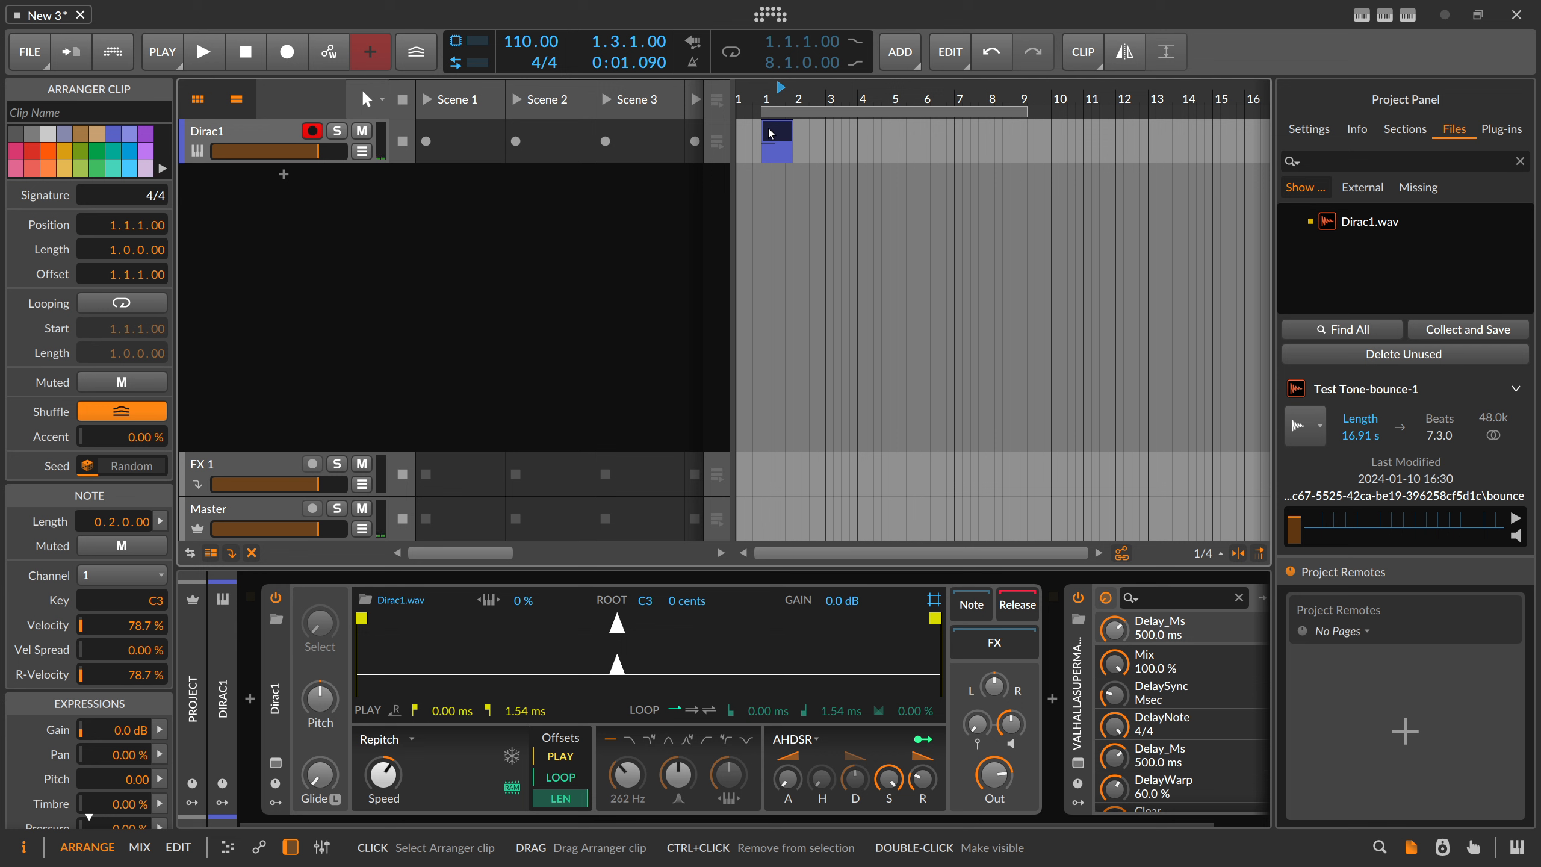
click(926, 97)
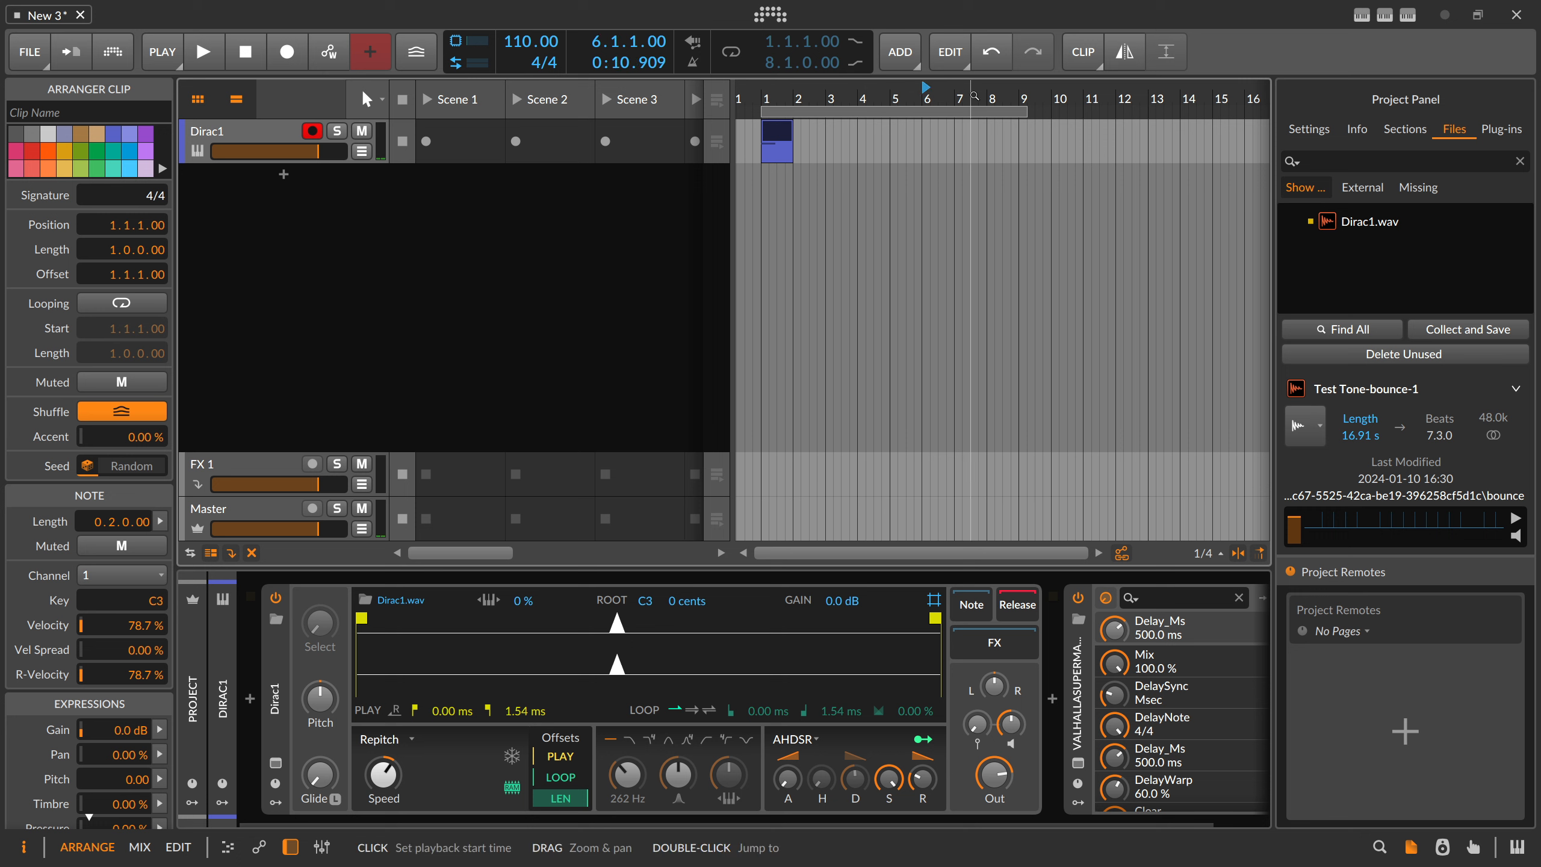
click(1046, 96)
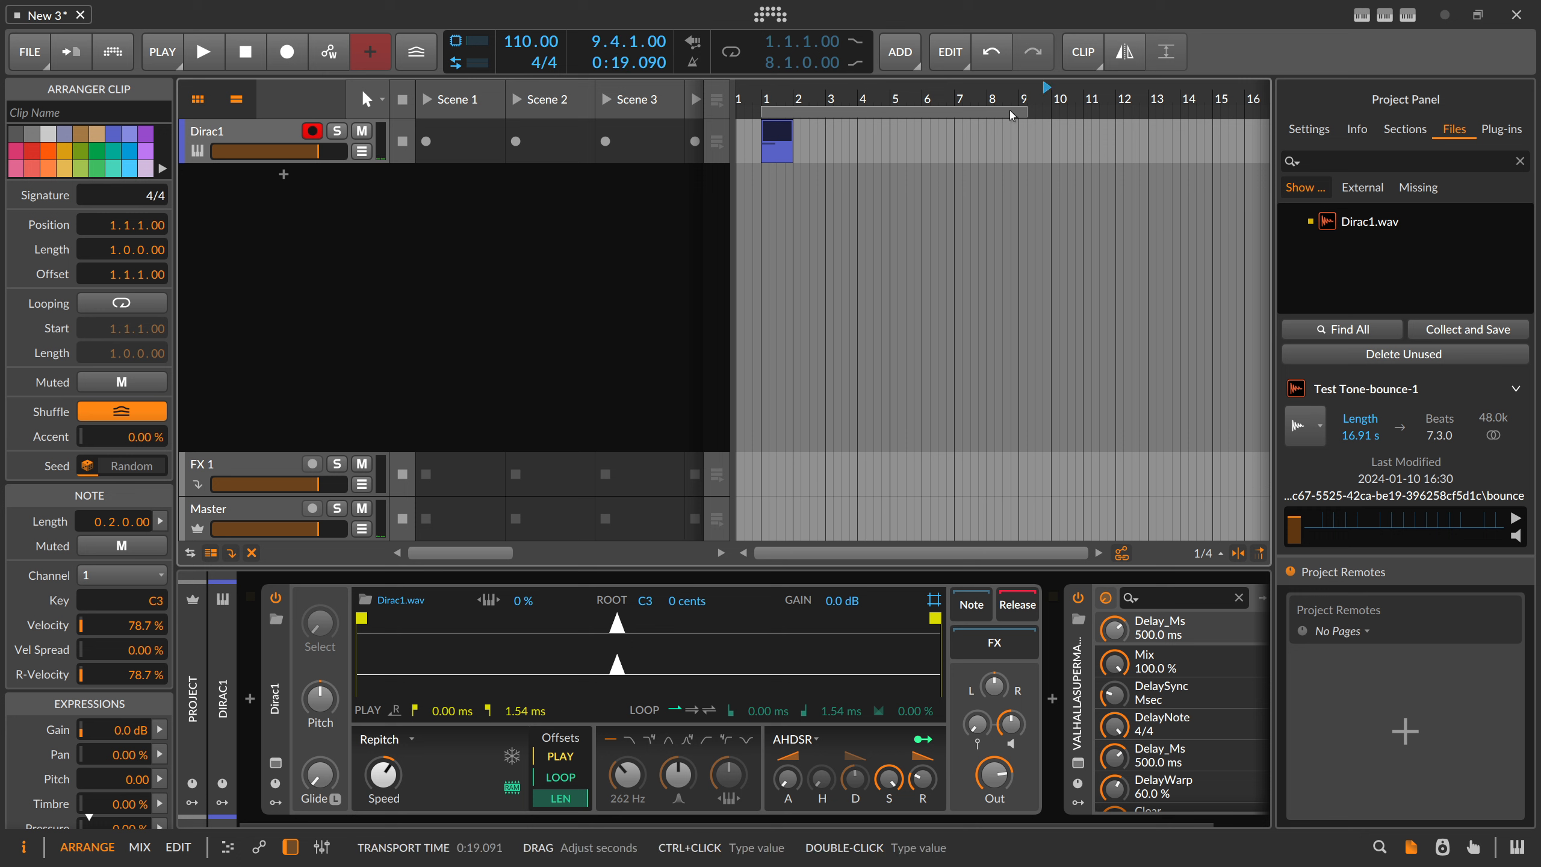
drag(1026, 97, 936, 107)
click(964, 97)
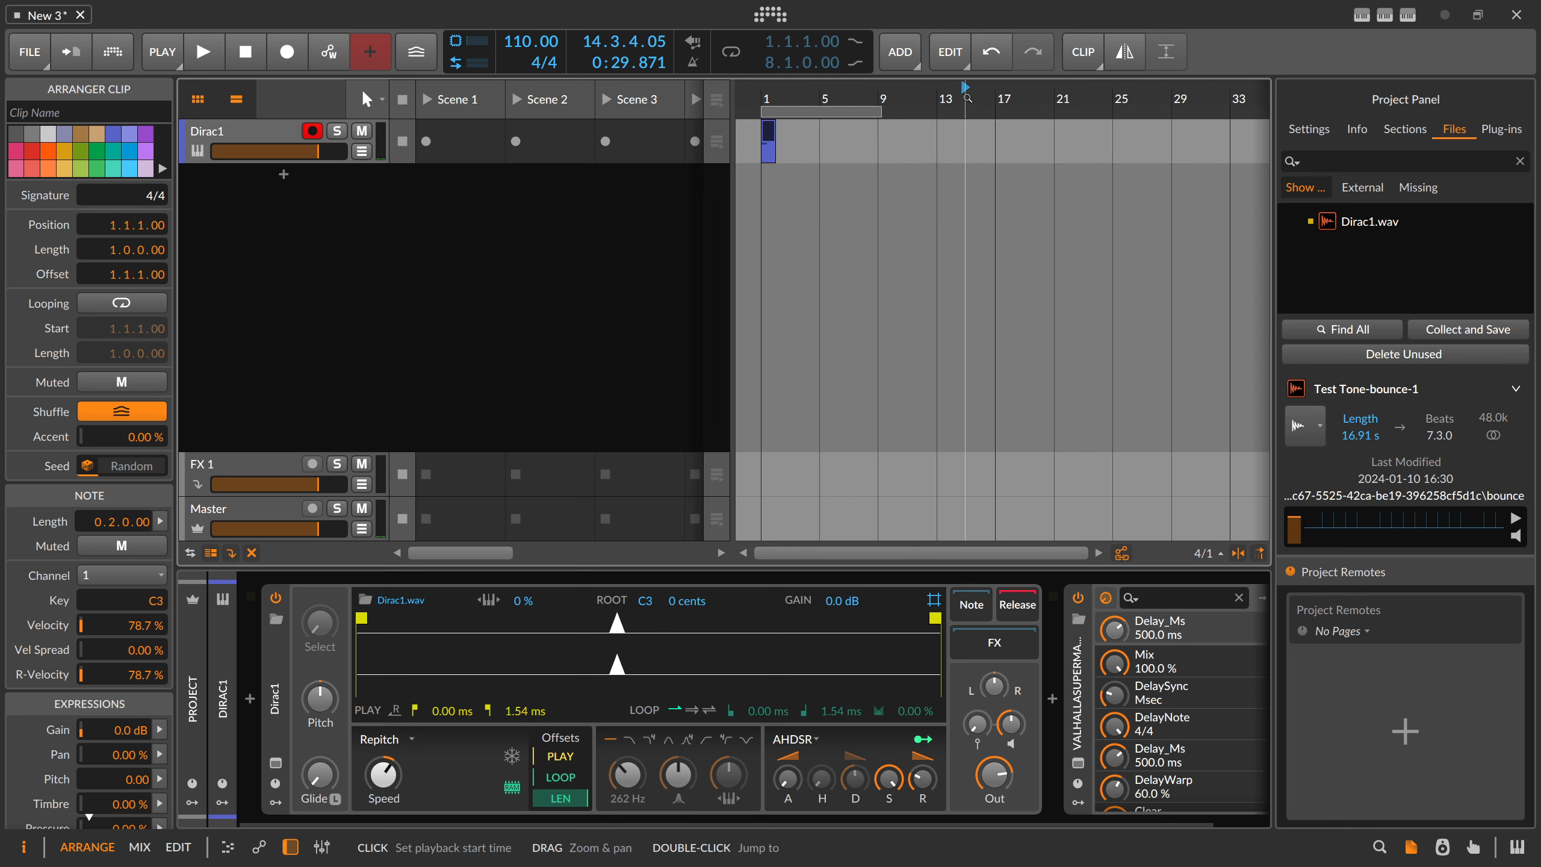
click(944, 97)
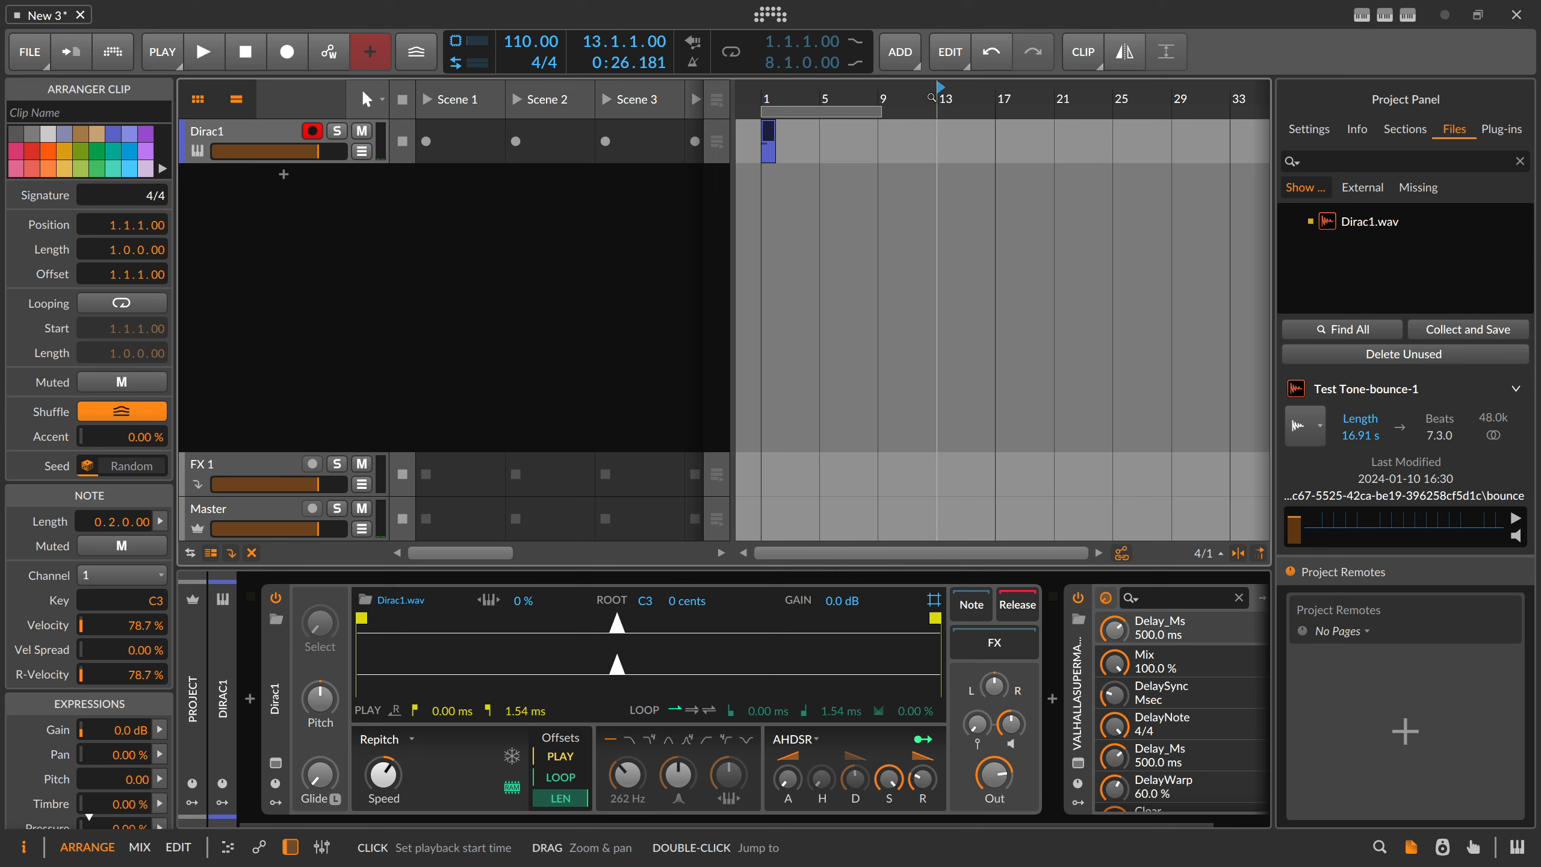
drag(930, 97, 933, 146)
click(942, 98)
click(926, 99)
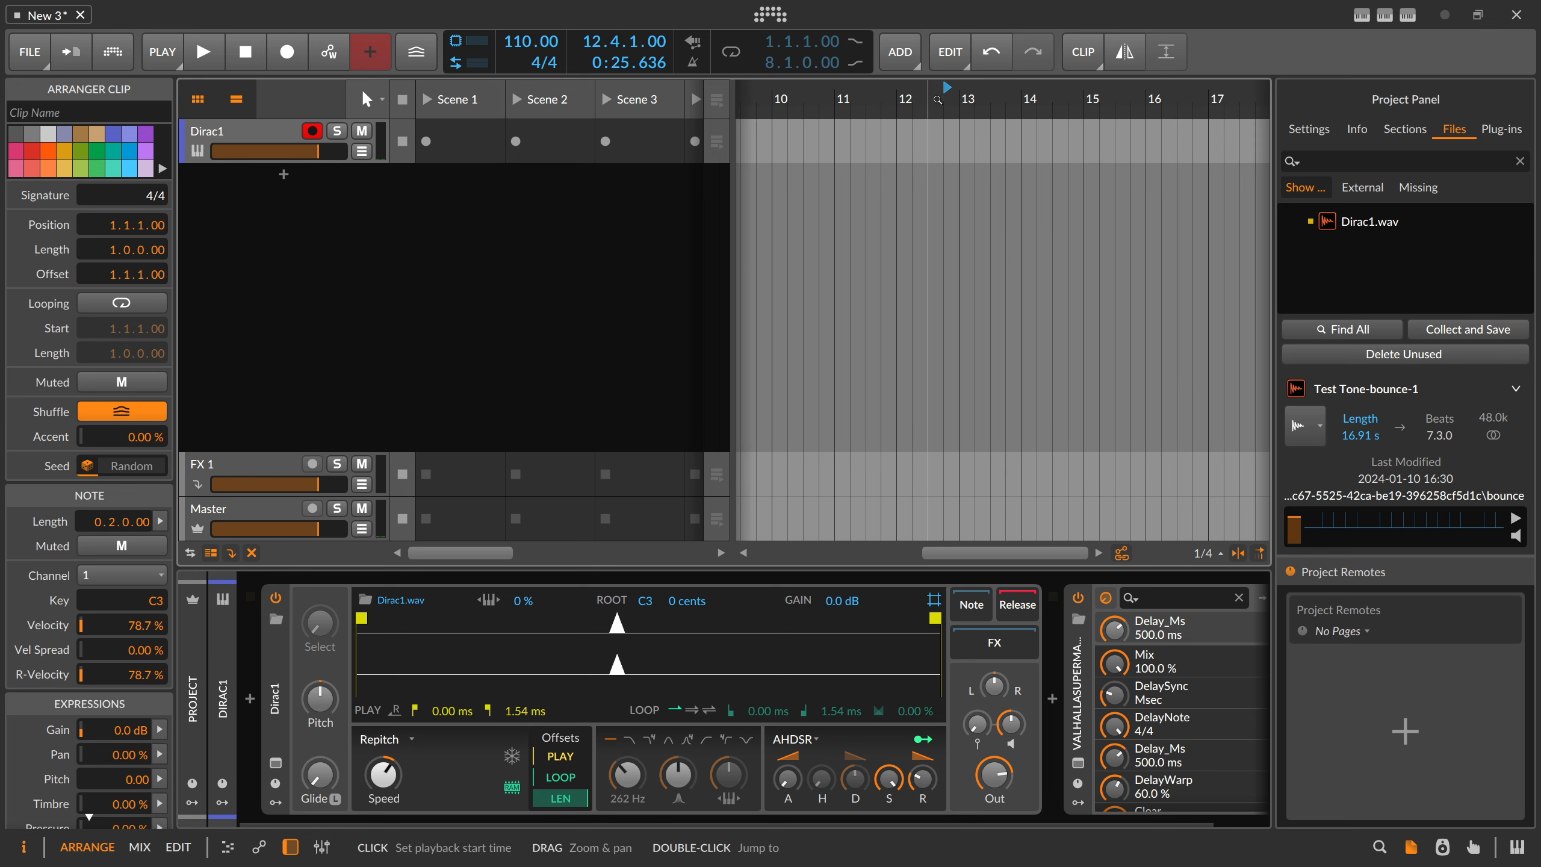
click(902, 98)
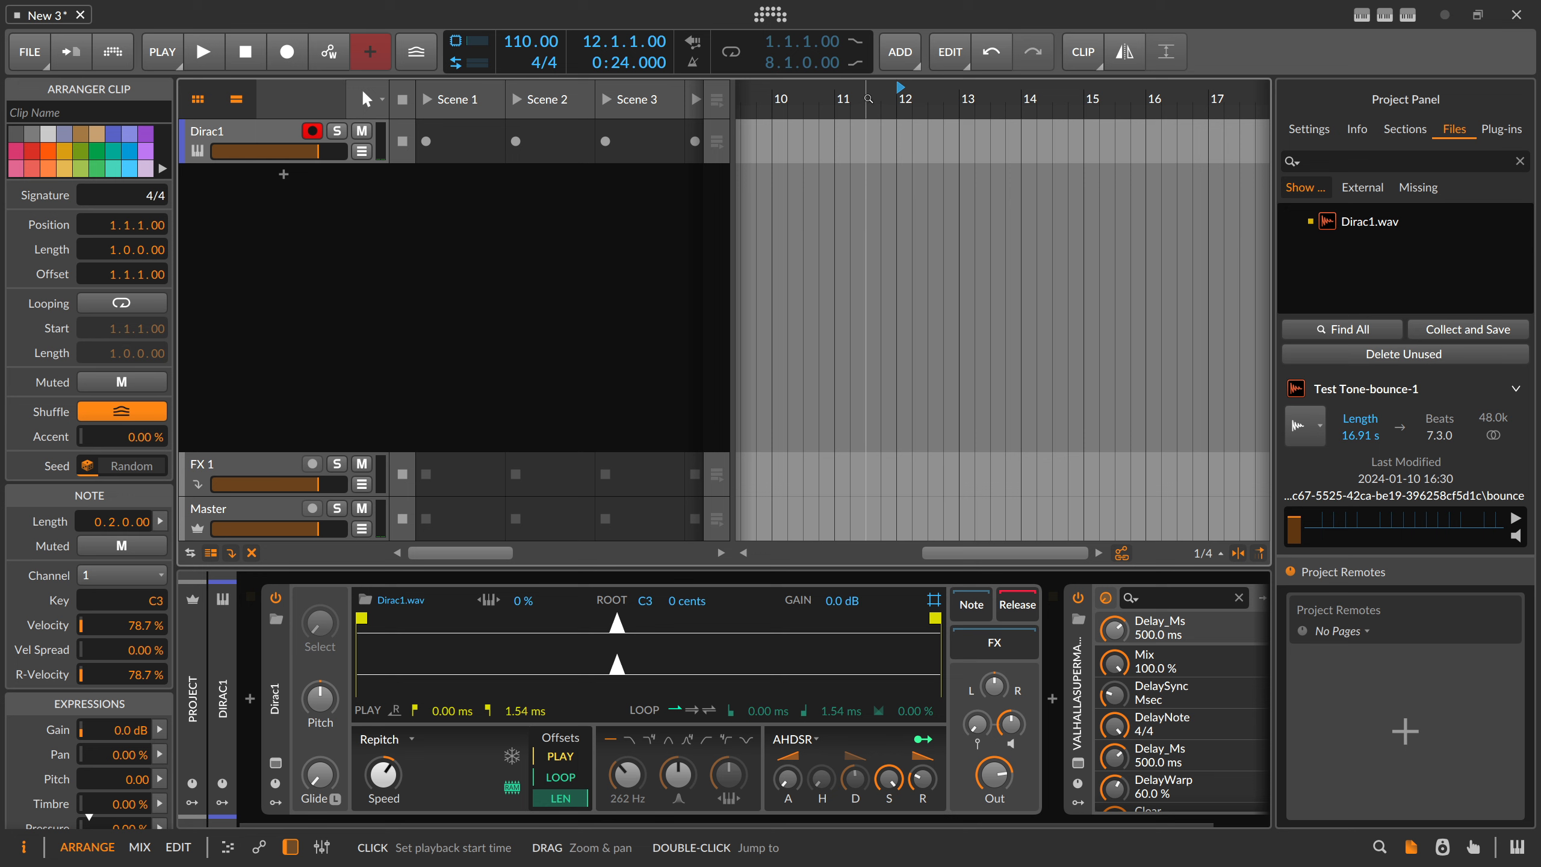
drag(872, 94, 871, 72)
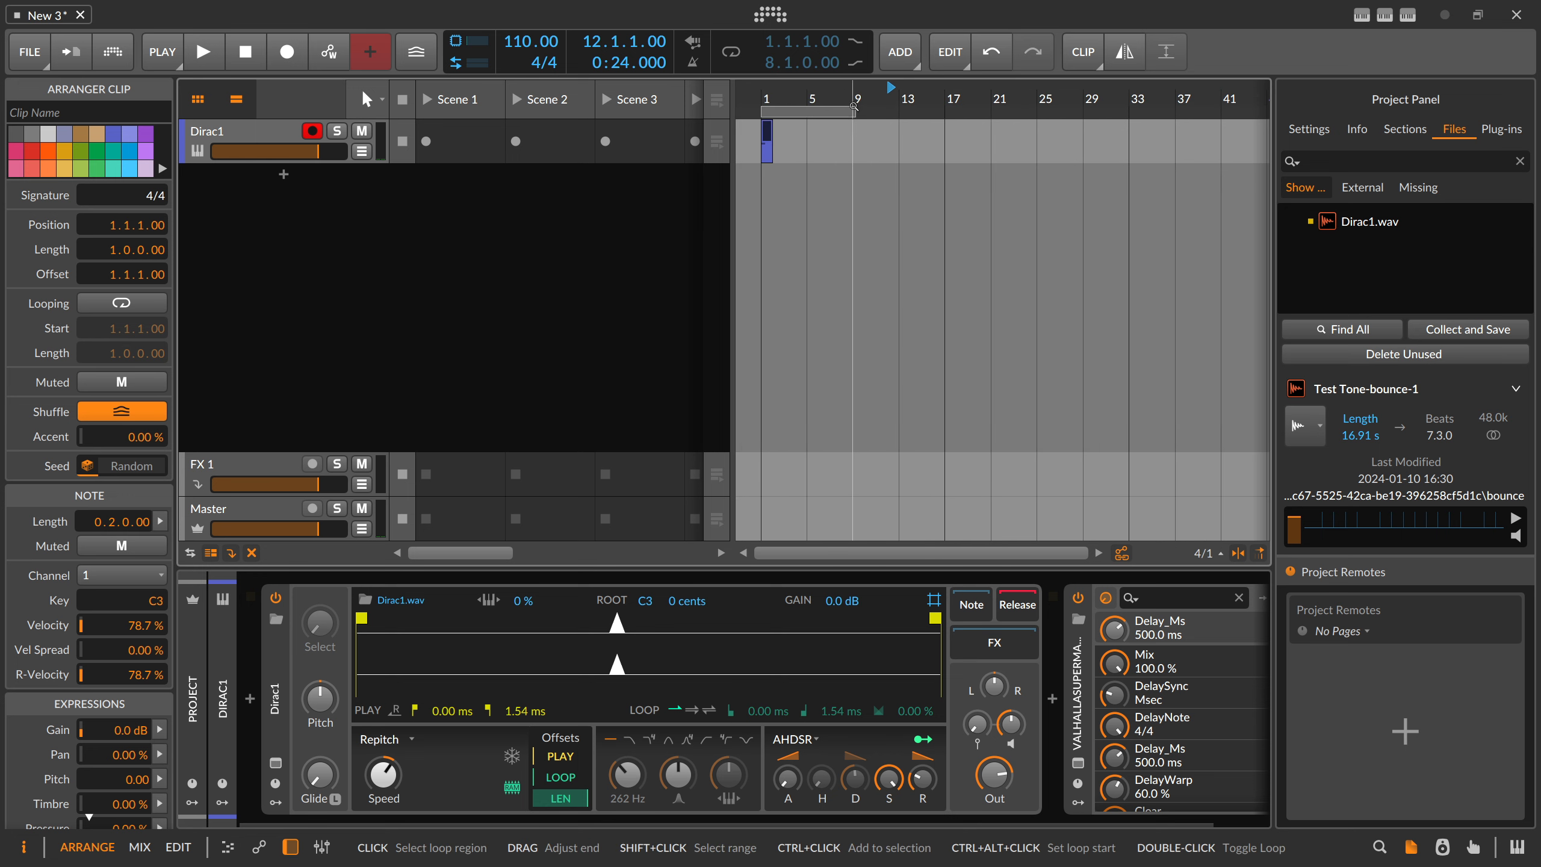
scroll(854, 102, up, 3)
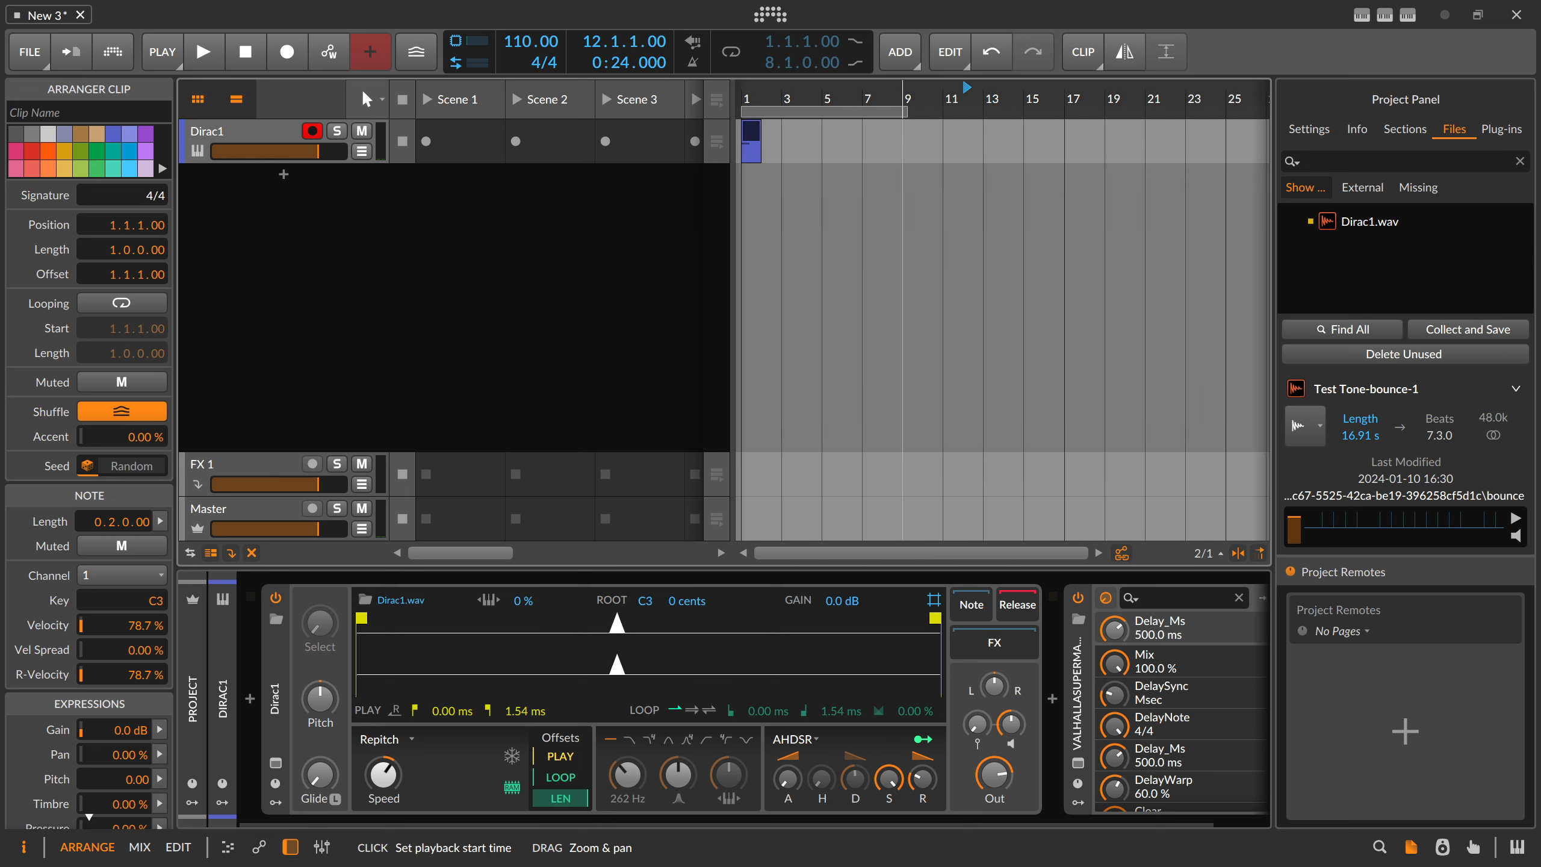
Bounce the Dirac1 track from 1.1.1.00 to 11.1.1.00 post-fader at 32-bit floating-point and inspect the bounced waveform.
drag(745, 141, 950, 146)
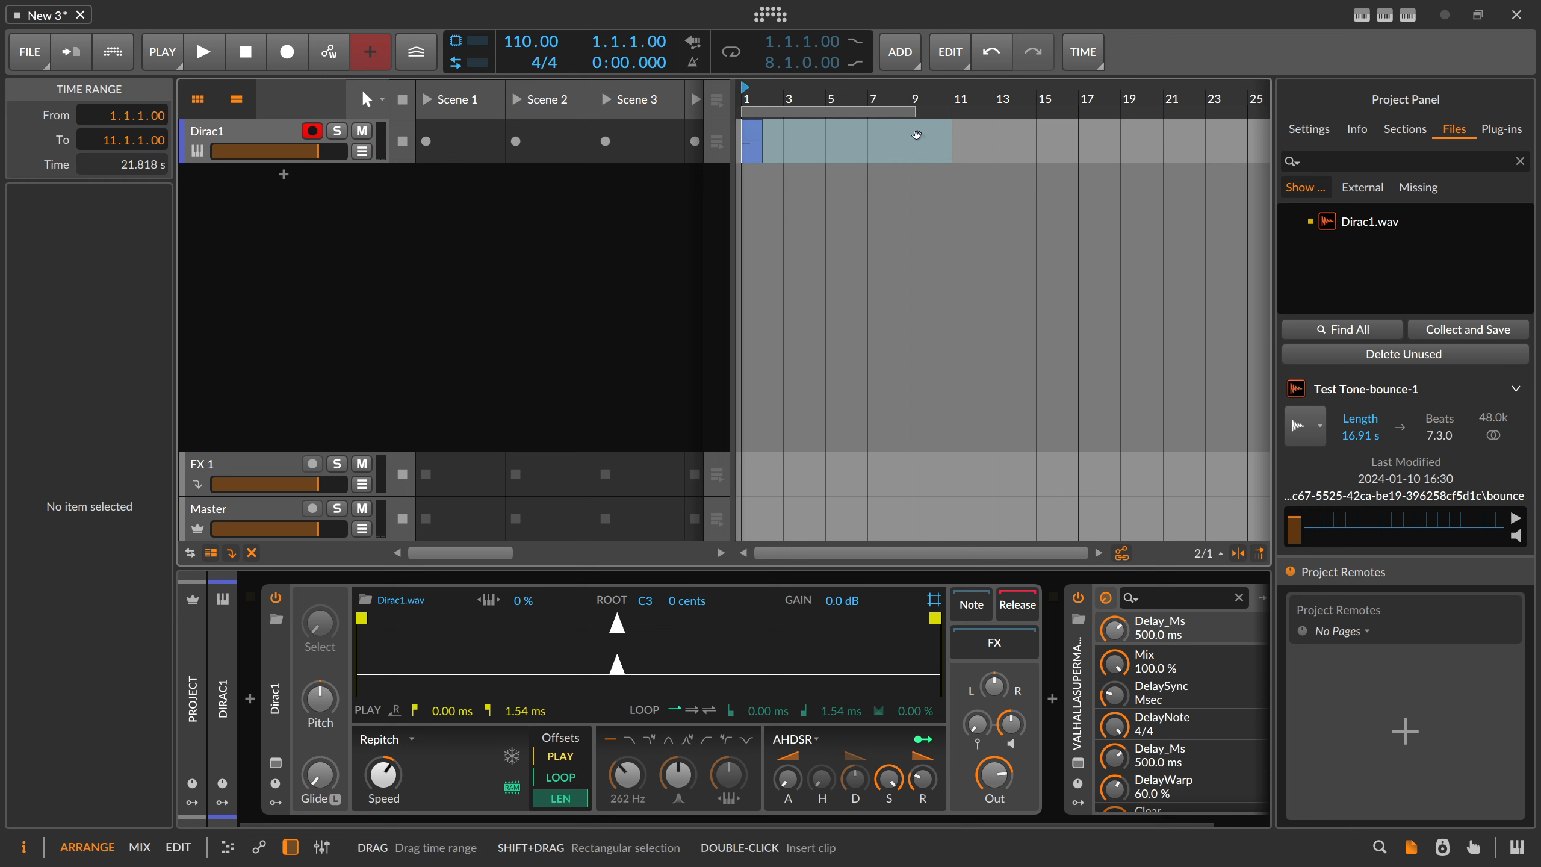
right_click(838, 143)
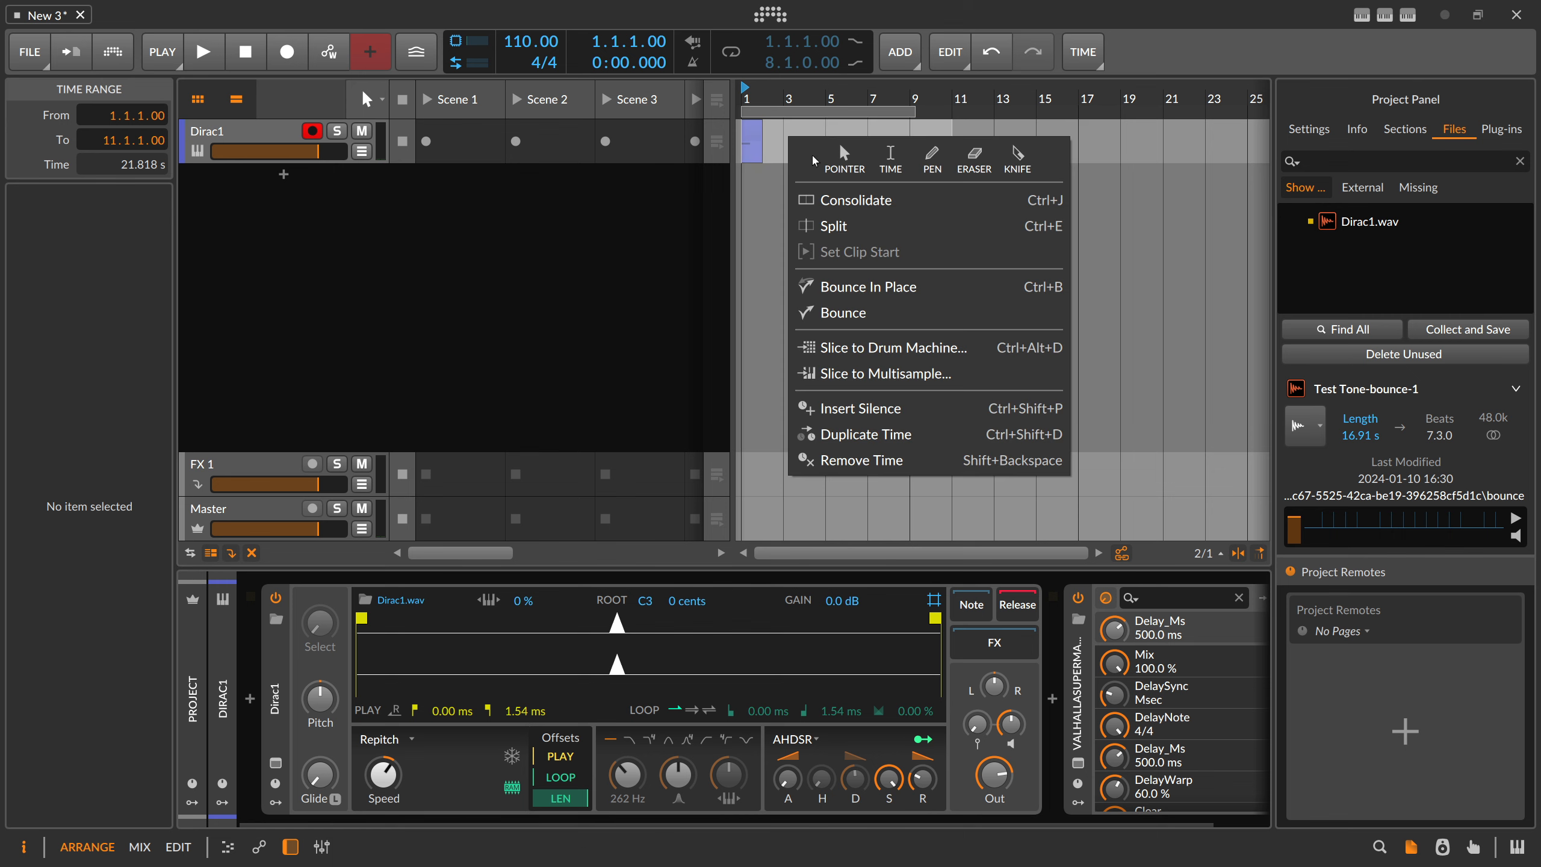
click(848, 313)
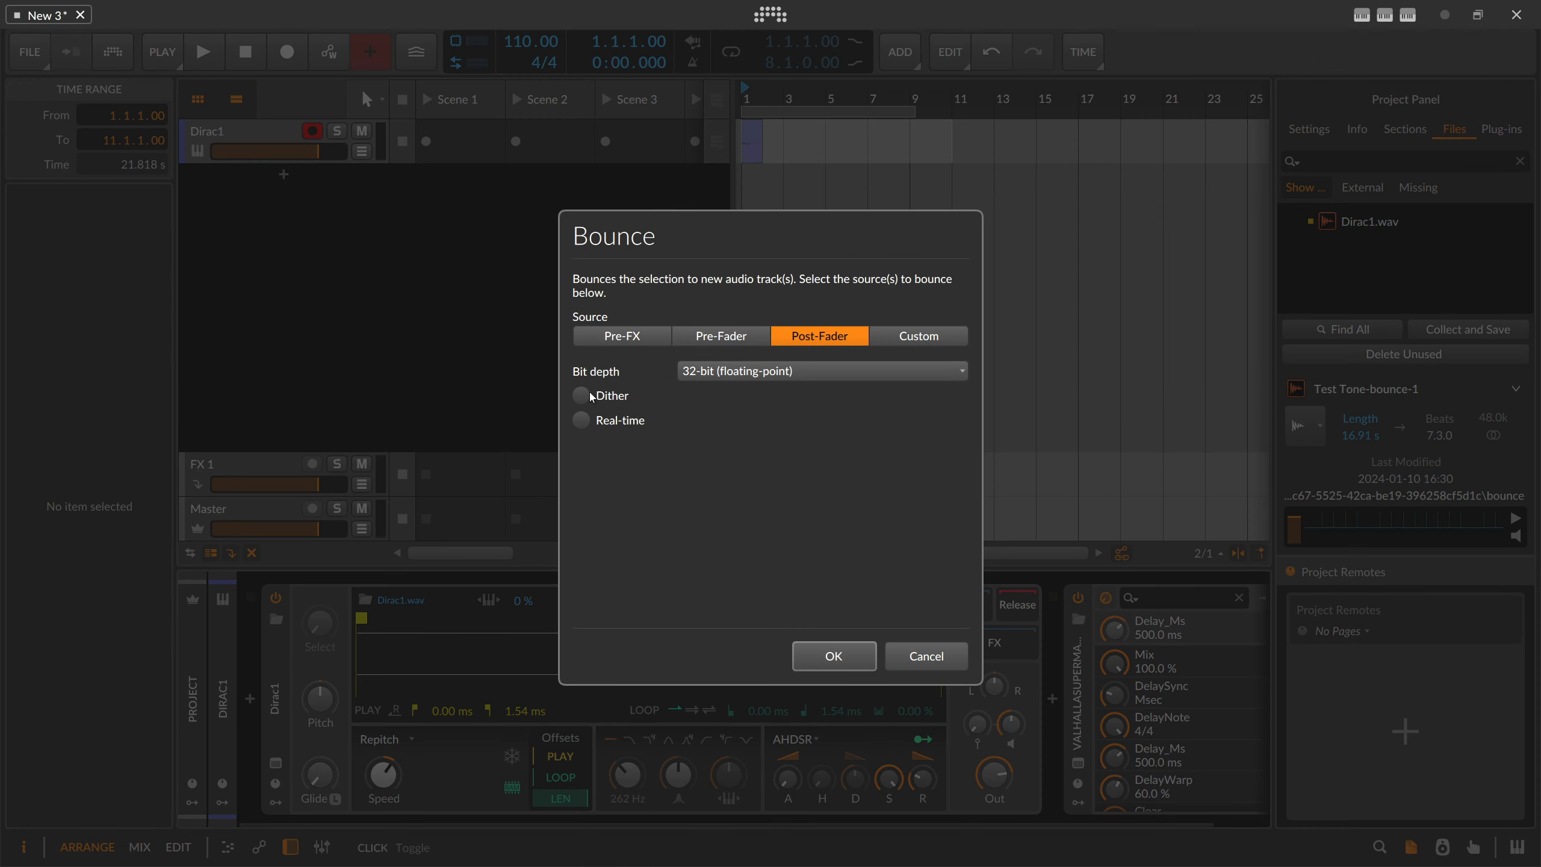
click(834, 656)
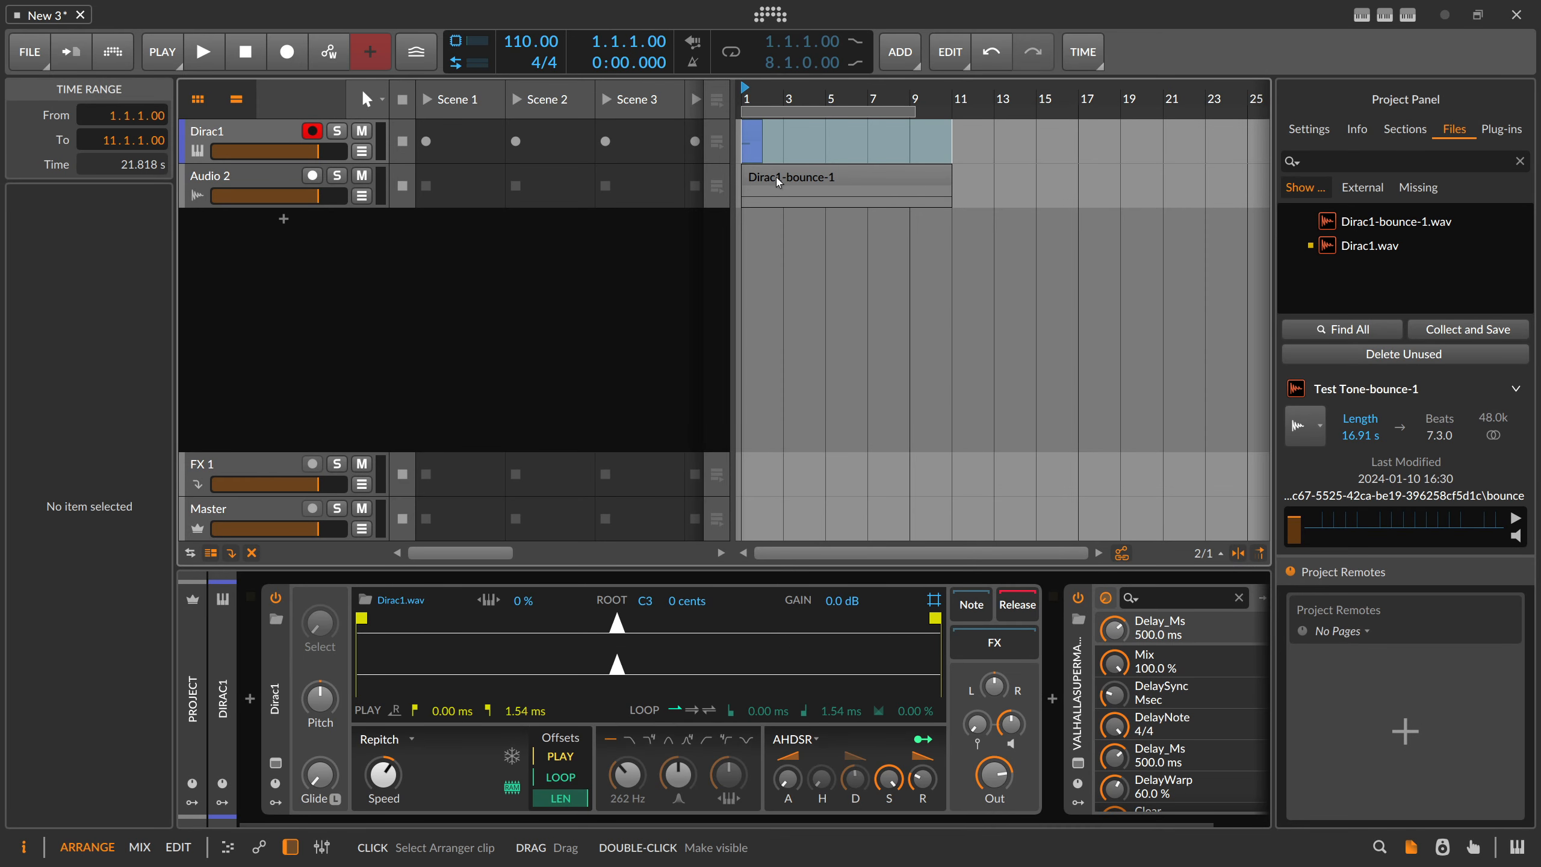
drag(333, 209, 437, 418)
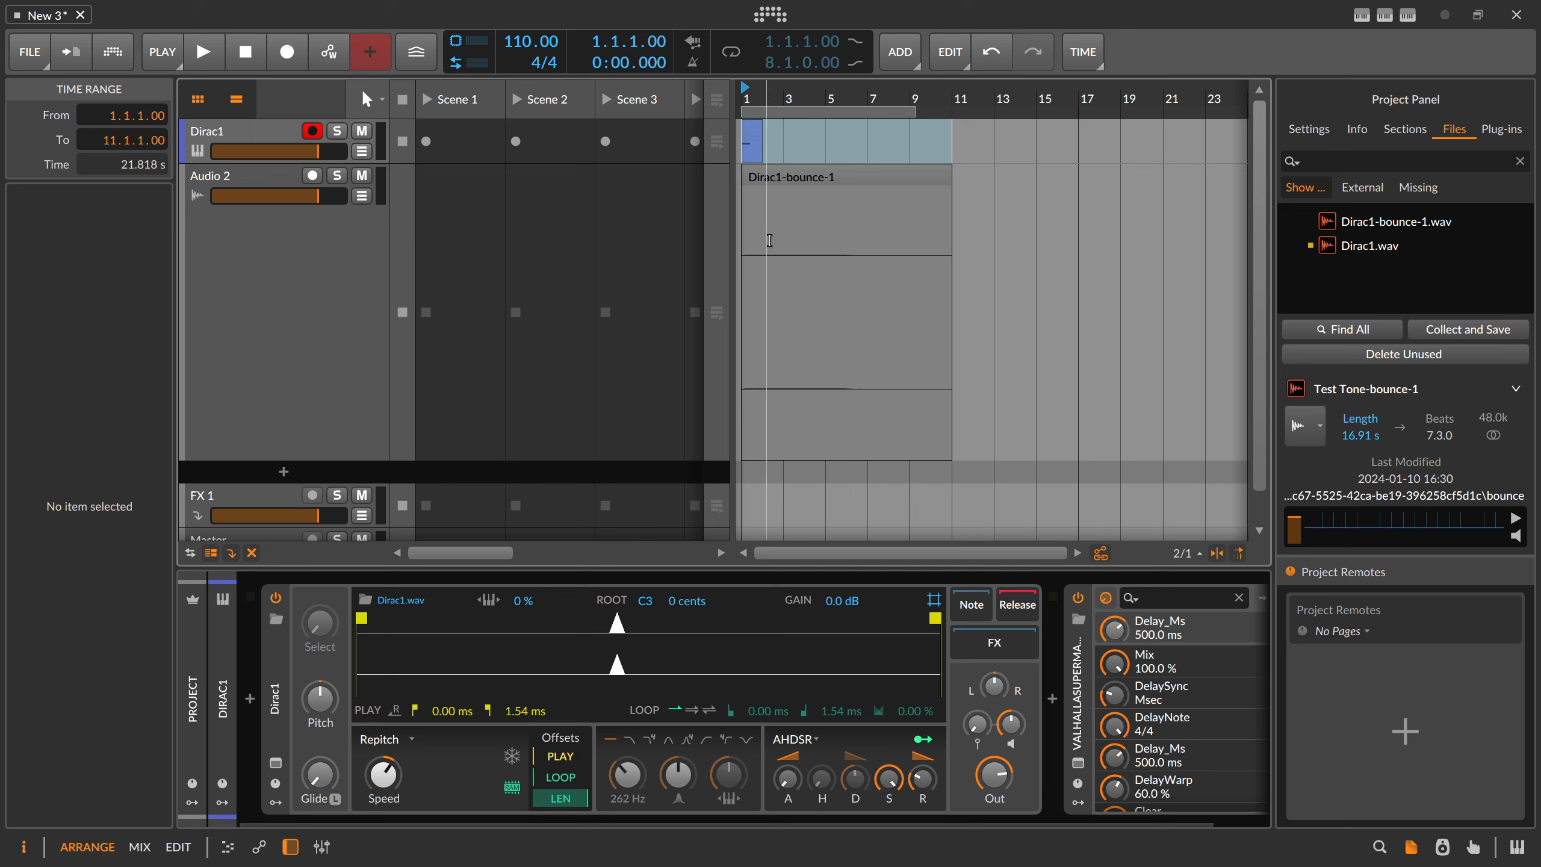
drag(338, 460, 341, 206)
Add a new instrument track with Polymer and set its wavetable index to 100 %.
click(284, 220)
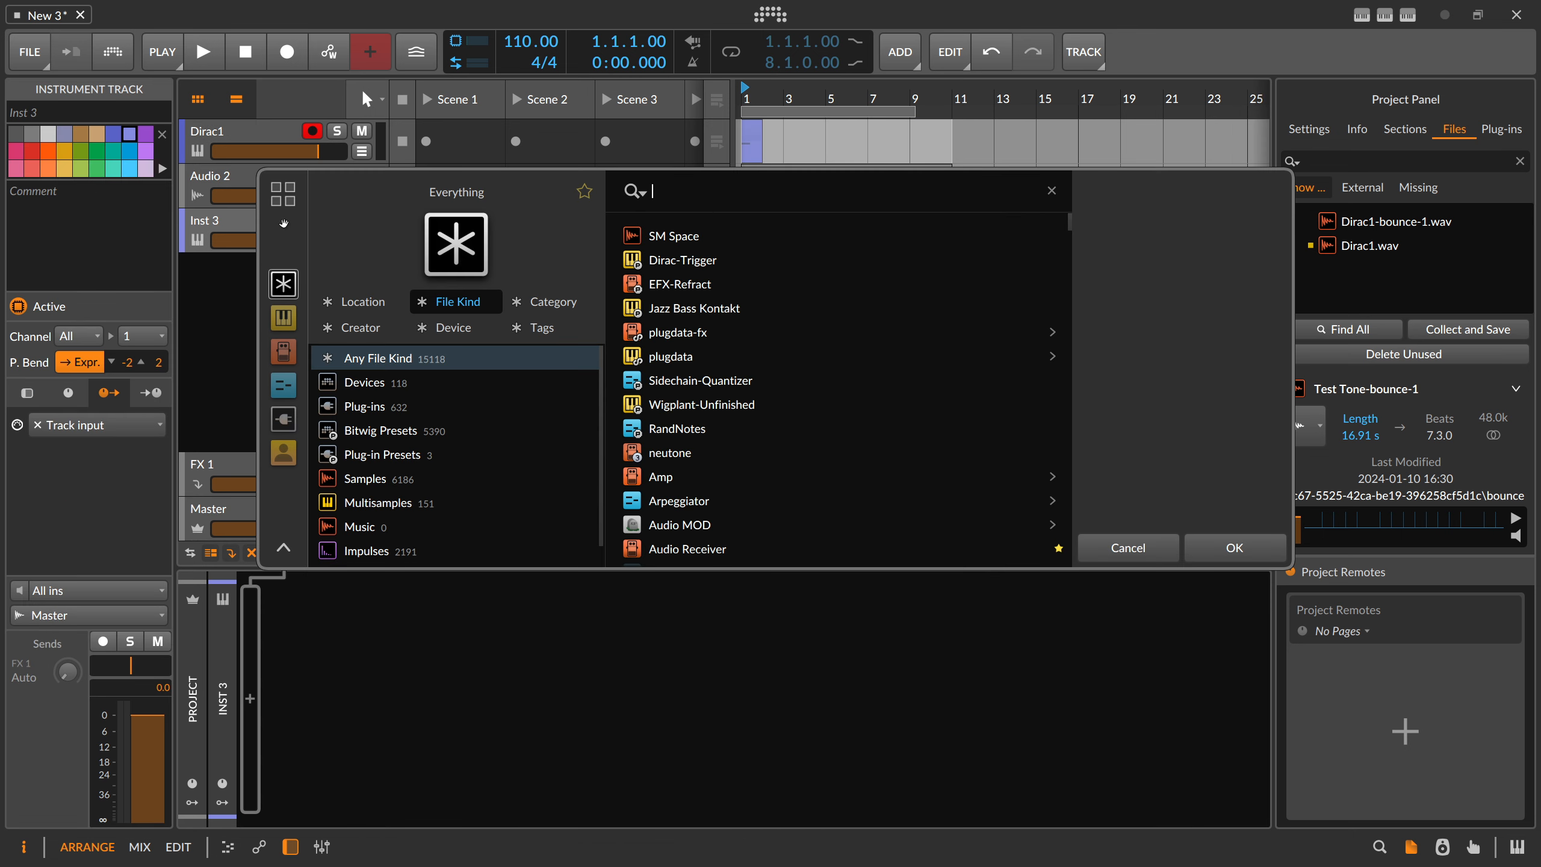
text(polymer)
key(Down)
key(Return)
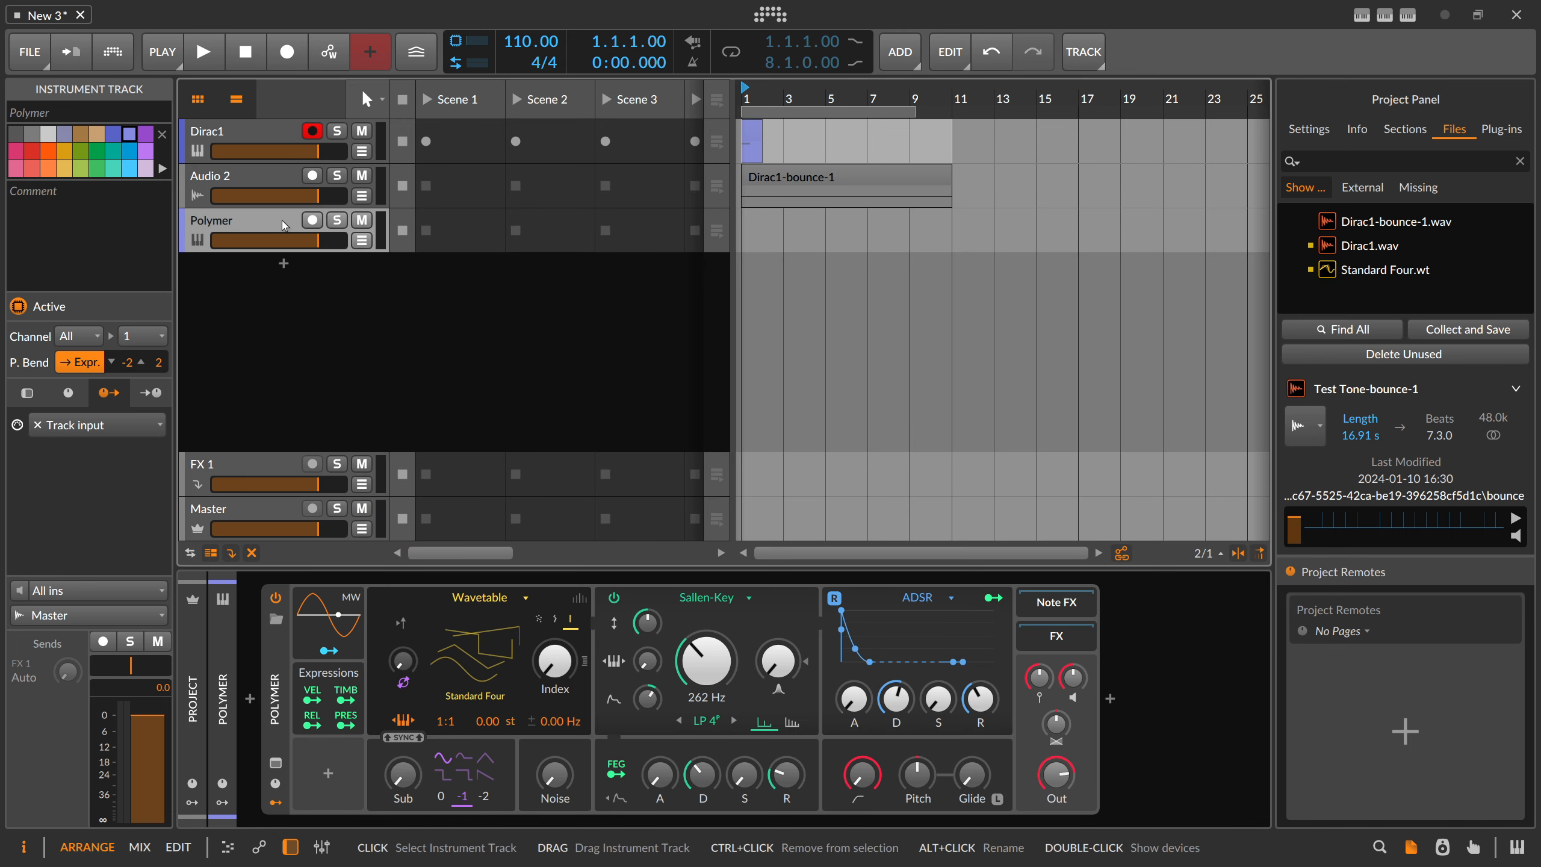
drag(564, 675, 564, 558)
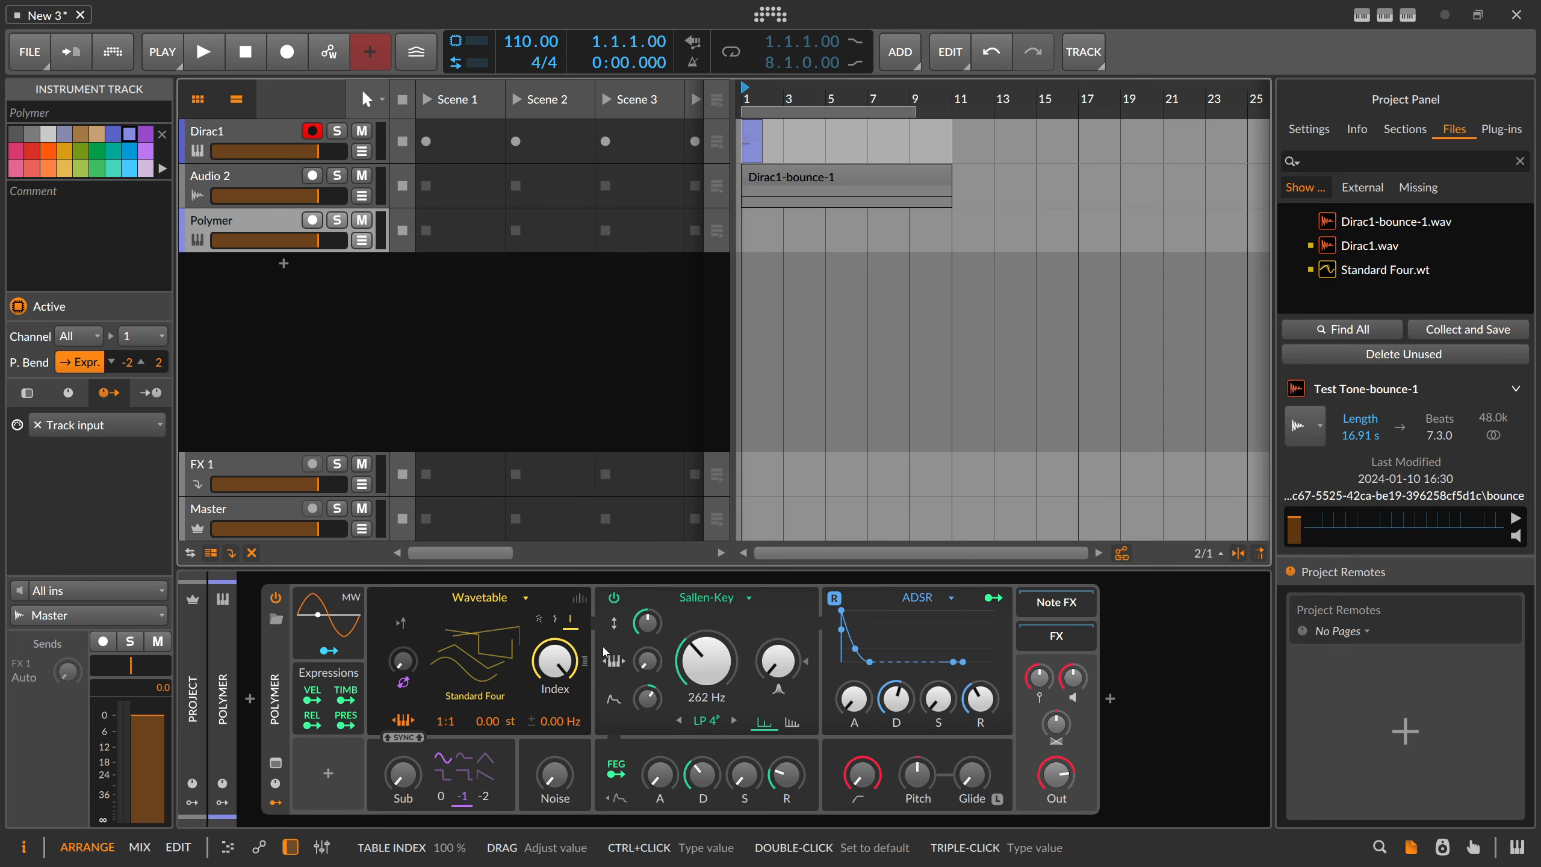
drag(662, 711, 668, 700)
Add a Convolution device after Polymer and load Dirac1-bounce-1.wav as its impulse response.
click(1099, 700)
text(convo)
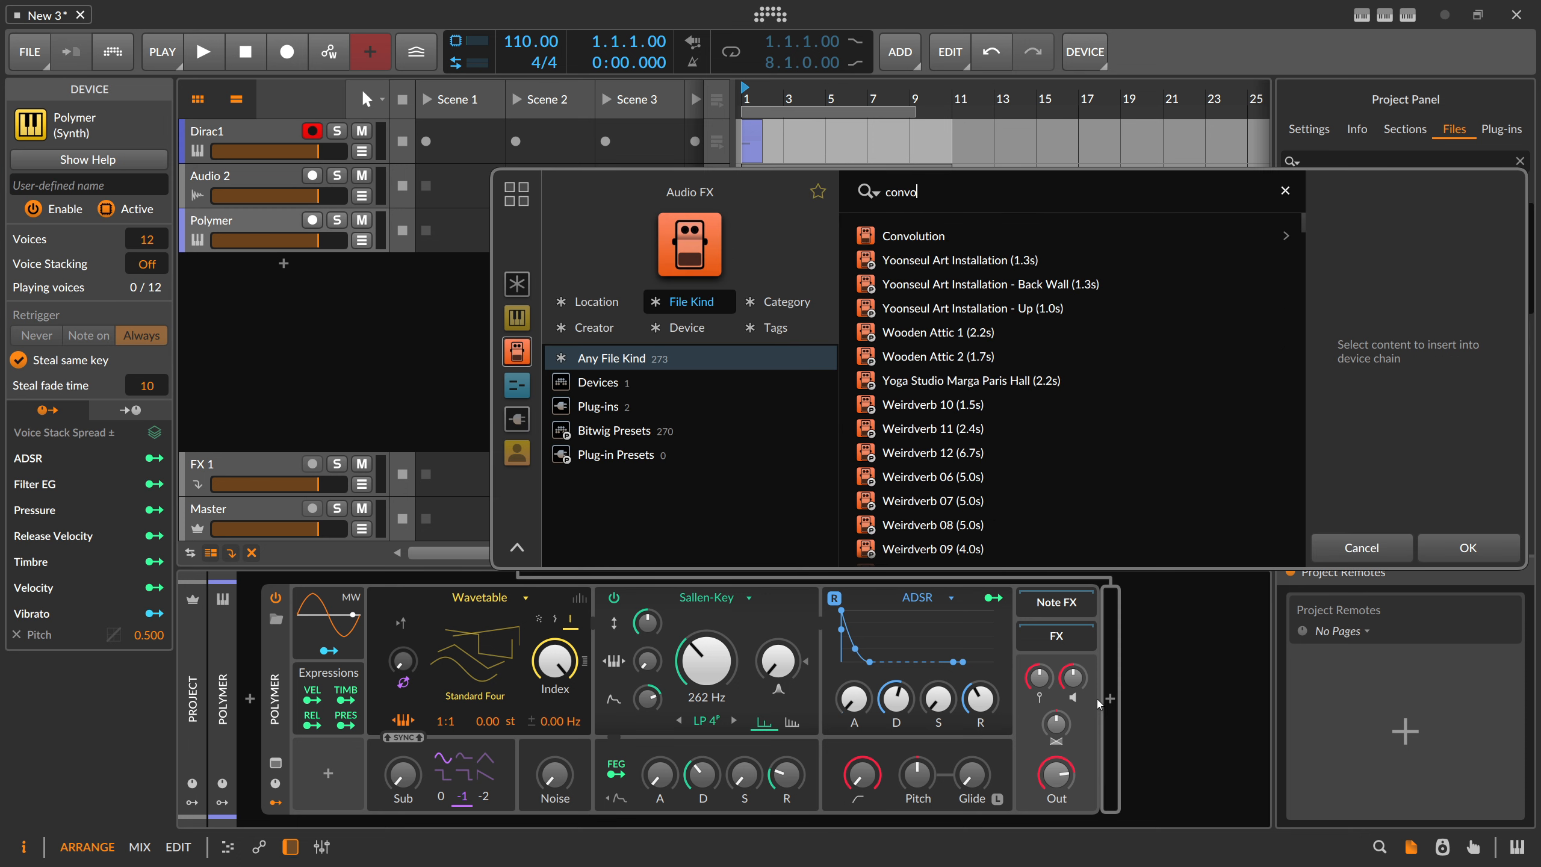
key(Down)
key(Return)
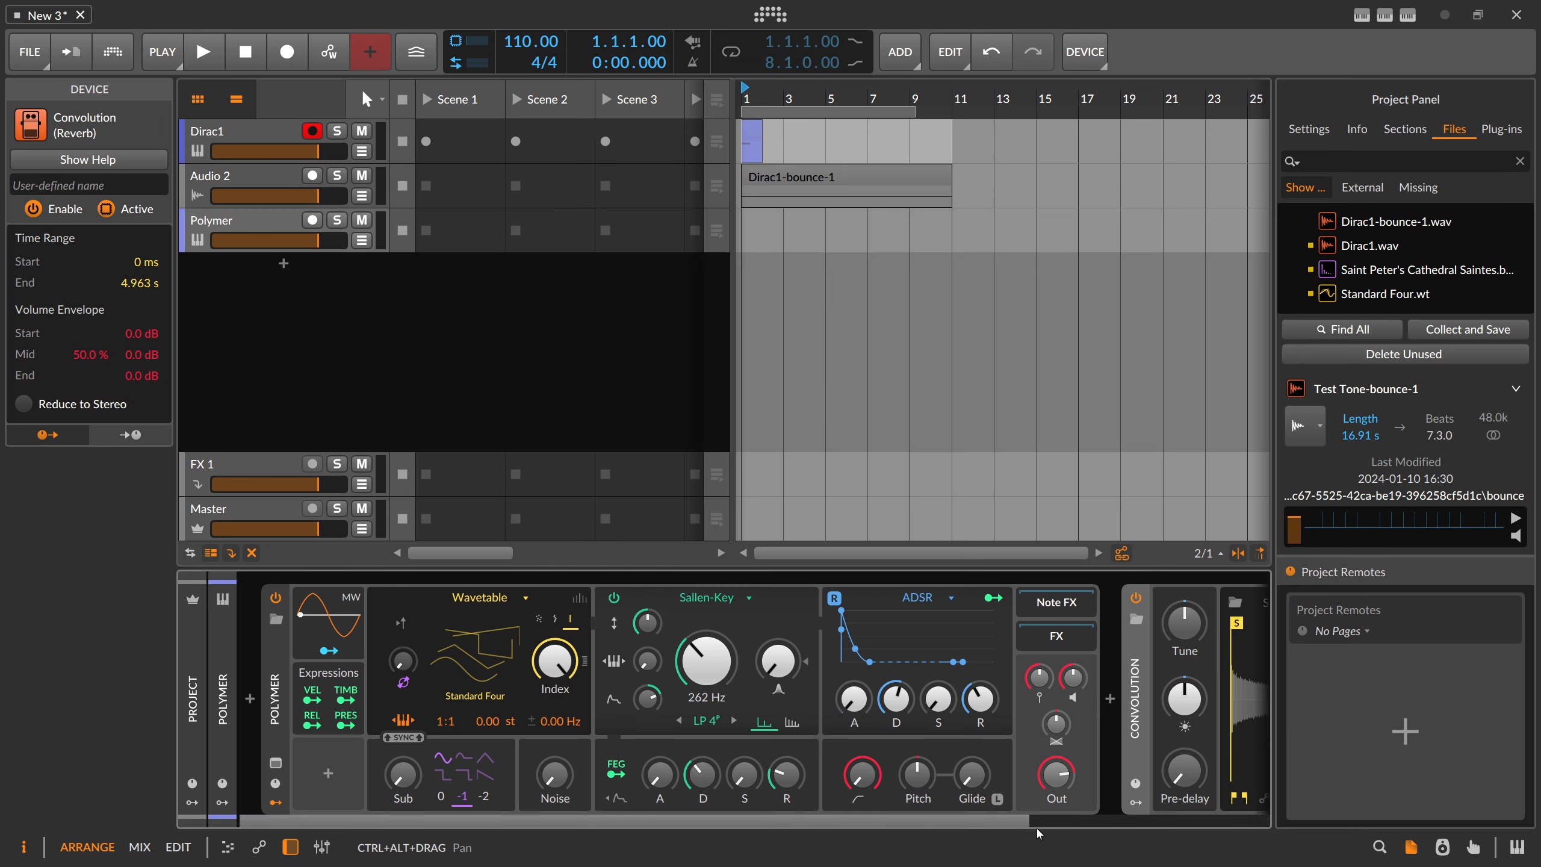
click(1058, 821)
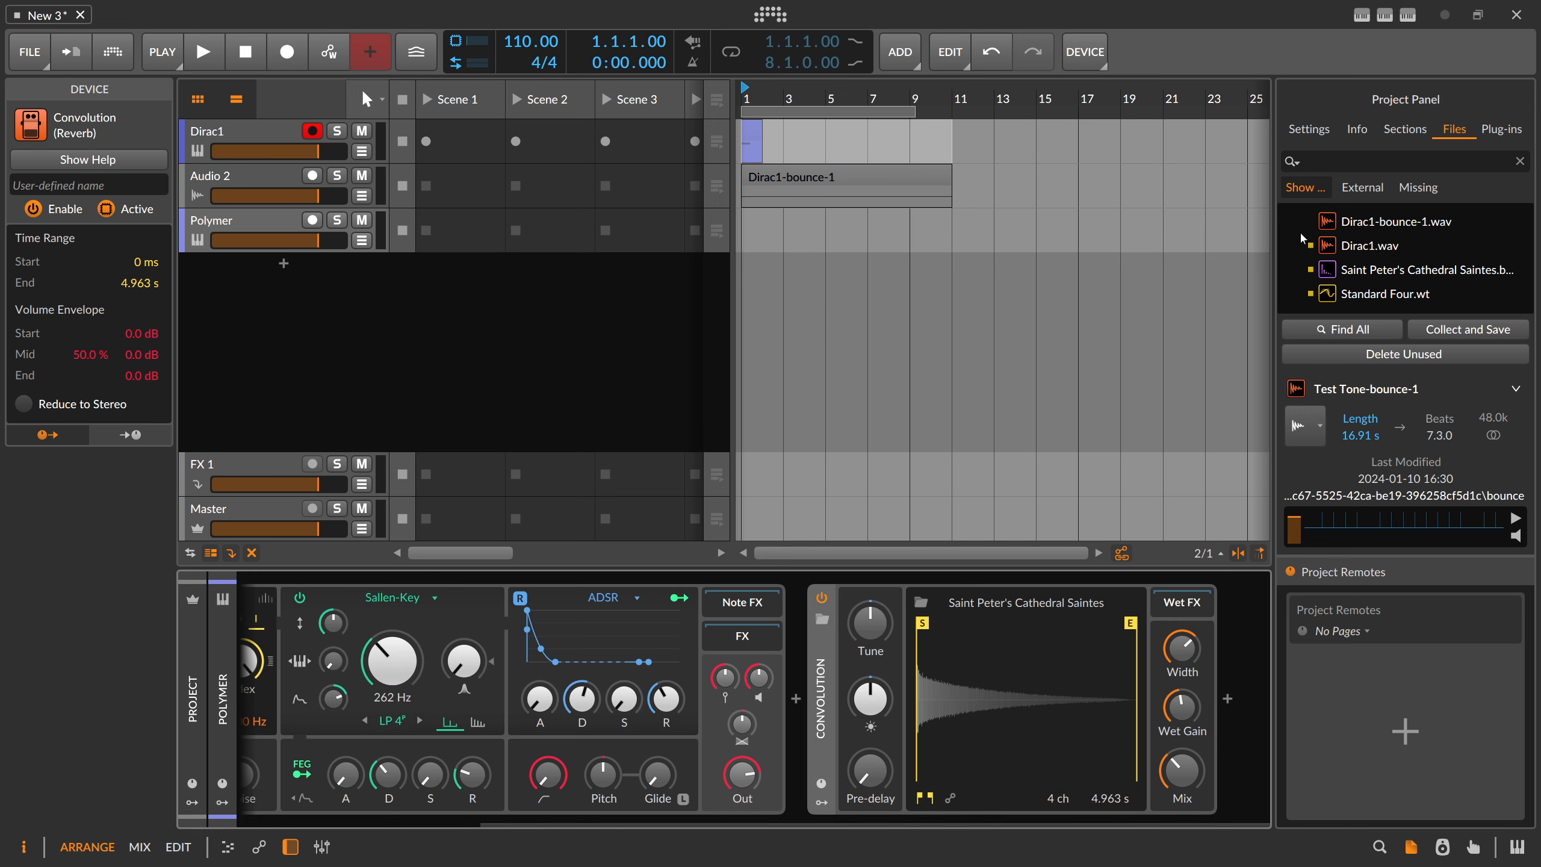
drag(1374, 225, 1004, 725)
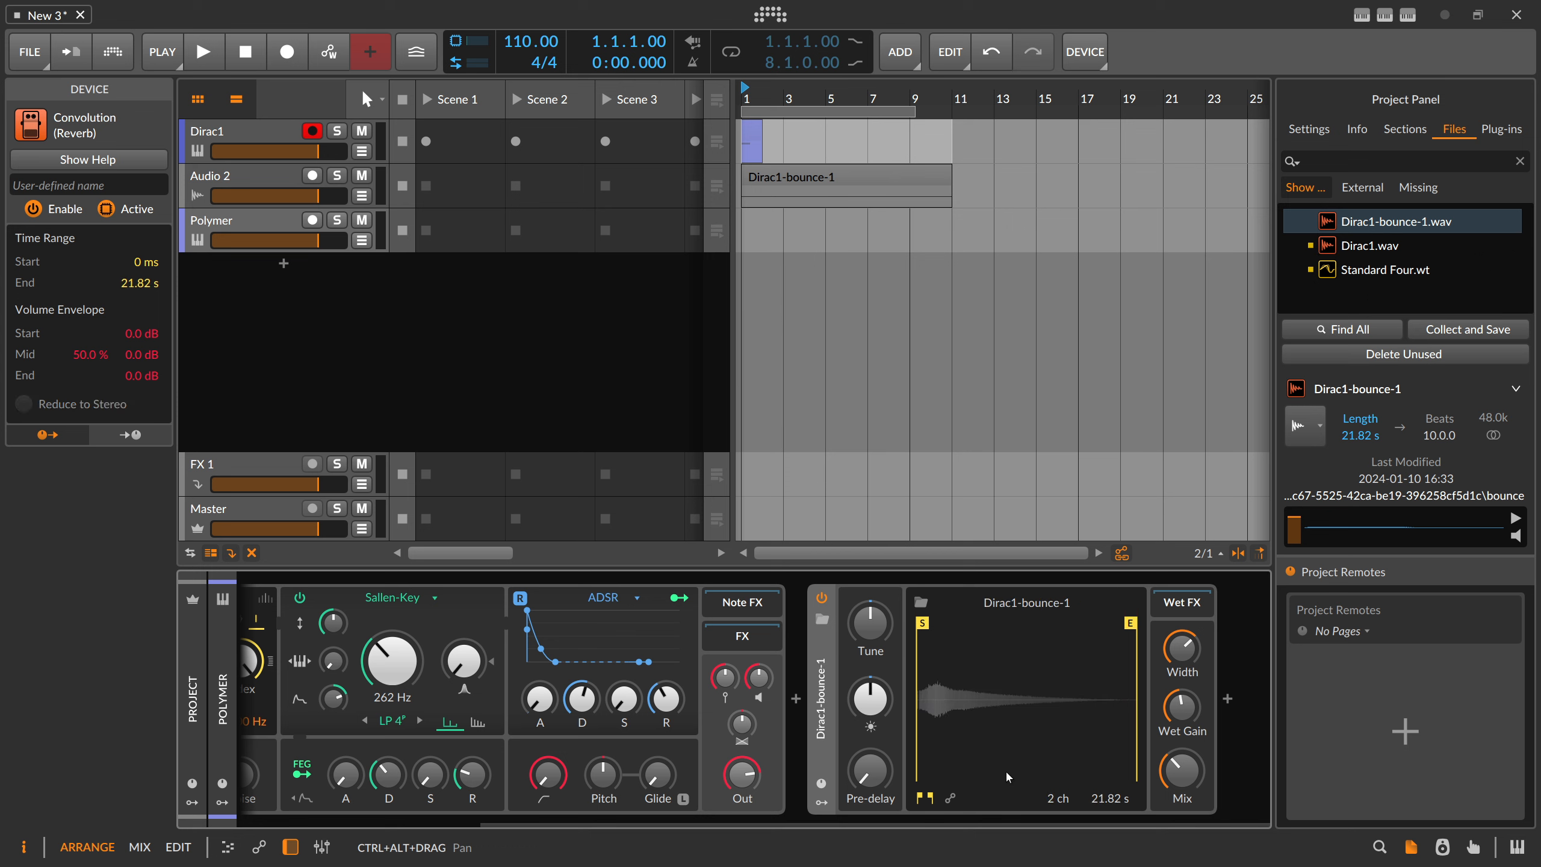
Delete the Dirac1 track and record-arm the Polymer track.
click(288, 189)
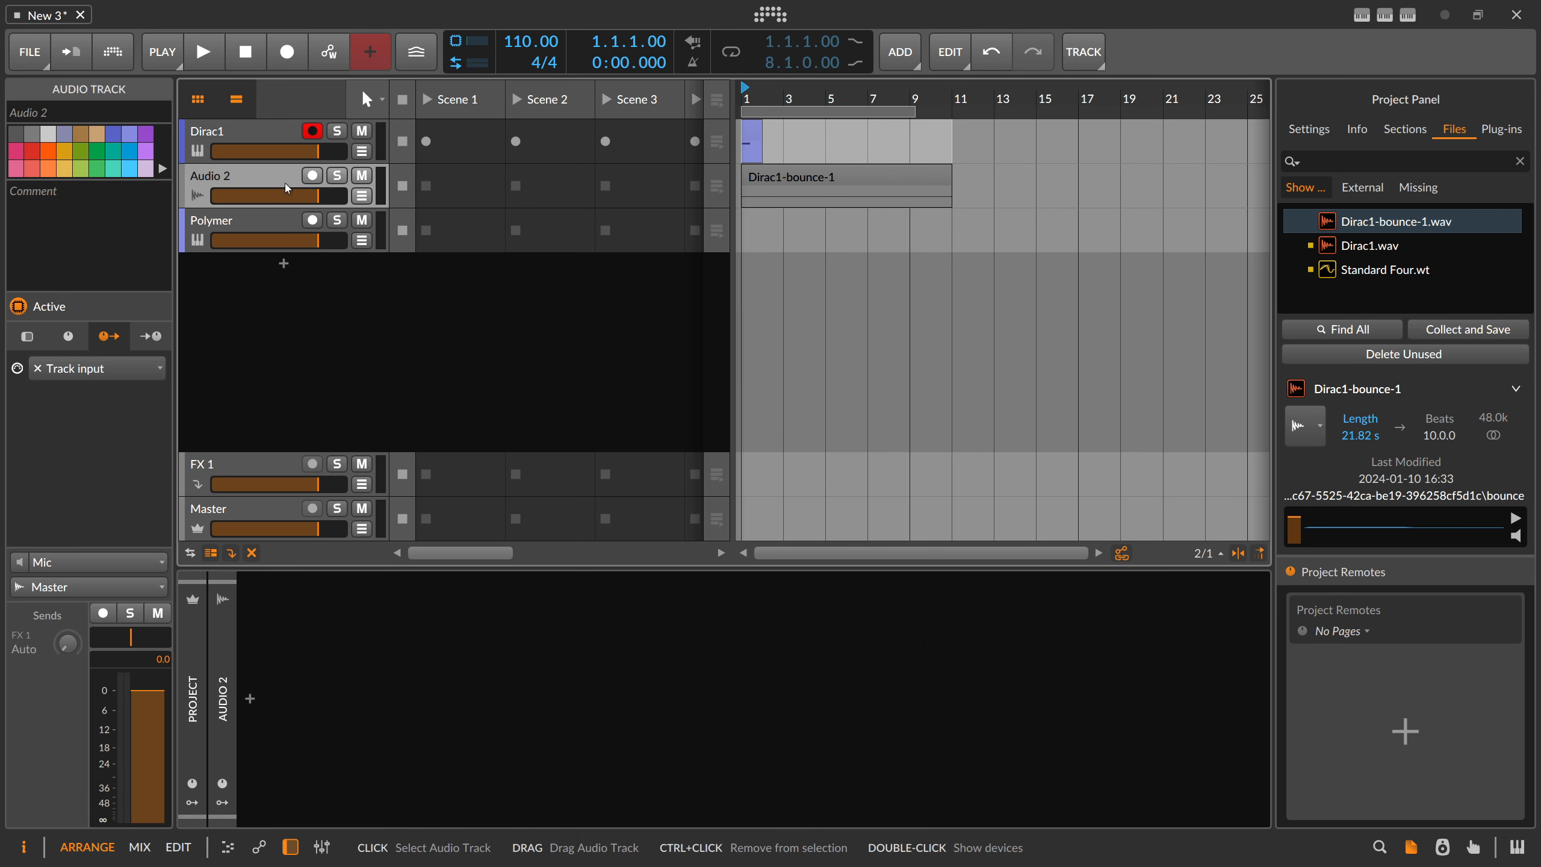
key(Up)
key(Delete)
click(288, 187)
click(314, 177)
scroll(683, 823, right, 5)
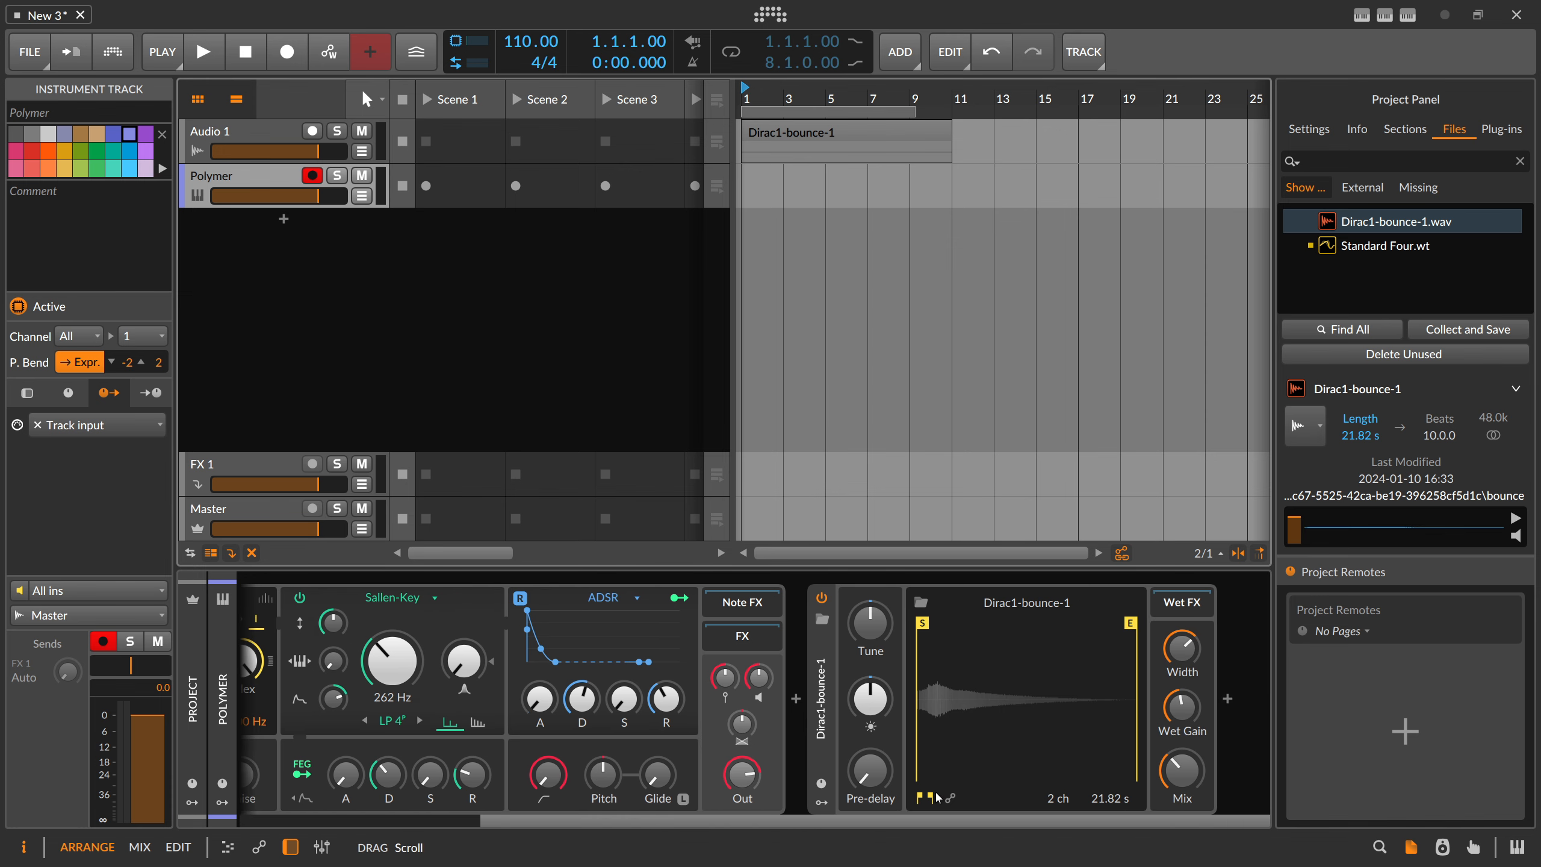
Raise the Convolution's wet gain to about -6.6 dB and set its mix to mostly wet.
drag(1188, 760, 1181, 692)
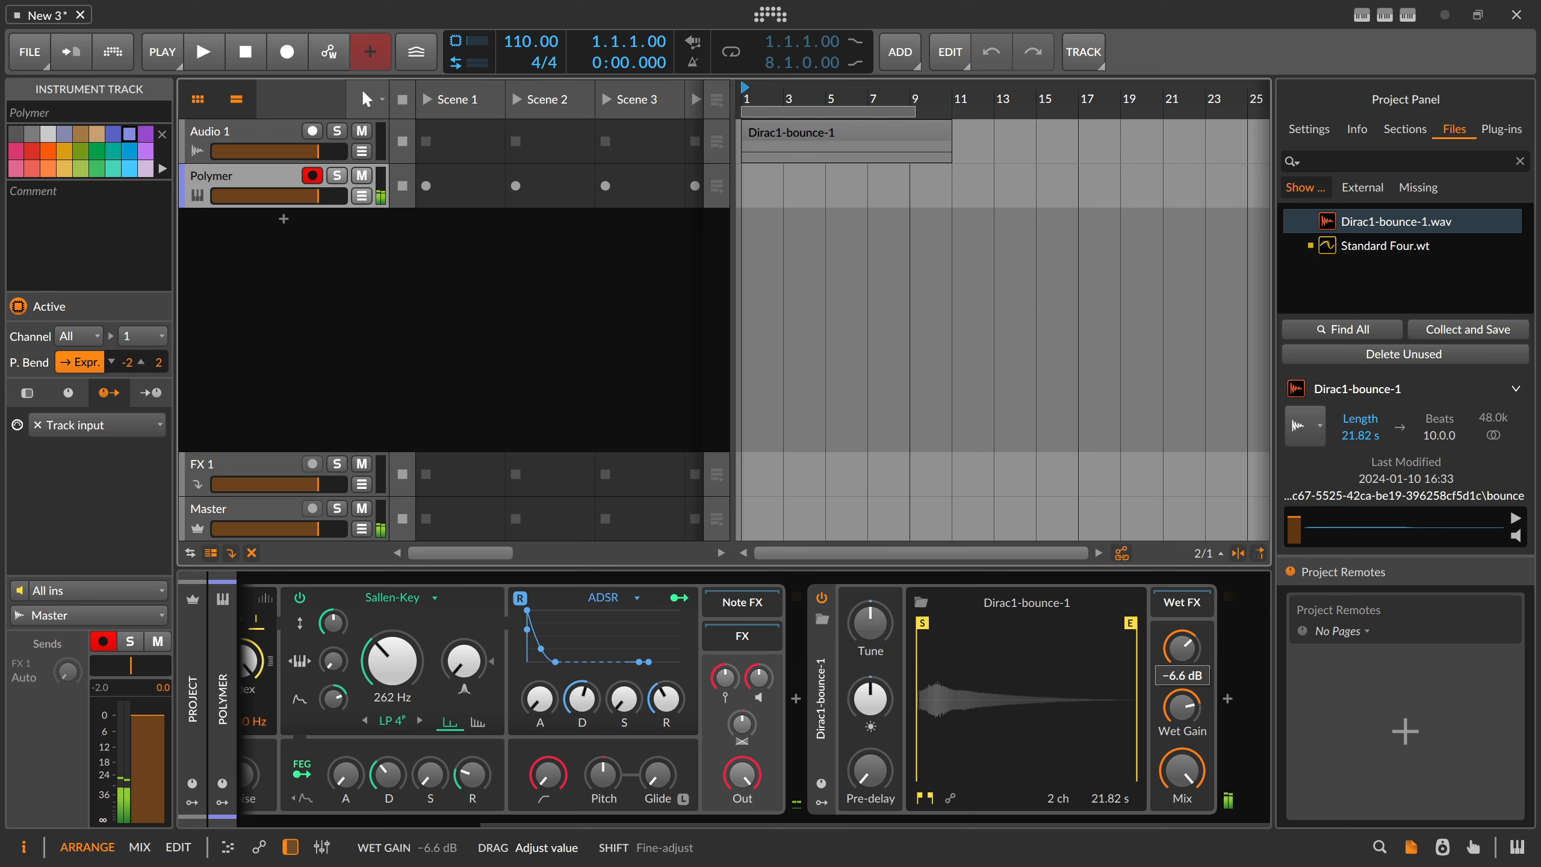
drag(1182, 693, 1181, 696)
drag(1181, 771, 1181, 762)
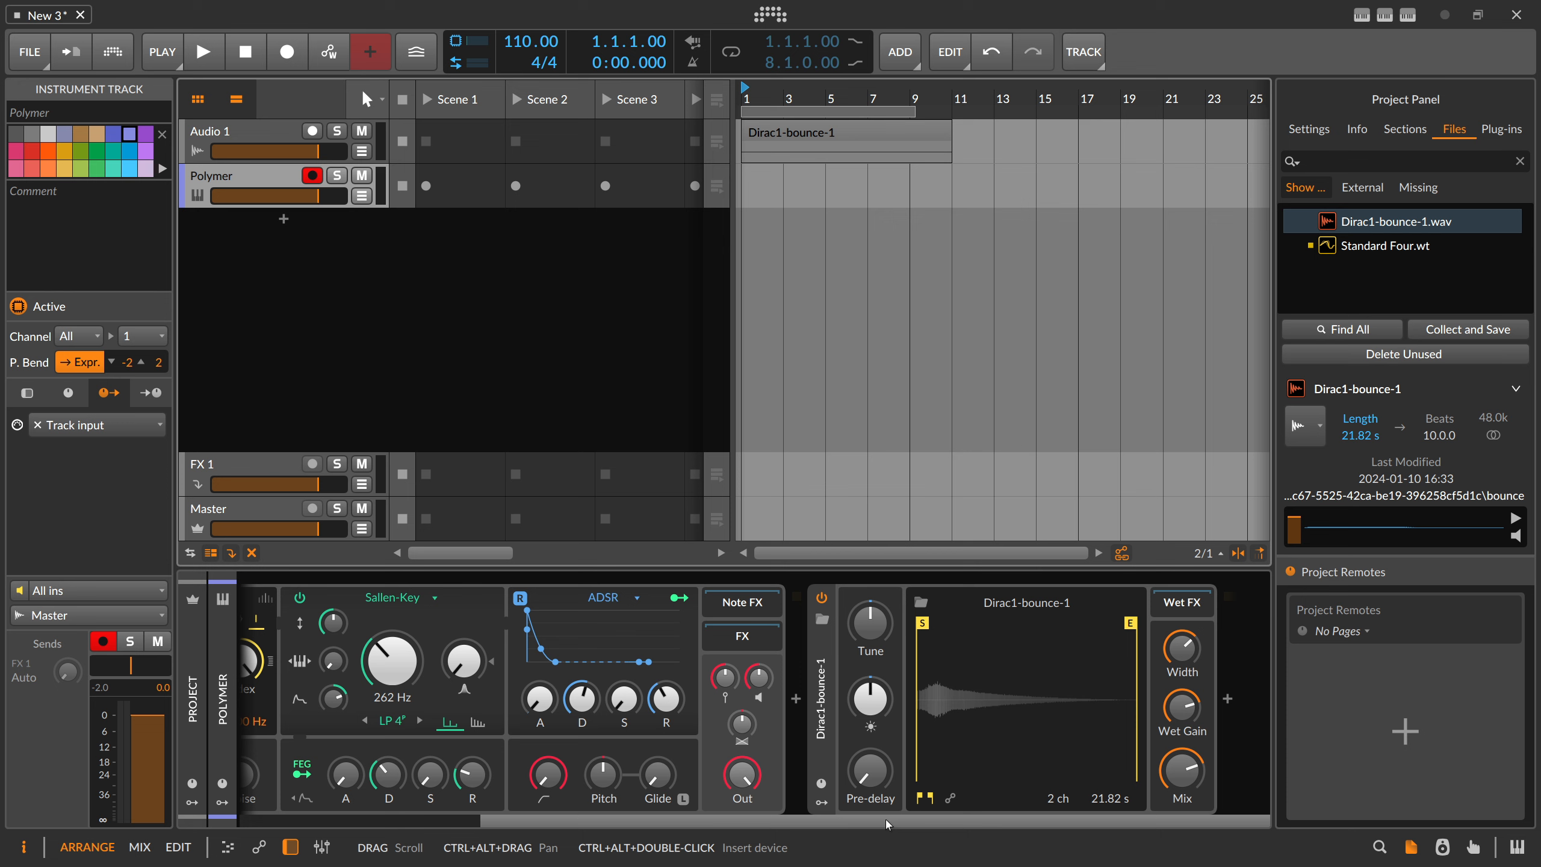
click(1228, 699)
text(reverb)
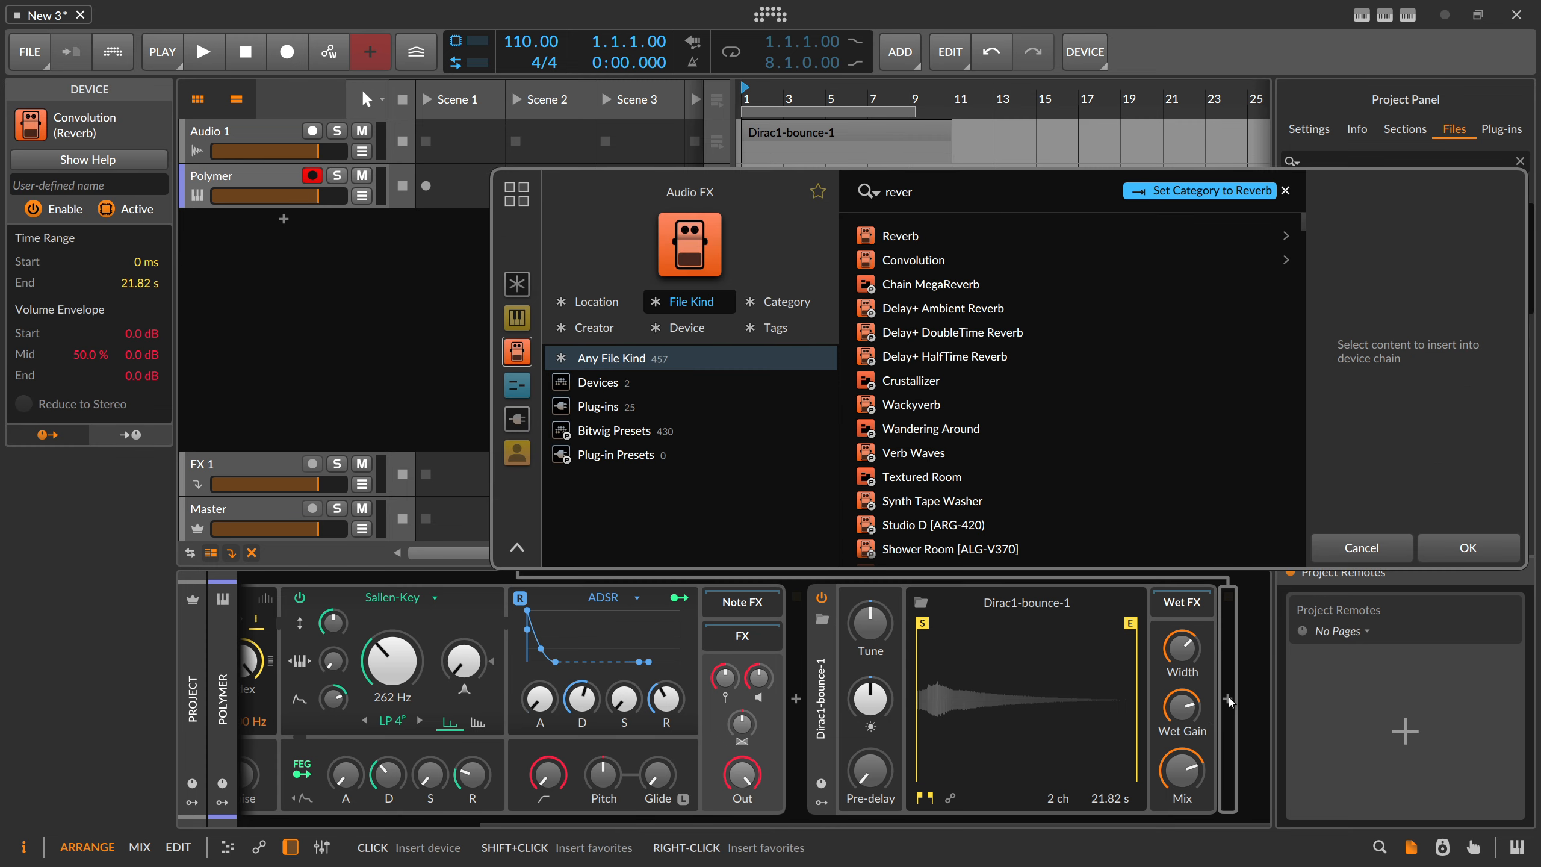
key(Return)
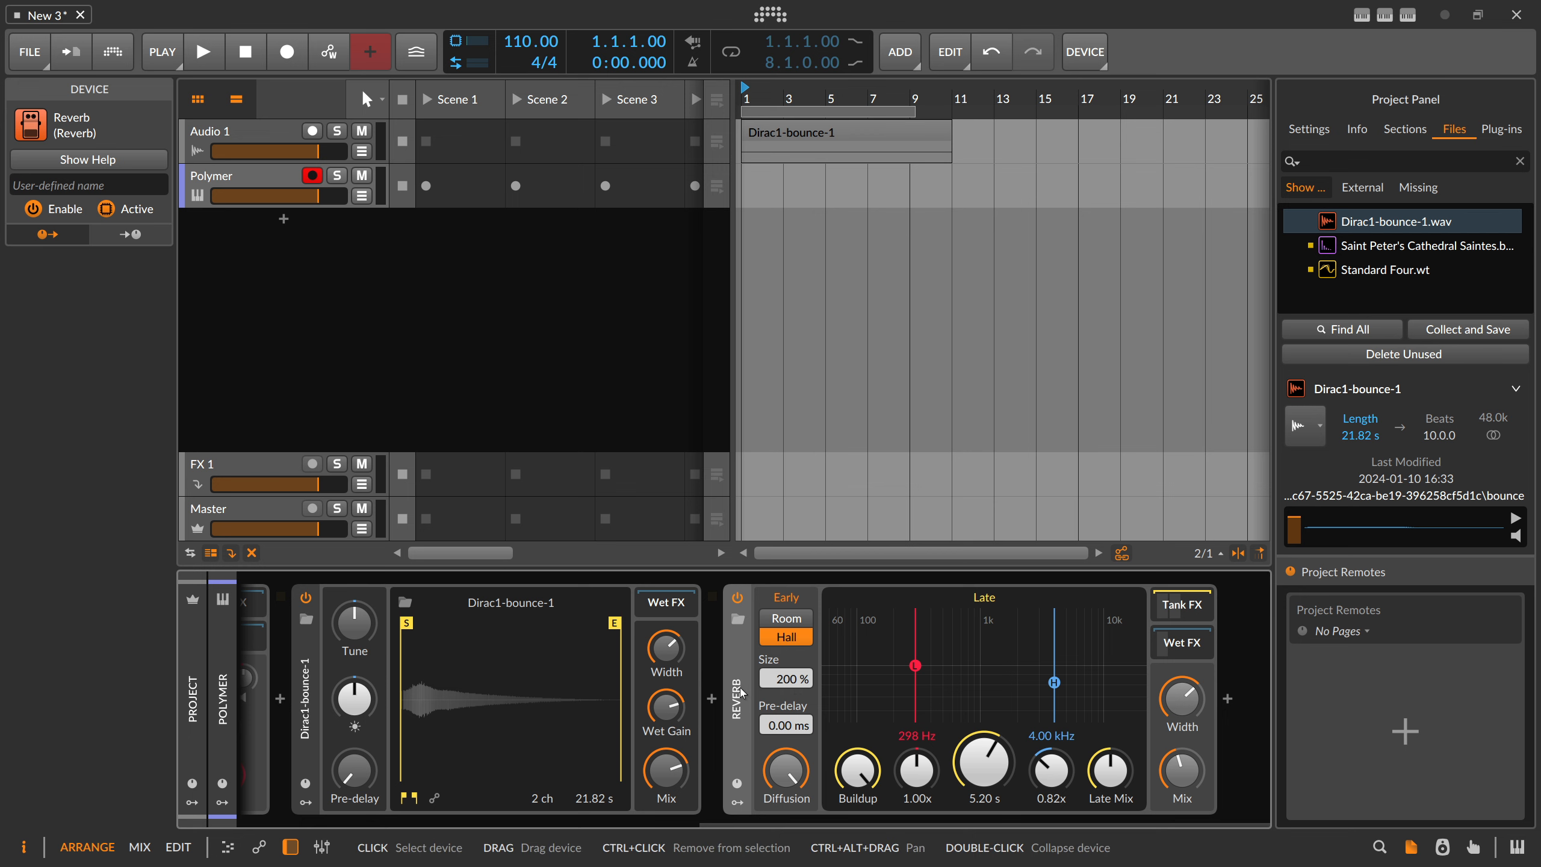
key(Delete)
Add a Delay+ device after the Convolution and set its blur mode to Space.
click(1228, 701)
text(de)
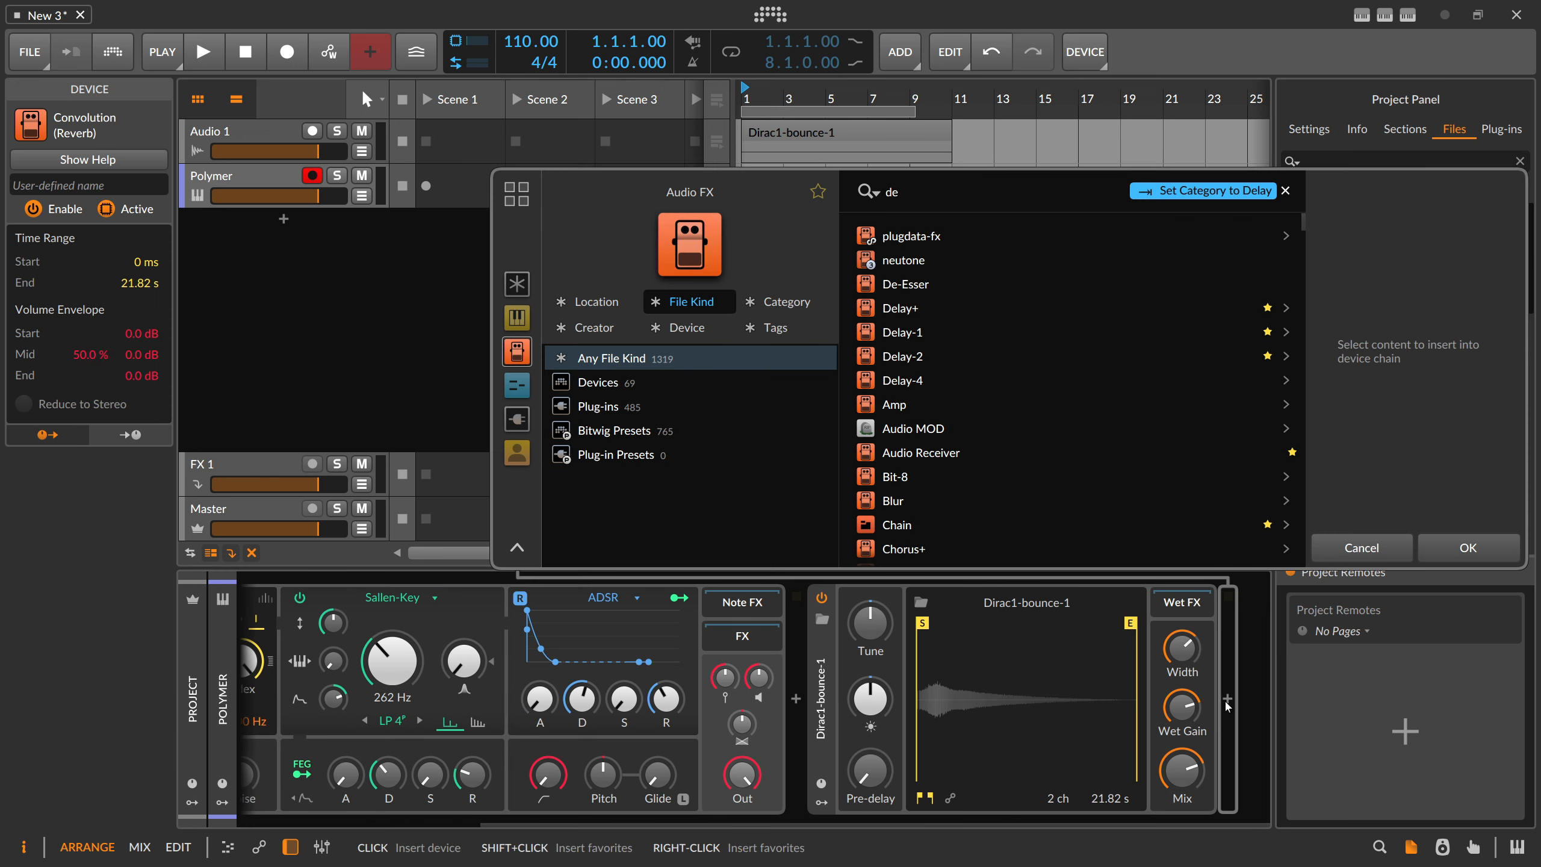
text(lay)
key(Return)
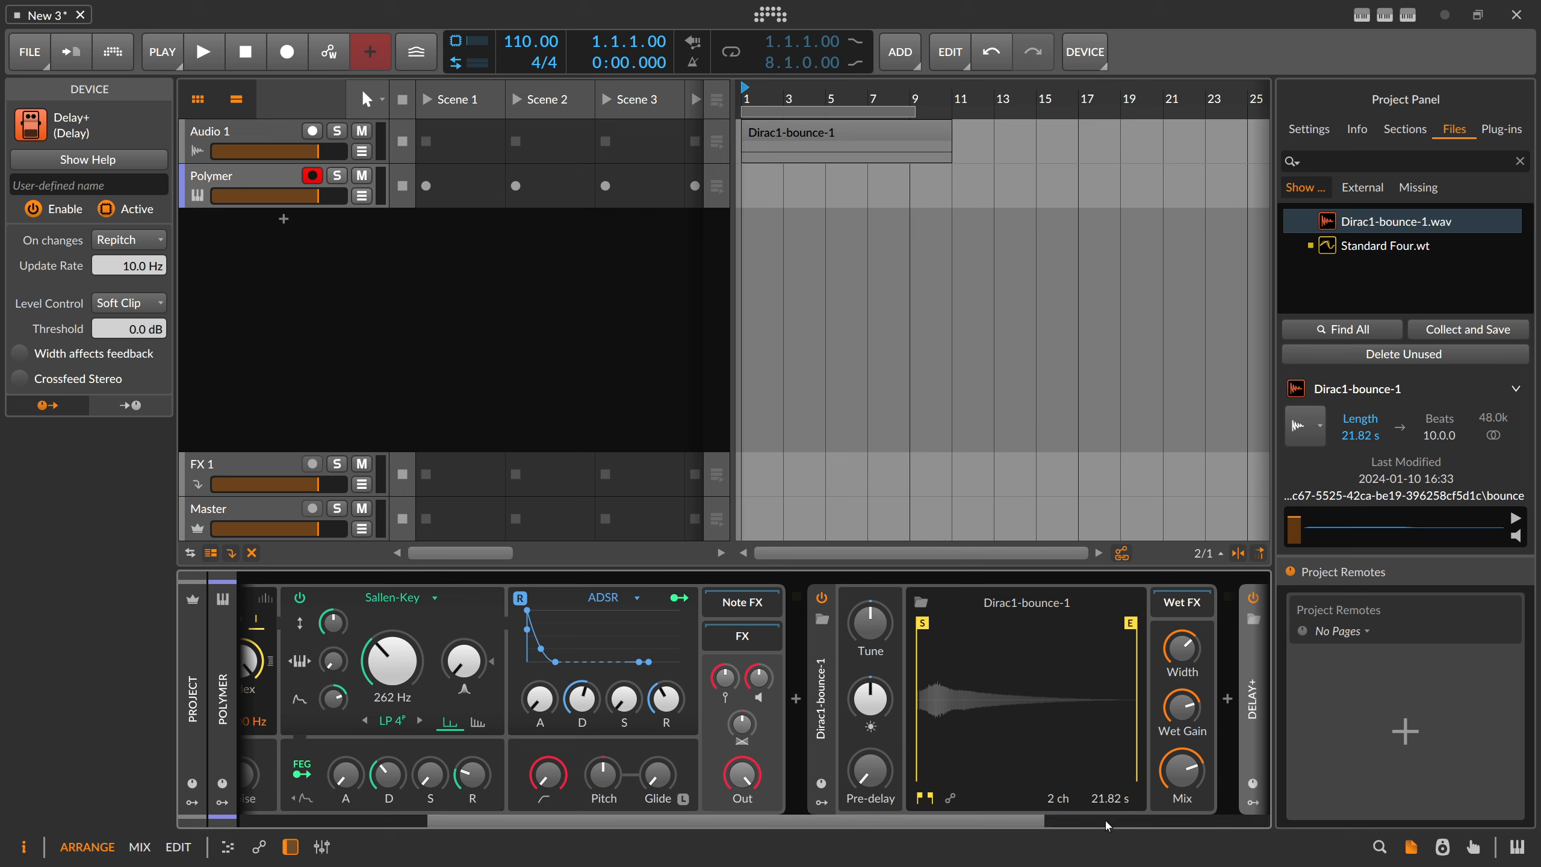
scroll(1105, 818, right, 5)
click(1113, 653)
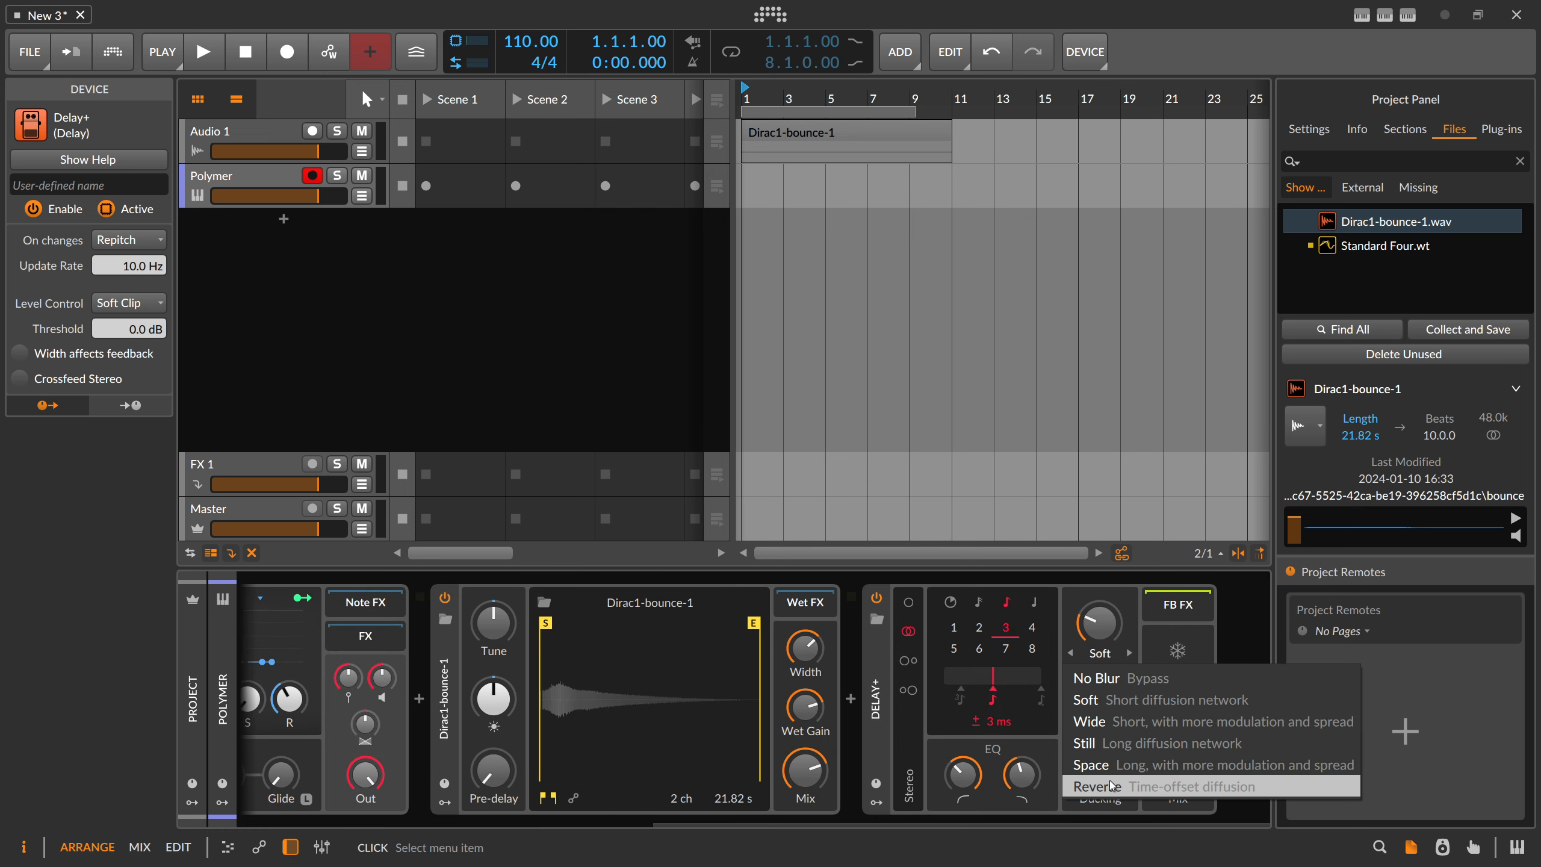
click(1092, 765)
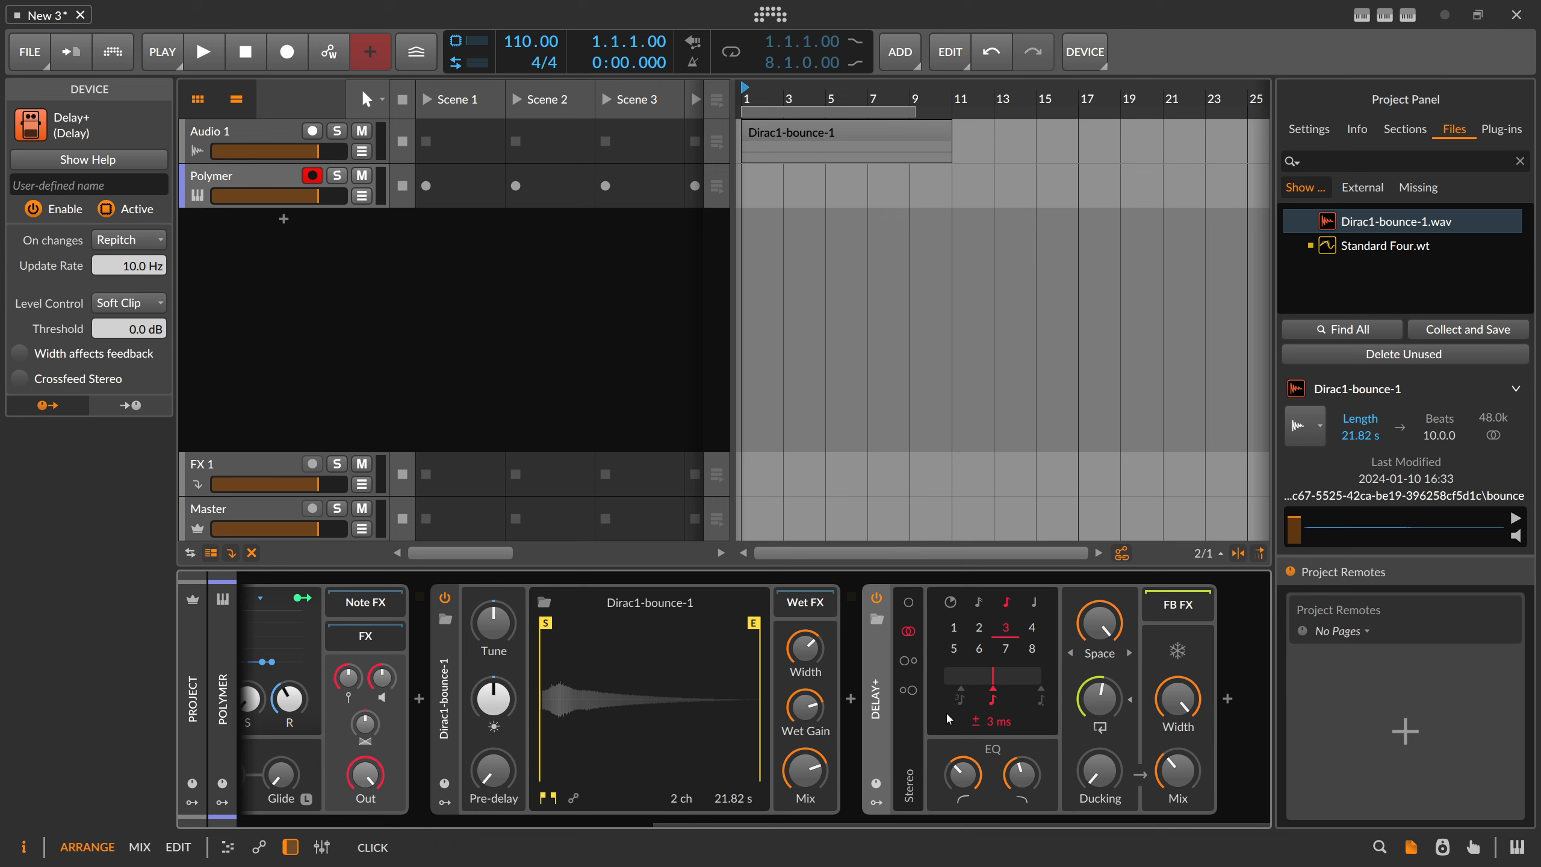
Add a Random modulator to Delay+ with full smoothing and a rate of 0.37 Hz.
click(876, 803)
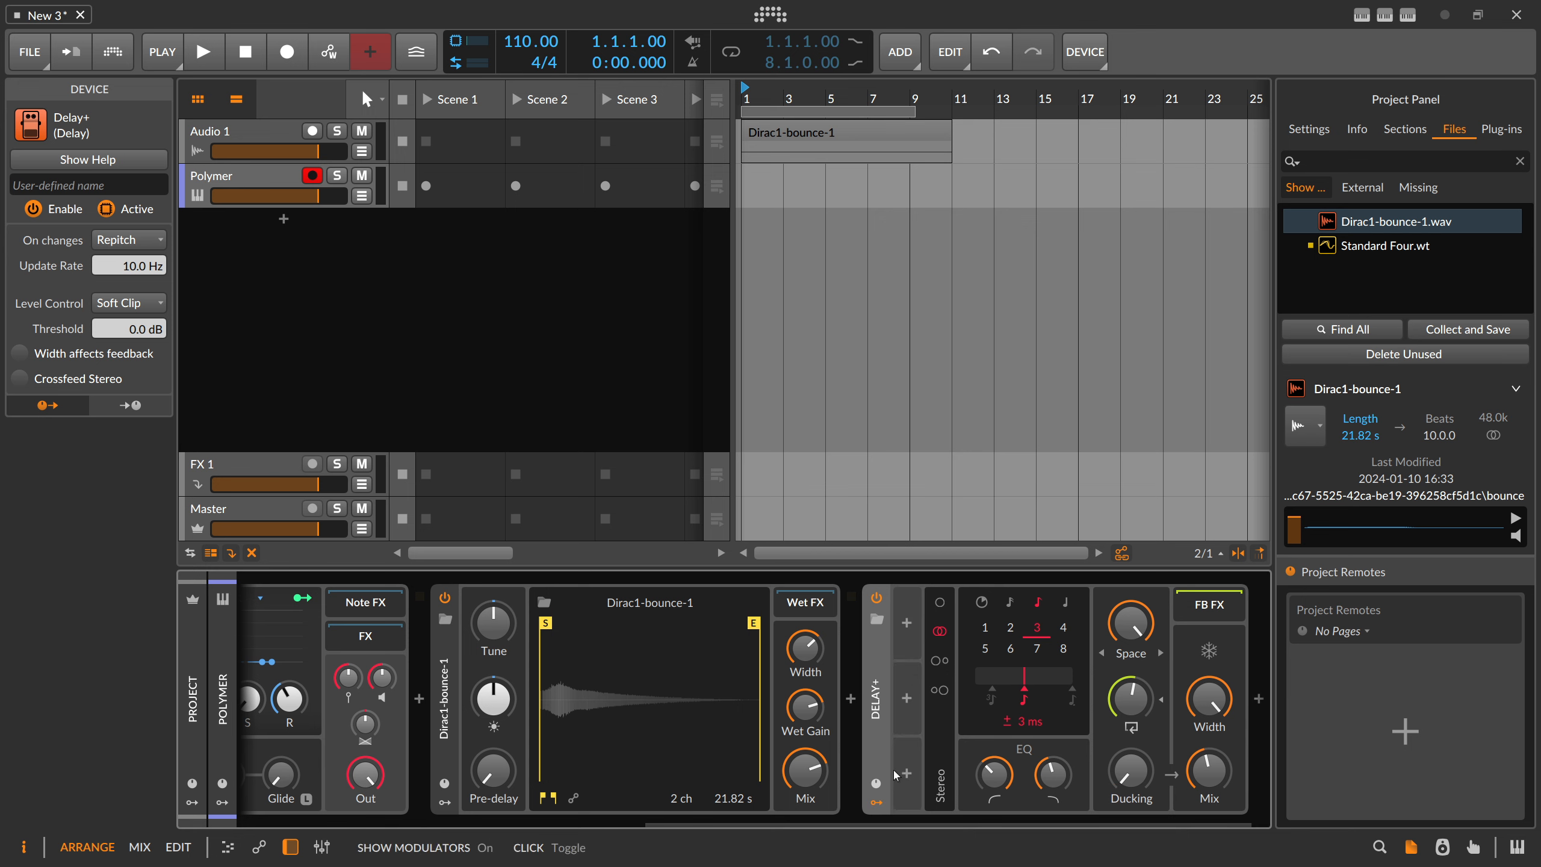
click(909, 623)
text(rand)
key(Return)
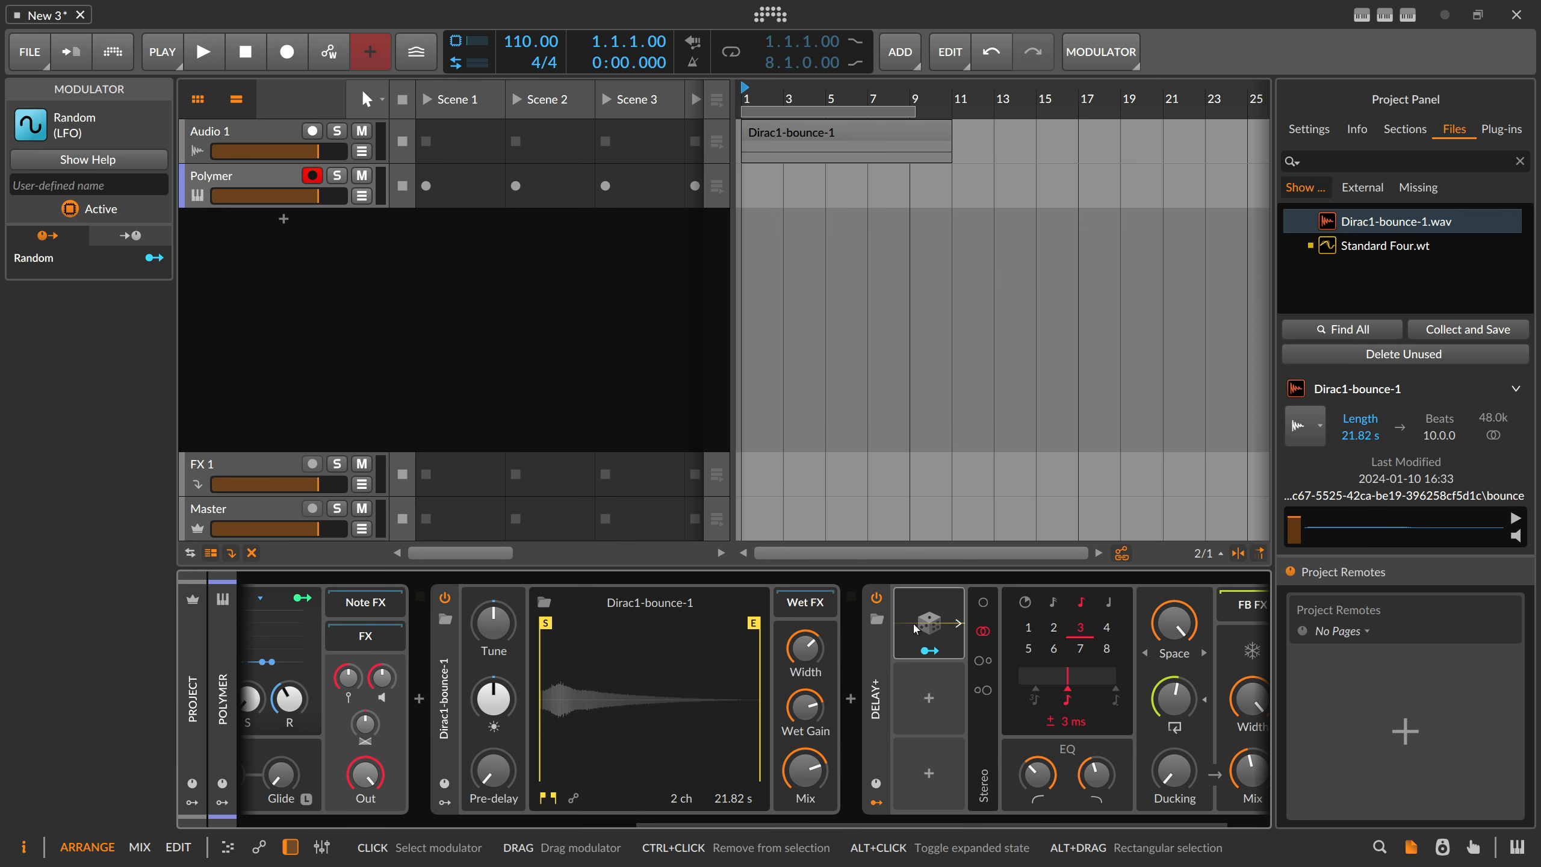
double_click(931, 651)
drag(1042, 673, 1042, 567)
drag(1042, 627, 1042, 640)
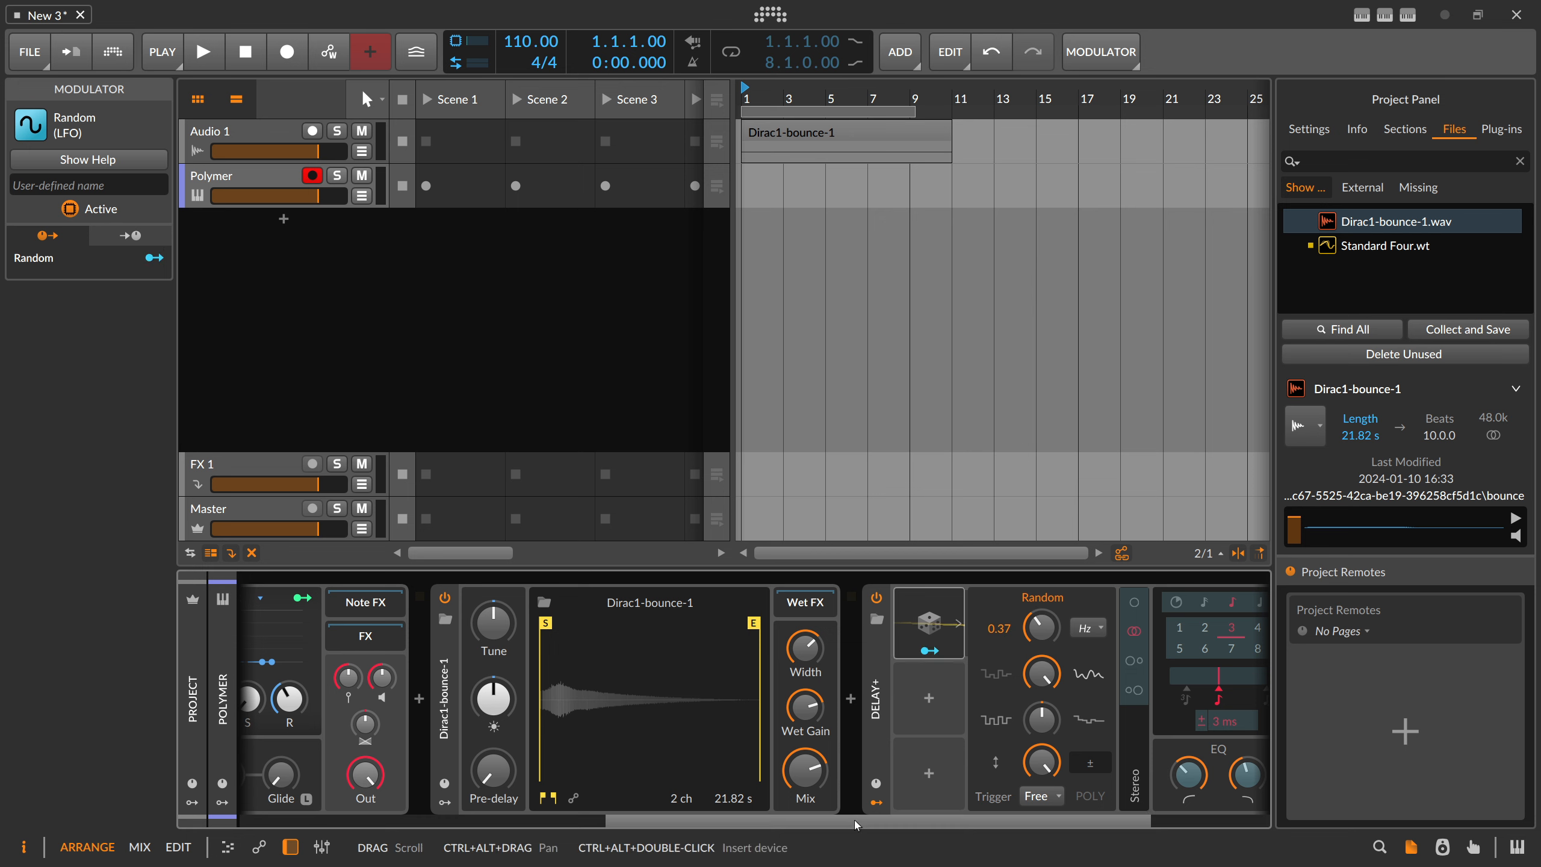
Map the Random modulator to the Delay Unit Scaler of Delay+ with an amount of 0.914 %.
drag(857, 825, 977, 824)
drag(994, 676, 994, 672)
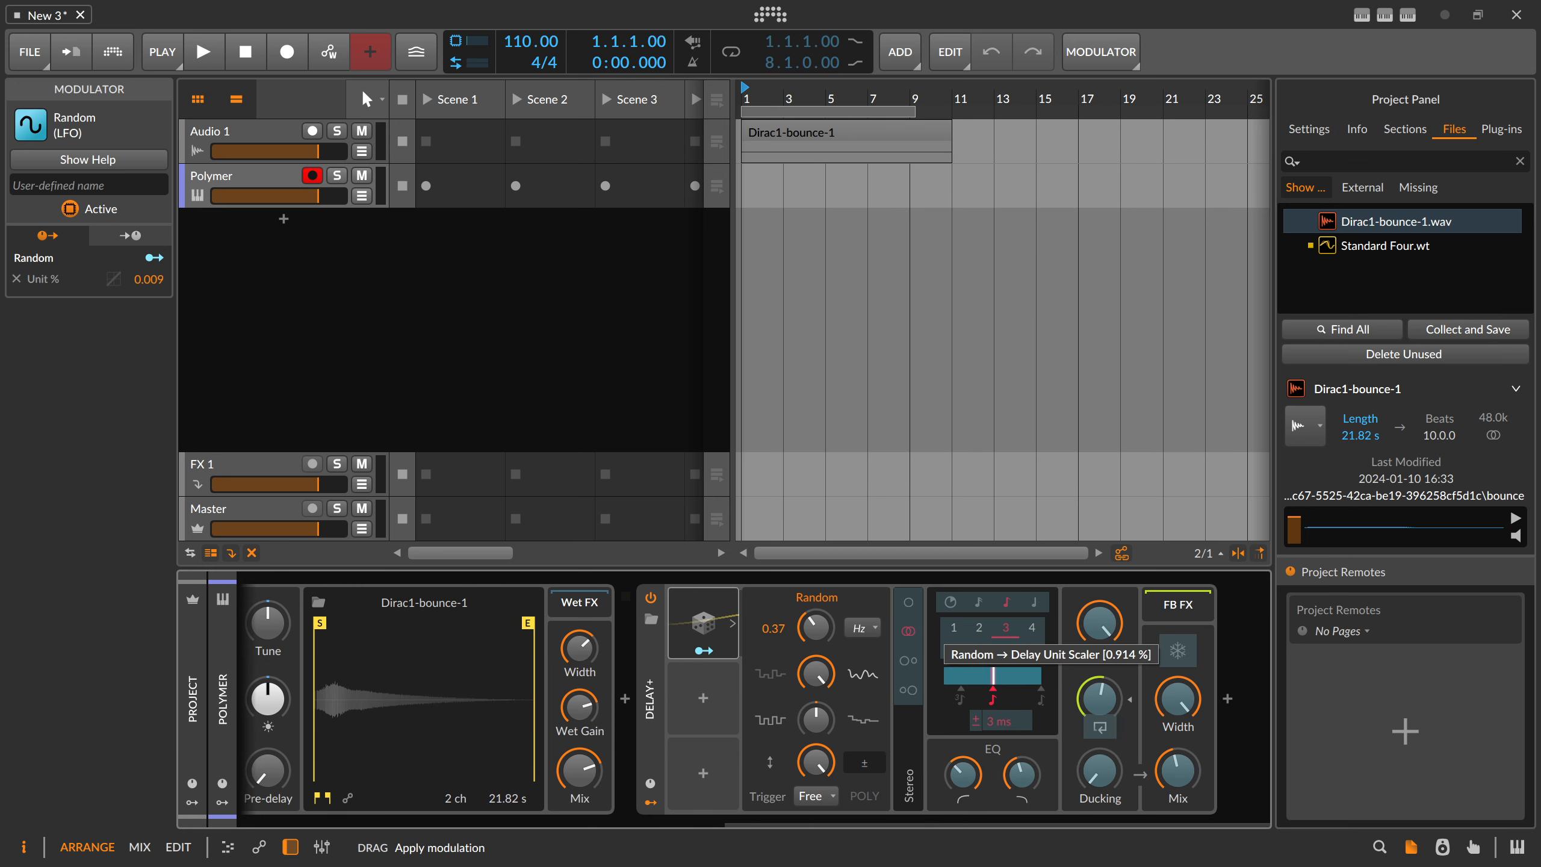
click(704, 651)
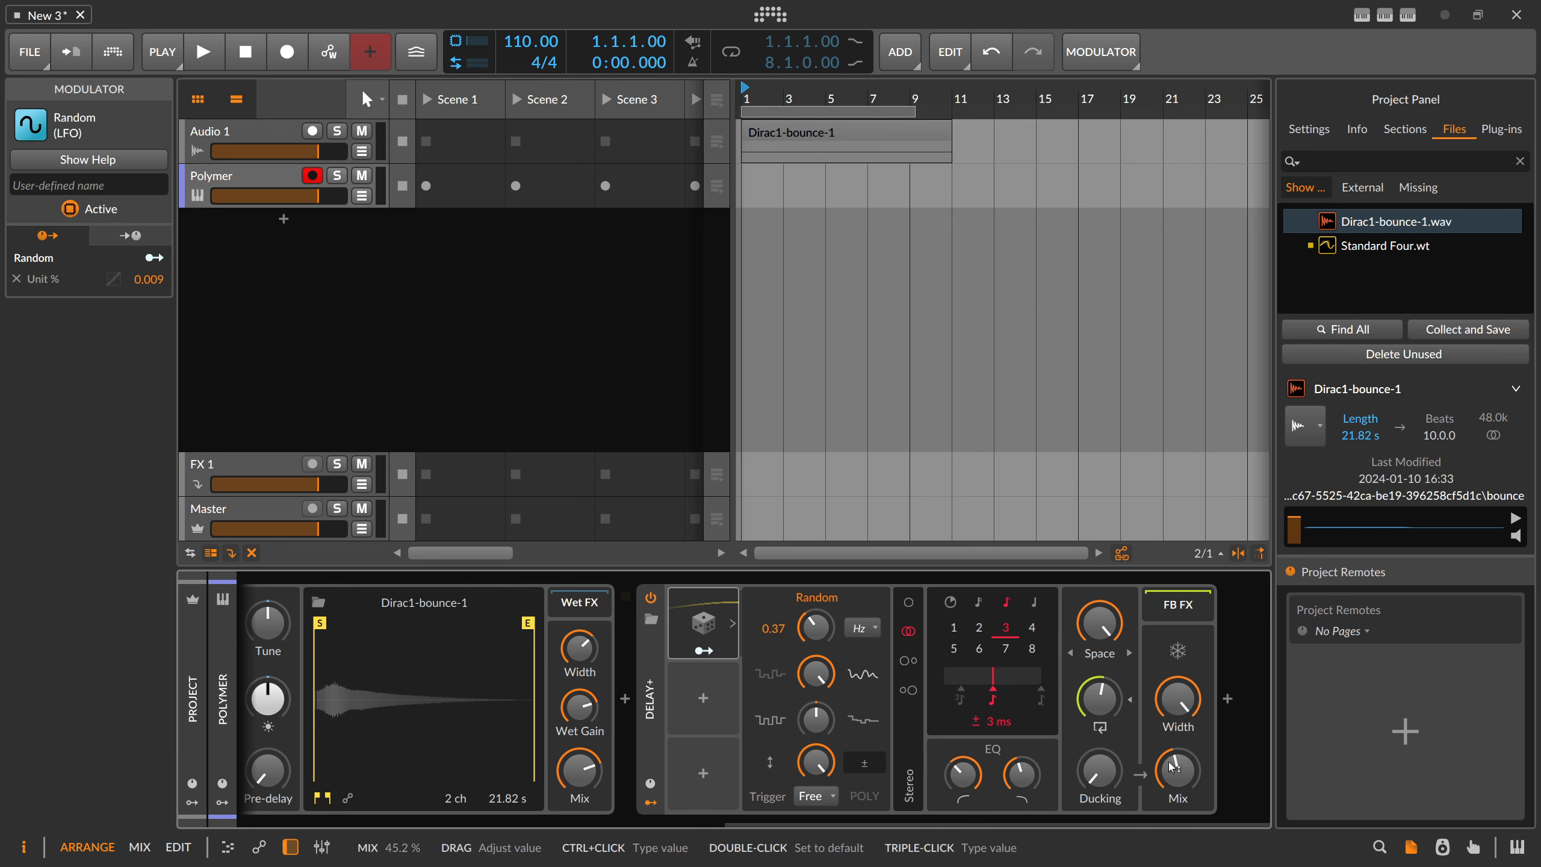
Raise the Delay+ mix to full and adjust Random to a 1.45 Hz rate with a 0.011 delay-time modulation depth.
drag(1175, 768, 1174, 674)
drag(816, 629, 816, 596)
click(704, 651)
drag(994, 676, 984, 686)
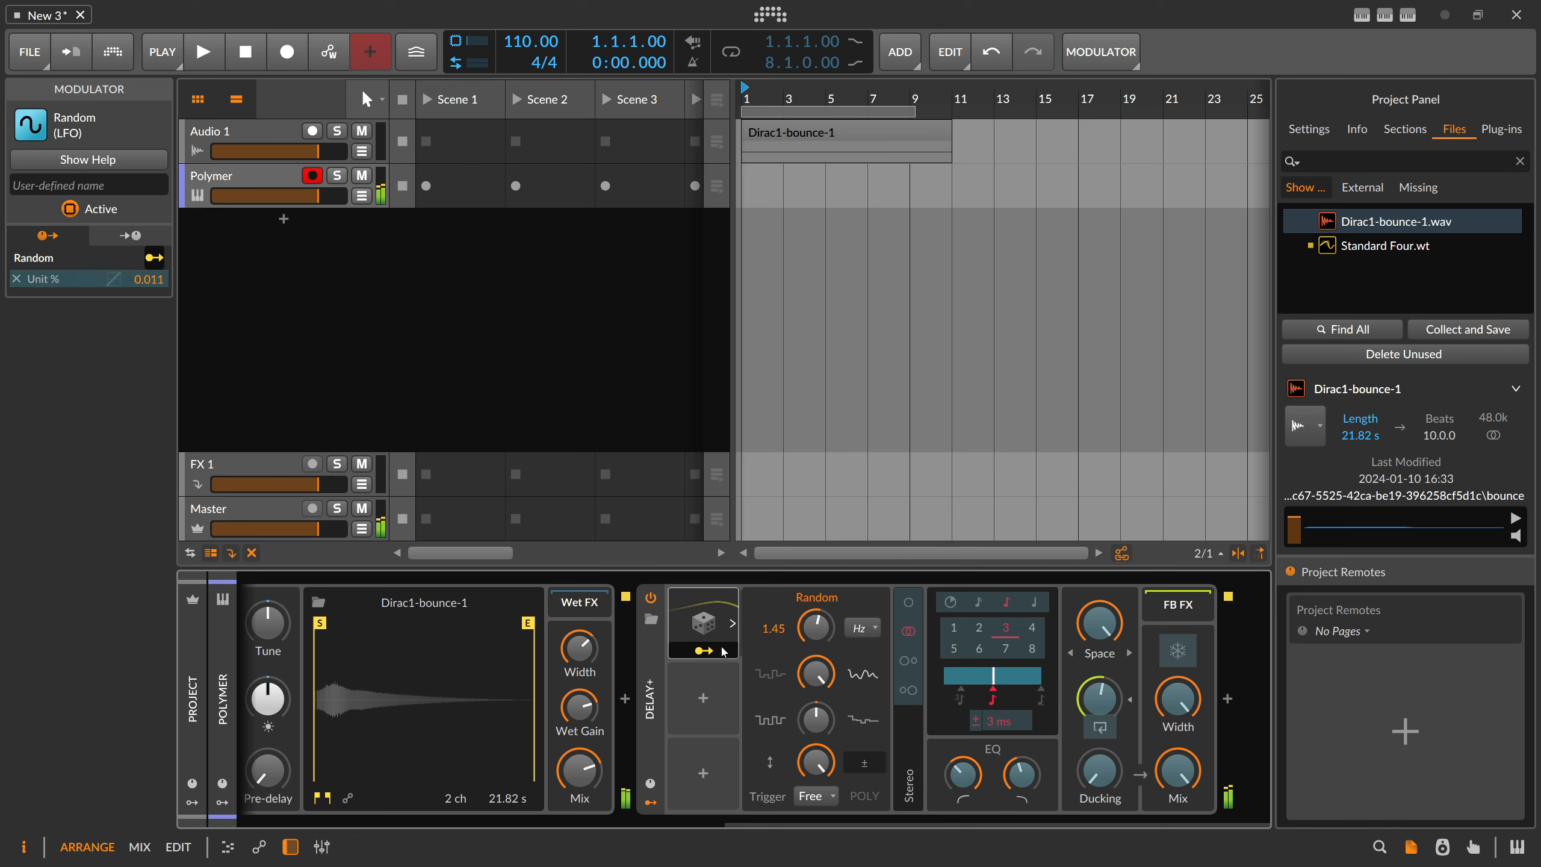
click(722, 650)
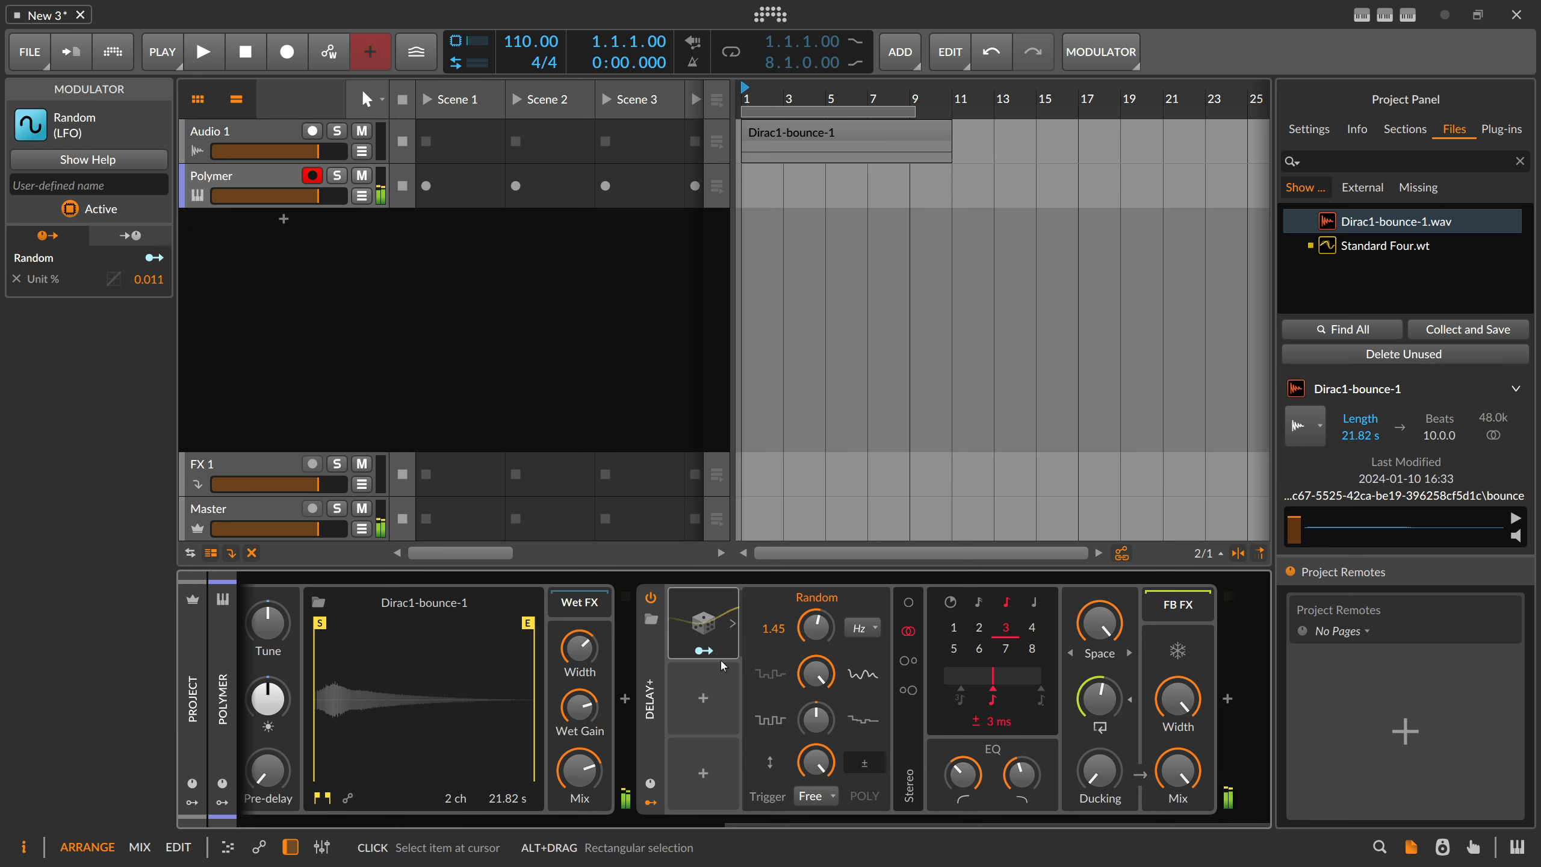
drag(825, 824, 797, 824)
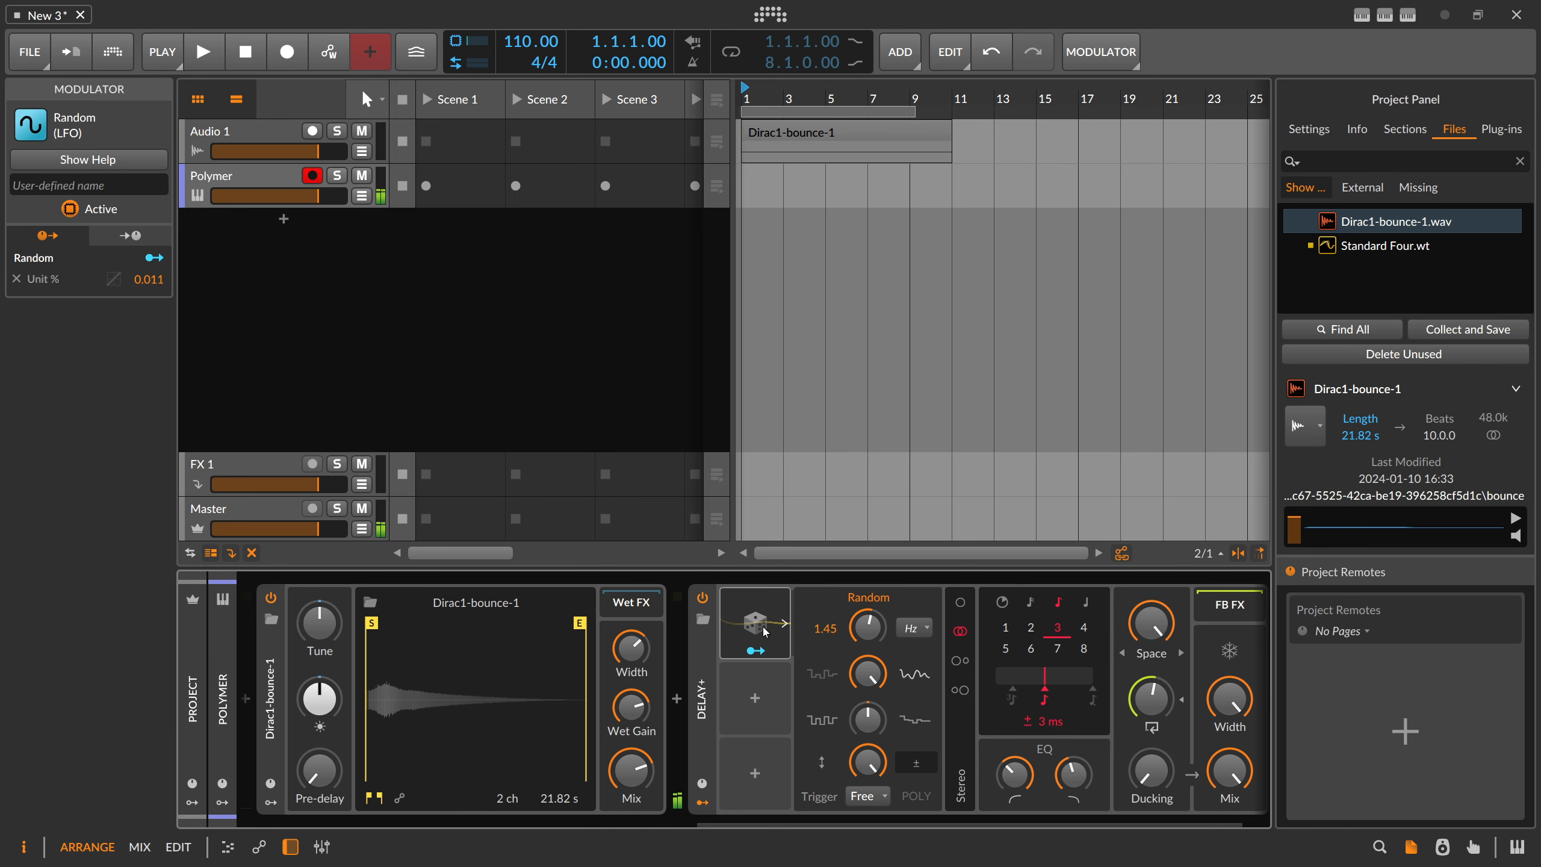
click(782, 625)
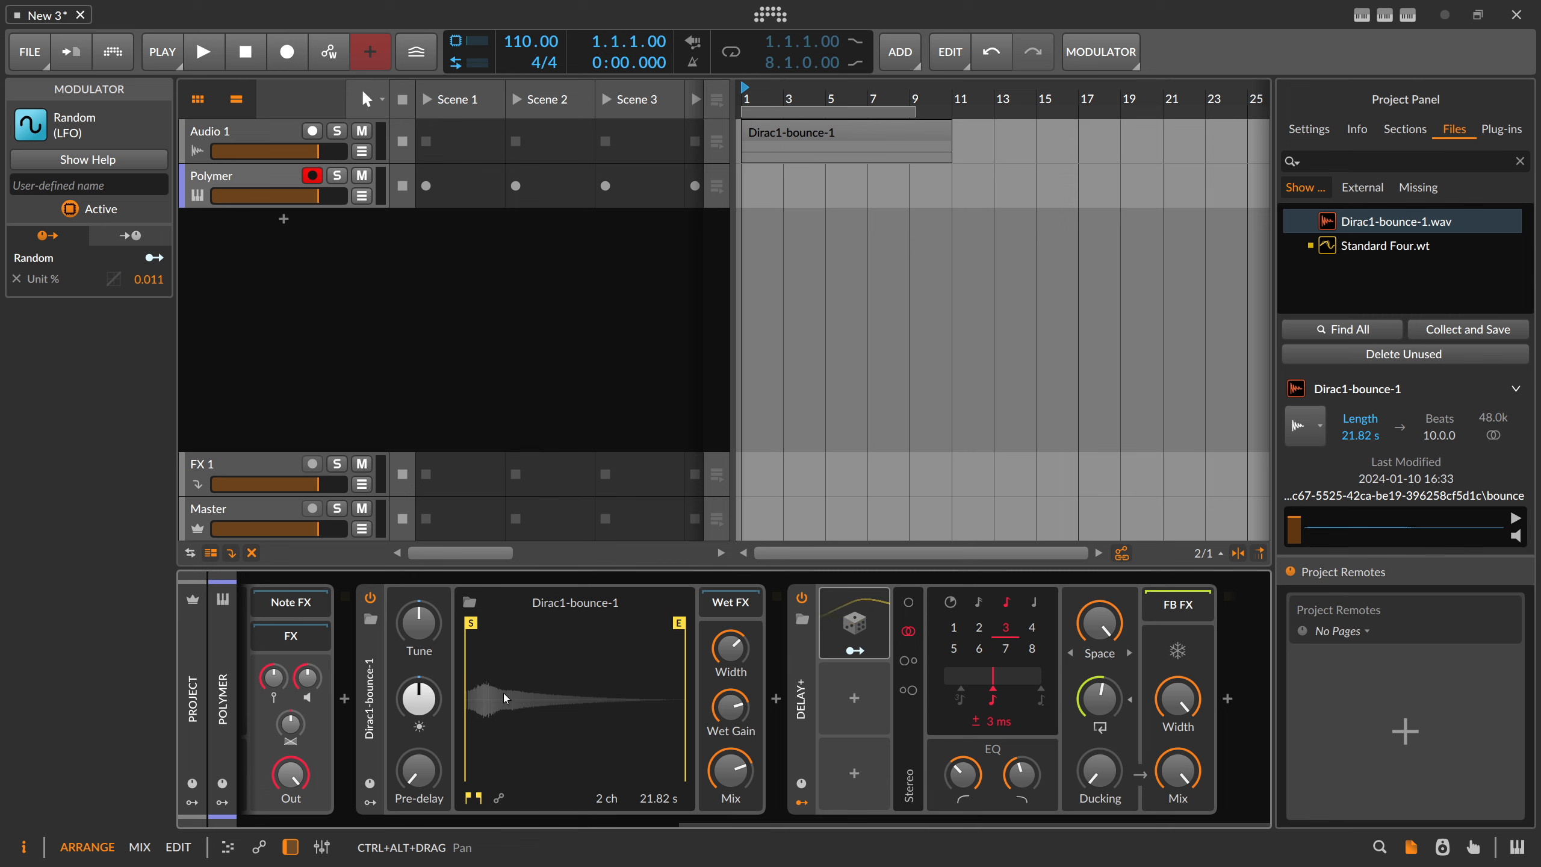
Try shortening the impulse response in the Convolution to an end time of 4.691 s, and restore its full 21.82 s length.
click(802, 649)
drag(671, 629, 496, 634)
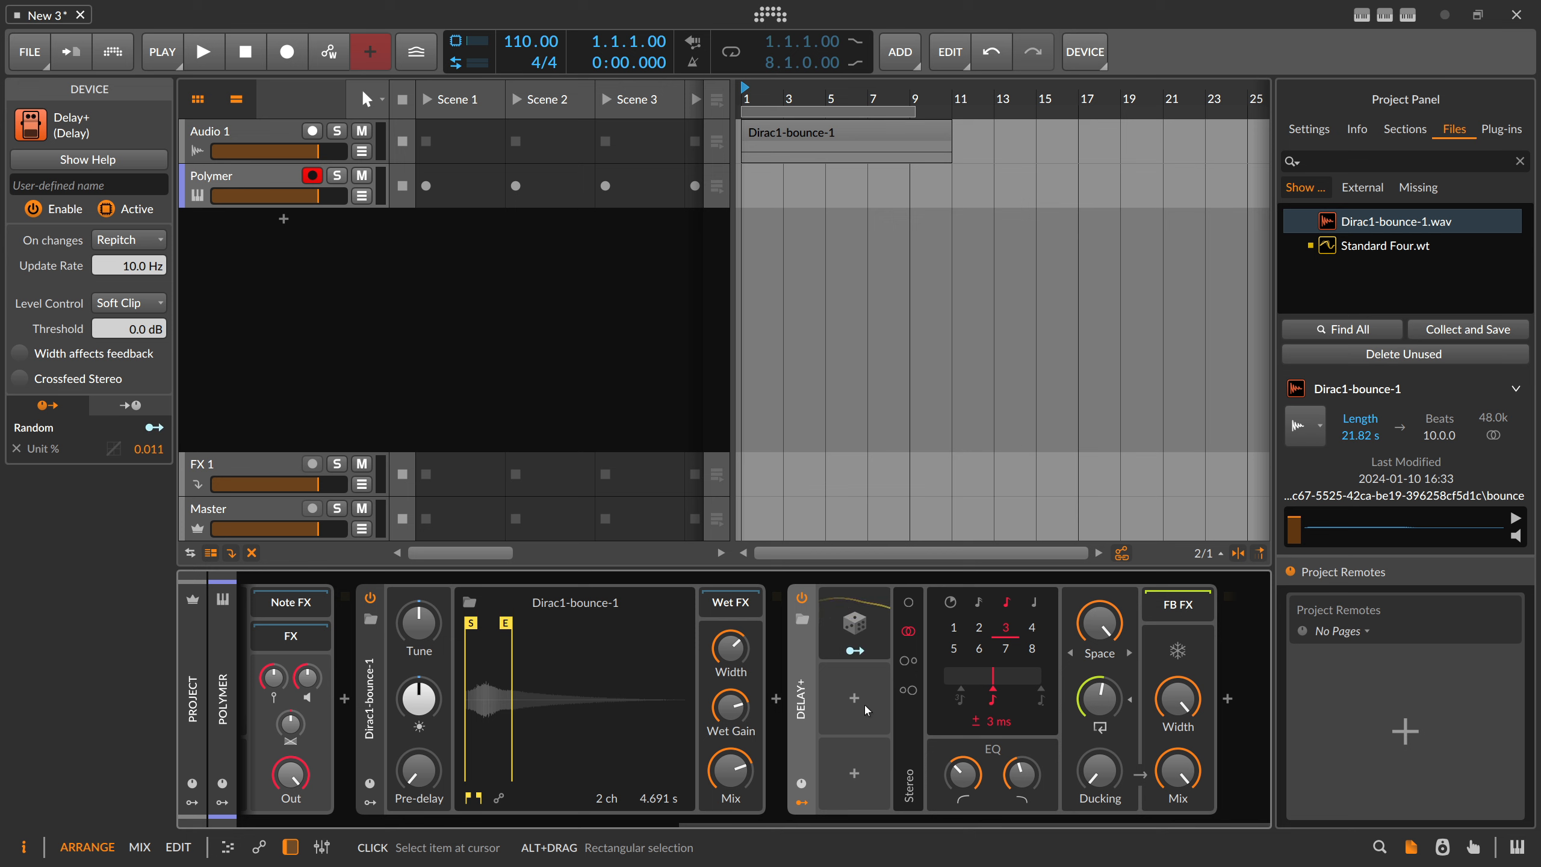
drag(514, 625, 680, 626)
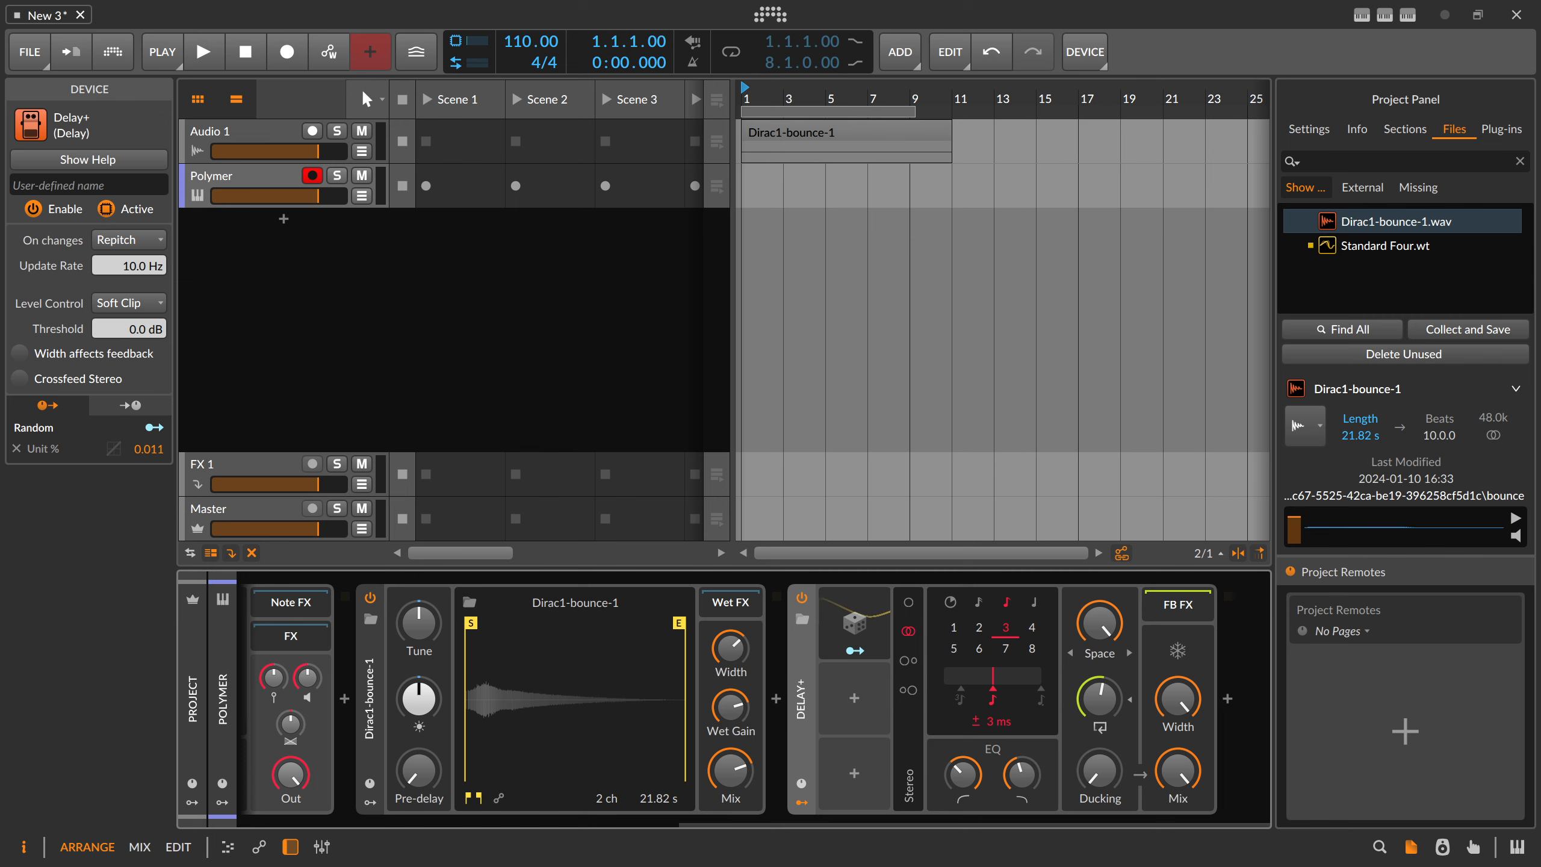
Switch to the external audio editor and open Dirac1-bounce-1.wav from the project's files in it.
key(alt+Tab)
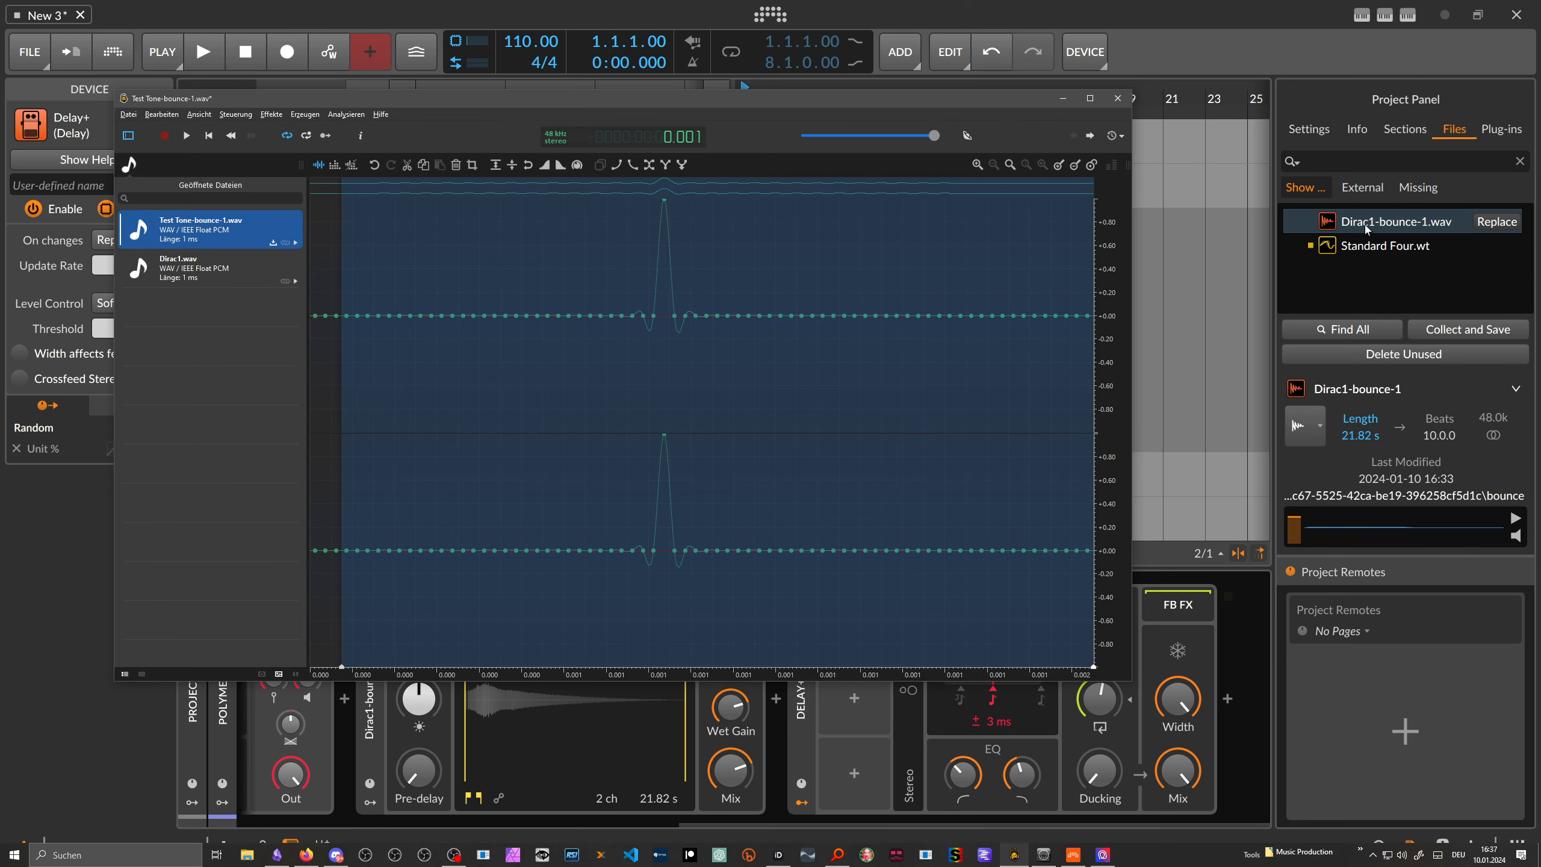
drag(1360, 224, 724, 287)
key(alt+Tab)
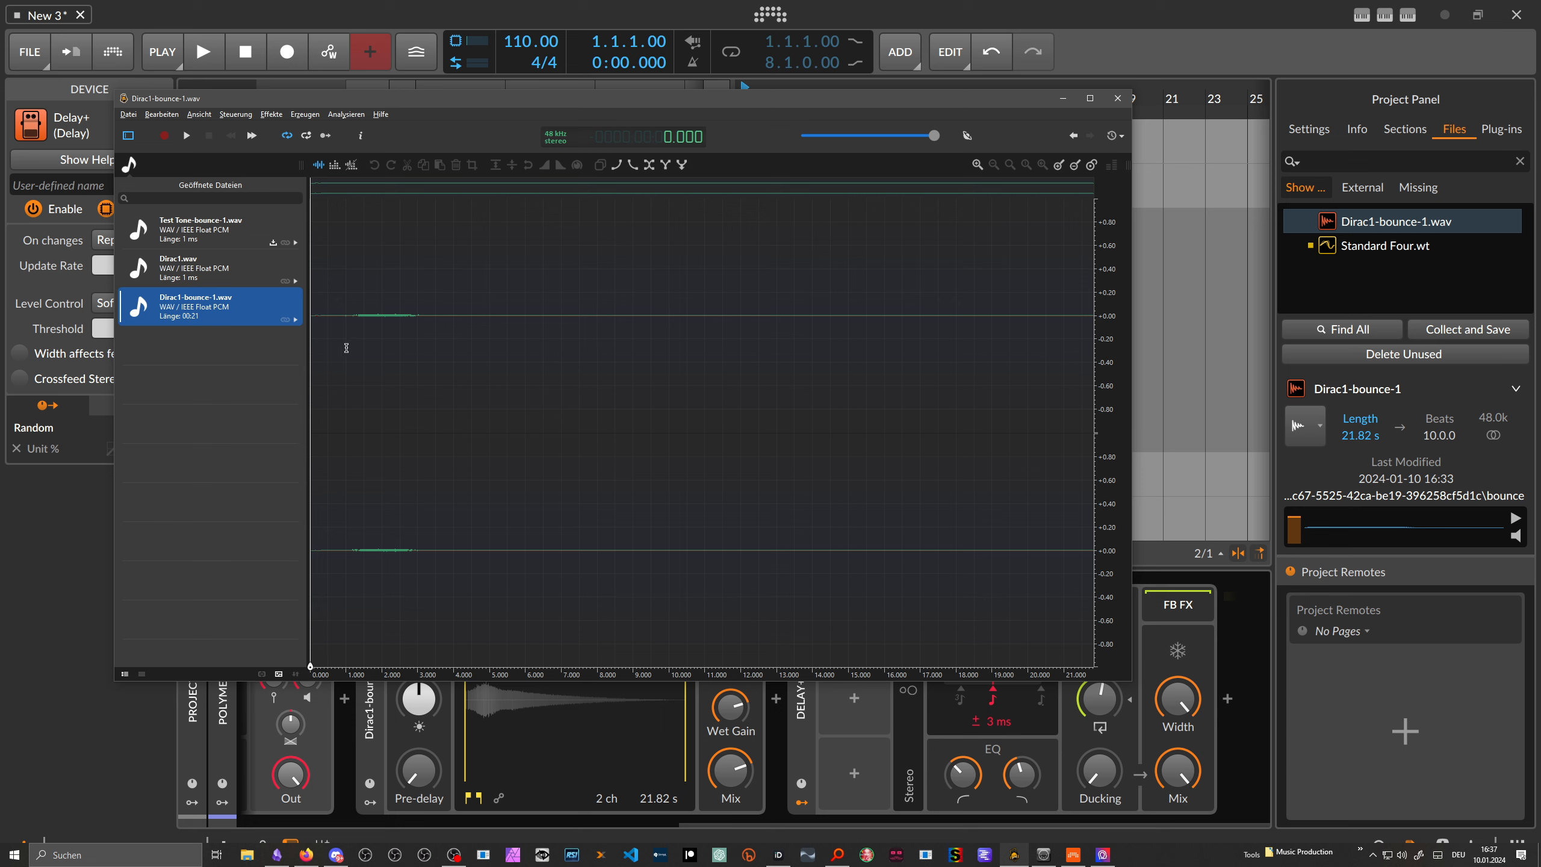
Crop Dirac1-bounce-1.wav to its first 9.106 seconds, removing the silent end.
scroll(1106, 317, up, 4)
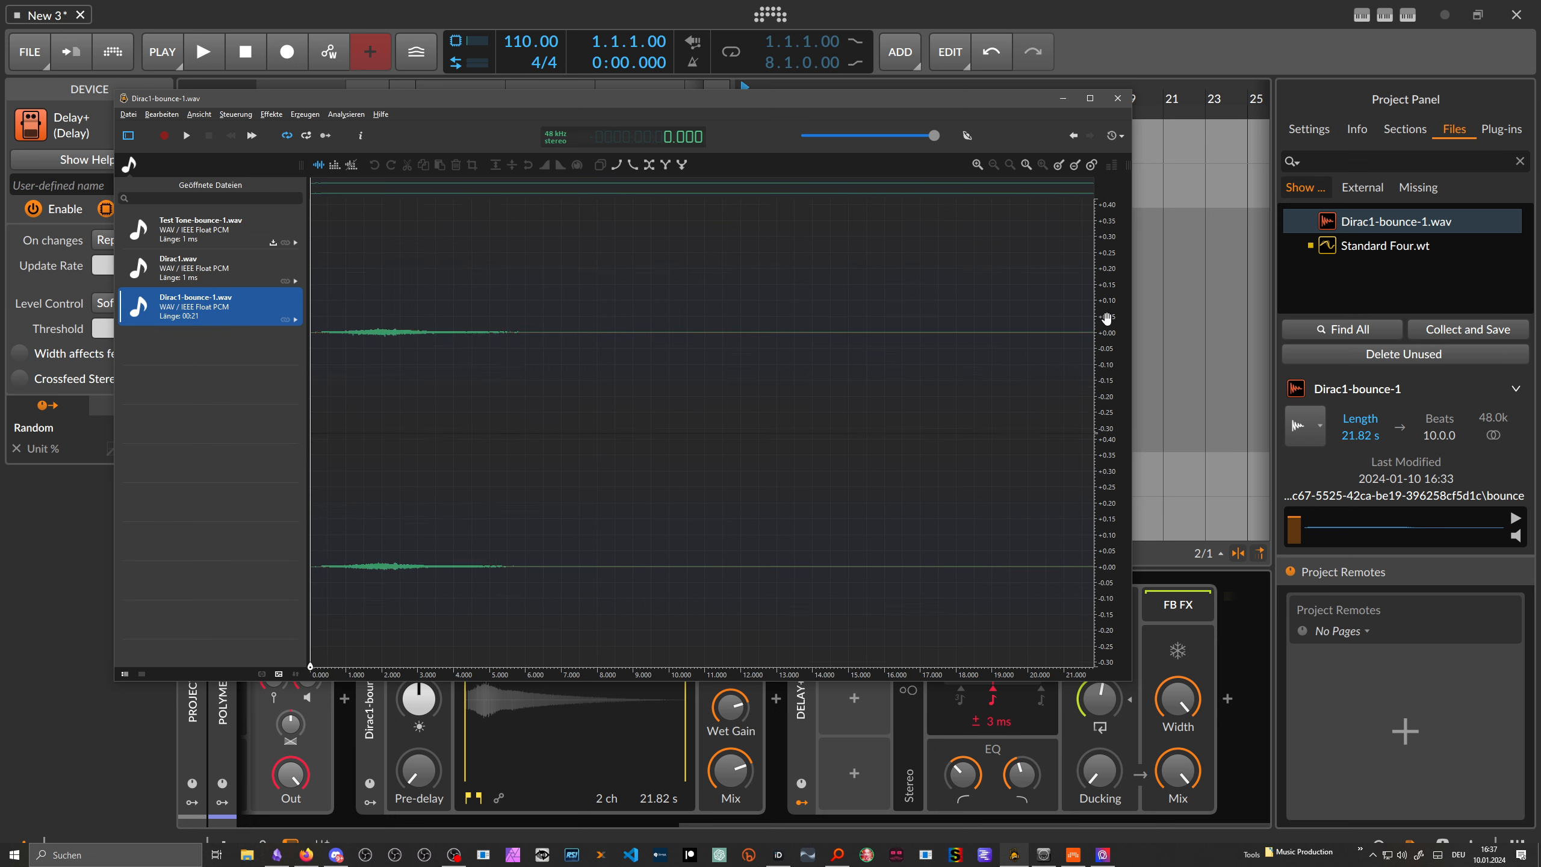
scroll(1107, 318, up, 5)
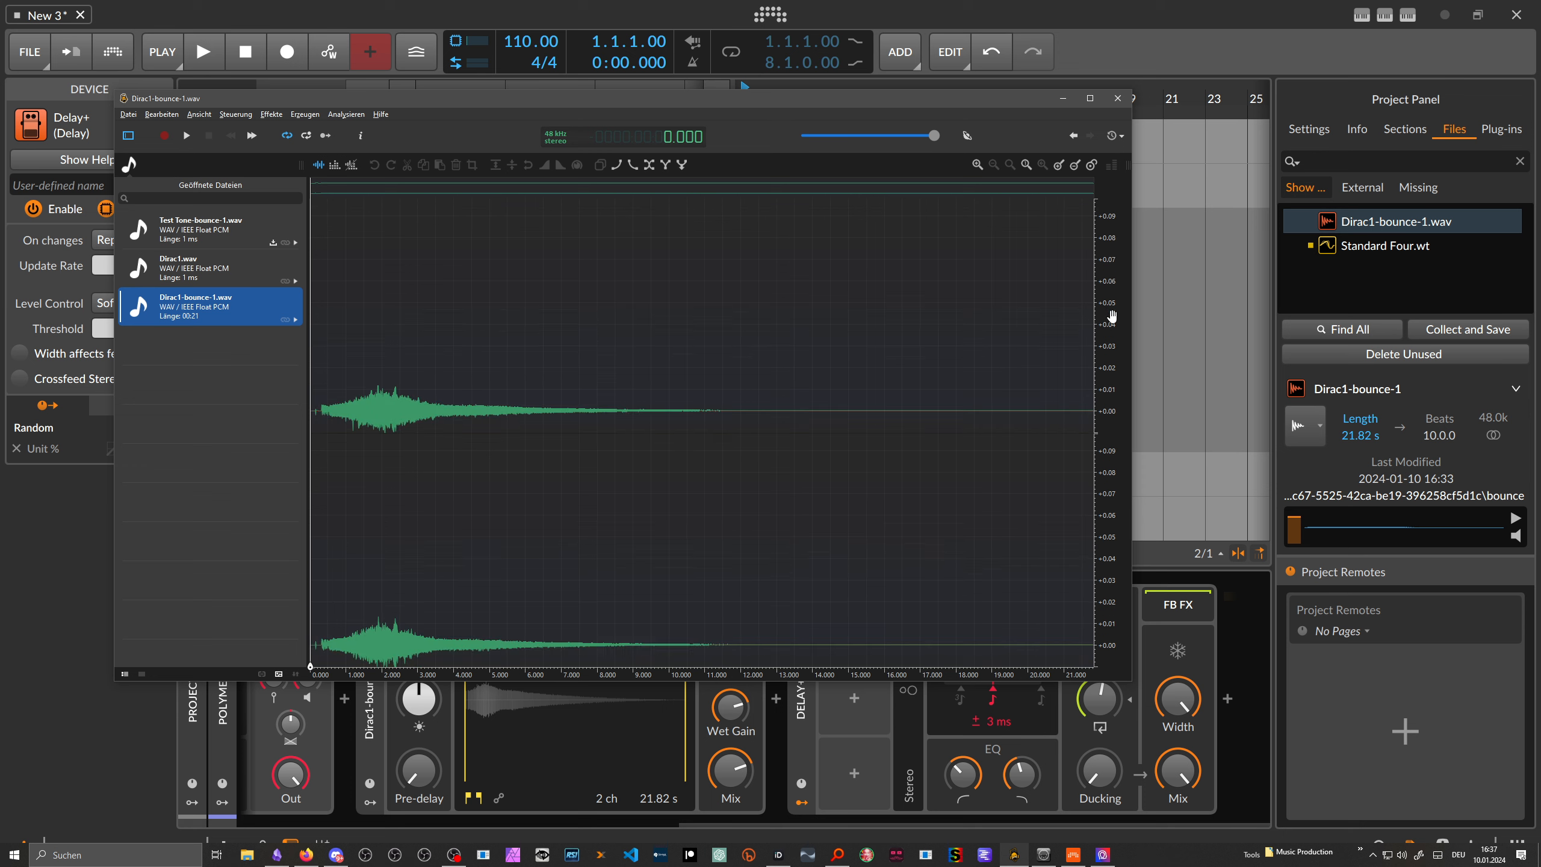
drag(1105, 318, 1103, 224)
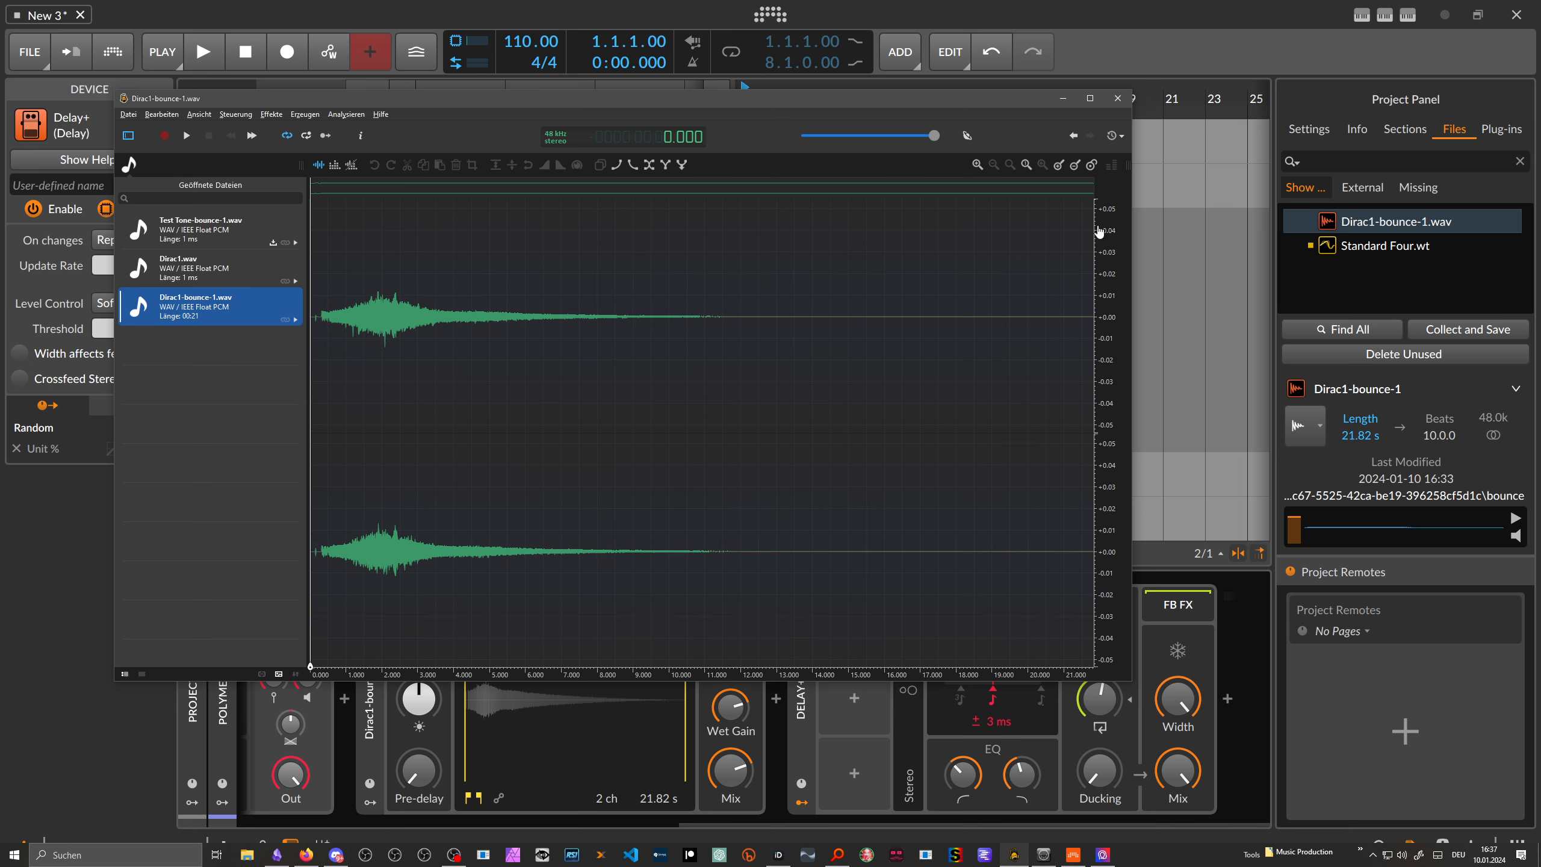
drag(639, 372, 310, 437)
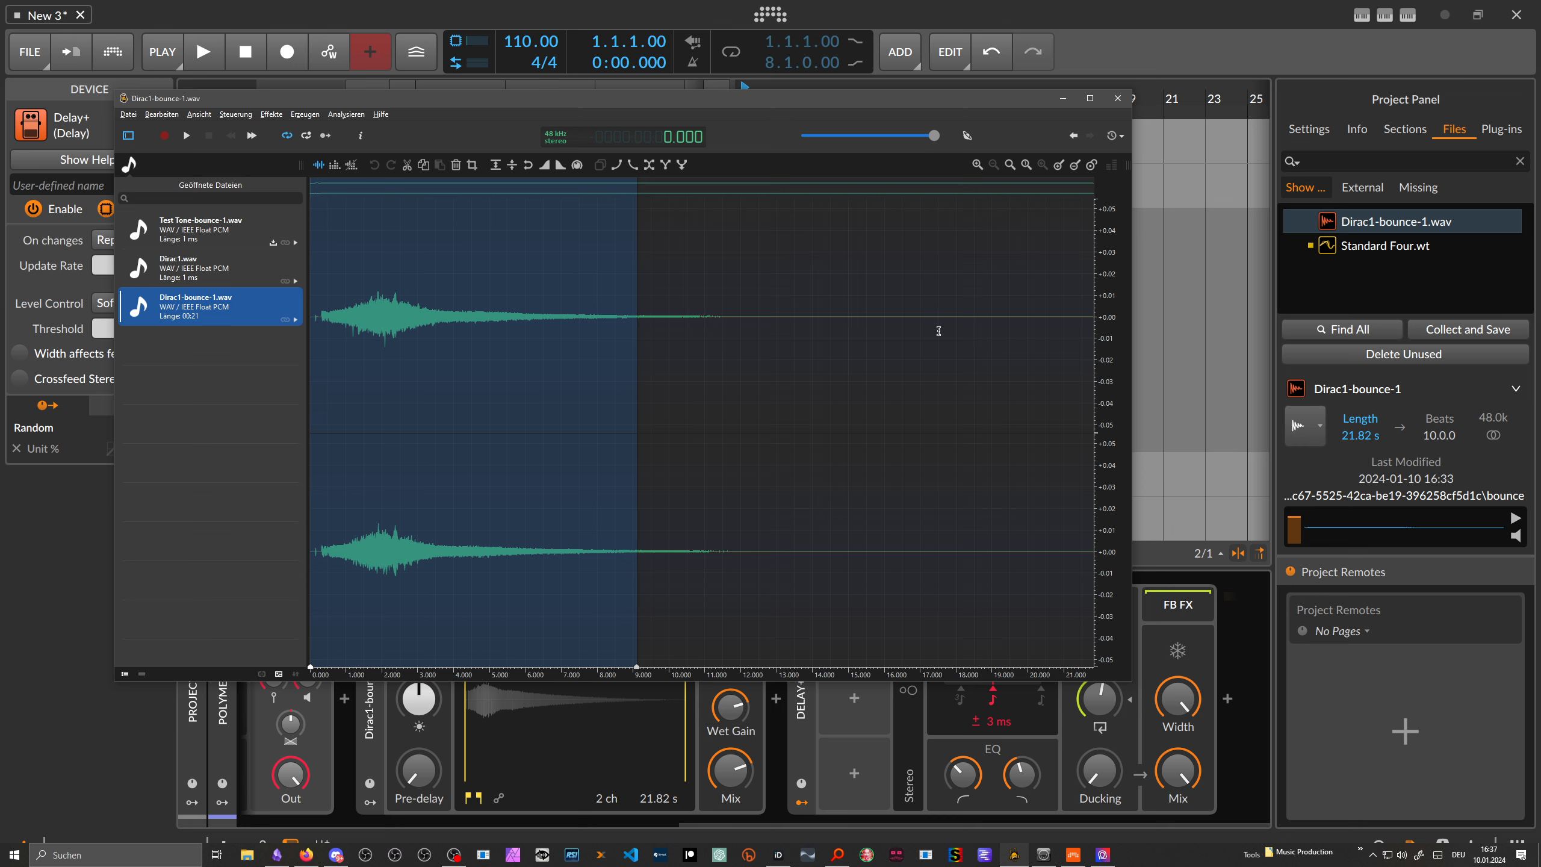
click(472, 165)
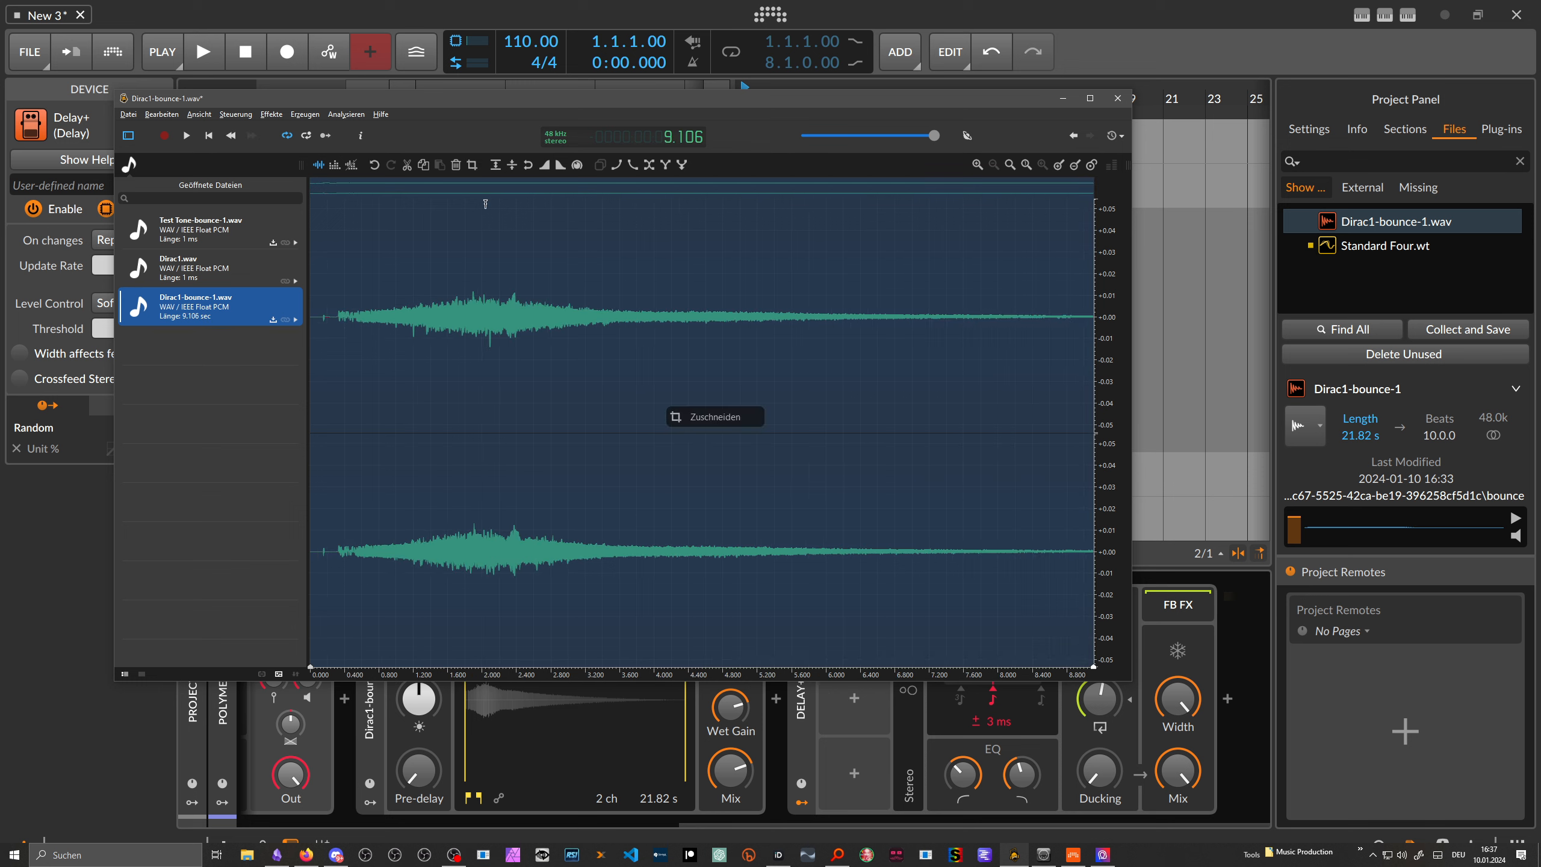
click(858, 364)
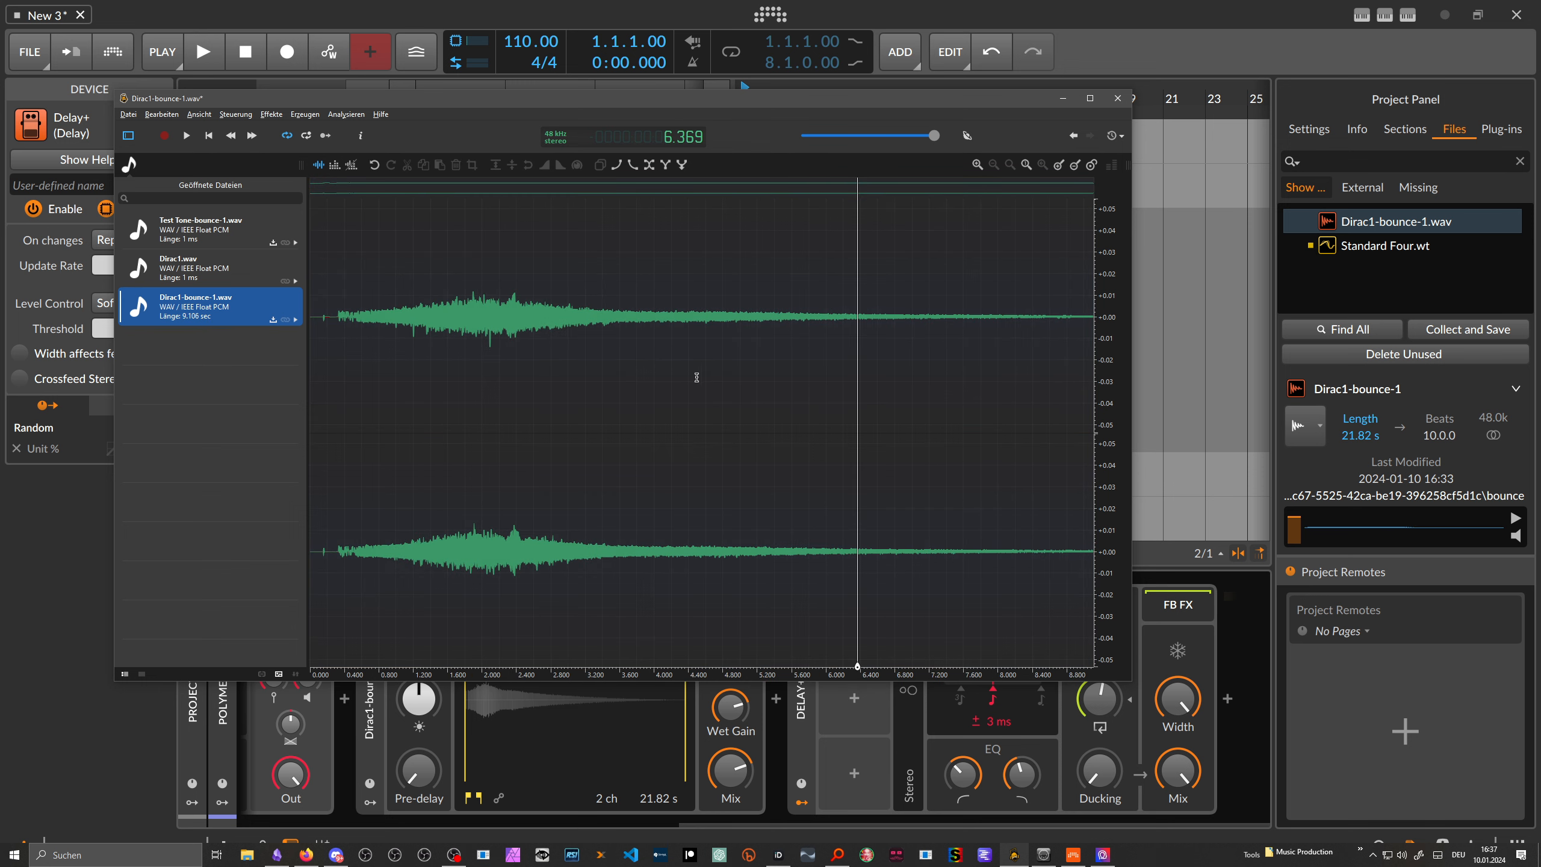
Fade out Dirac1-bounce-1.wav from about 4.1 s to its end.
drag(663, 377, 1102, 393)
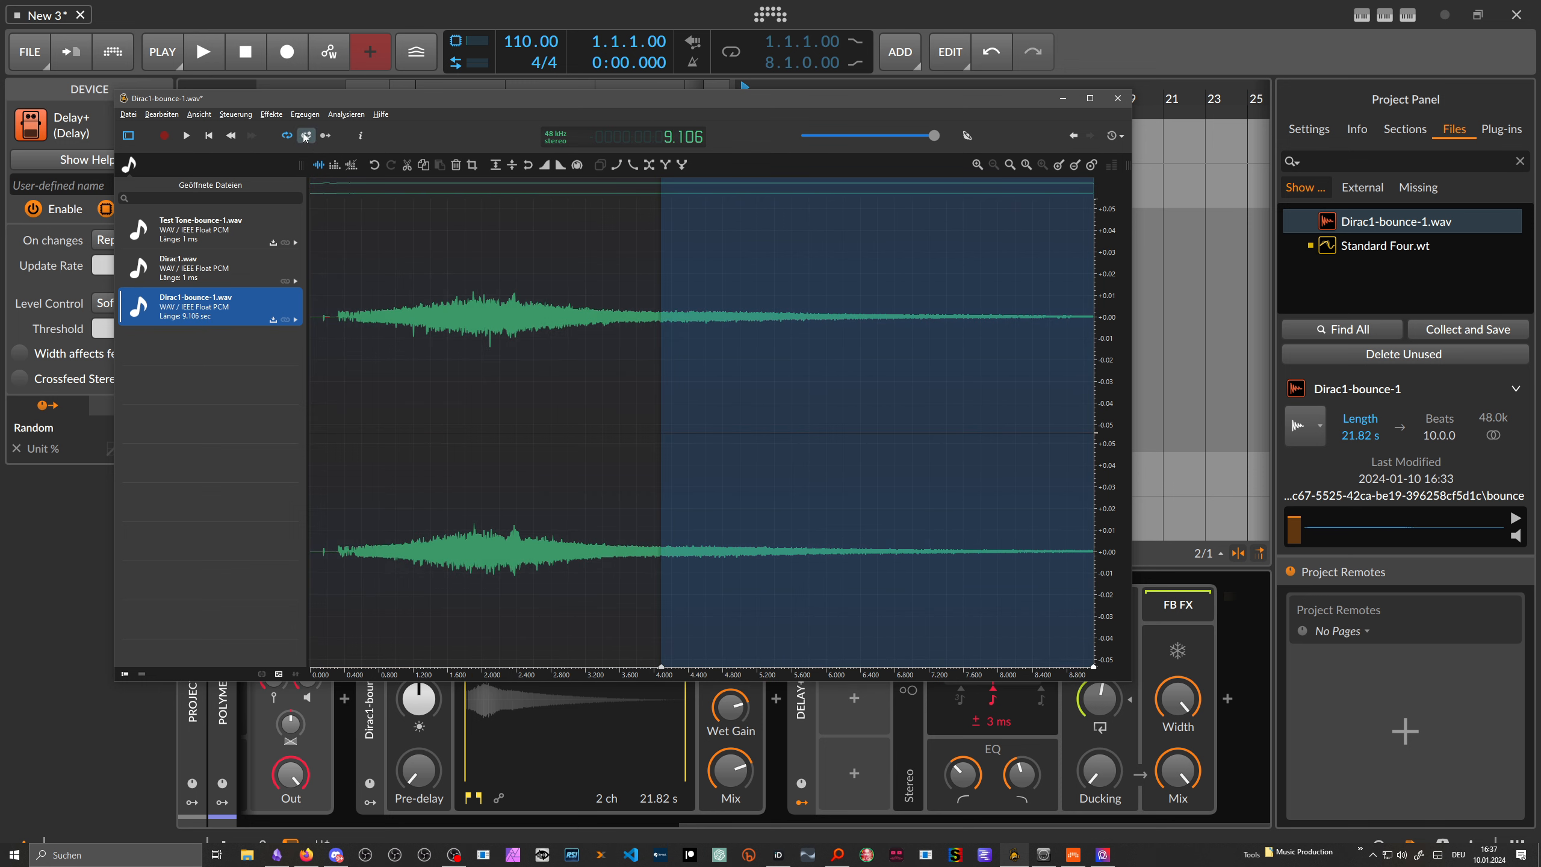
click(271, 114)
mouse_move(305, 242)
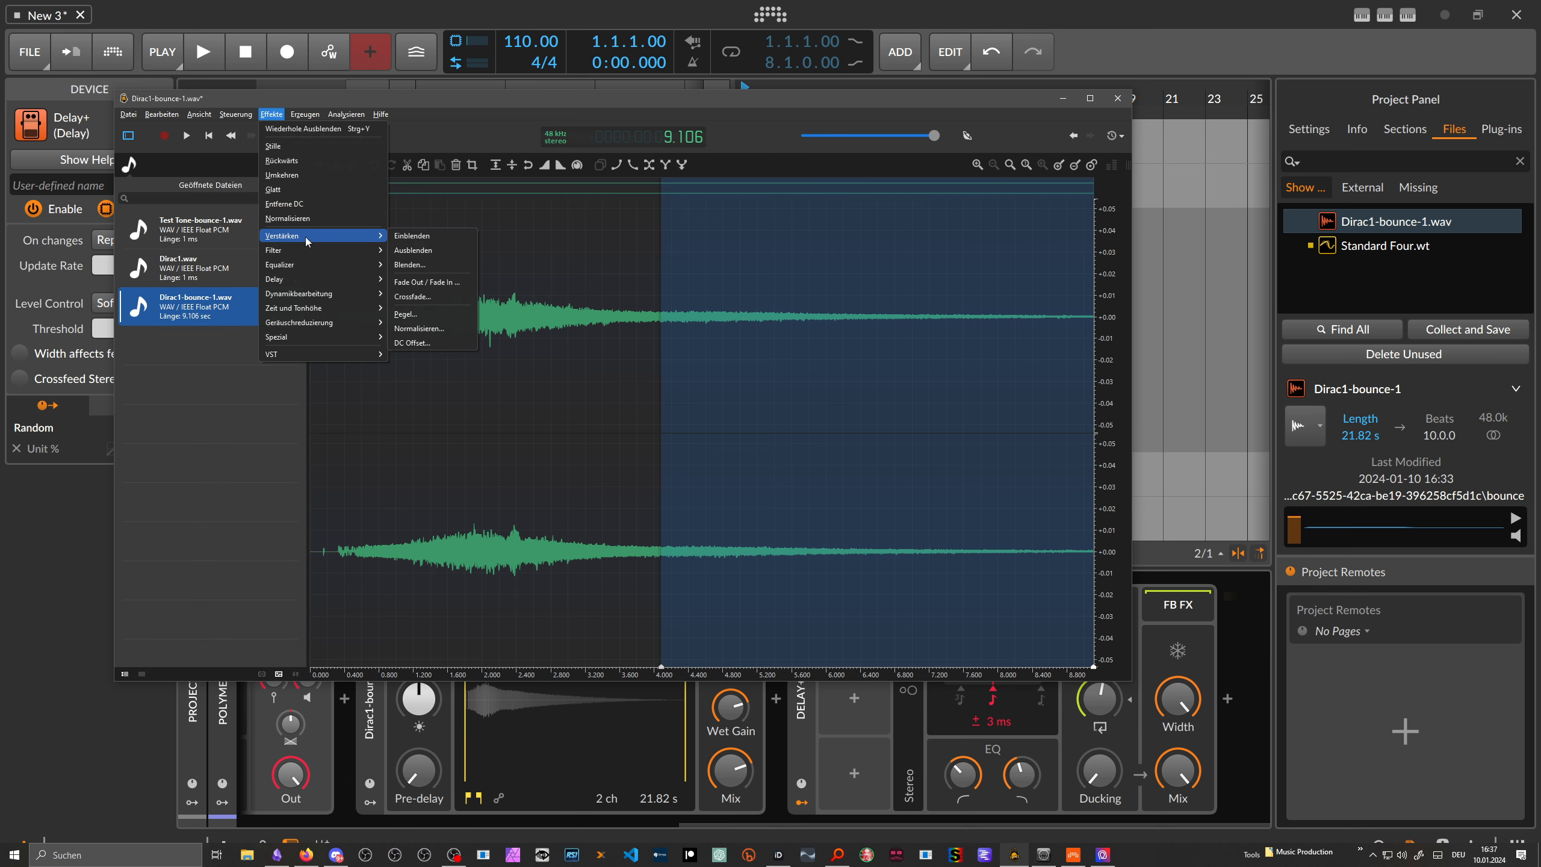
click(418, 250)
click(716, 307)
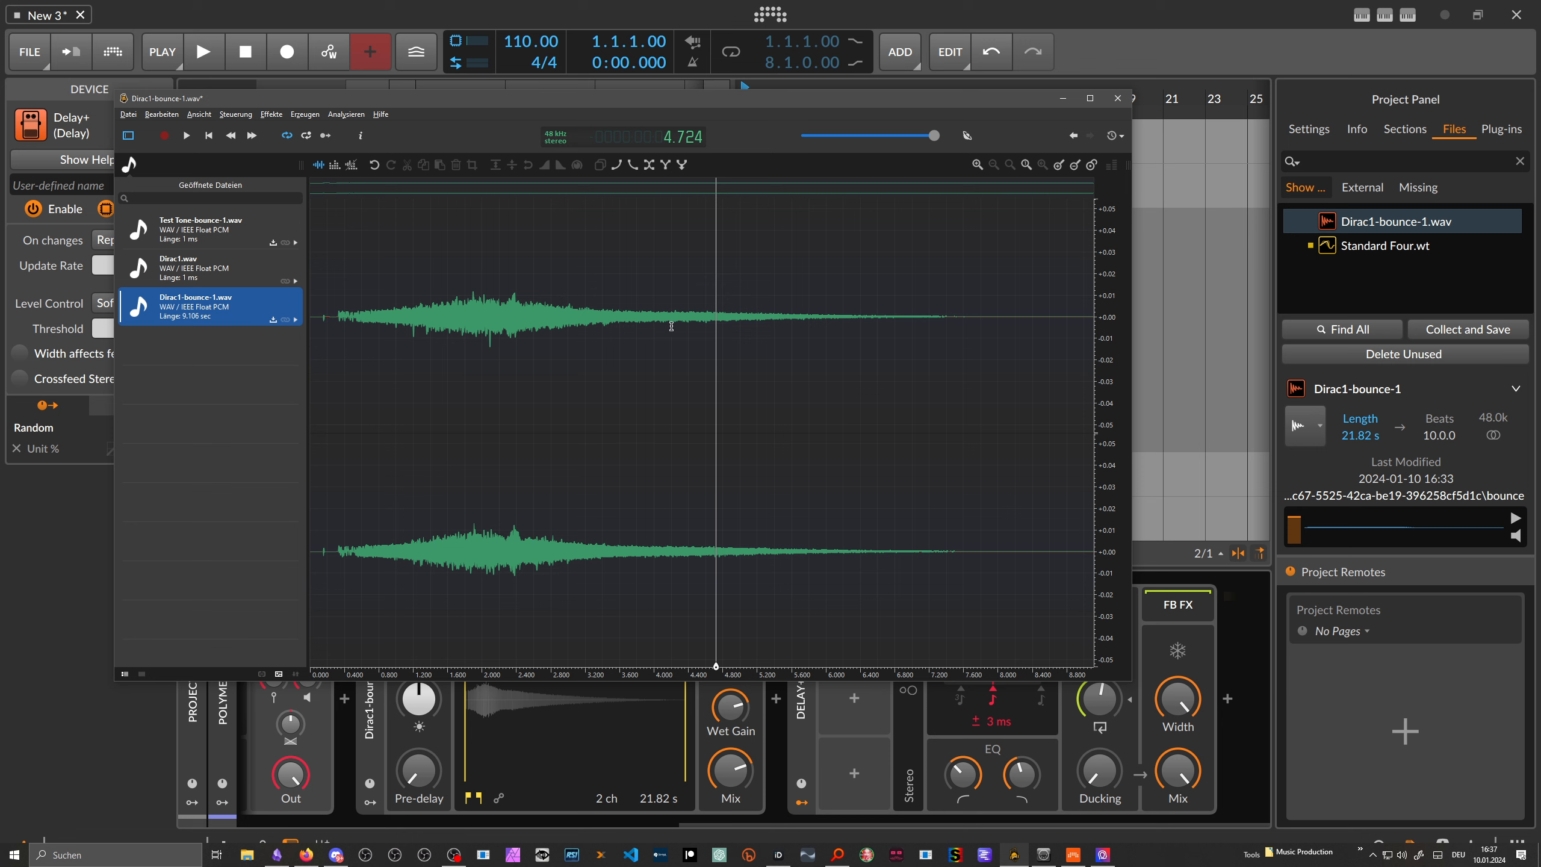
Crop the impulse file to its first 5.053 seconds and fade it out from about 3.07 s to its end.
drag(745, 374, 306, 368)
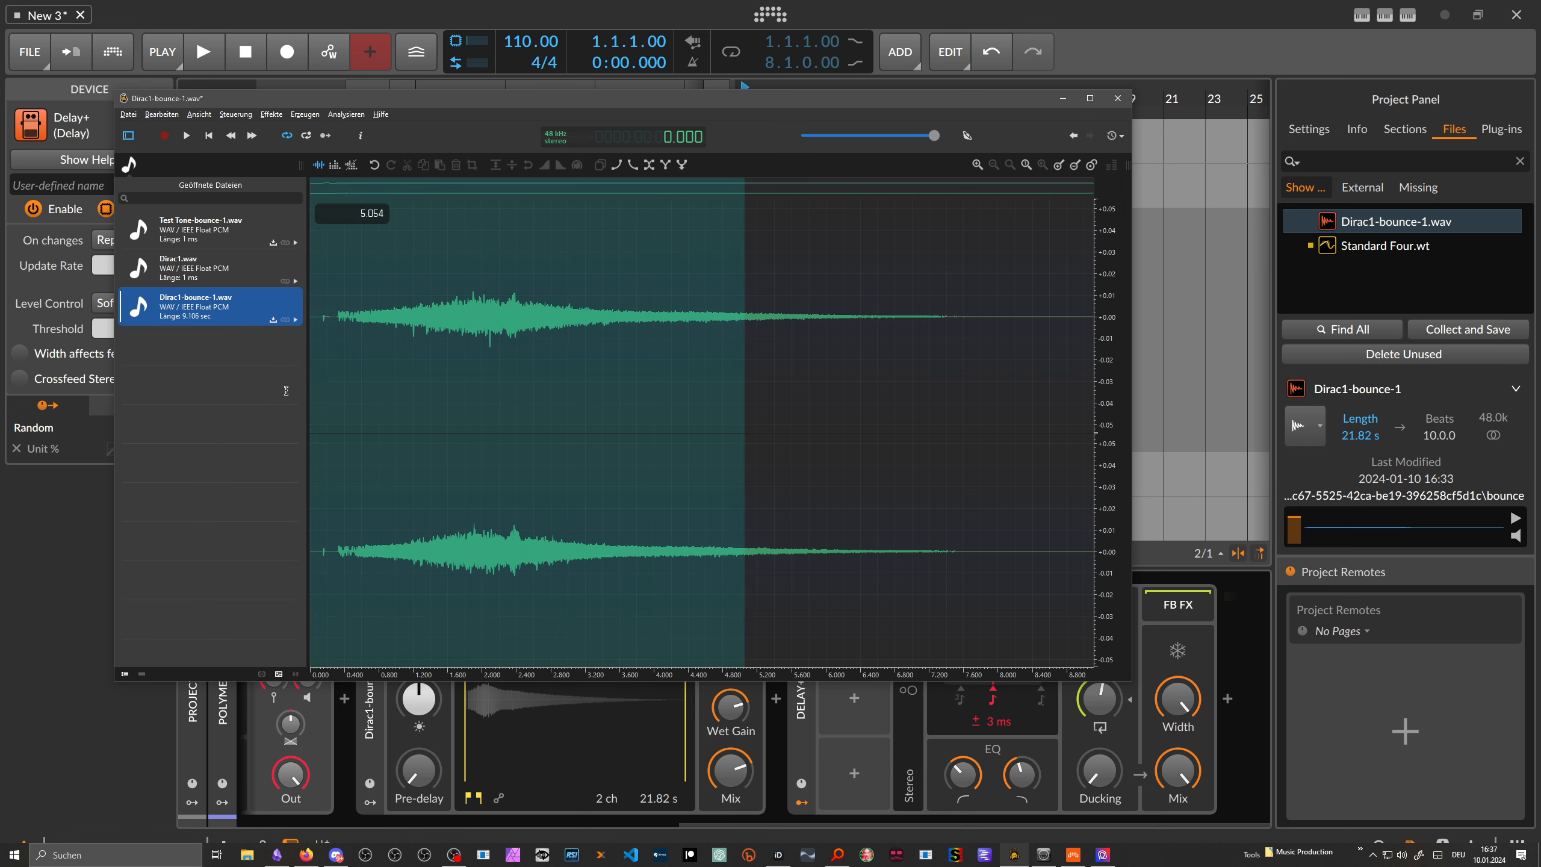
click(472, 165)
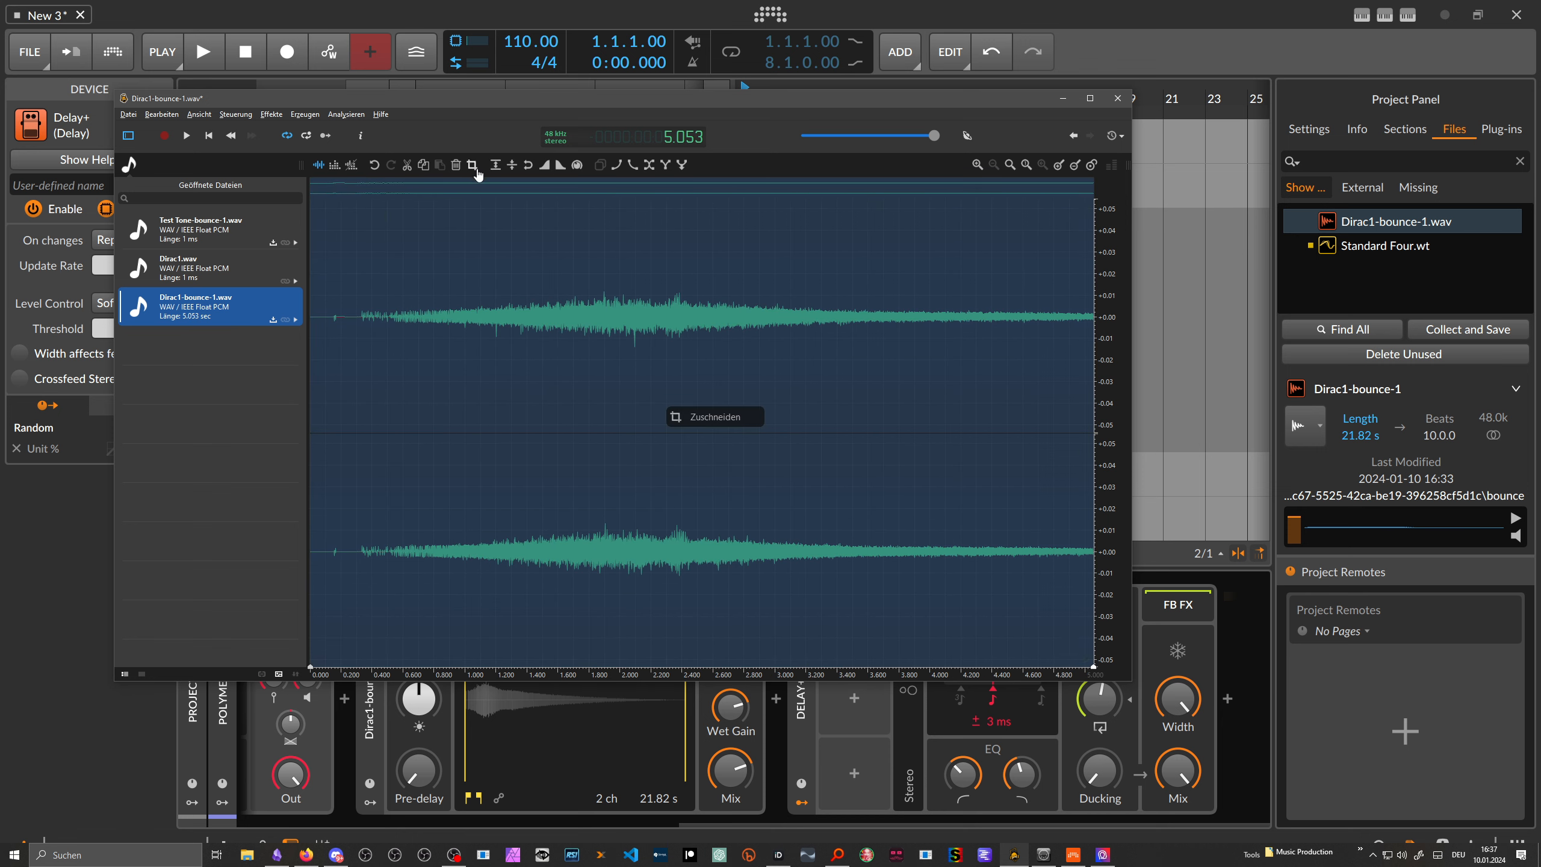
click(912, 364)
drag(788, 364, 1093, 364)
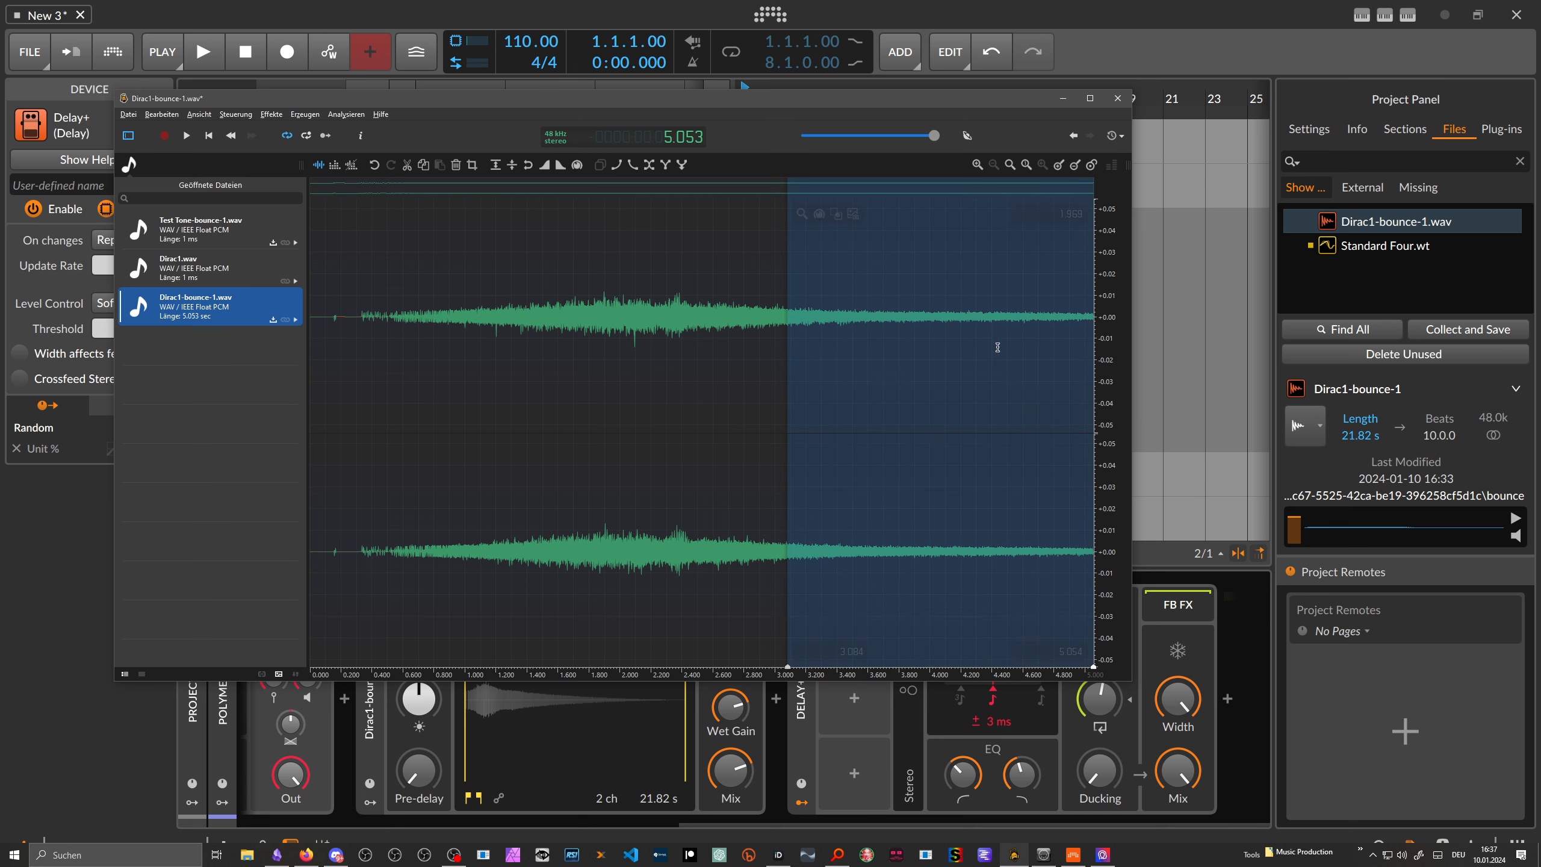
click(271, 115)
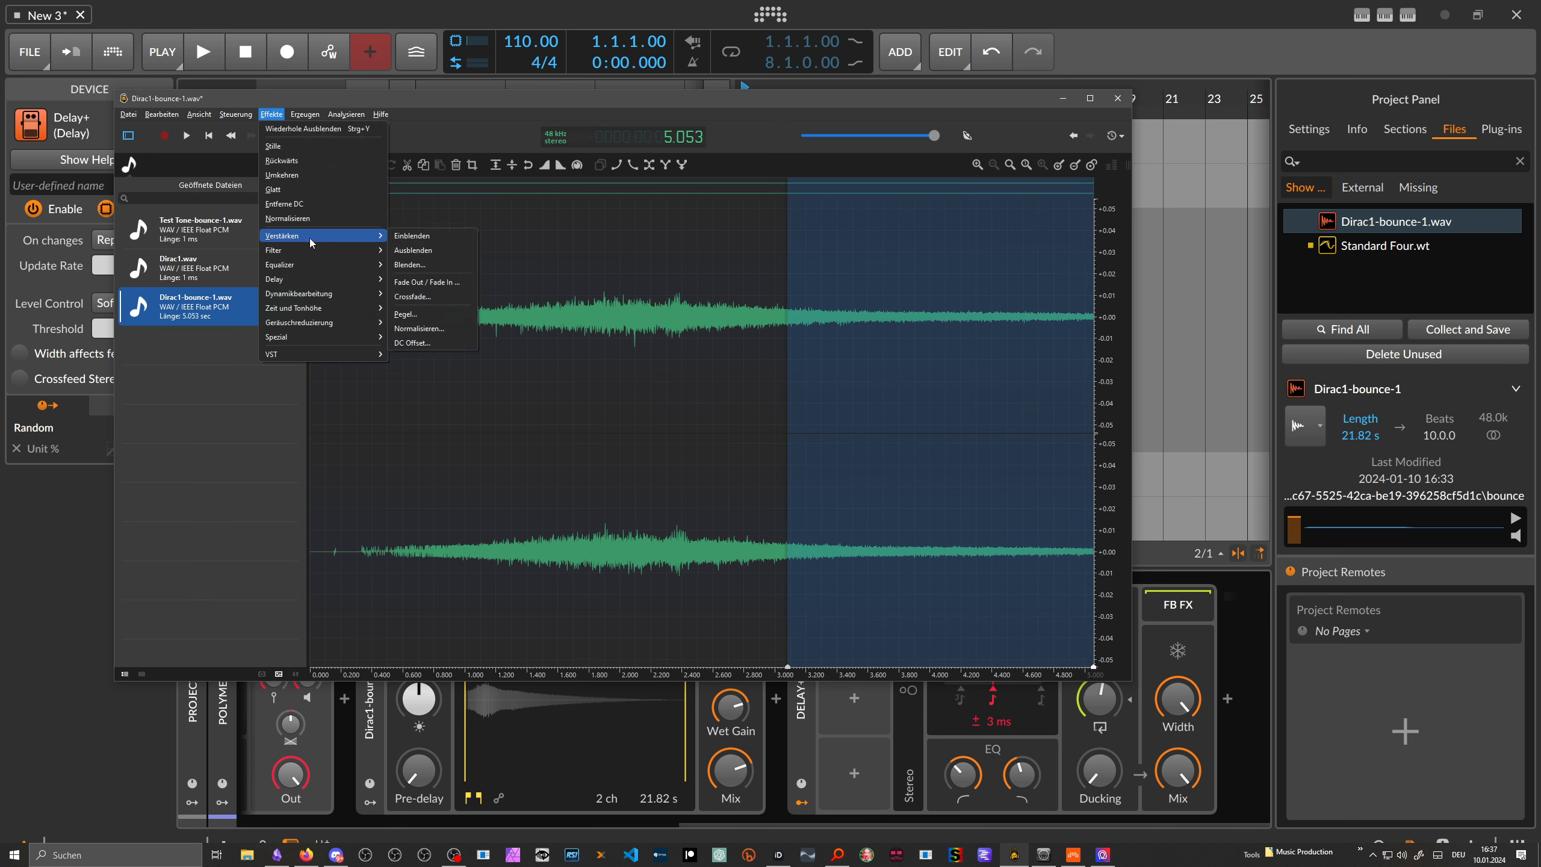
click(434, 252)
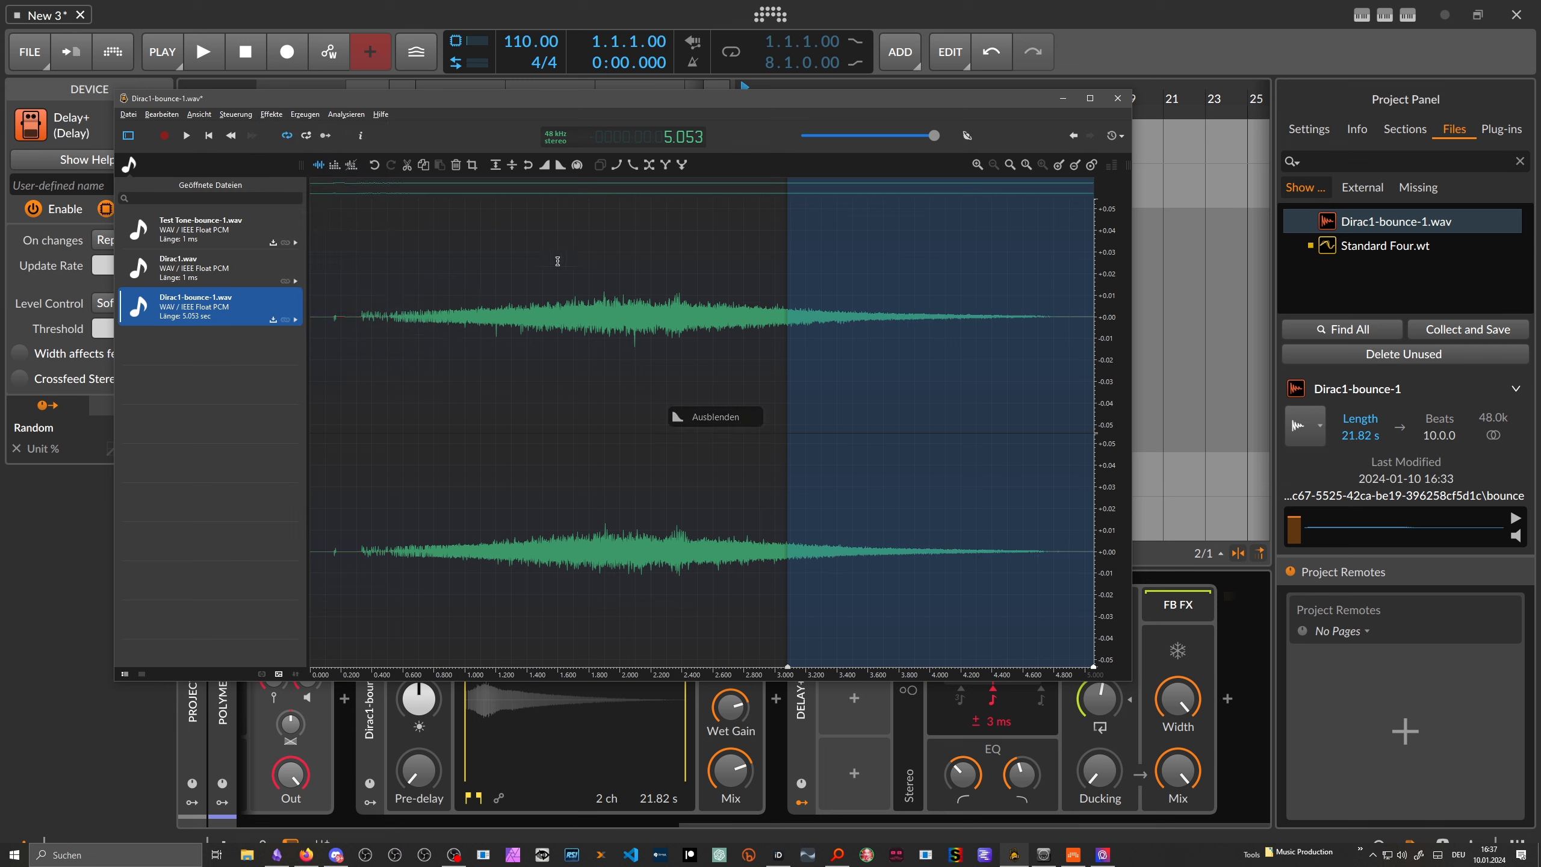
Export the trimmed impulse as an IEEE Float PCM WAV named SM-Maximalizm.wav in the _RecentSounds folder.
click(128, 114)
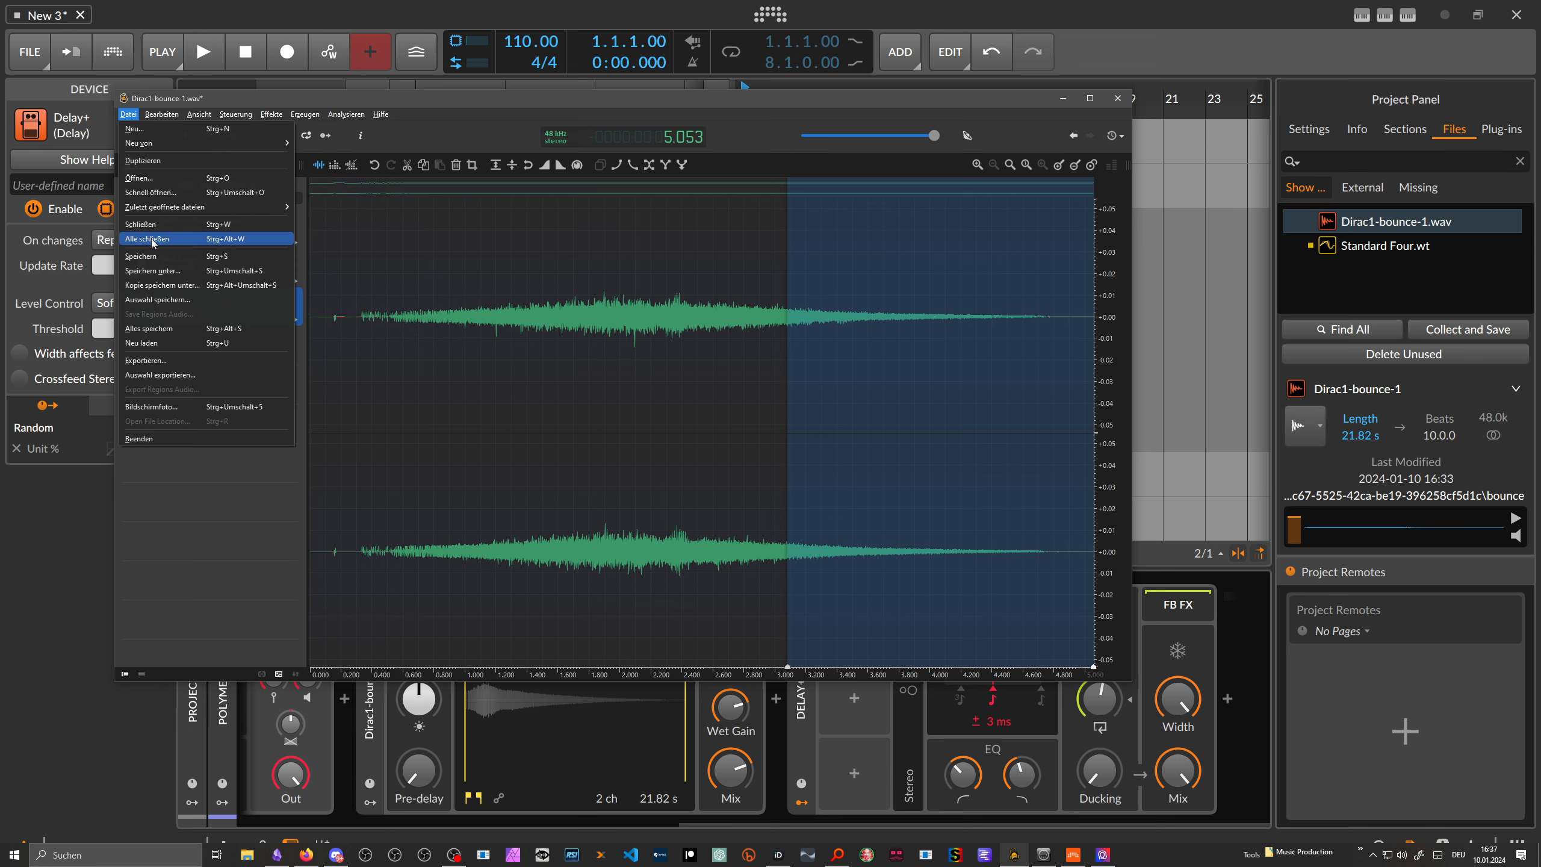
click(199, 360)
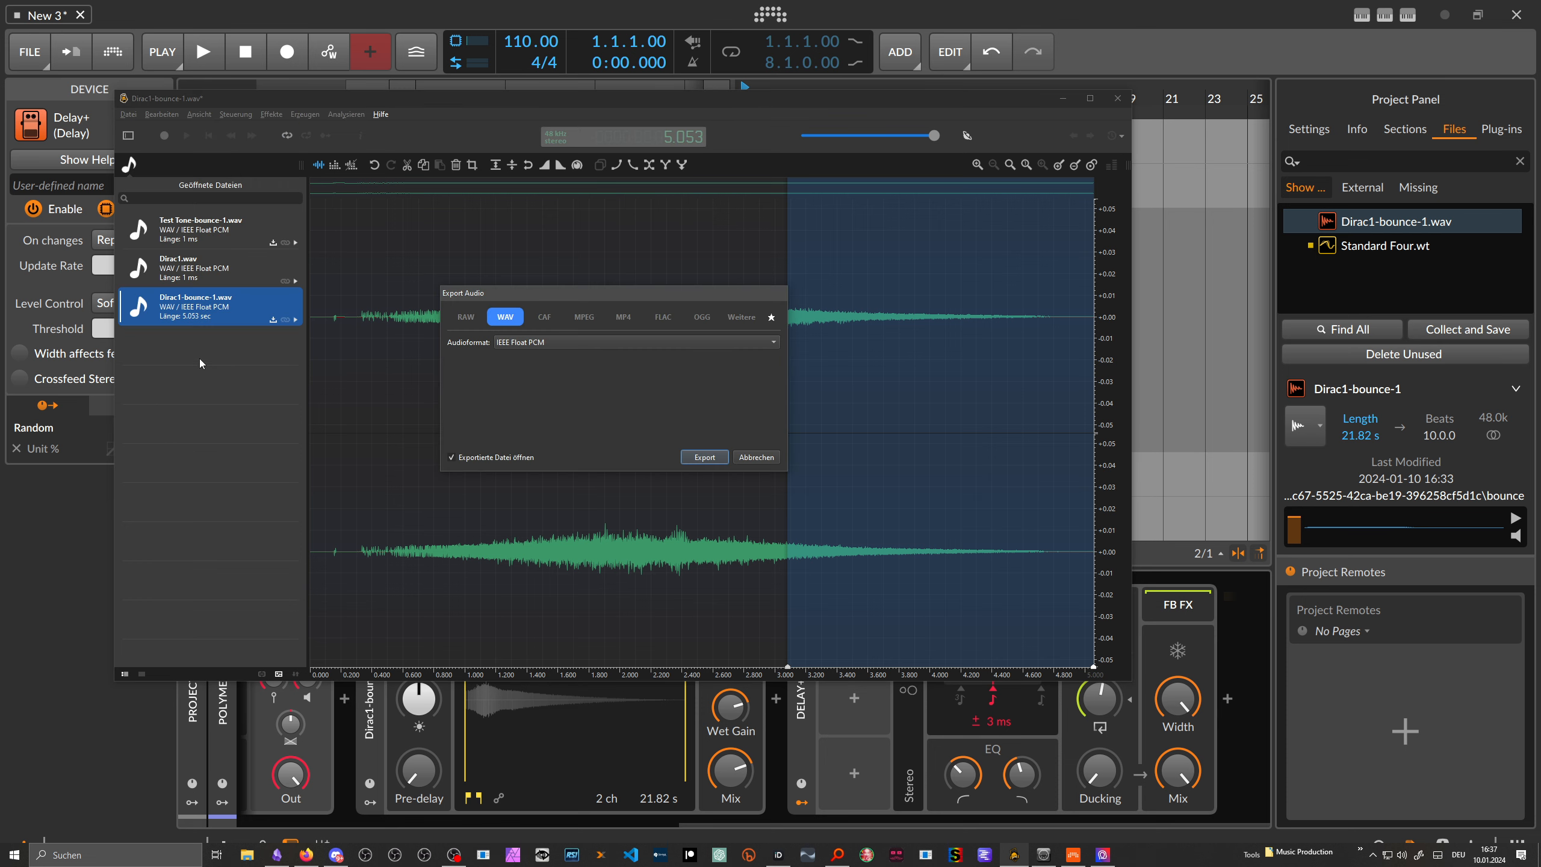
click(701, 457)
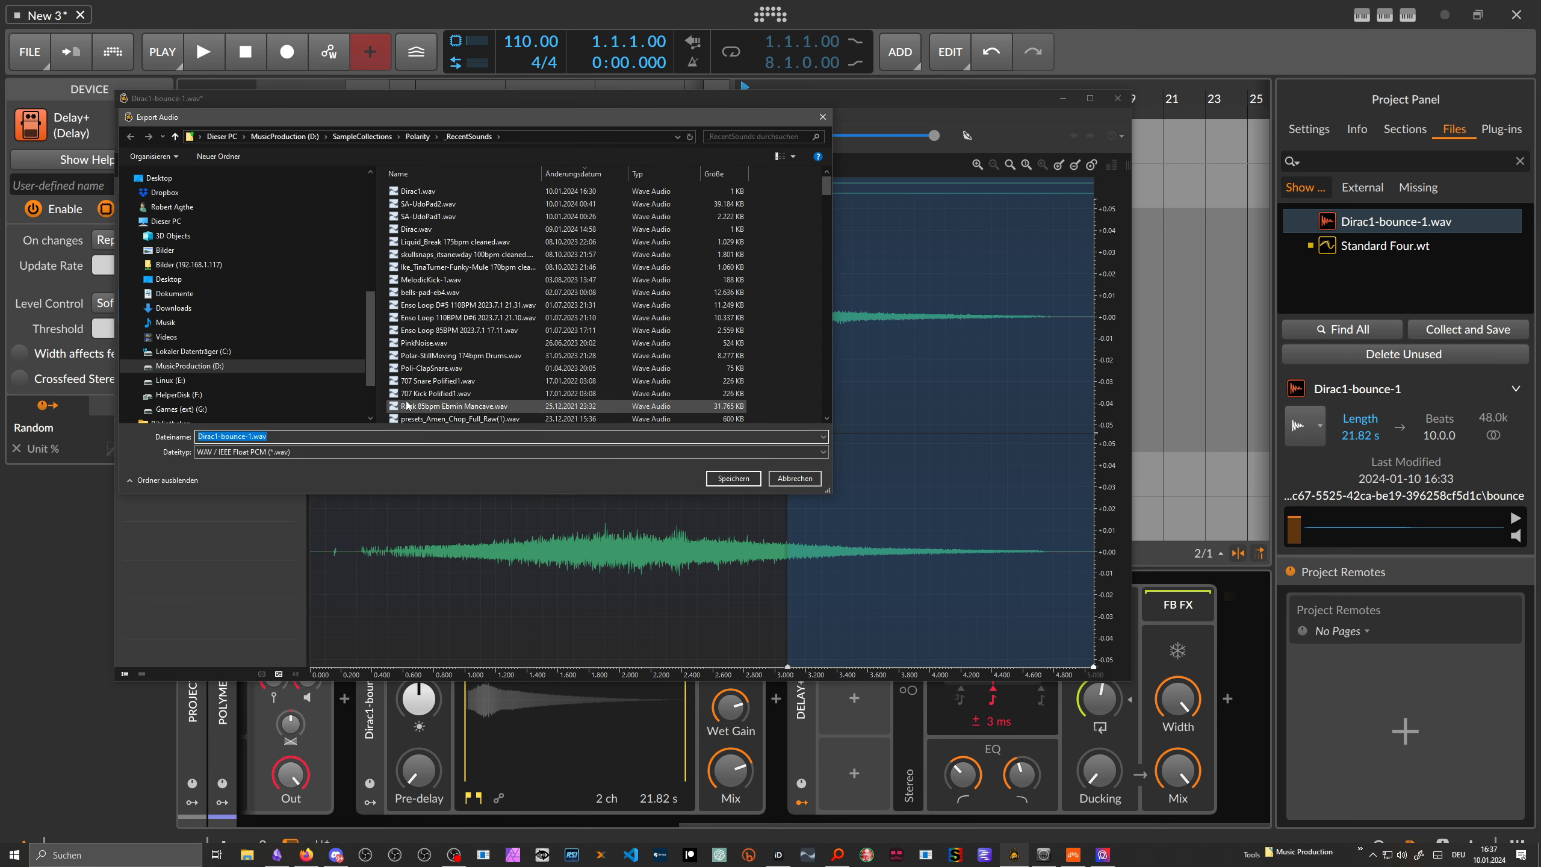
key(Home)
key(shift+Right)
key(shift+Right)
key(shift+Right)
text(SM)
key(Return)
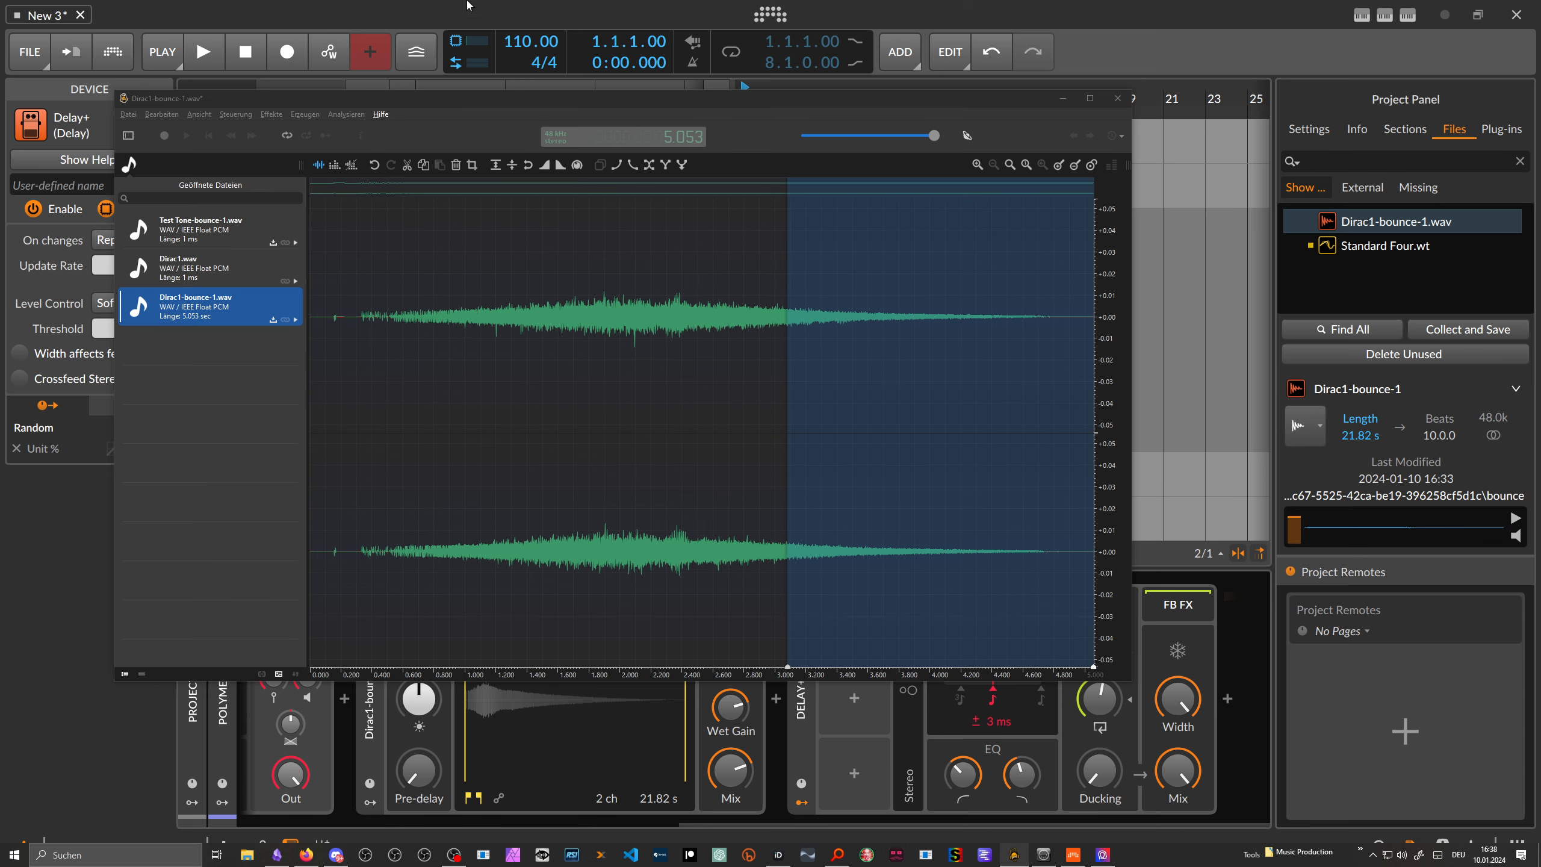
Find SM-Maximalizm.wav in the Everything file list and load it as the impulse response of Bitwig's Convolution.
click(423, 19)
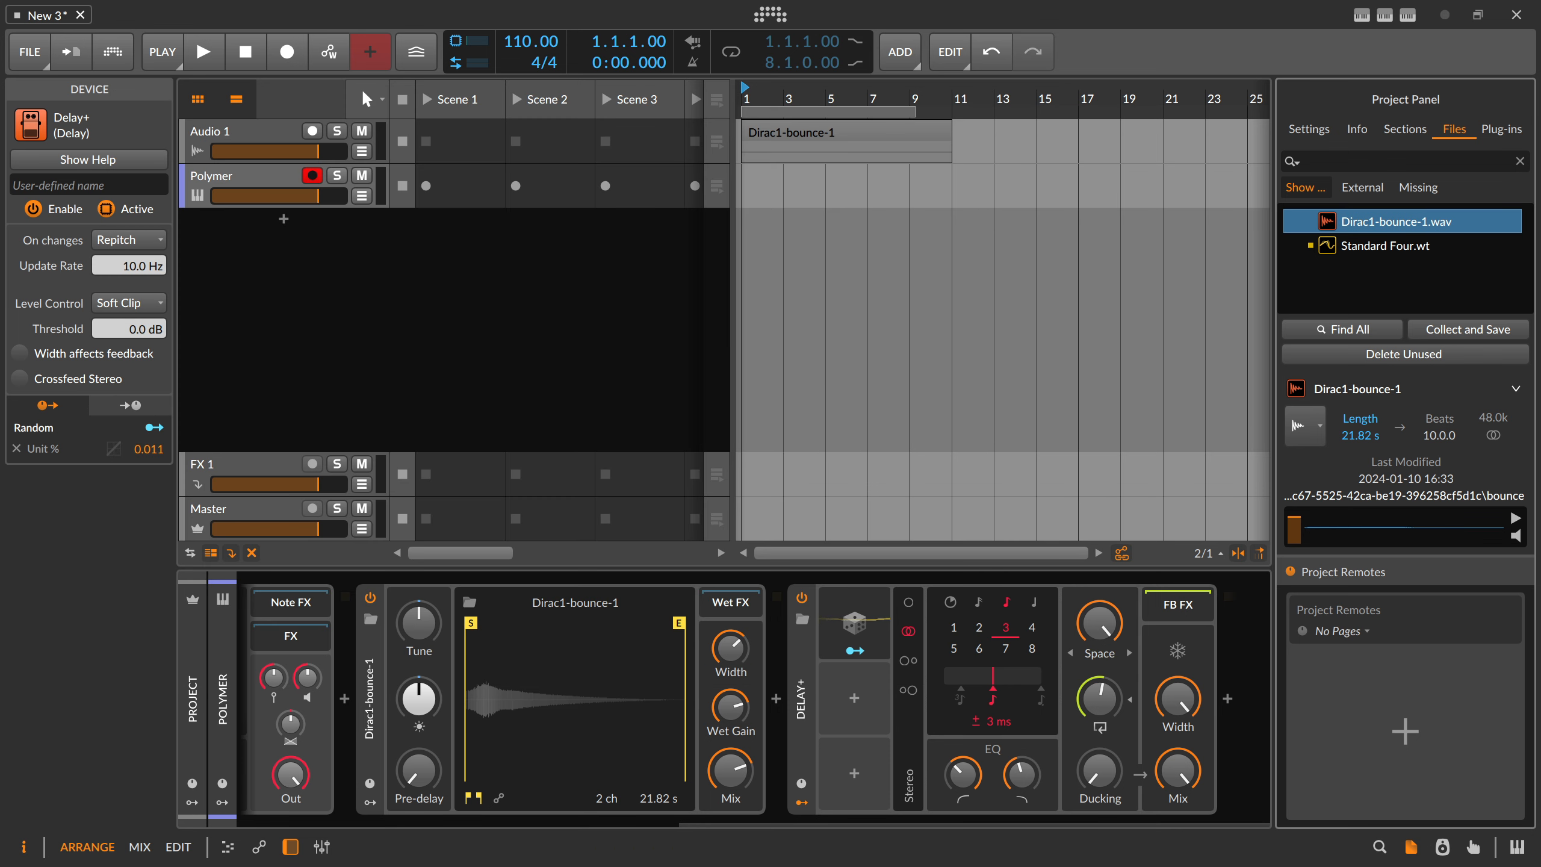
key(alt+Tab)
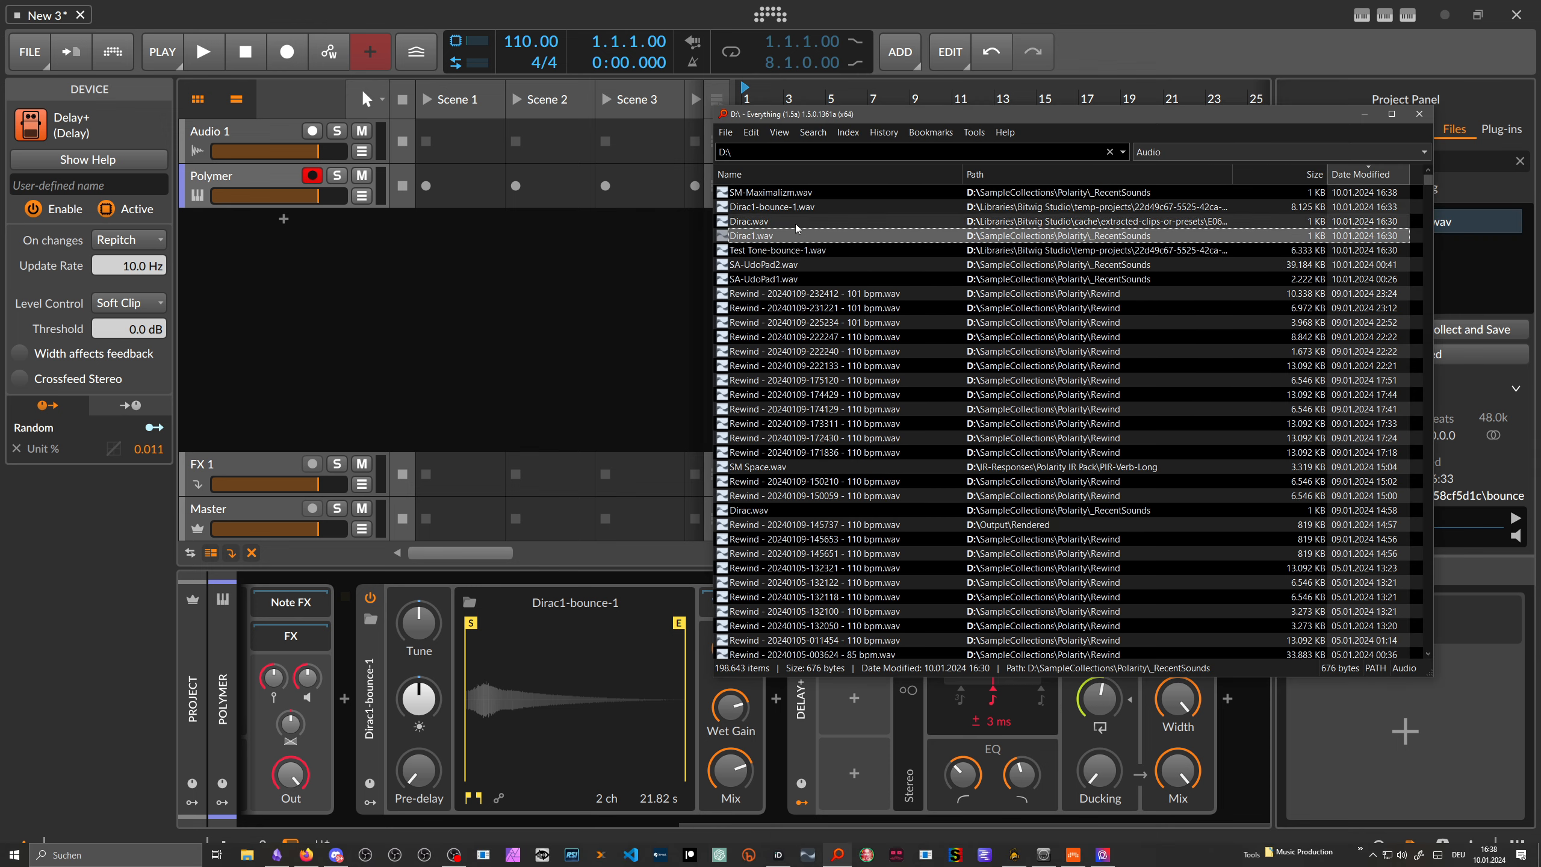
click(777, 193)
drag(778, 193, 587, 711)
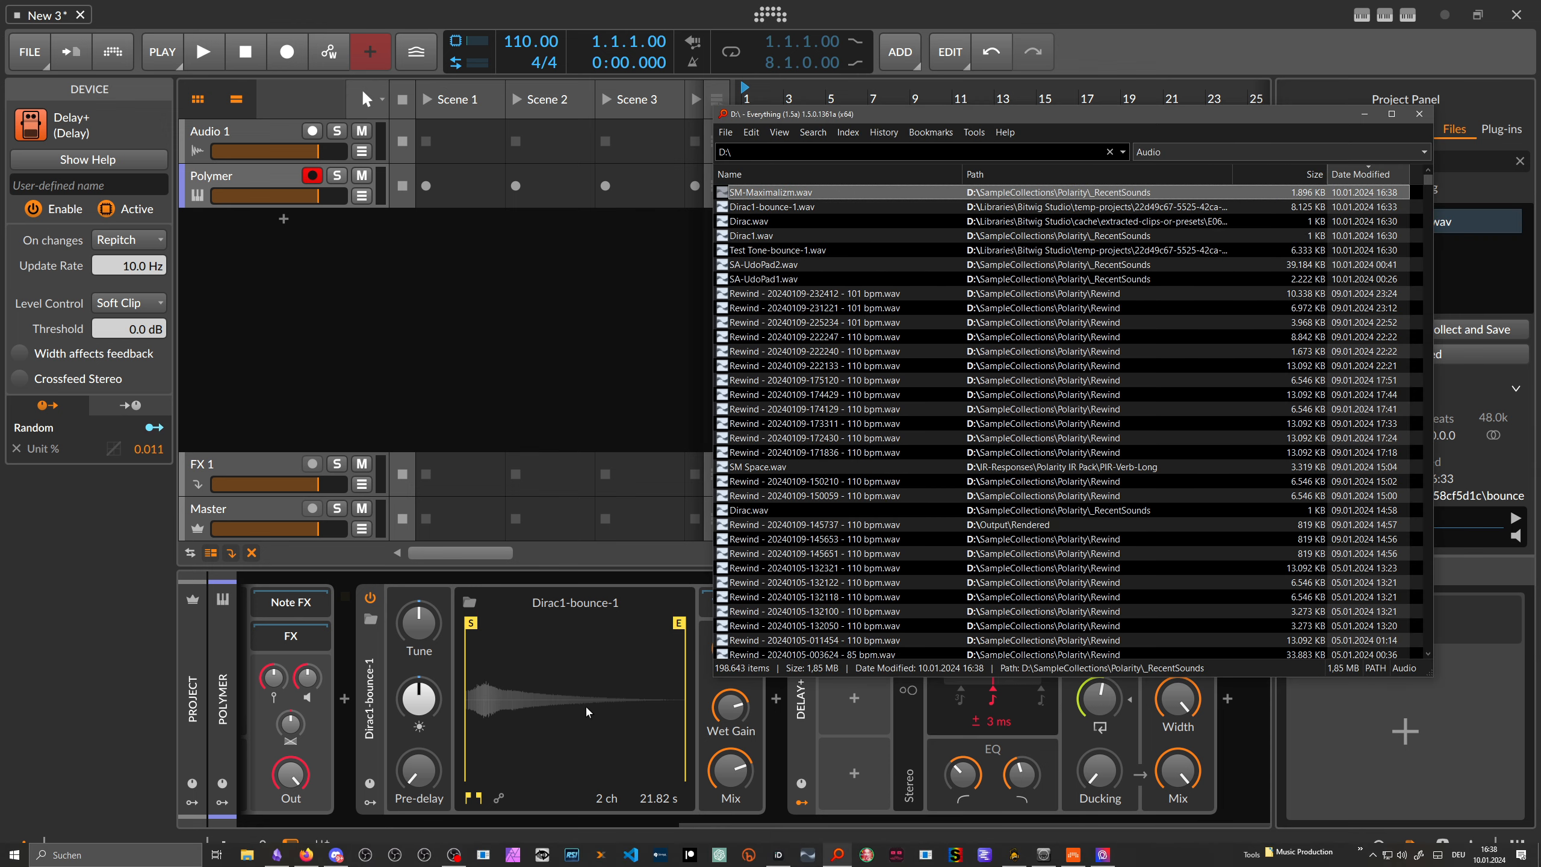
click(417, 706)
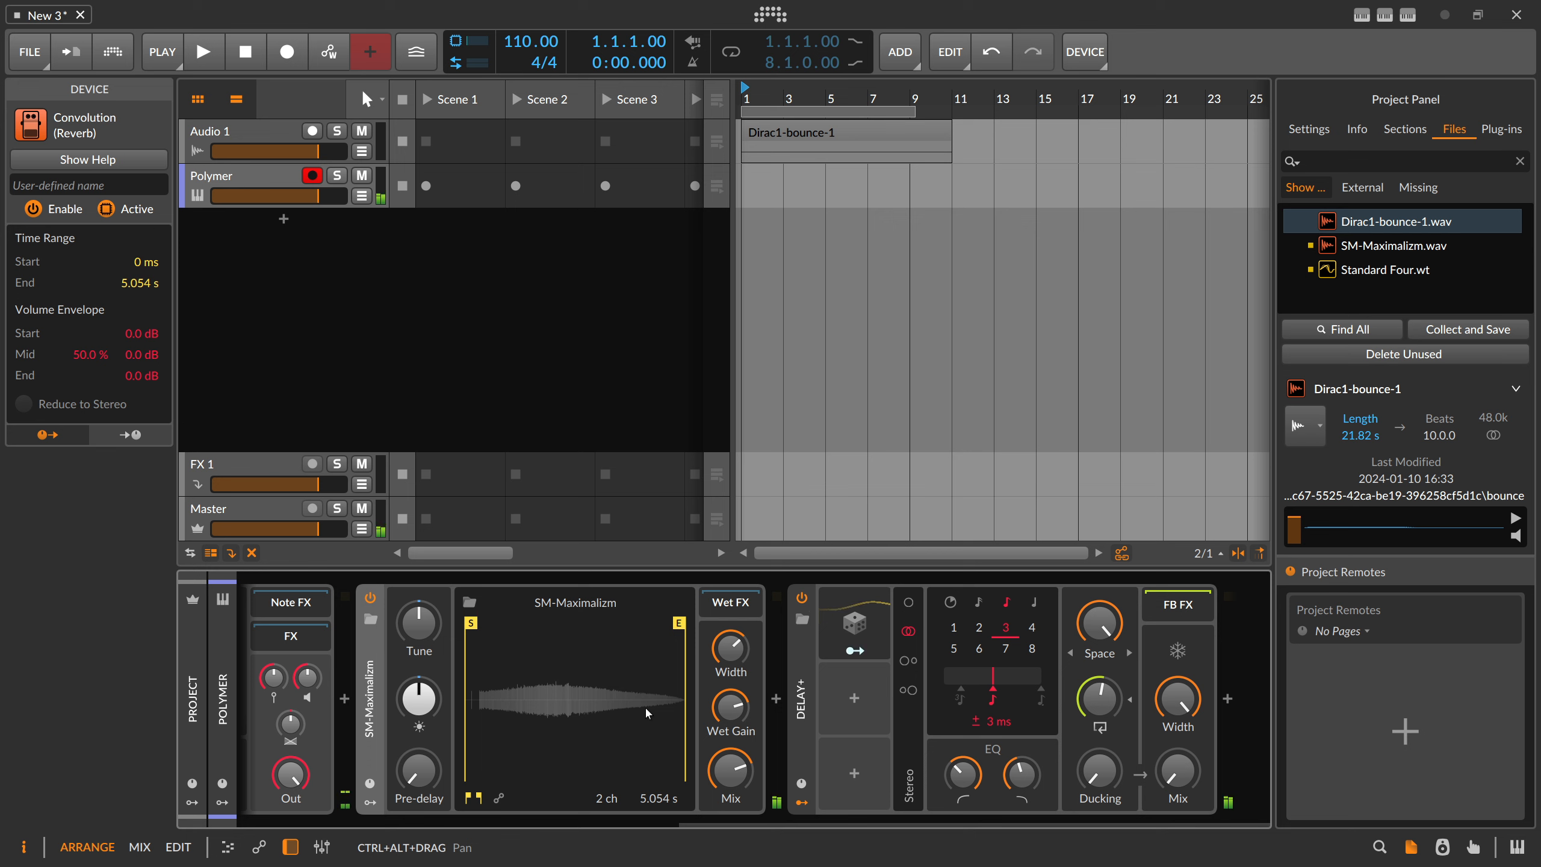
Raise the Convolution's wet gain, then set the Delay+ high cut to 2.96 kHz and adjust its mix and feedback.
drag(733, 708, 733, 664)
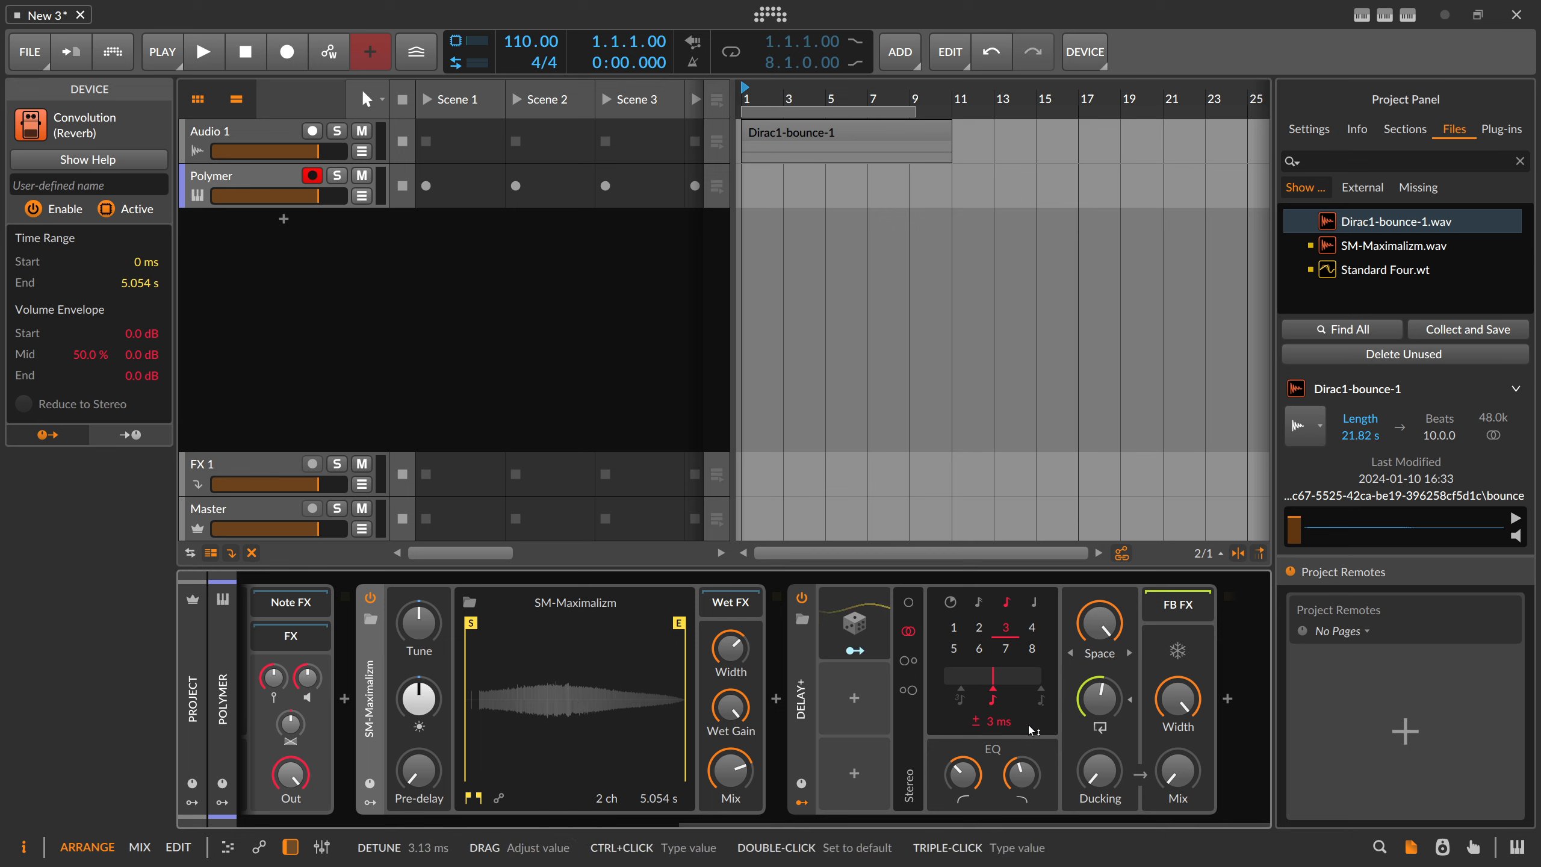
drag(1021, 774, 1021, 755)
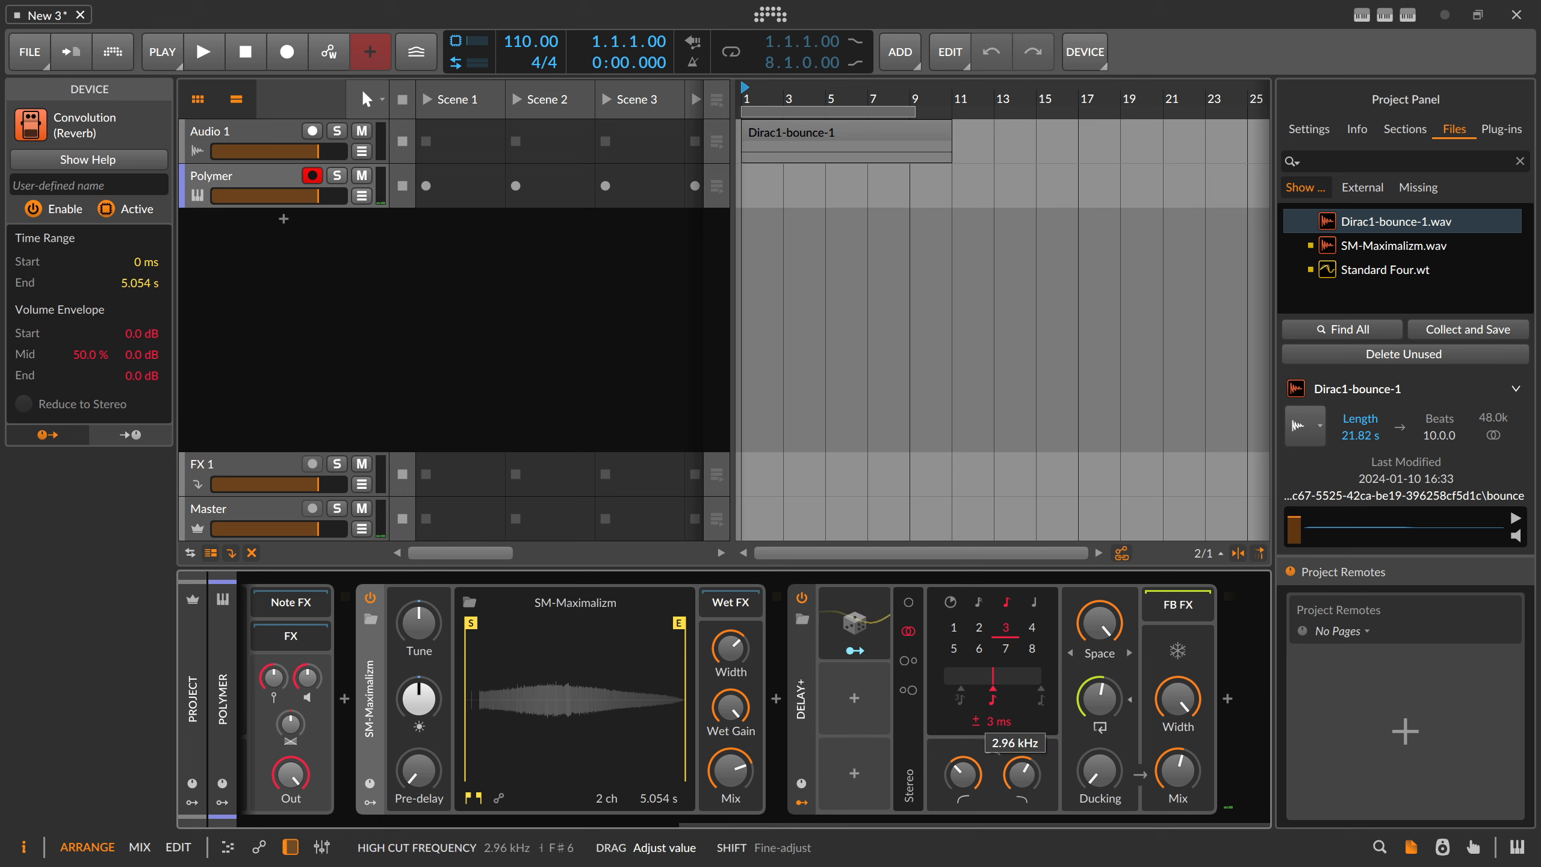
drag(1177, 768, 1177, 734)
drag(1100, 698, 1099, 677)
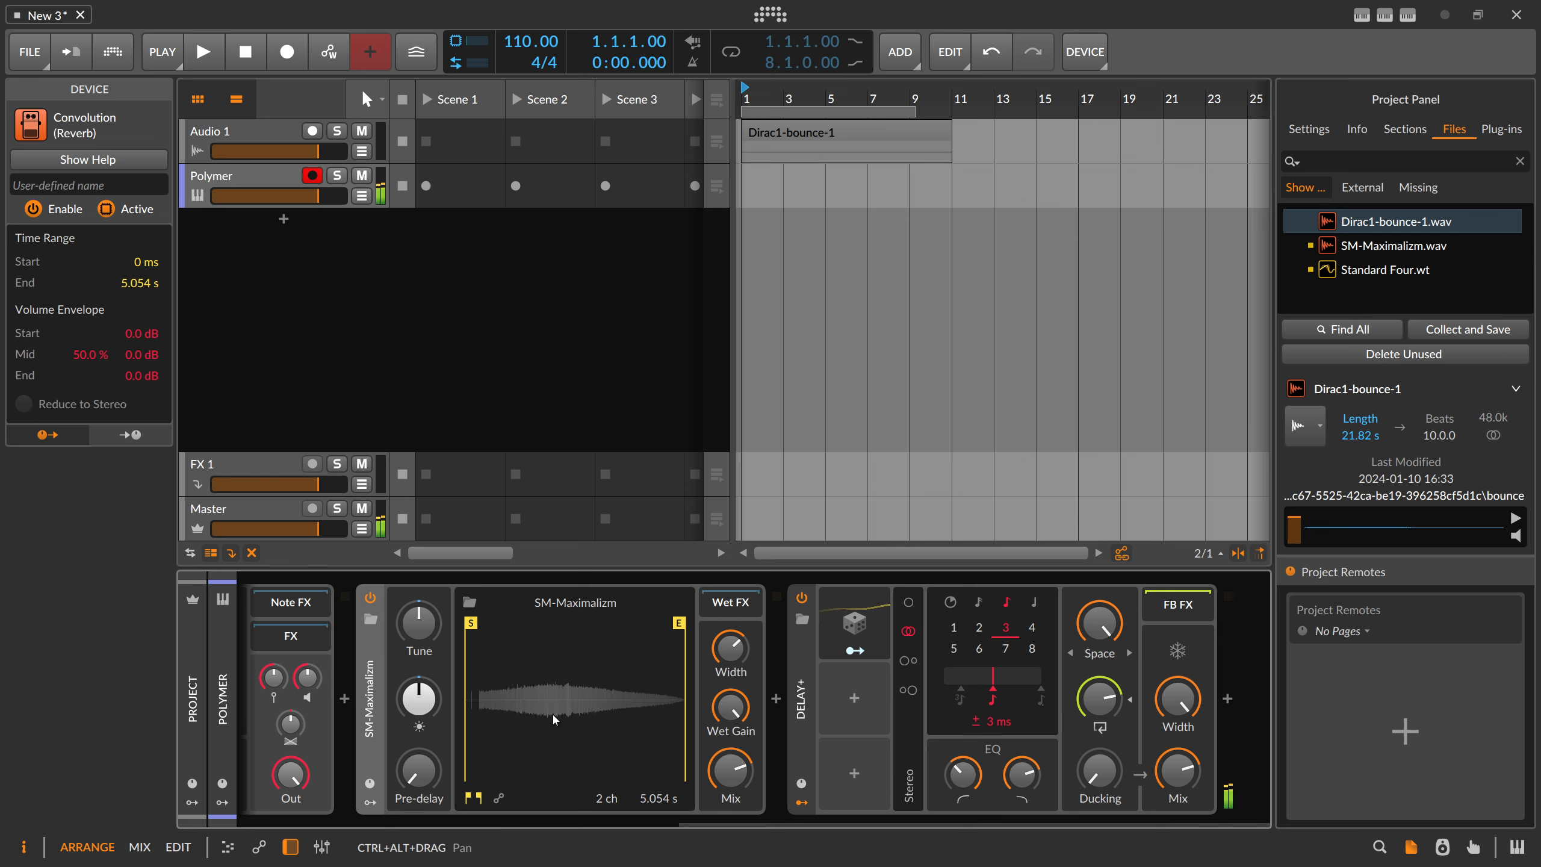
Replace the Delay+ after the Convolution with a Delay-2 device.
click(795, 698)
key(Delete)
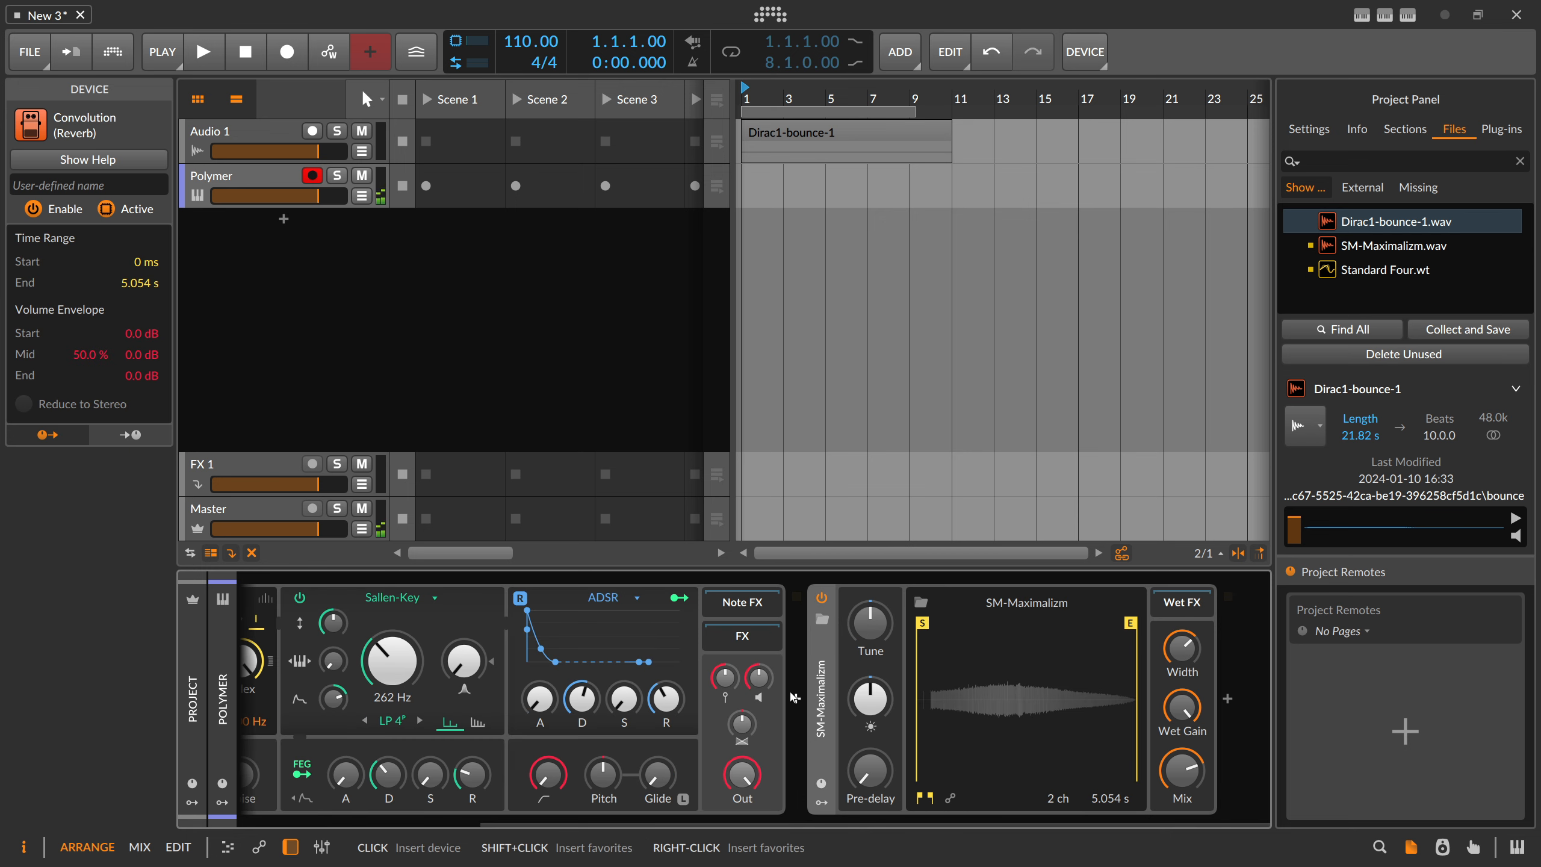
click(1225, 699)
text(delay)
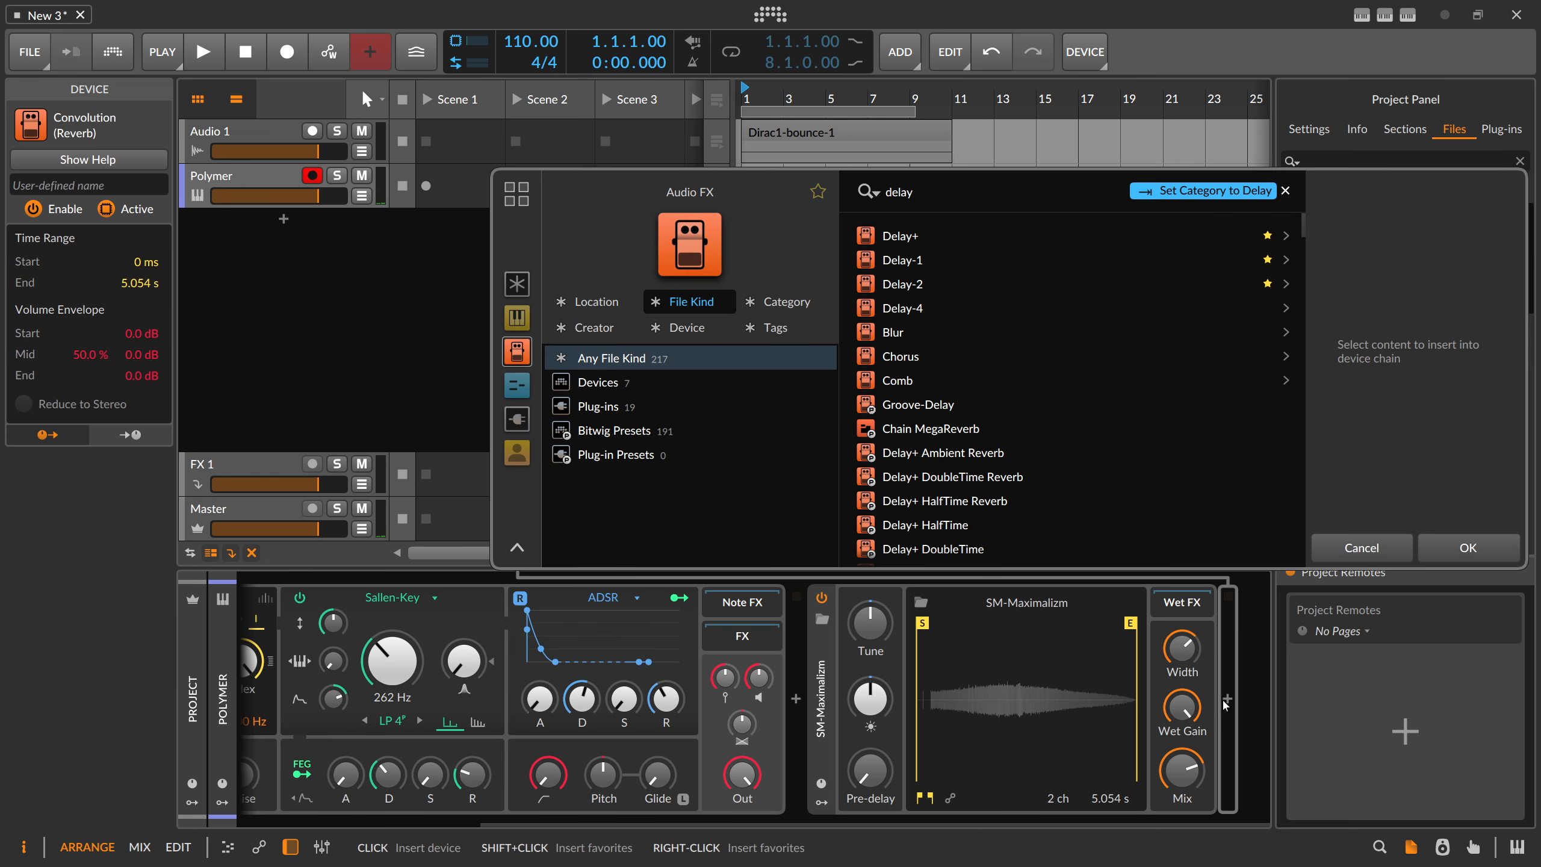
key(Down)
key(Down)
key(Down)
key(Return)
Adjust the Delay-2 mix and the feedback amounts of its left and right channels.
drag(912, 824, 1158, 828)
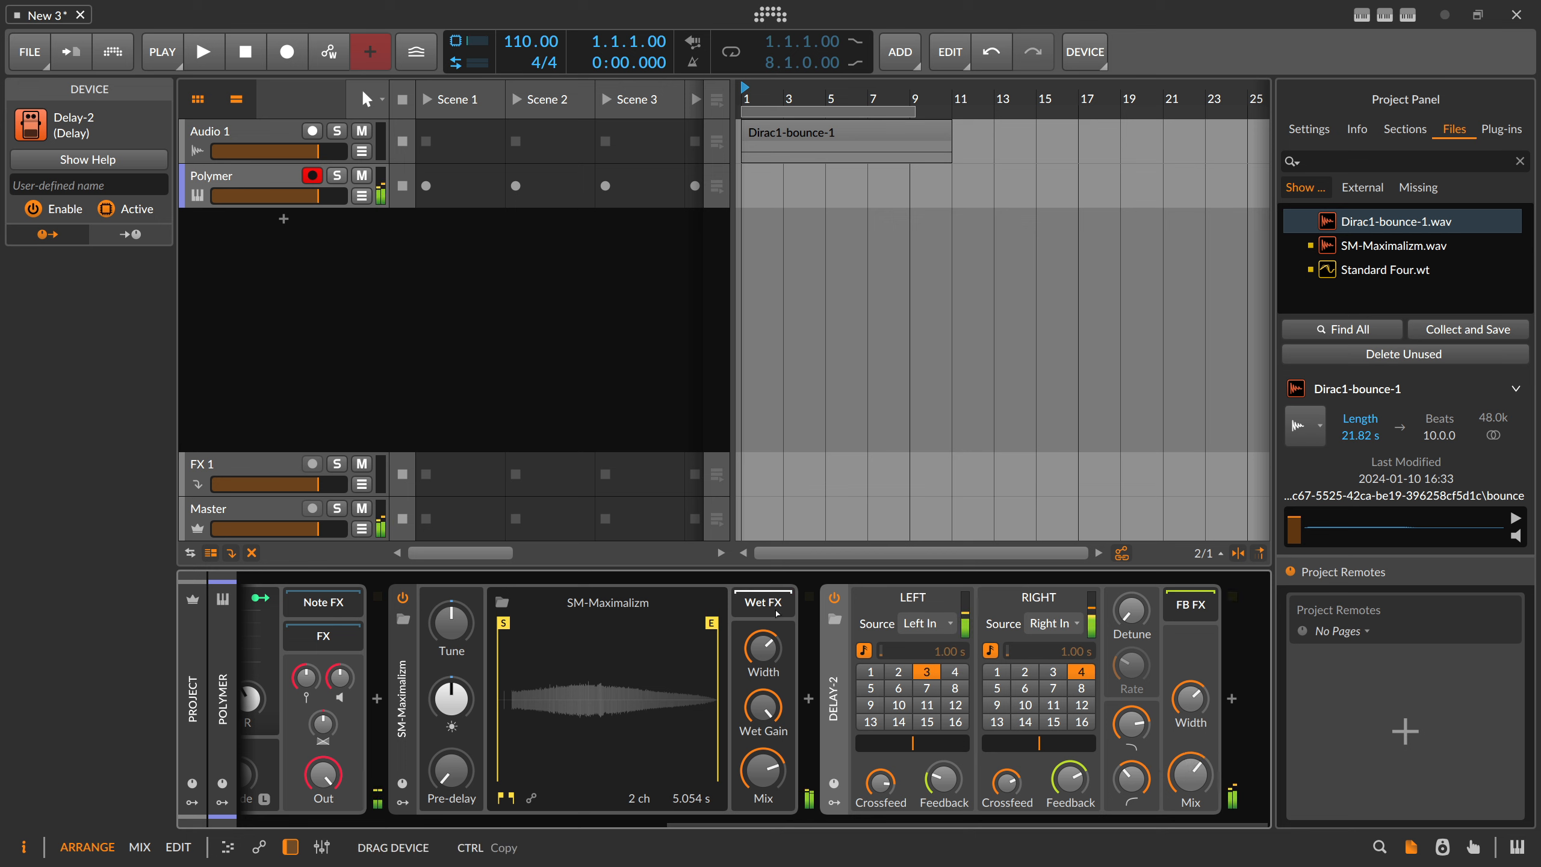
drag(1190, 774, 1190, 765)
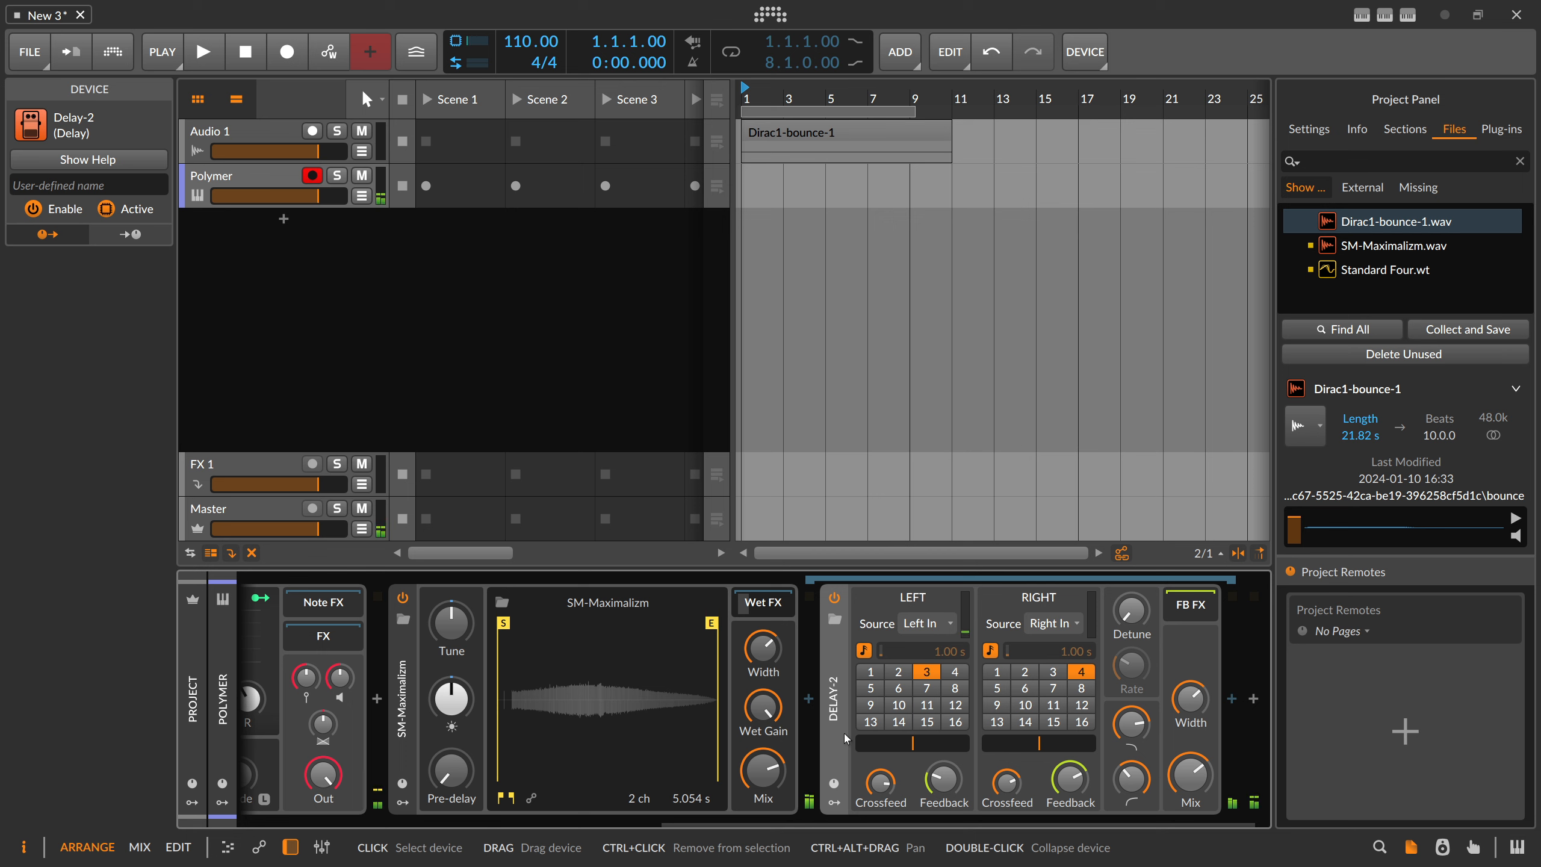
drag(945, 780, 945, 759)
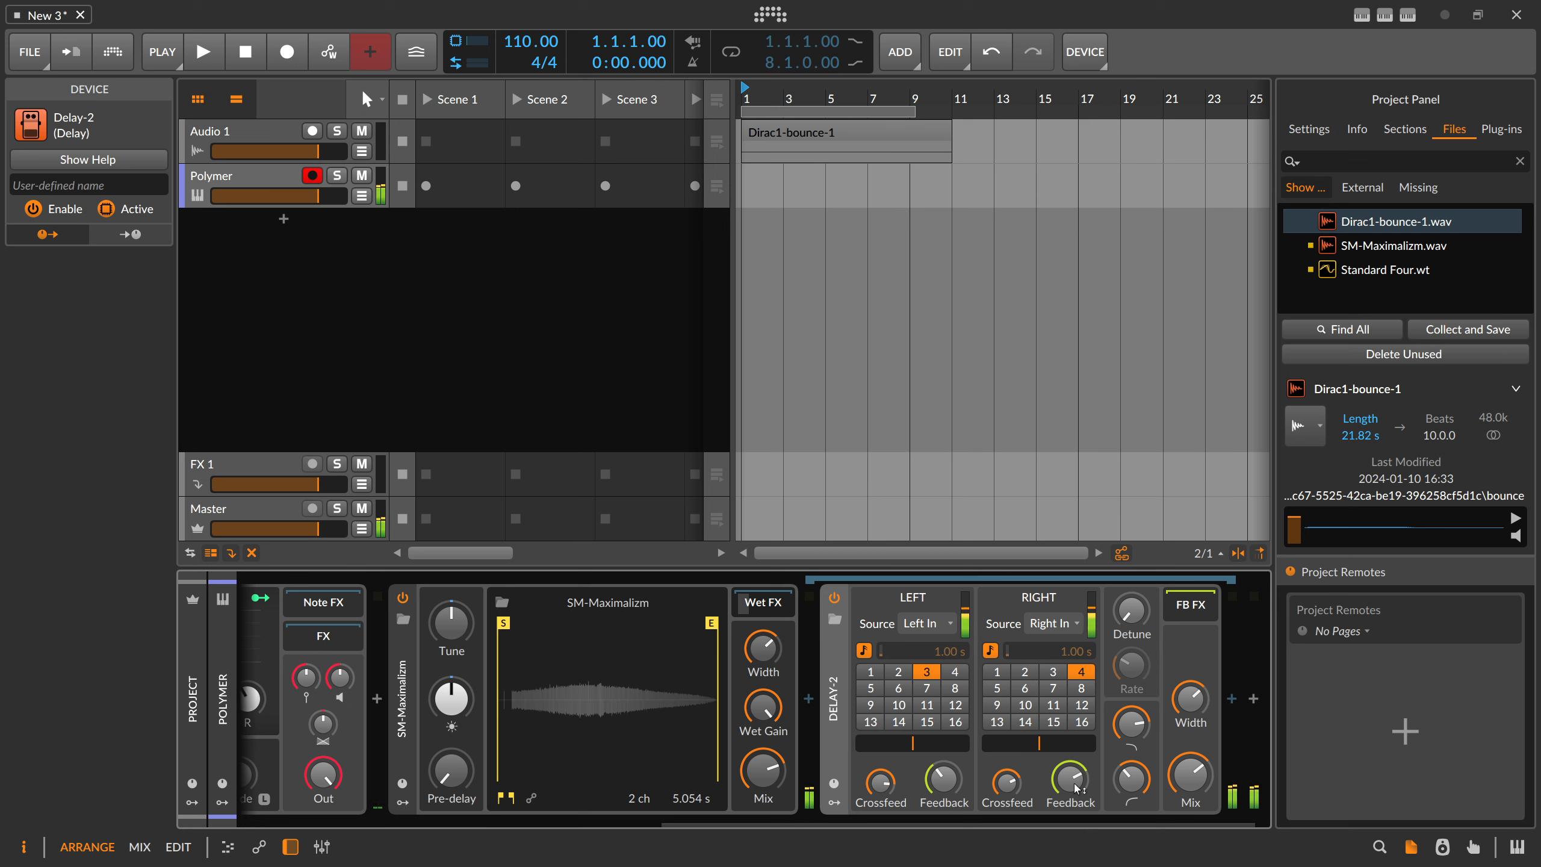
drag(1072, 782, 1076, 787)
Try a Reverb in front of the Convolution, inspecting the devices in its Tank FX chain, and remove it again.
click(379, 698)
text(reverb)
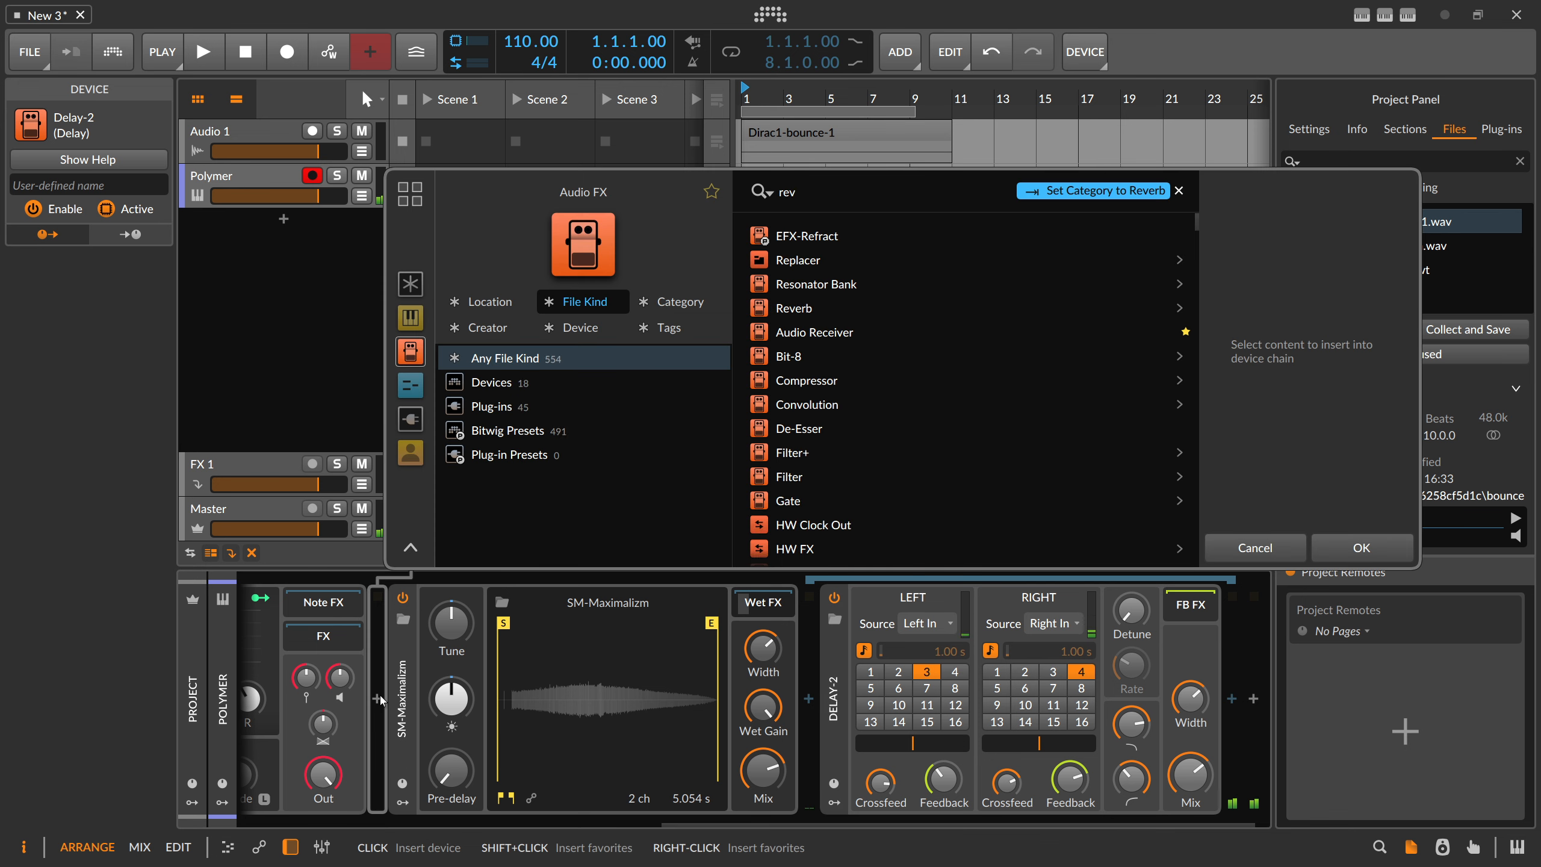
key(Return)
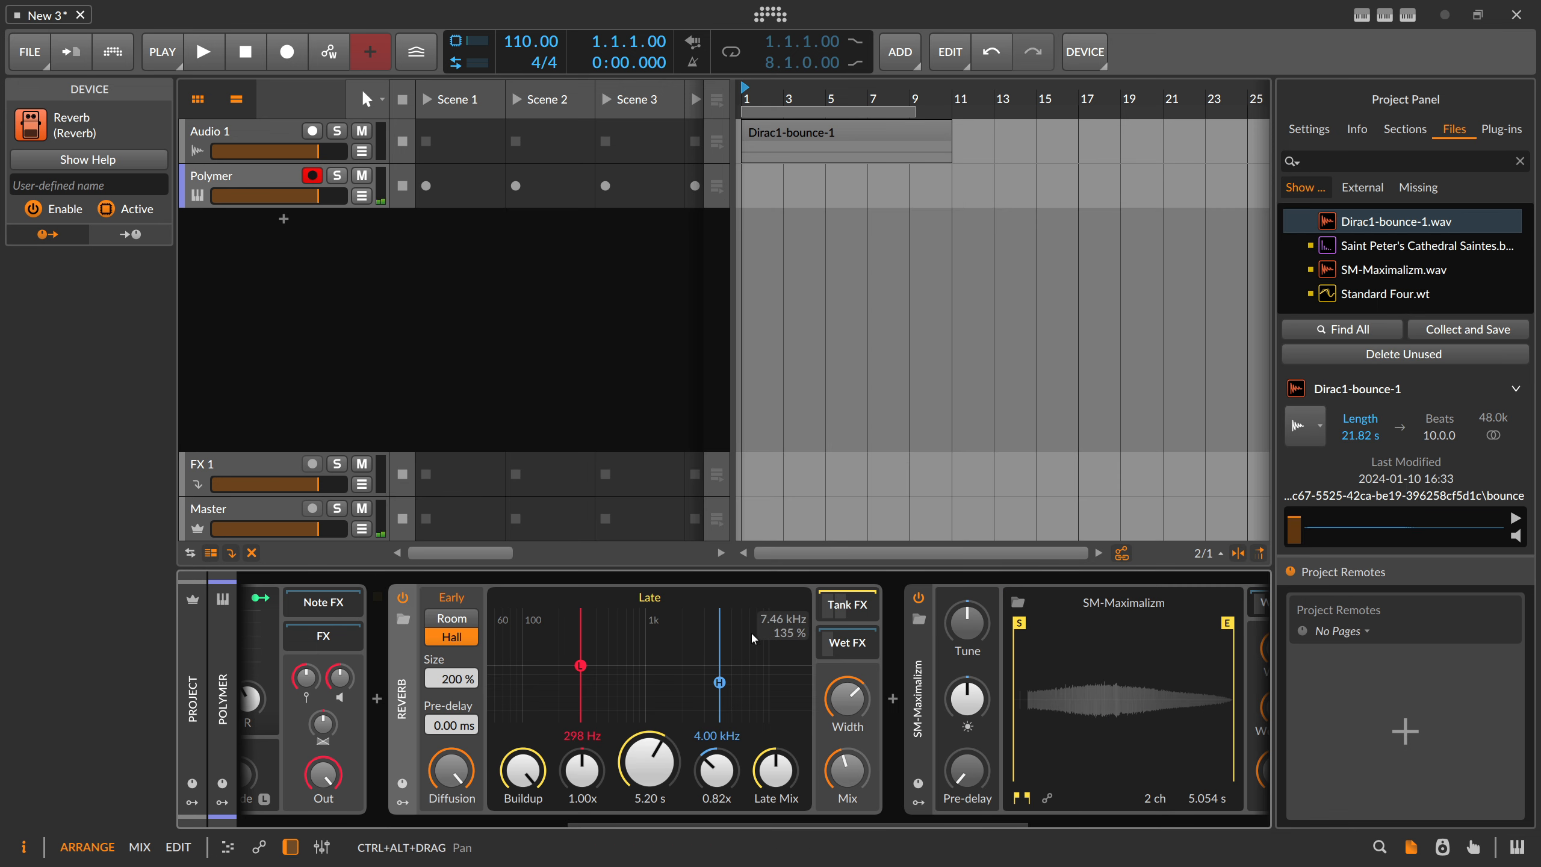
click(847, 606)
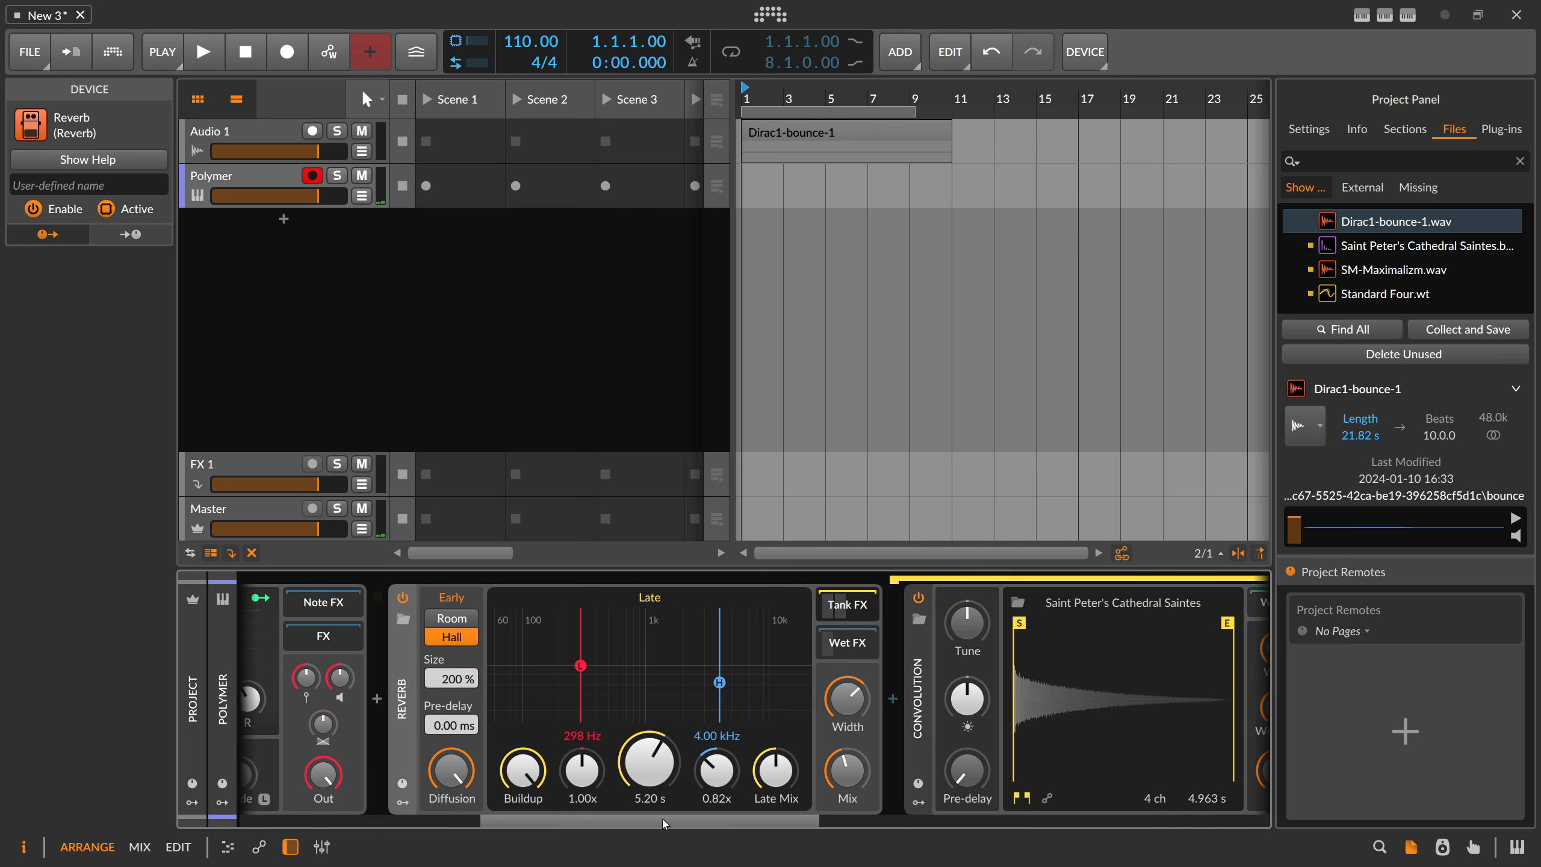
scroll(664, 784, down, 3)
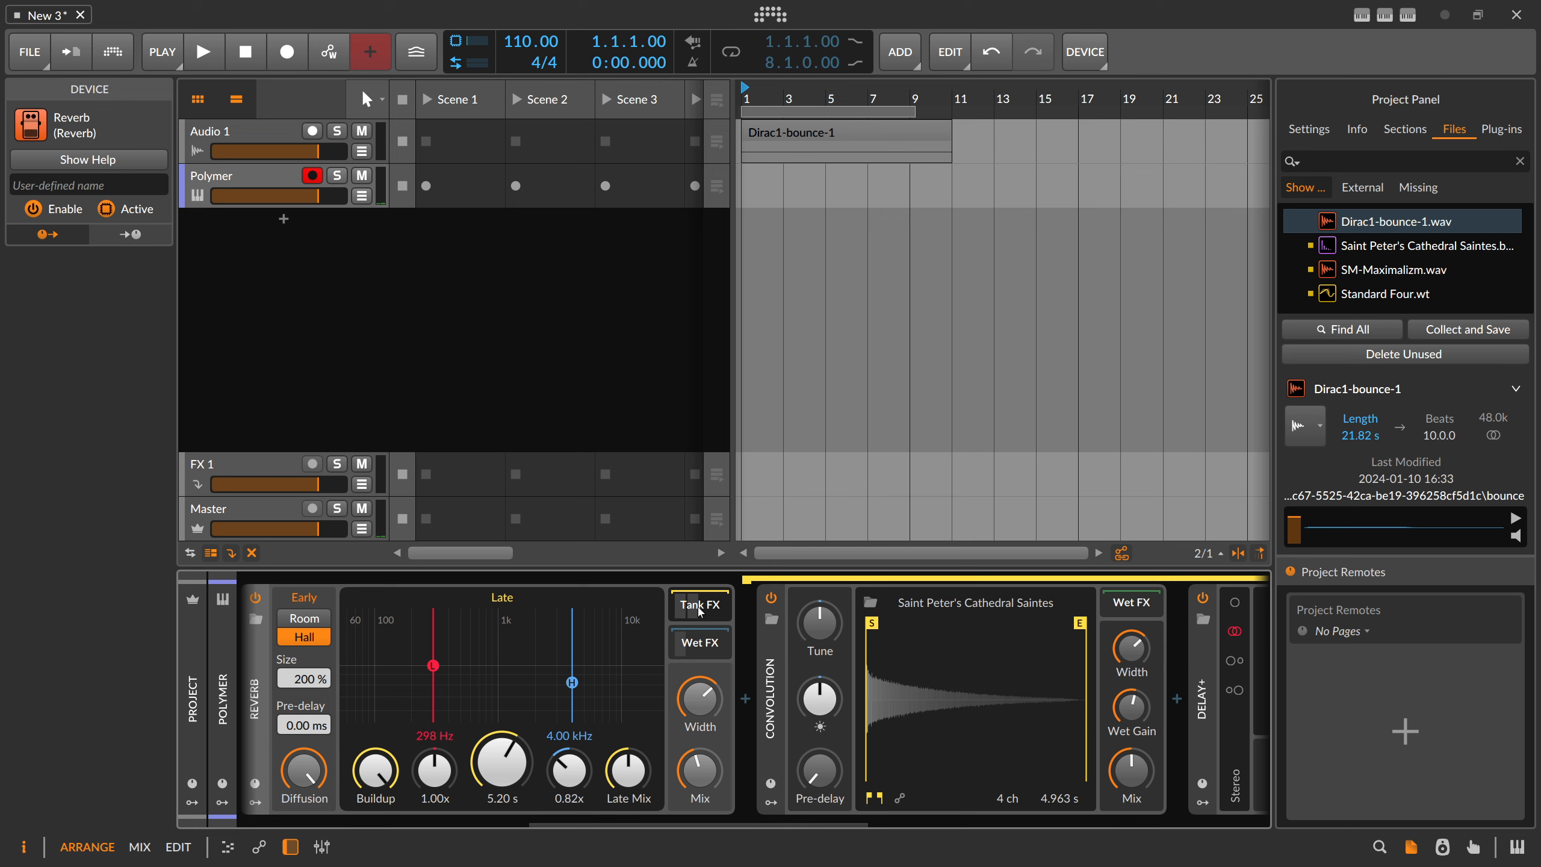
scroll(782, 823, down, 6)
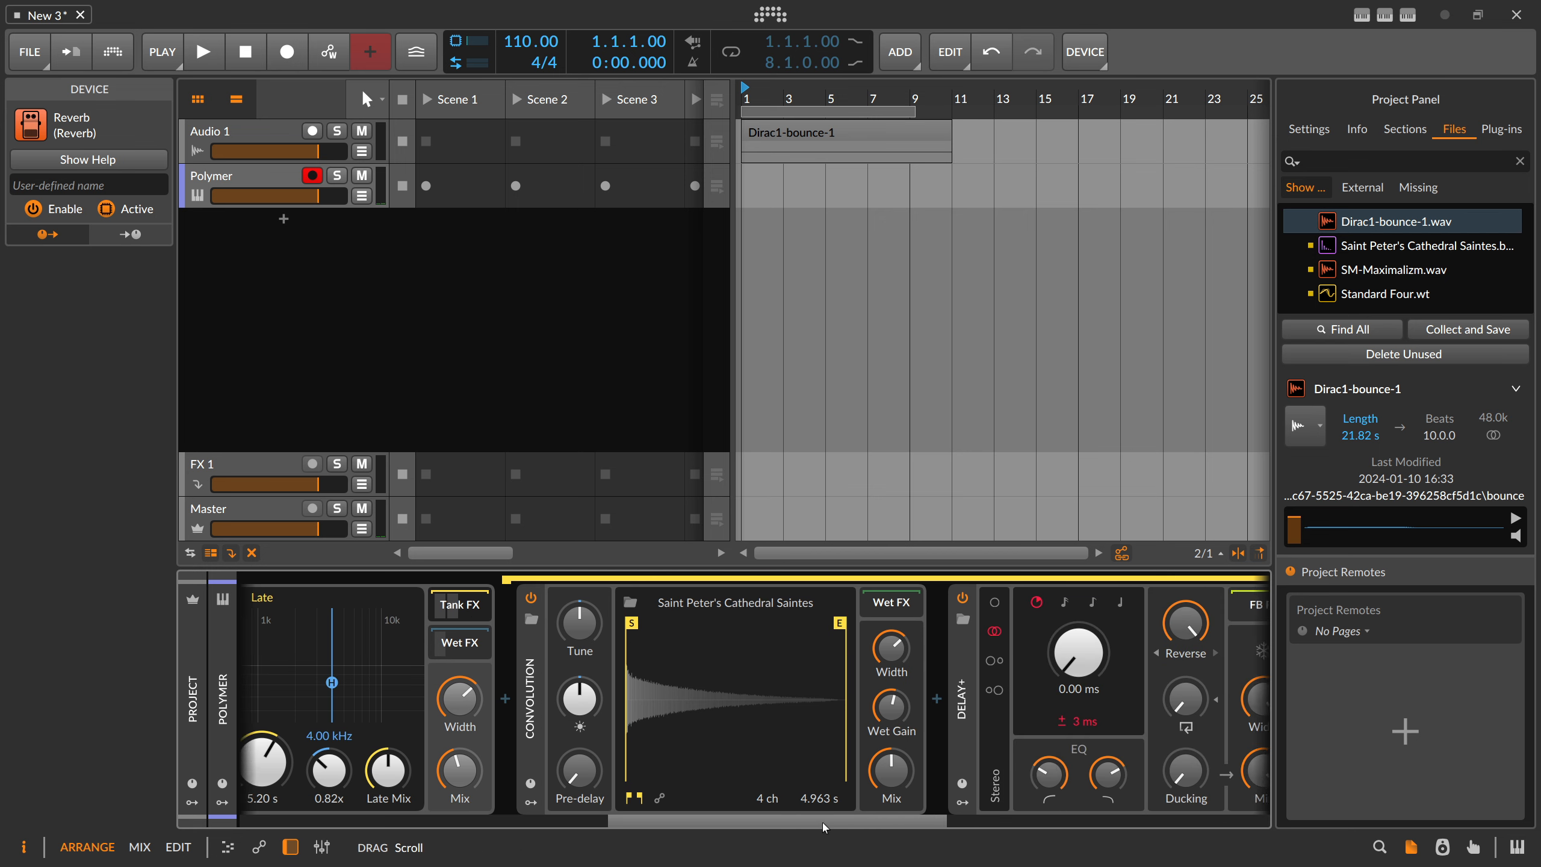
drag(688, 814, 531, 815)
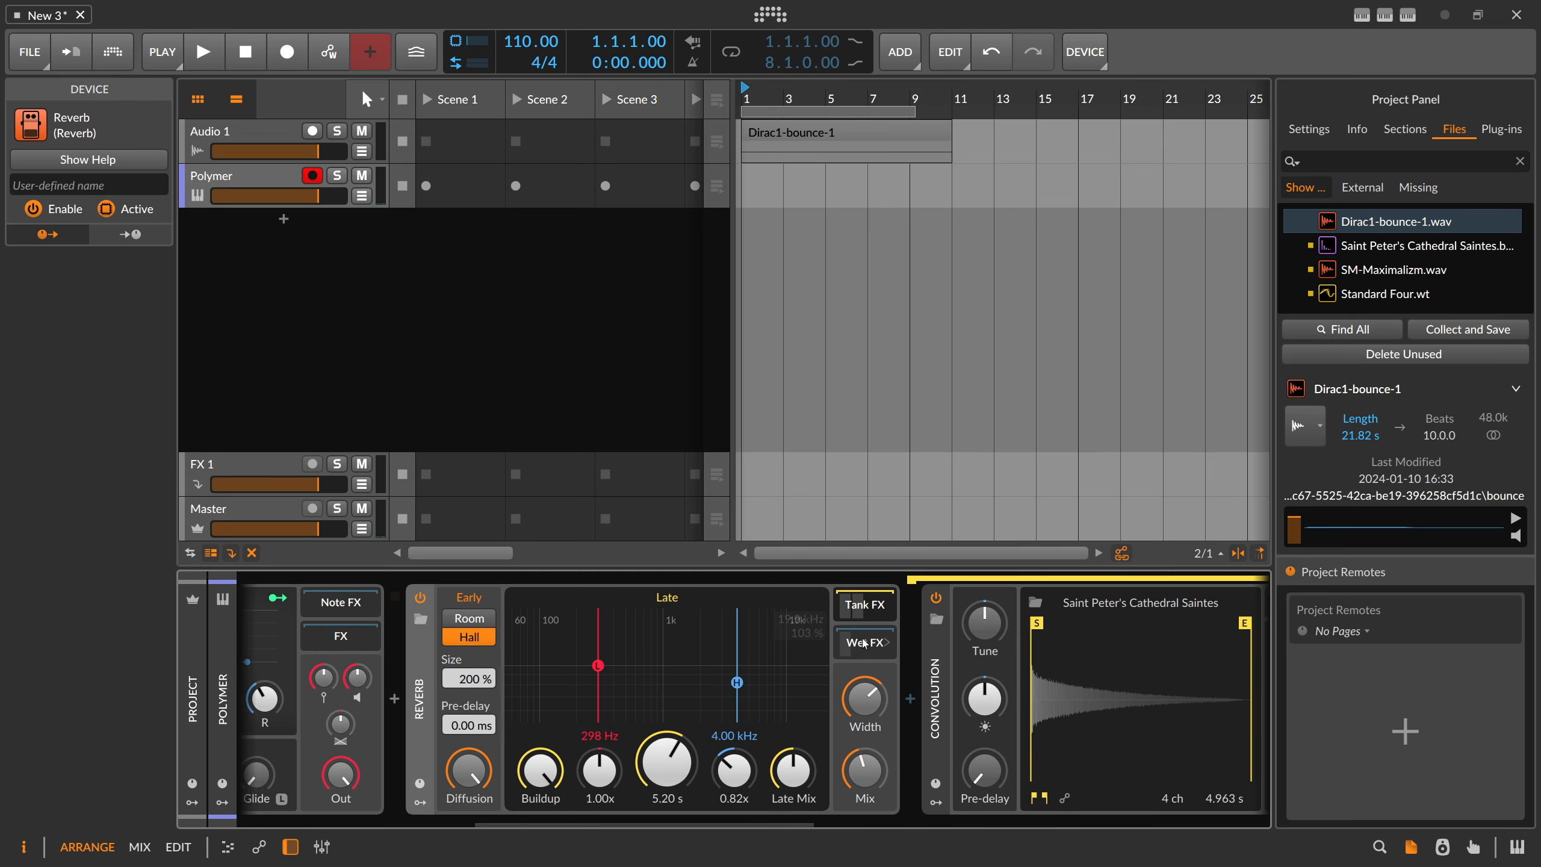
click(862, 611)
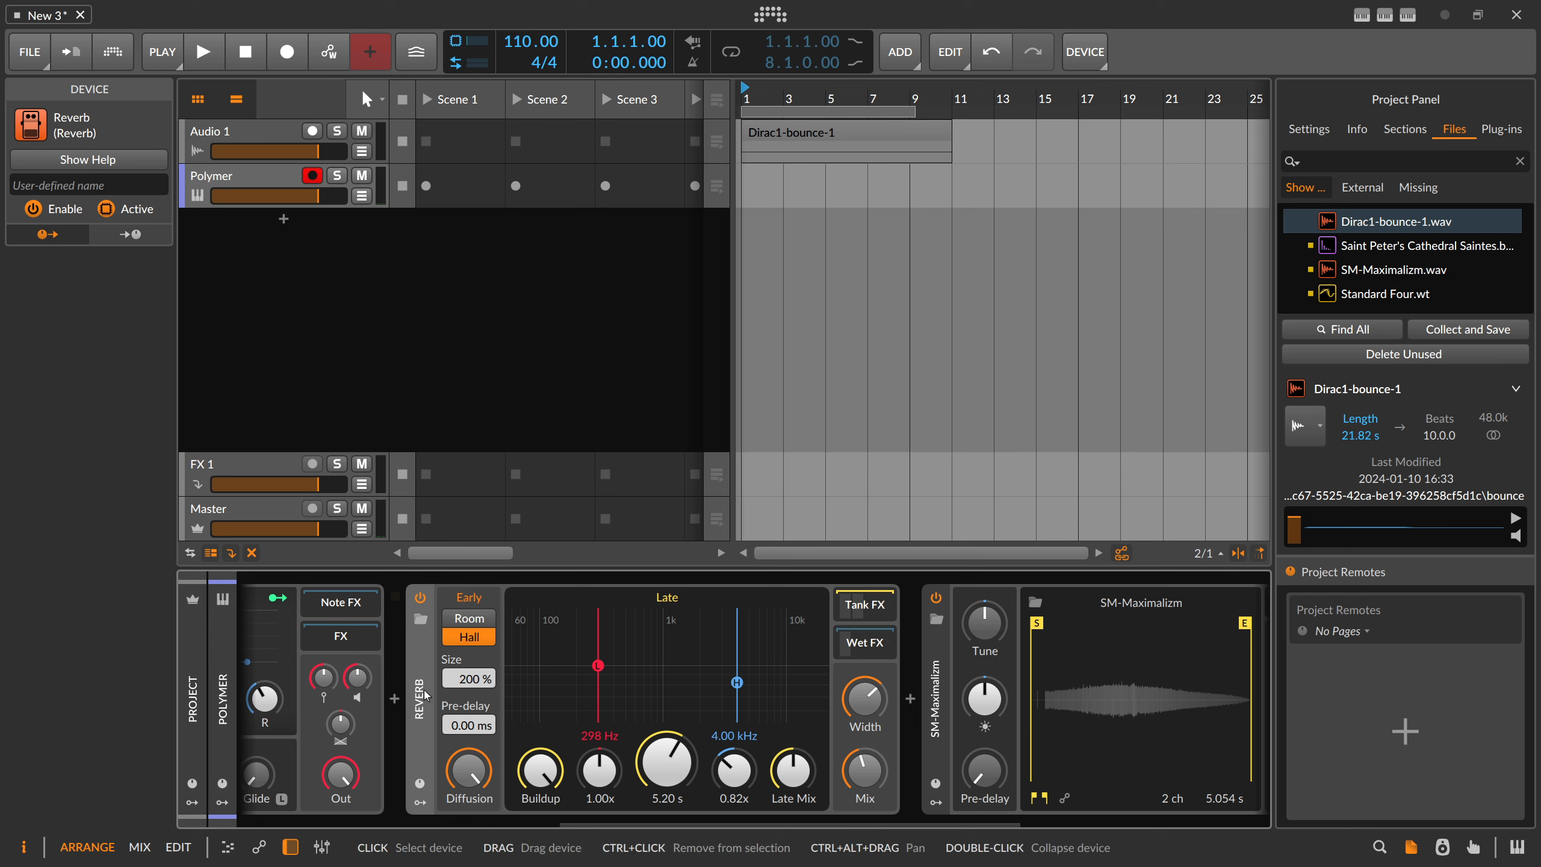
key(Delete)
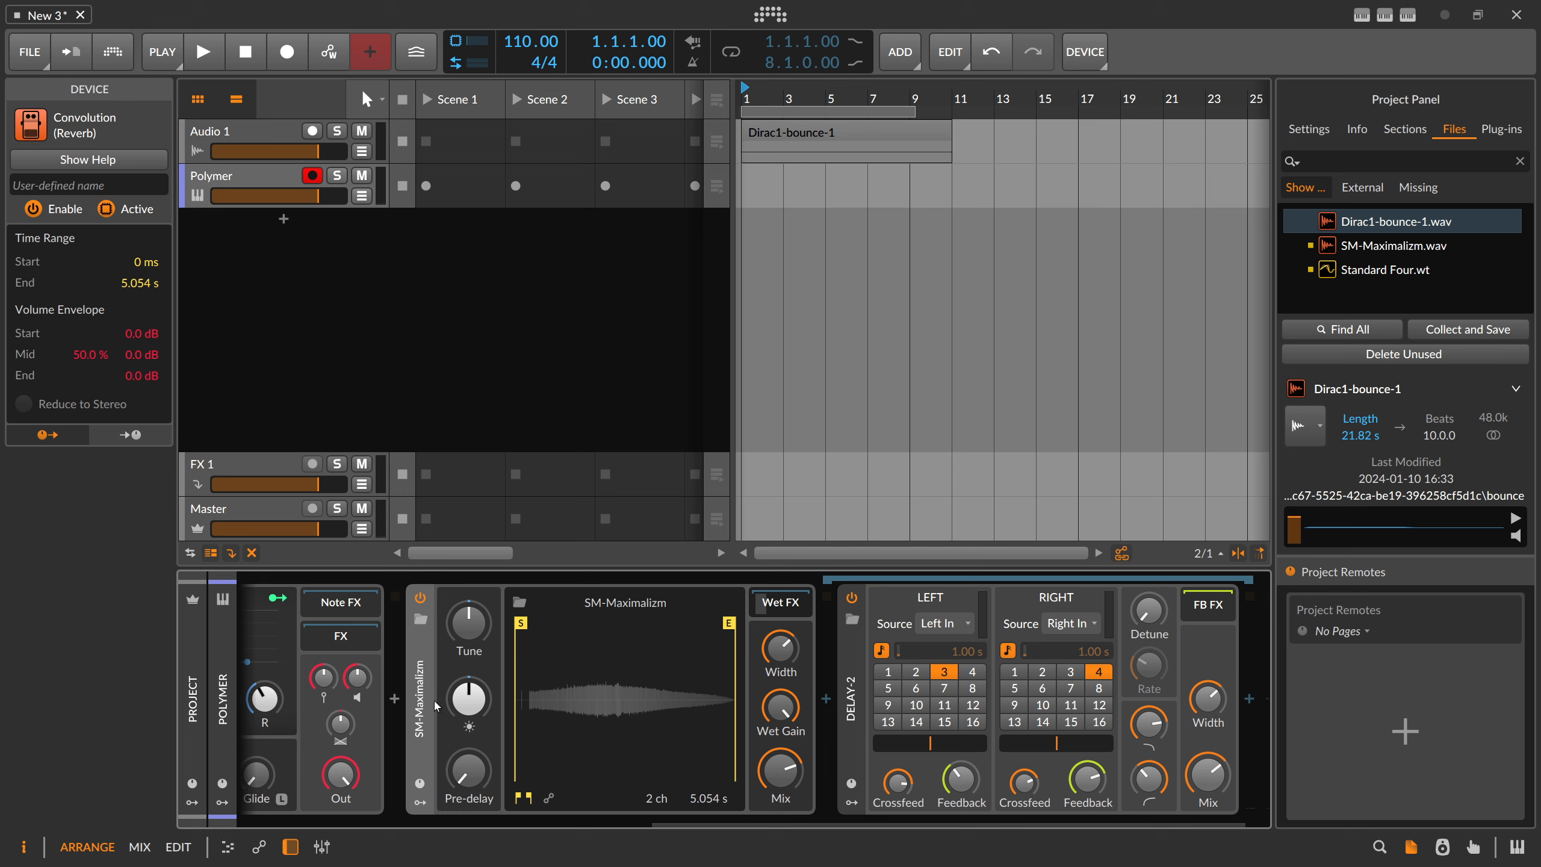
Delete the Convolution and Delay-2 from the Polymer track, leaving only the synth in its device chain.
click(852, 686)
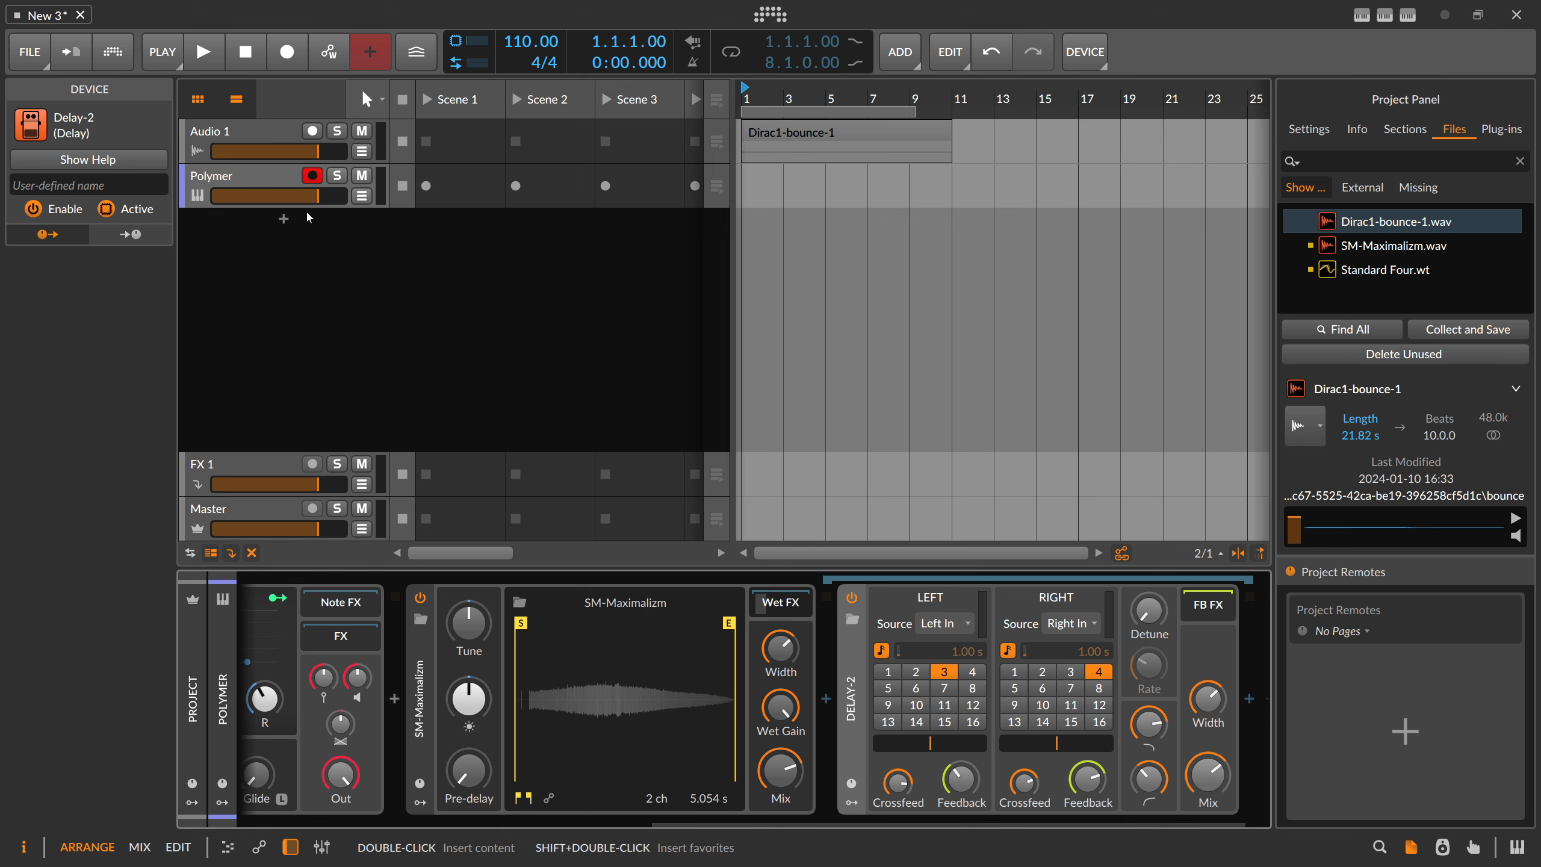
click(416, 660)
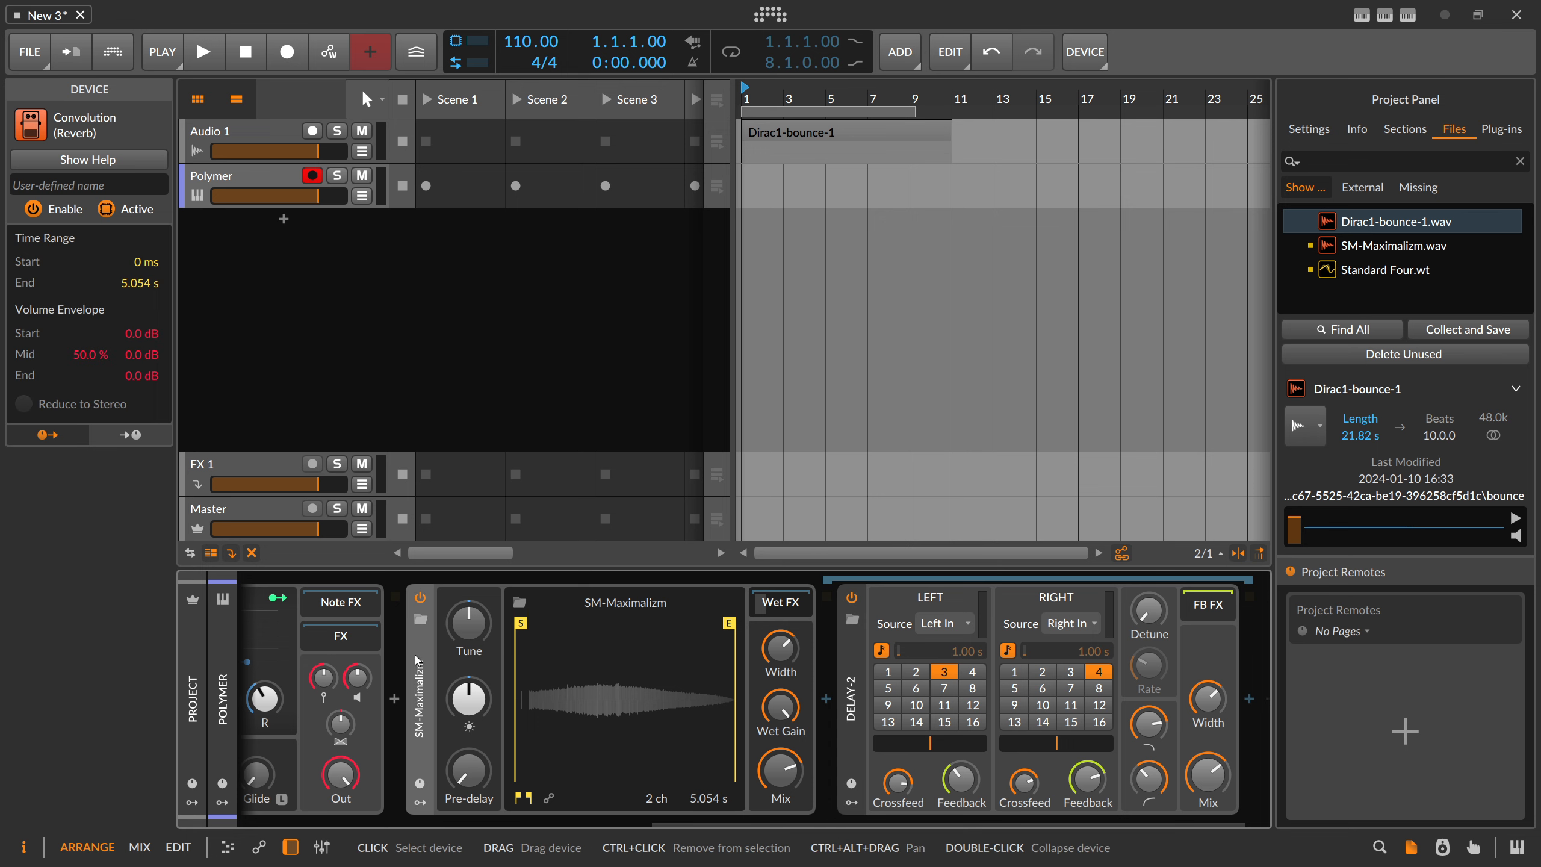
key(Delete)
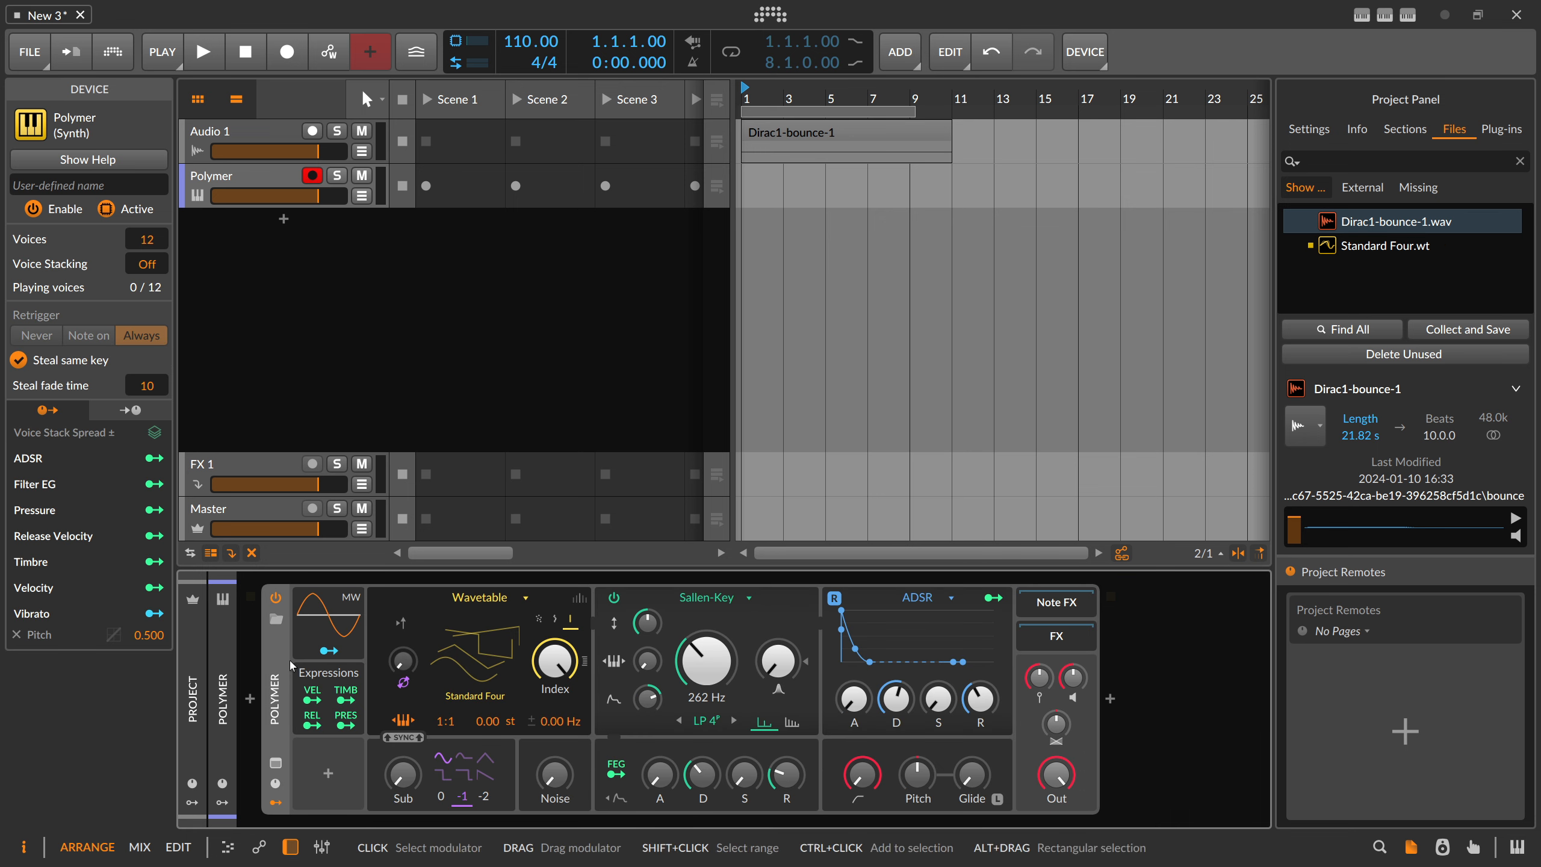
Delete the Polymer synth and the Audio 1 track holding the Dirac bounce clip.
key(Delete)
click(262, 126)
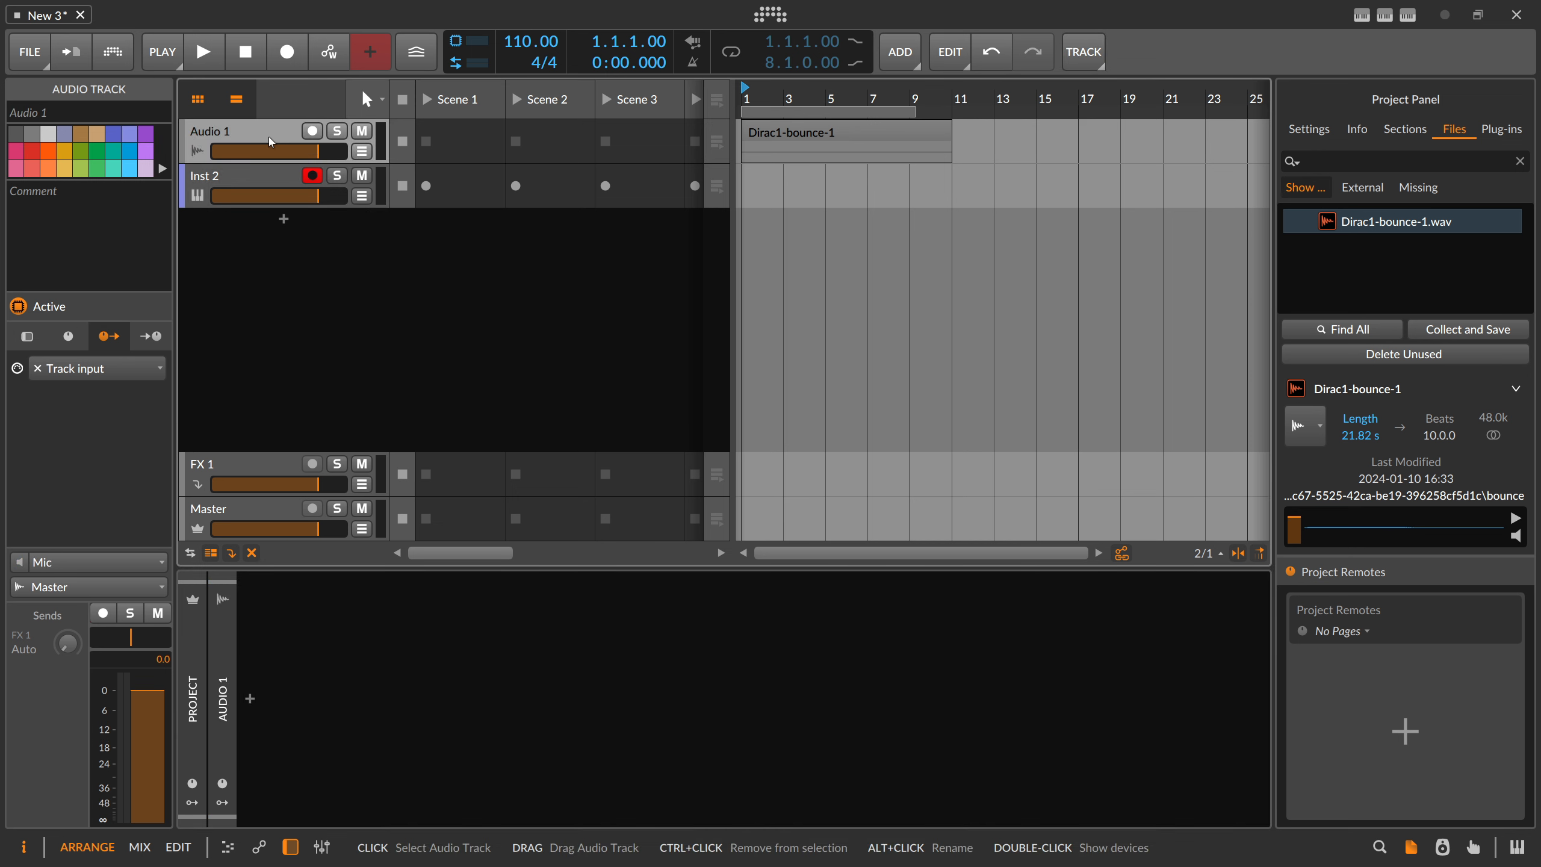
key(Delete)
drag(783, 96, 784, 73)
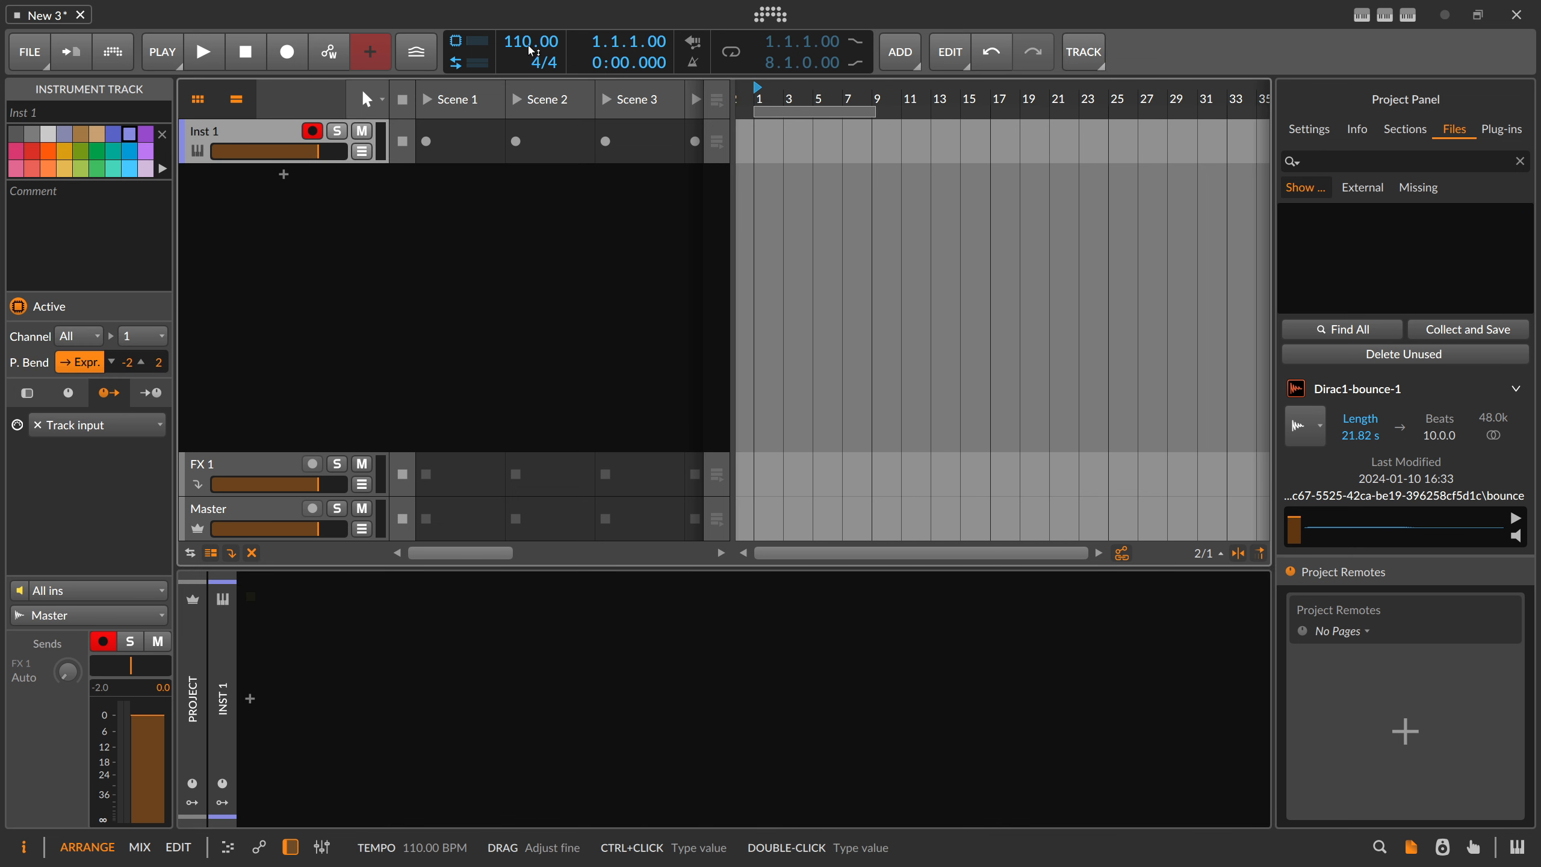
Set the project tempo to 120 BPM.
double_click(526, 44)
text(120)
key(Return)
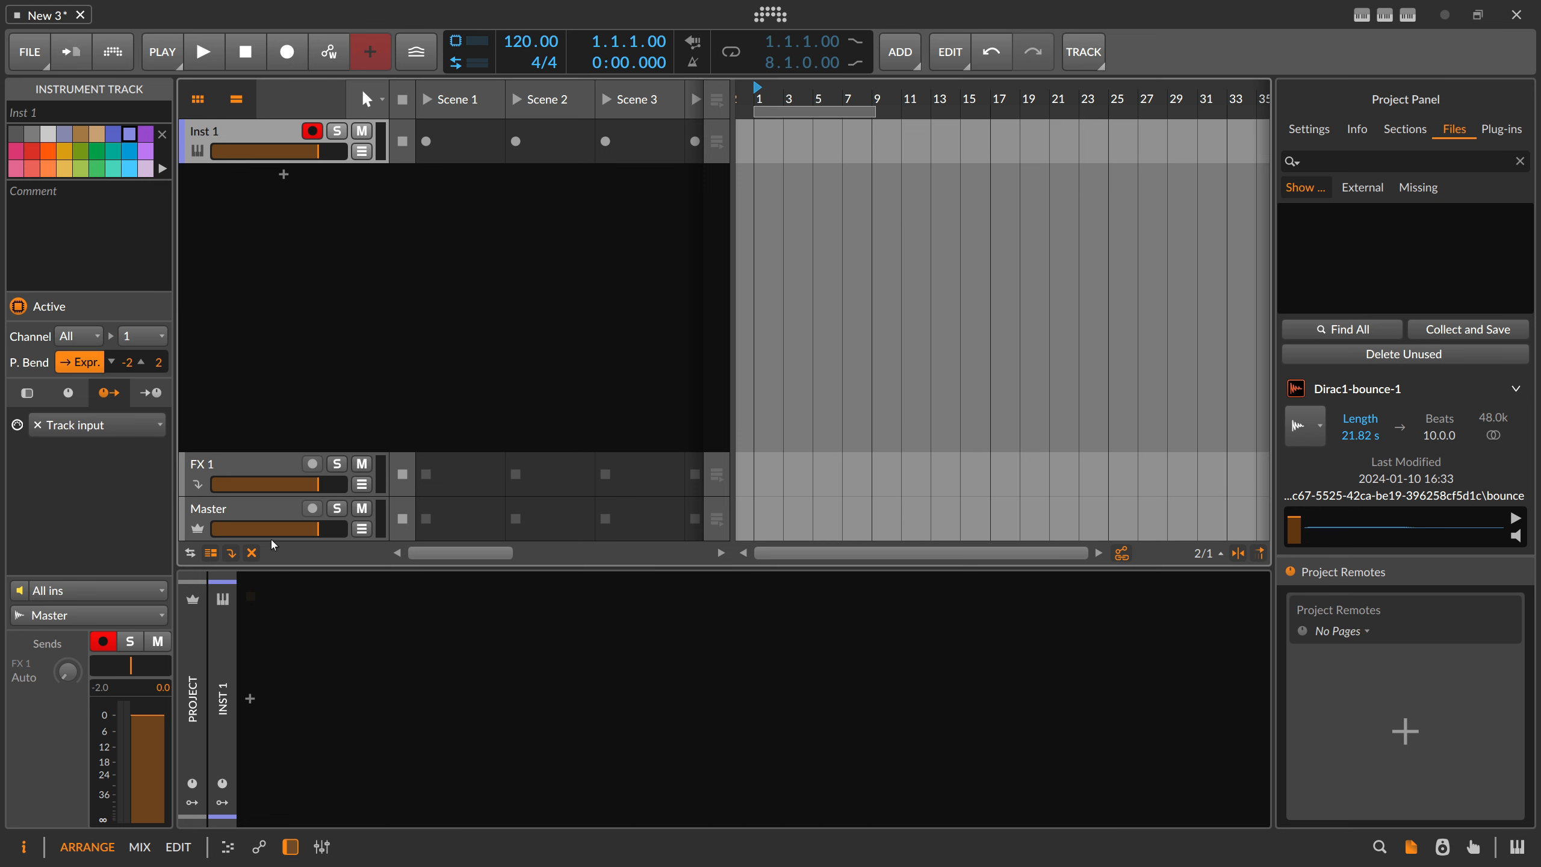
Insert a Test Tone device on the empty instrument track and set its waveform to White Noise.
click(250, 699)
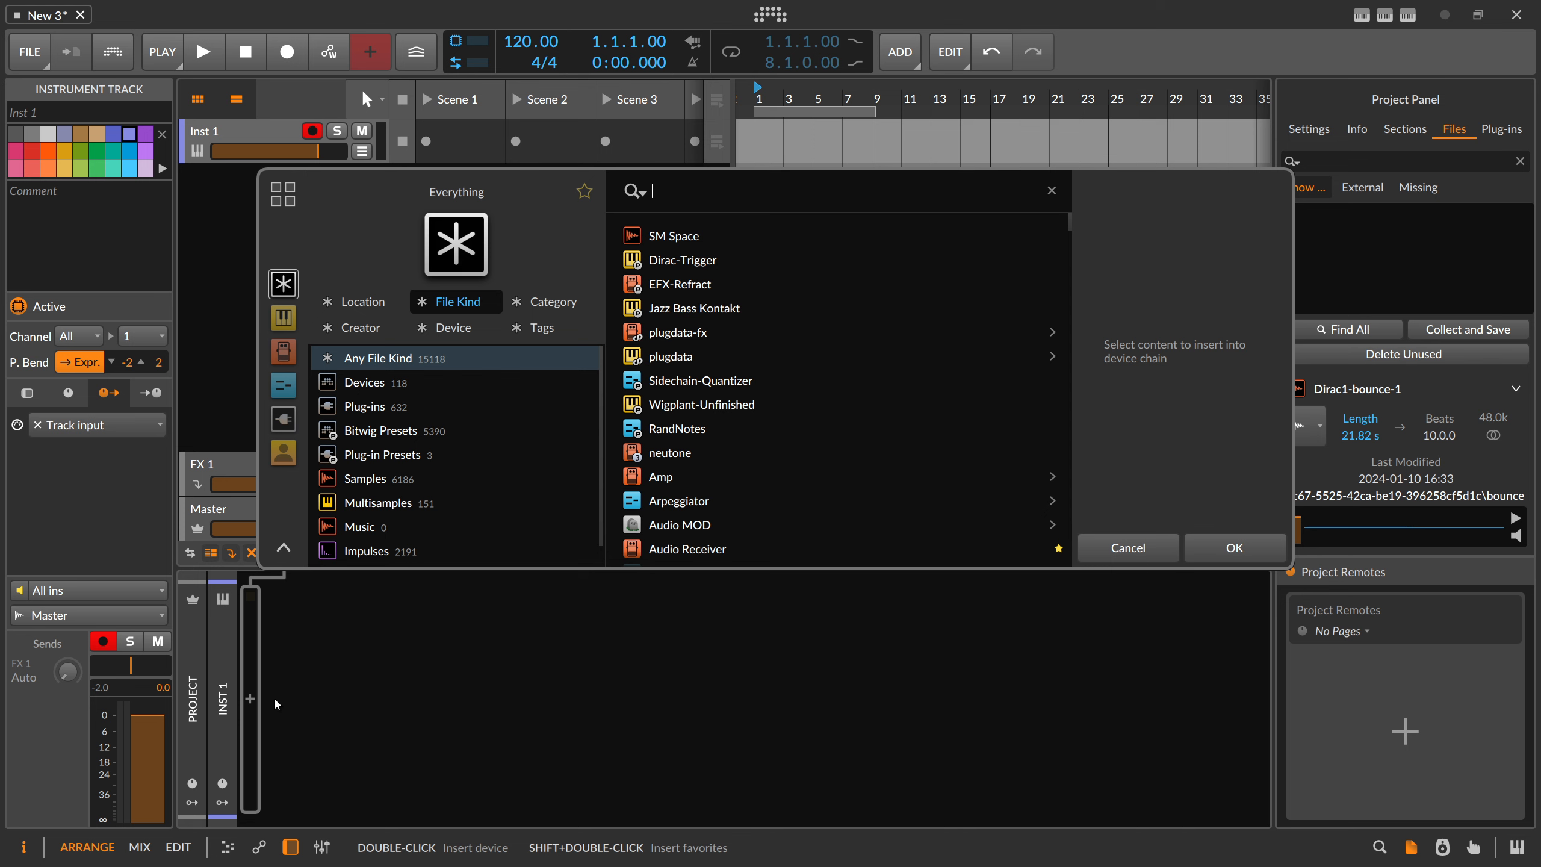
text(test)
key(Return)
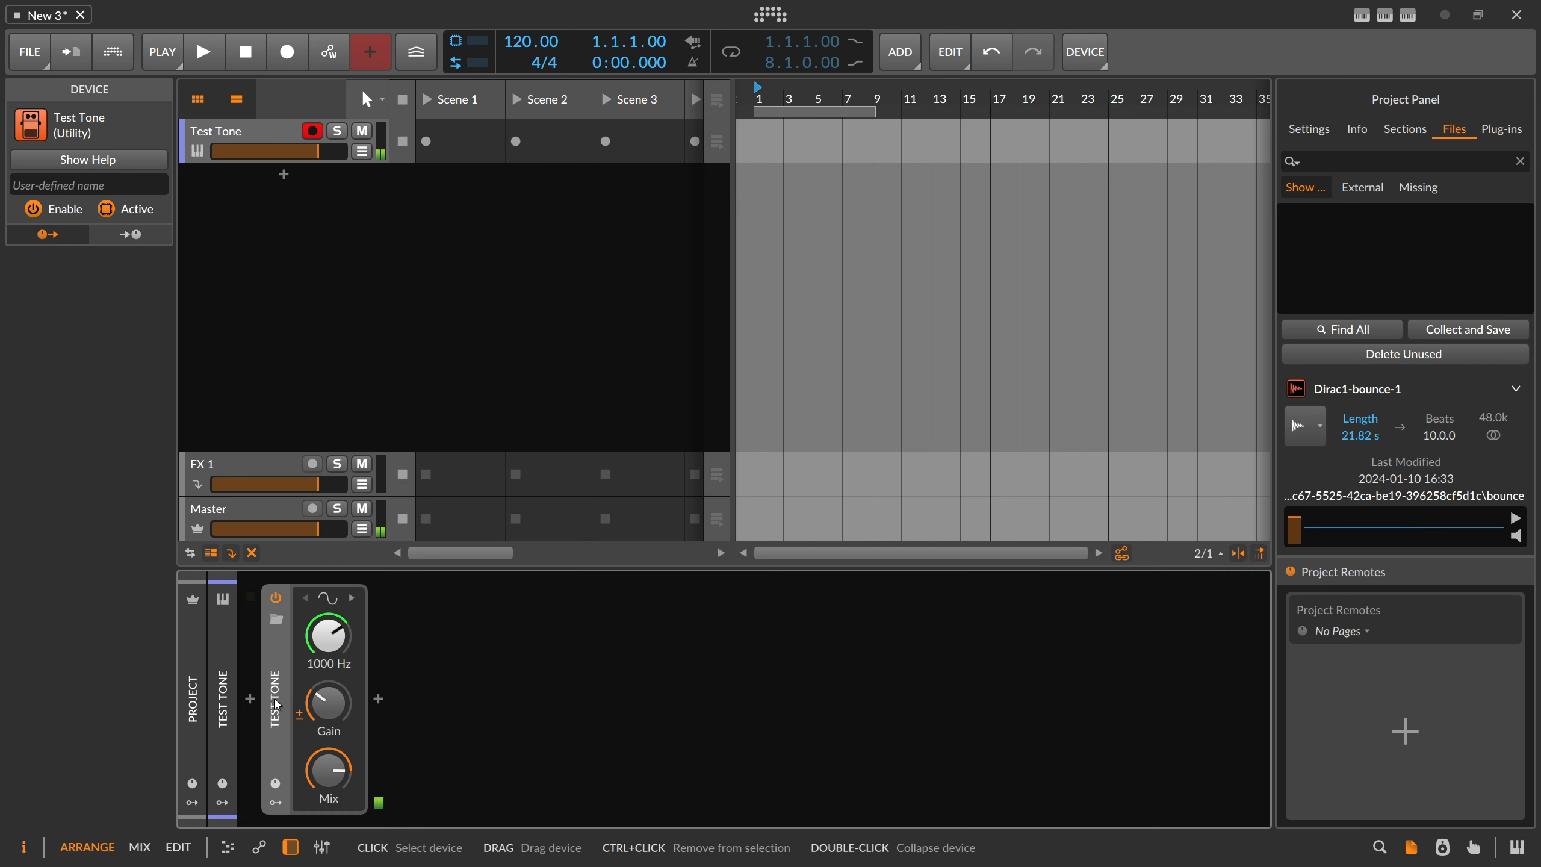
click(328, 598)
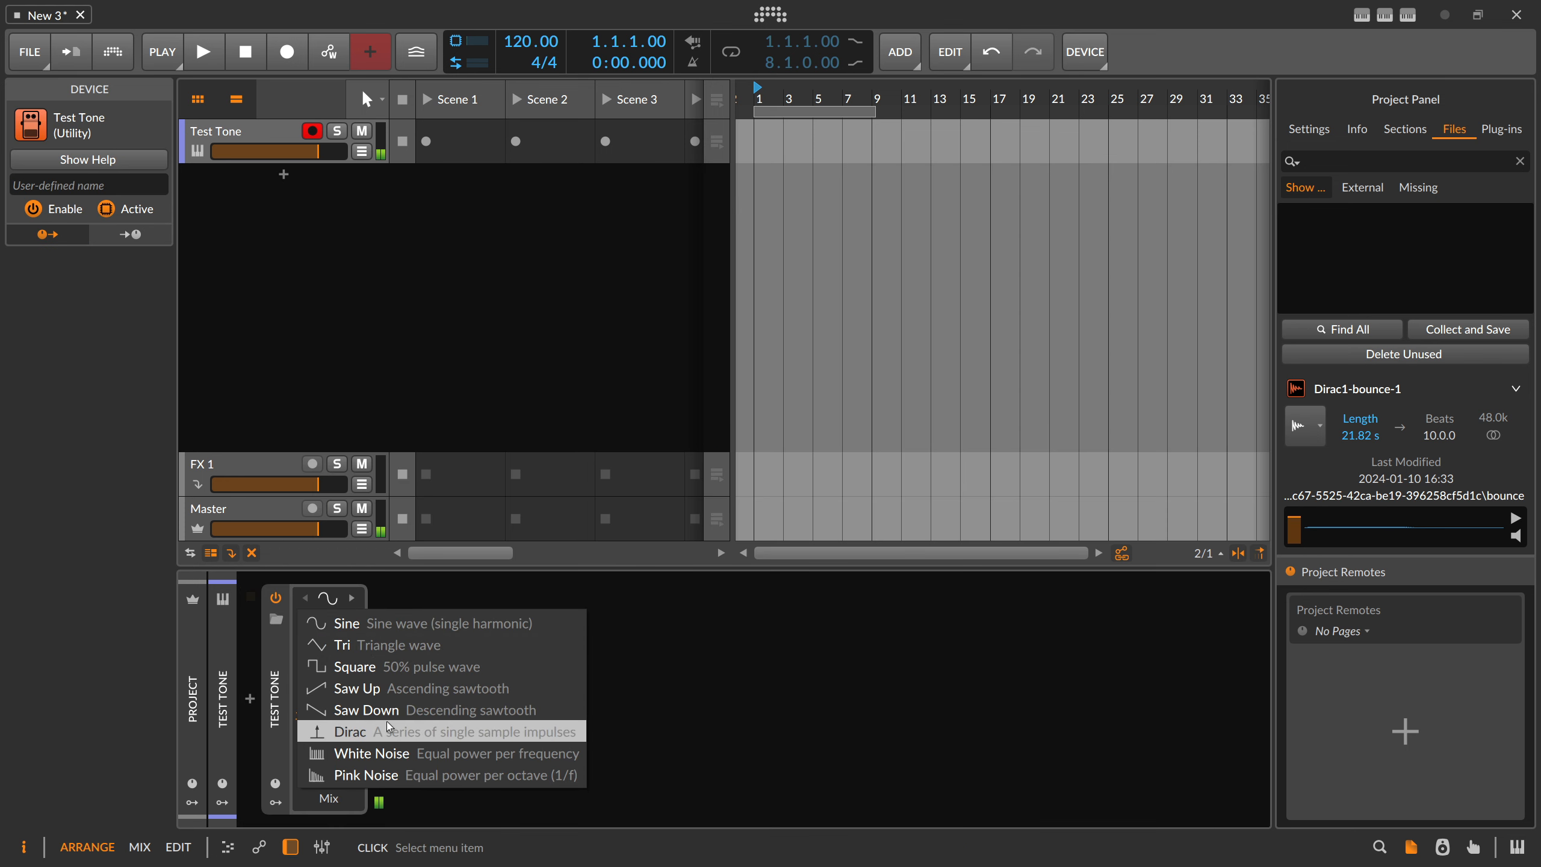
click(377, 762)
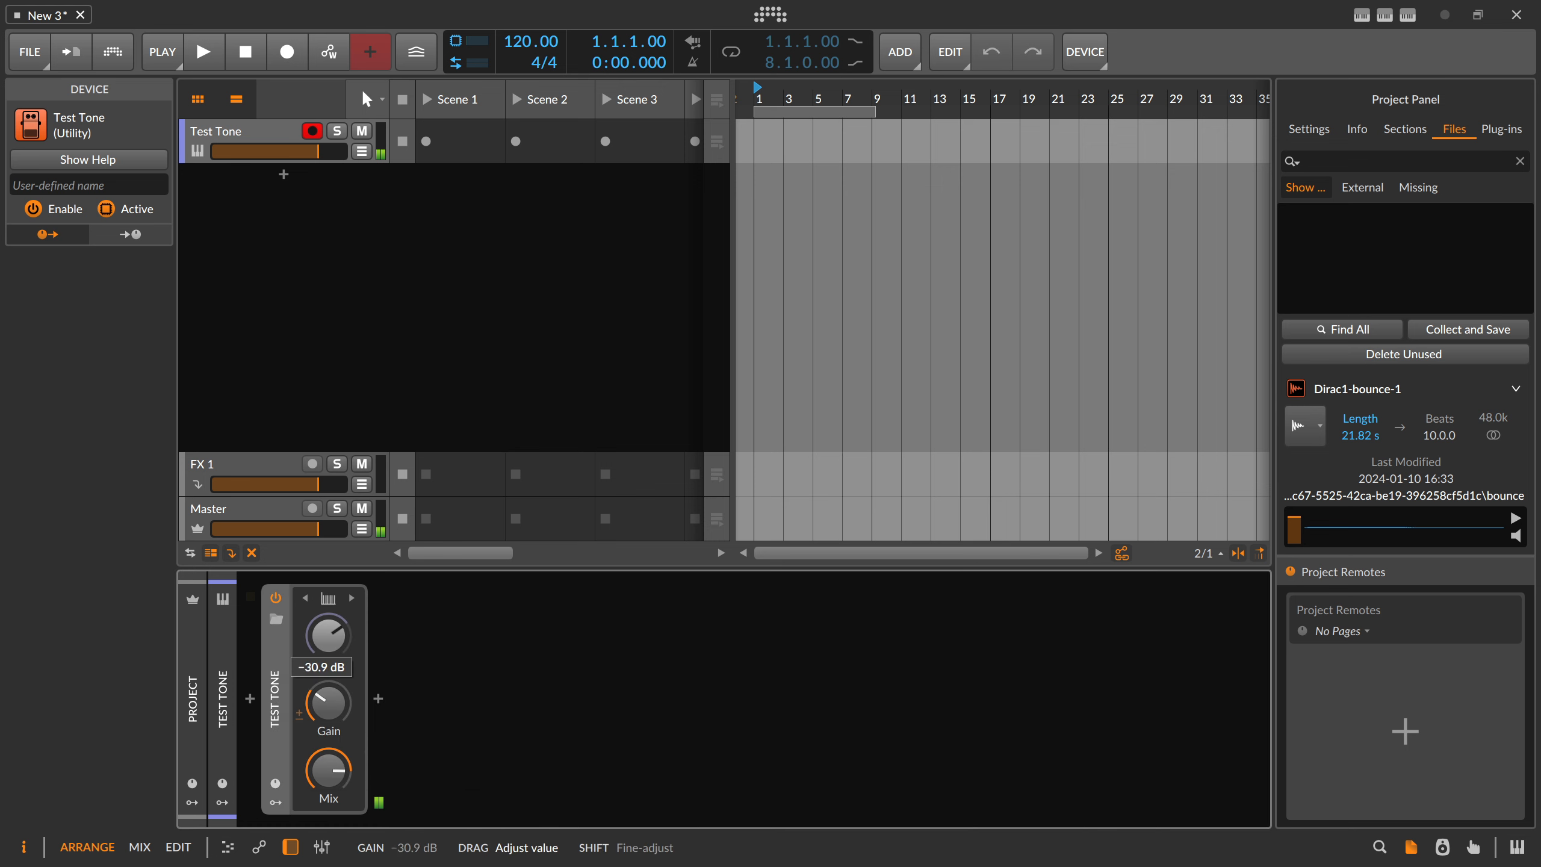
Turn the Test Tone's mix down to 0 % and its gain down to the minimum.
drag(323, 700, 323, 701)
drag(328, 768, 328, 853)
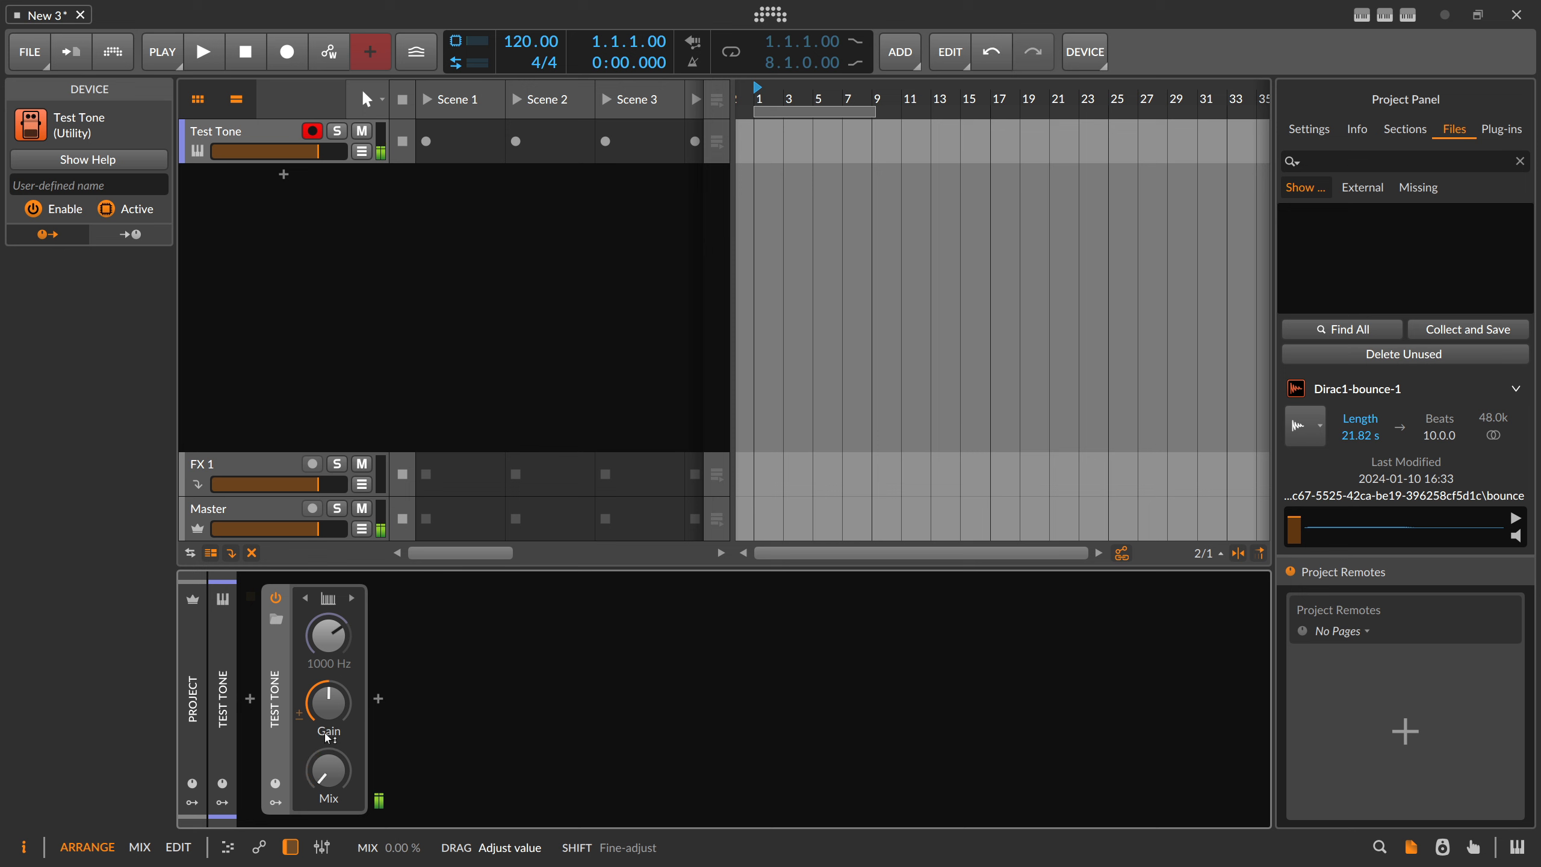
drag(323, 700, 323, 783)
Add a Curves modulator to the Test Tone and set its rate unit to bar.
click(276, 802)
click(307, 623)
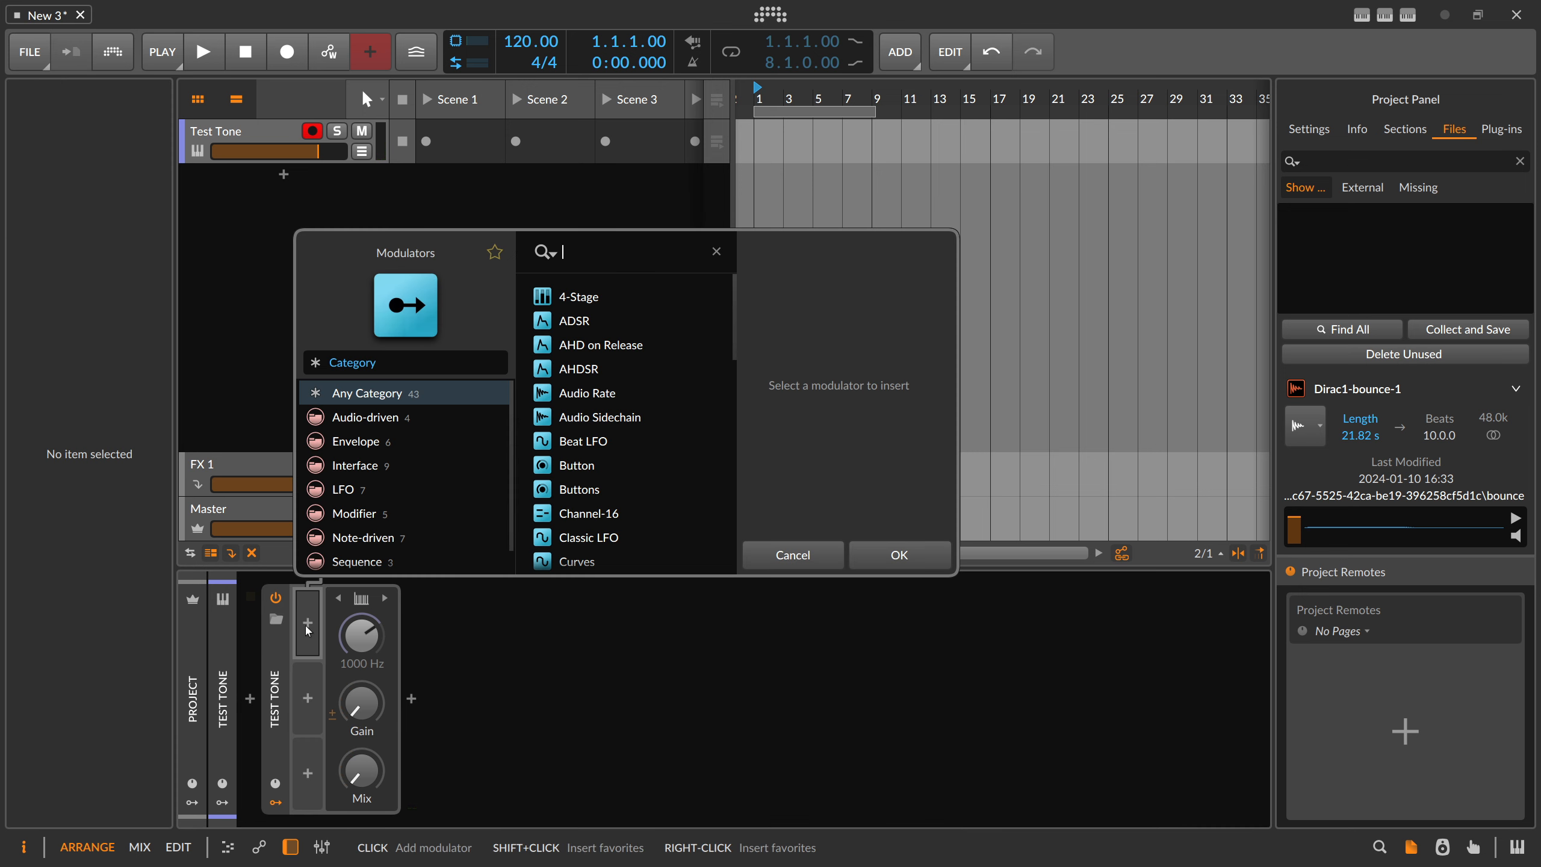
text(ste)
key(BackSpace)
key(BackSpace)
key(BackSpace)
text(curve)
key(Return)
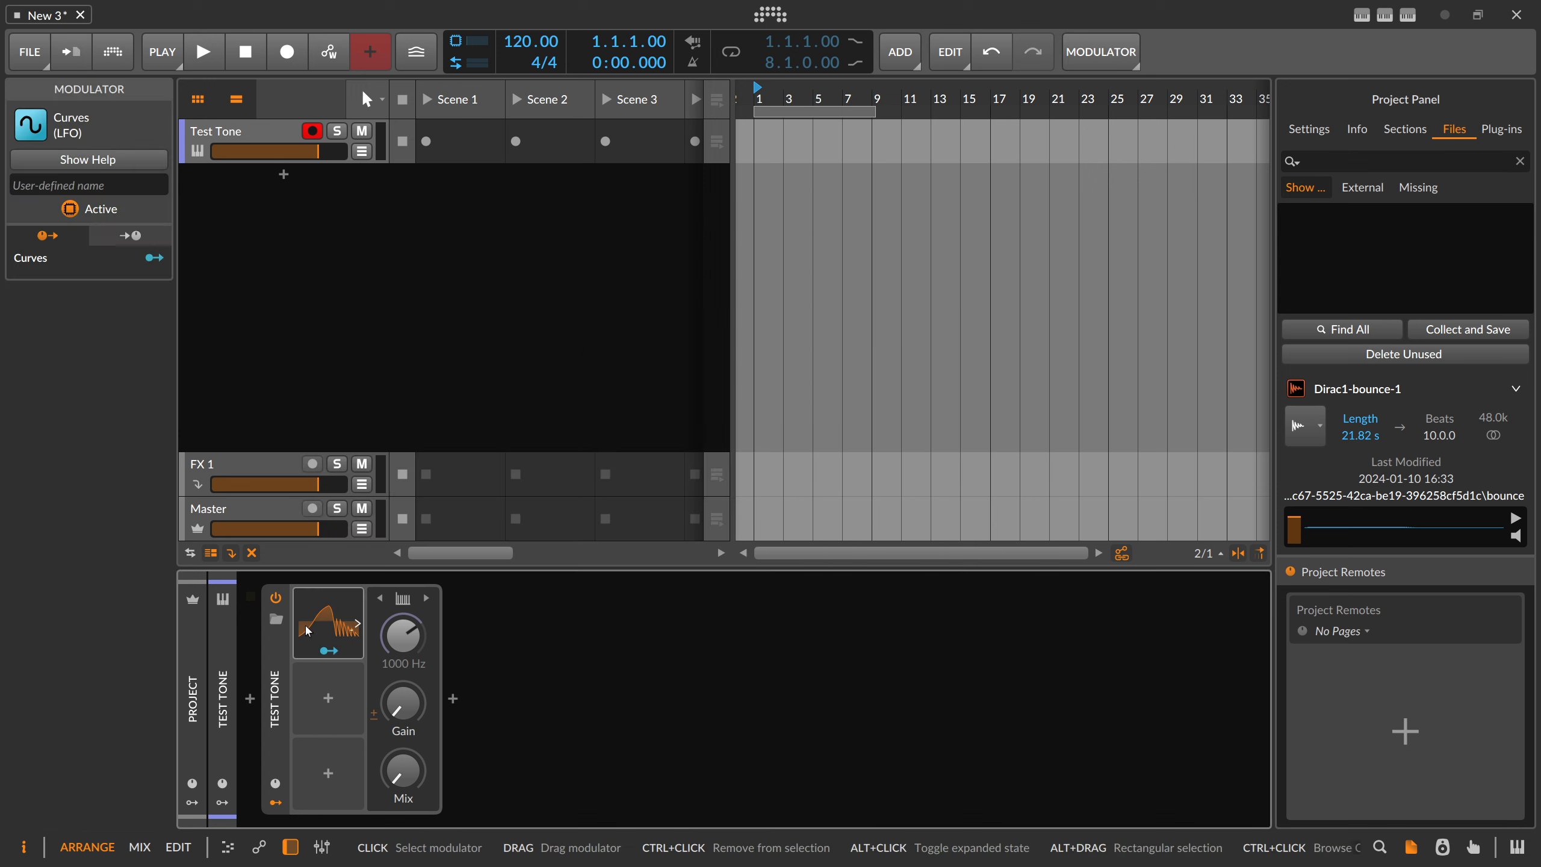
click(357, 624)
click(490, 632)
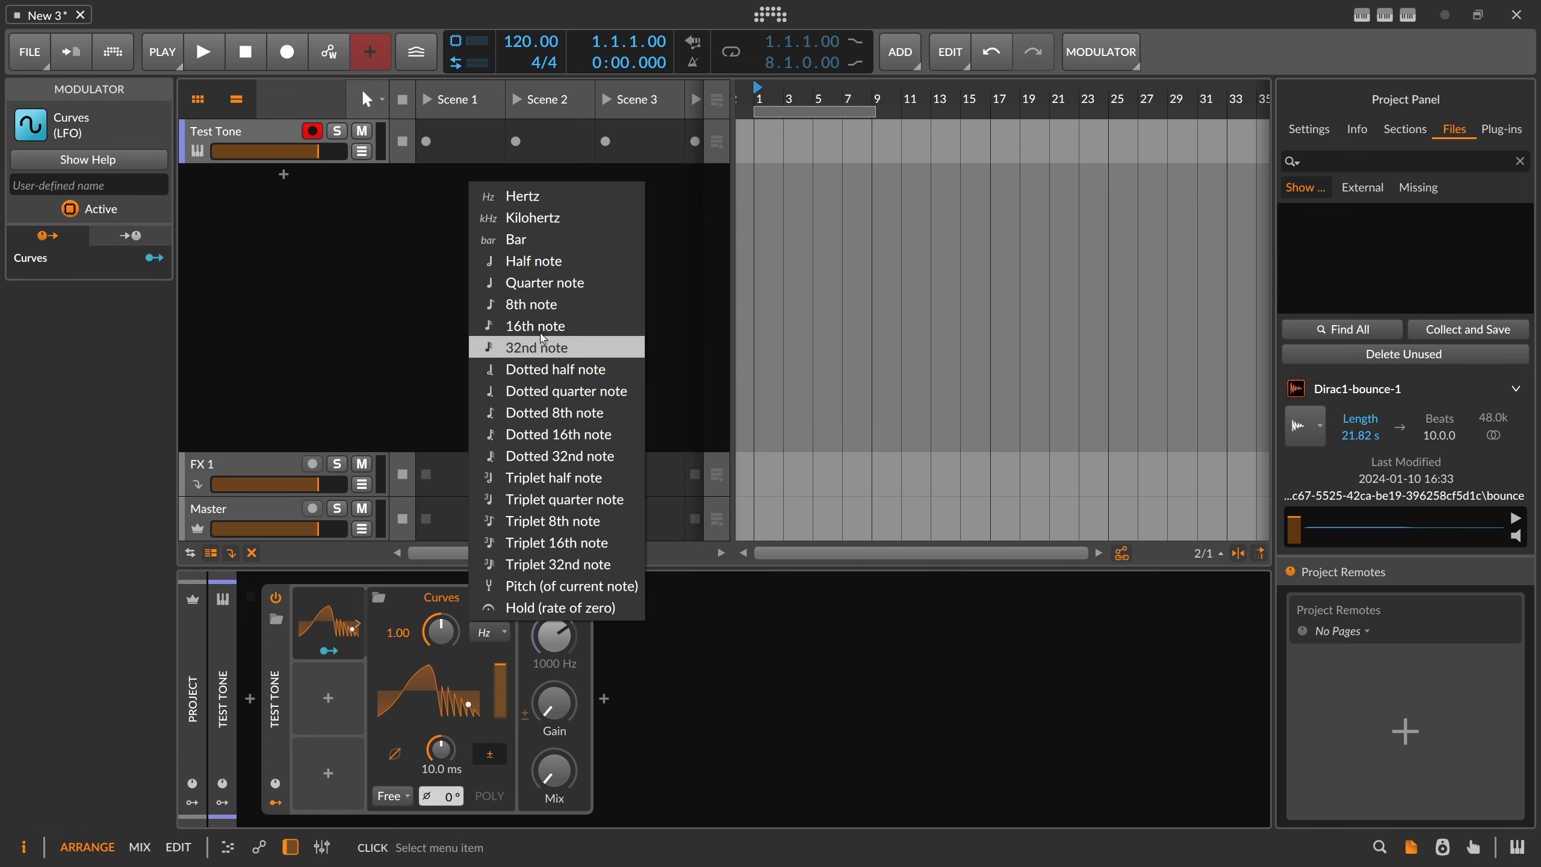
click(522, 239)
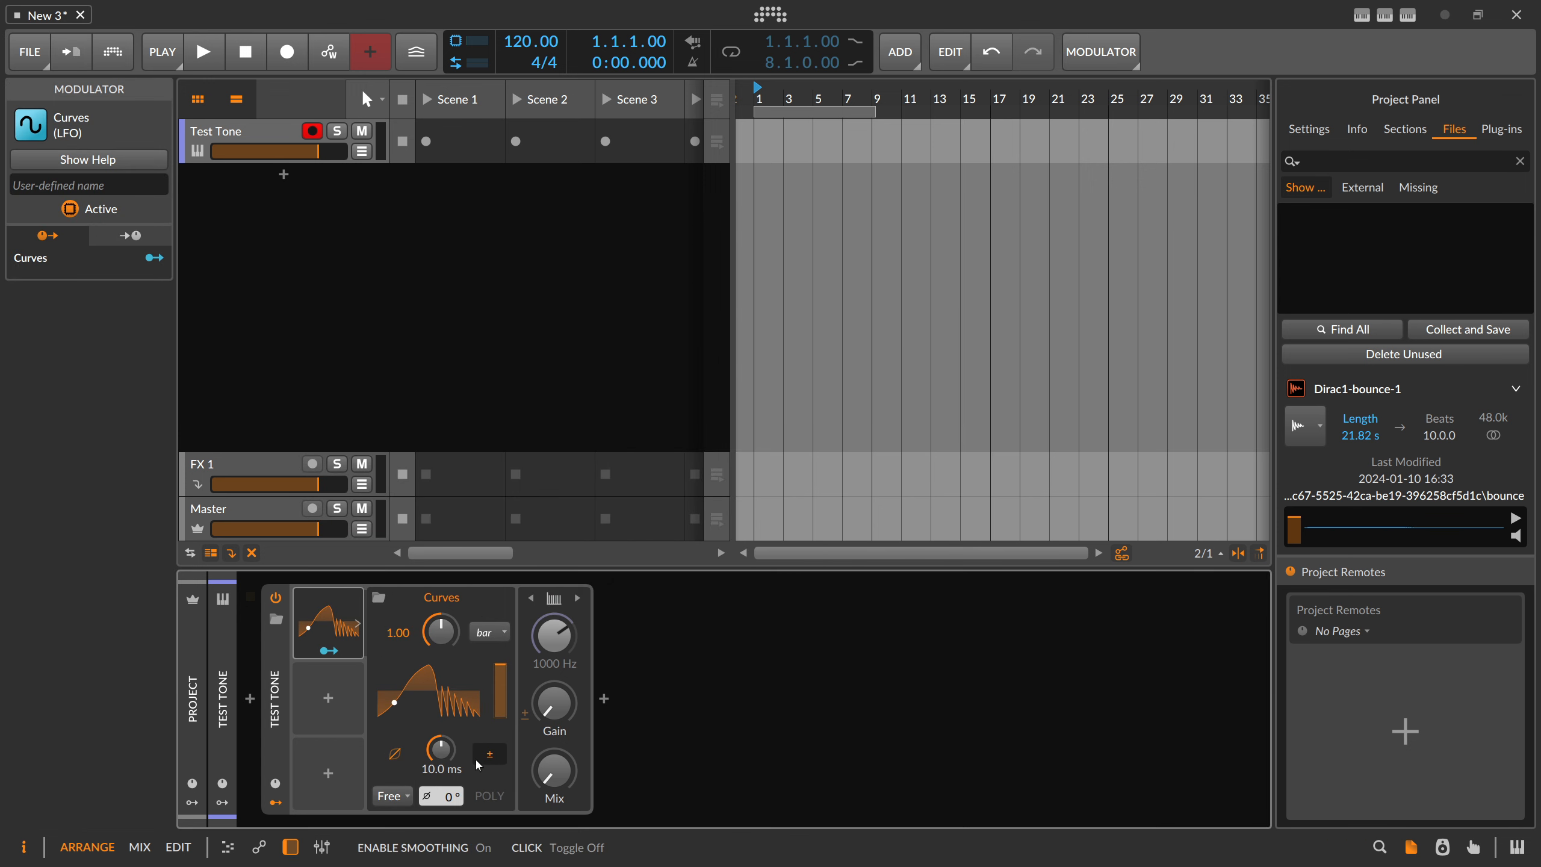
Fill the Curves shape with a row of falling sawtooth ramps that gradually decrease in height on the 16-step grid.
click(461, 698)
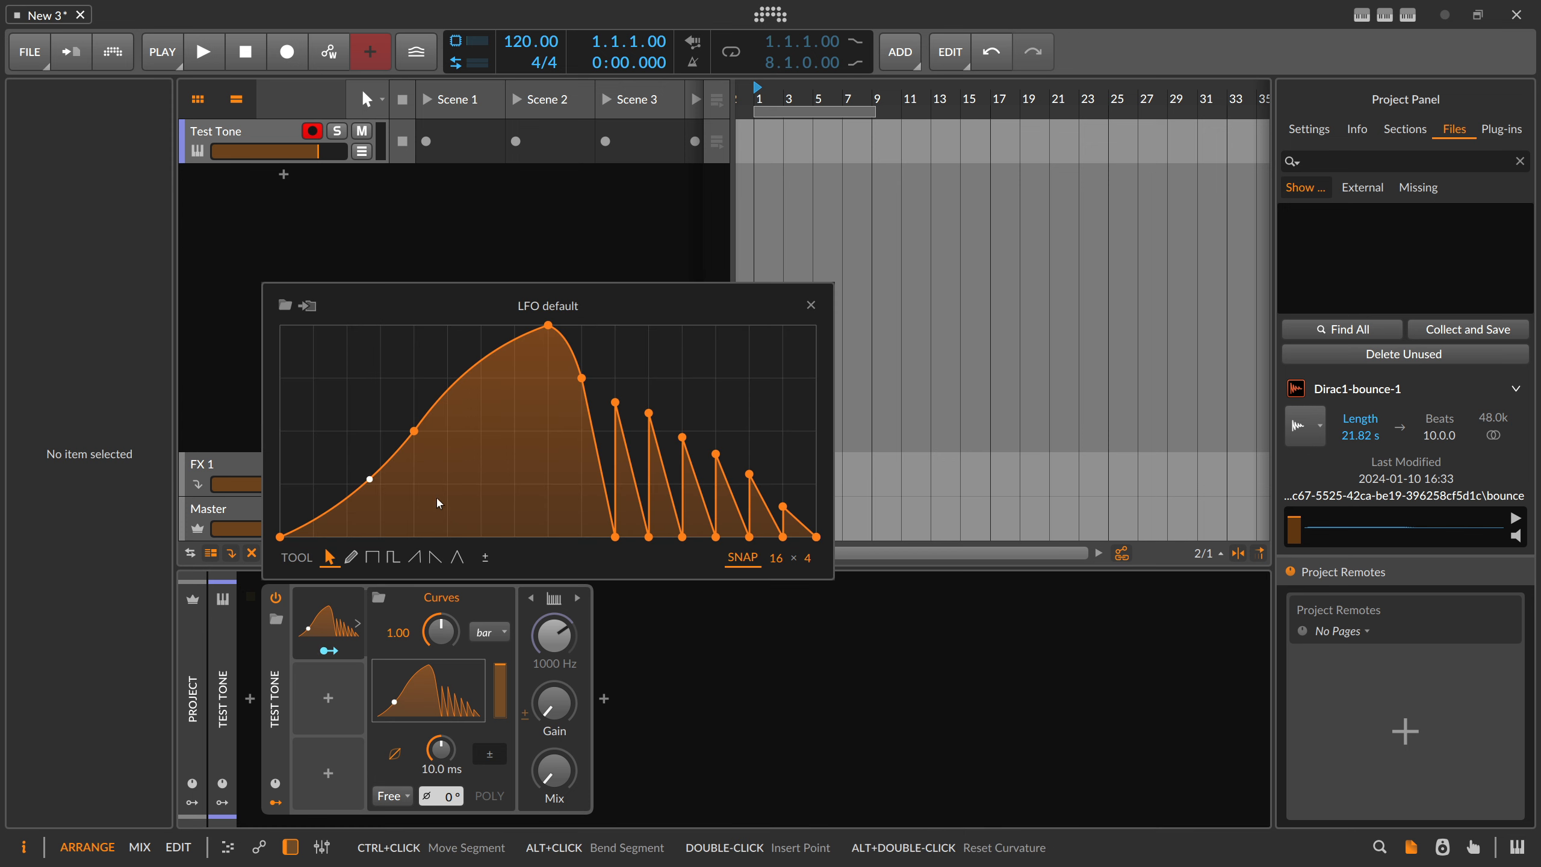
click(435, 556)
mouse_move(307, 364)
mouse_down()
mouse_move(438, 324)
mouse_move(804, 401)
mouse_up()
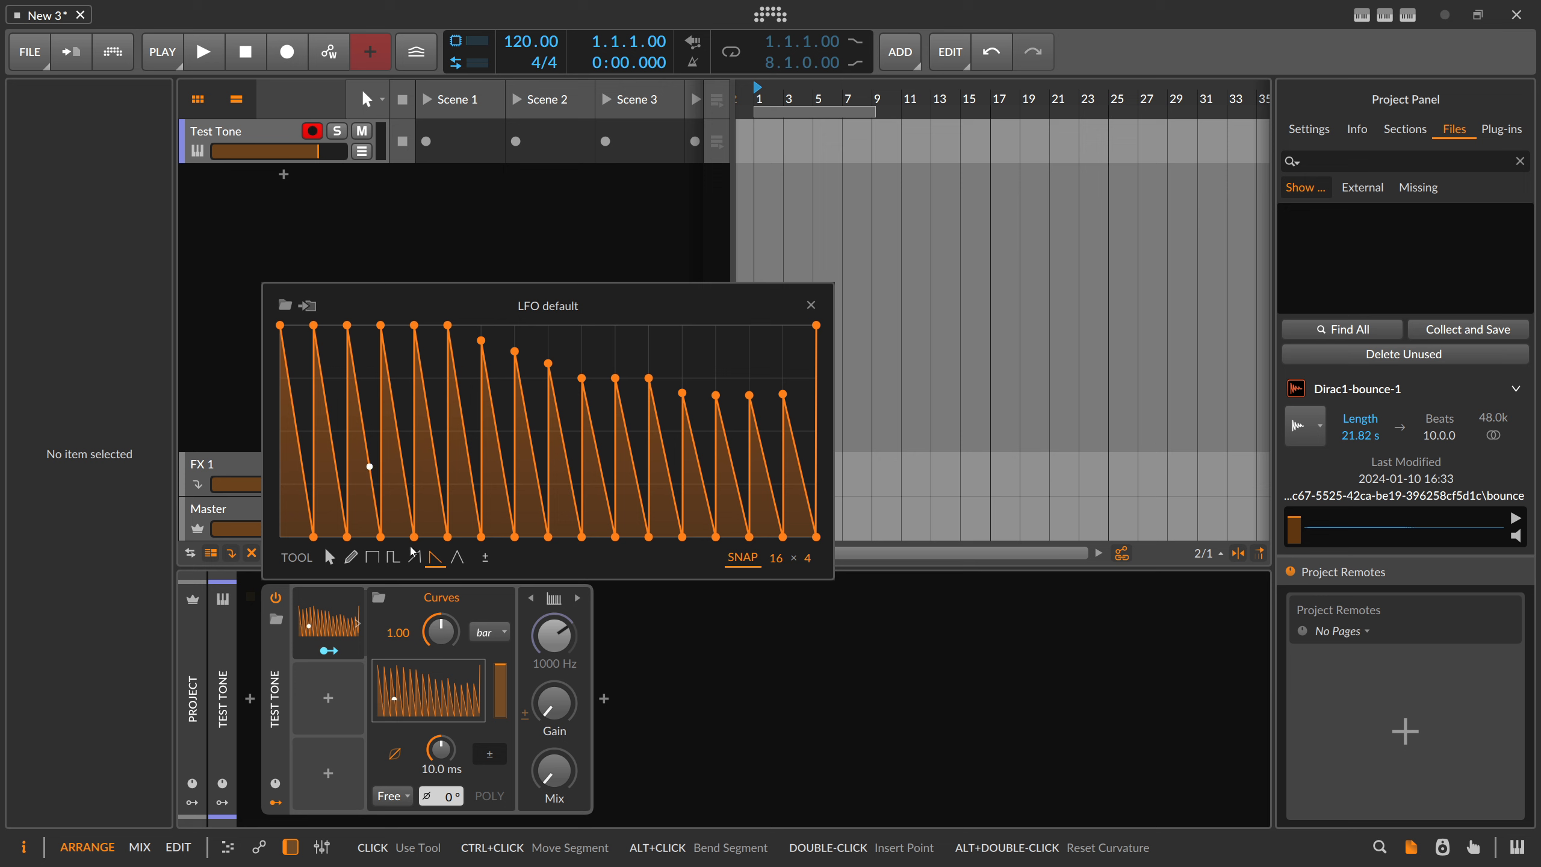
Change the curve's horizontal grid to 8 and replace middle segments with wider falling ramps of different heights.
drag(777, 558, 777, 580)
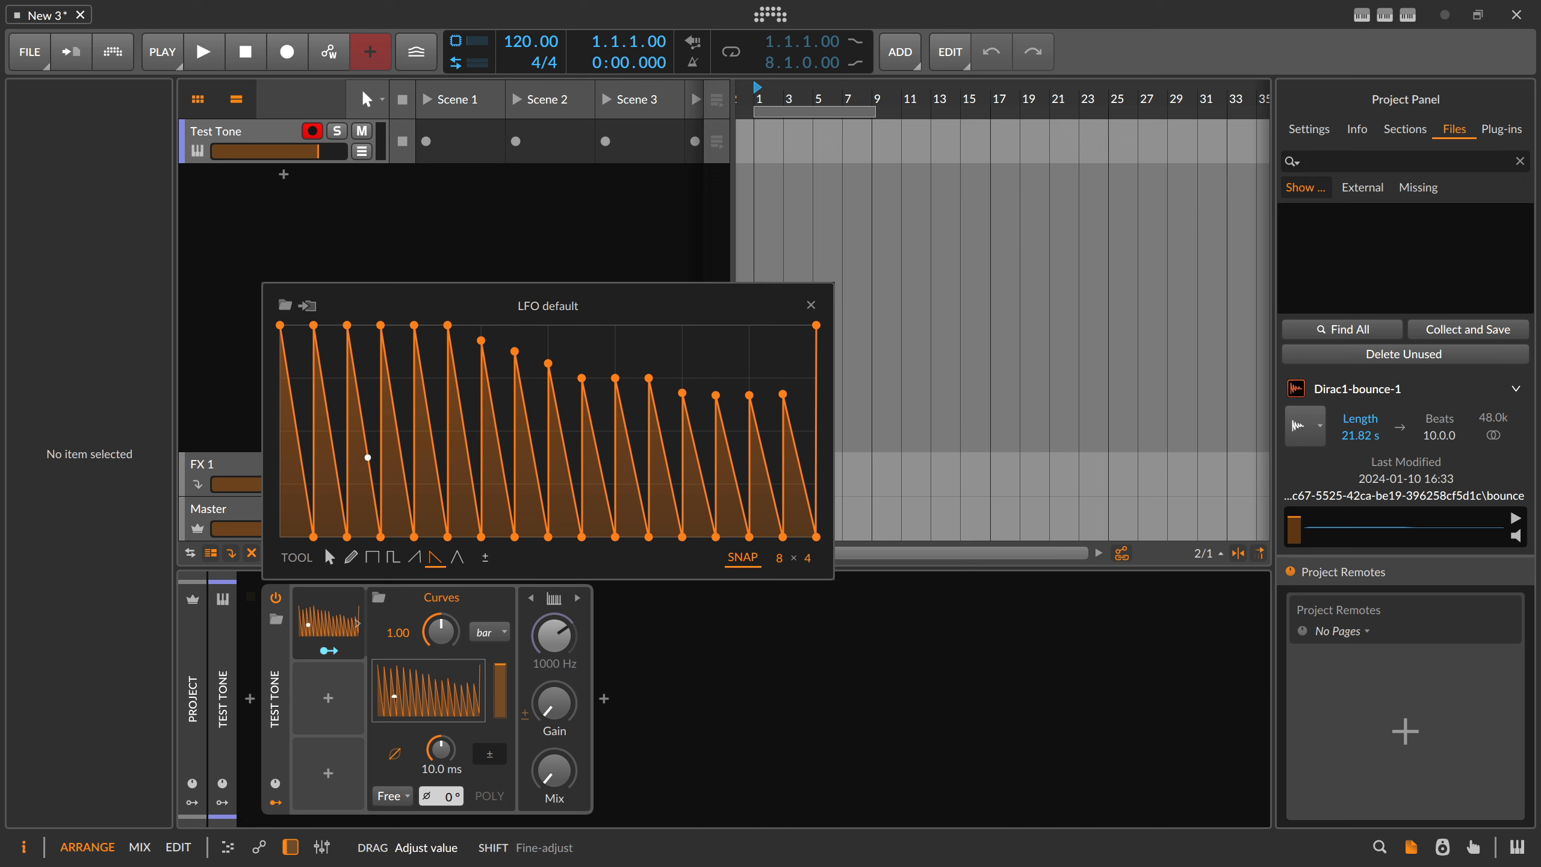
click(434, 429)
click(532, 377)
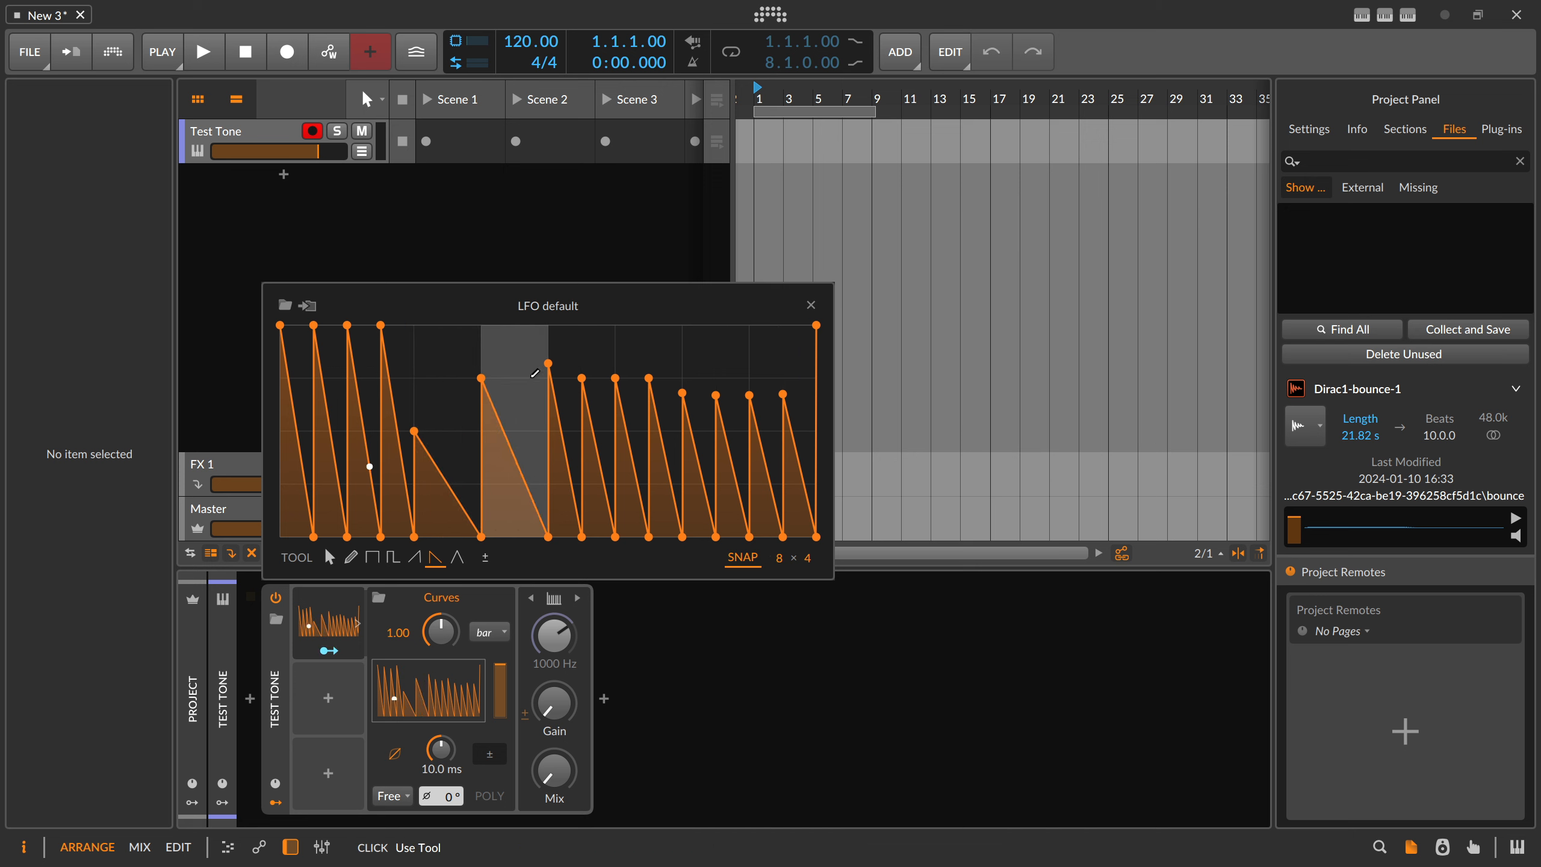
click(534, 357)
Set the curve's horizontal grid to 6 and draw two wide falling ramps, one low and one high, over its last third.
drag(779, 559, 779, 568)
click(691, 474)
click(739, 435)
click(740, 349)
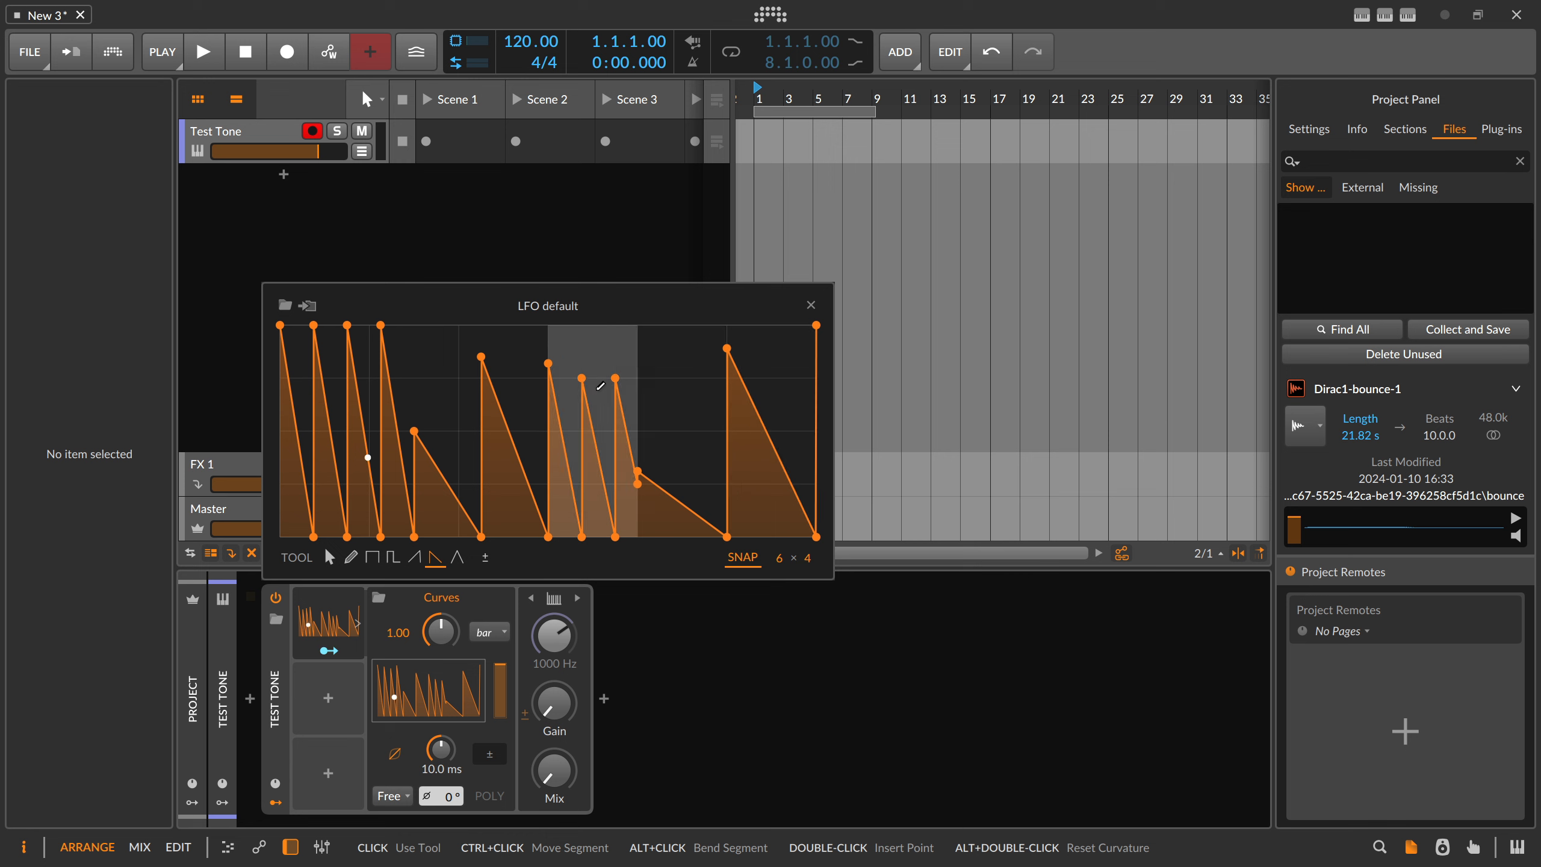
Bend all falling ramps of the curve into steep decays and close the curve editor.
click(329, 557)
drag(297, 444, 330, 485)
drag(364, 431, 417, 521)
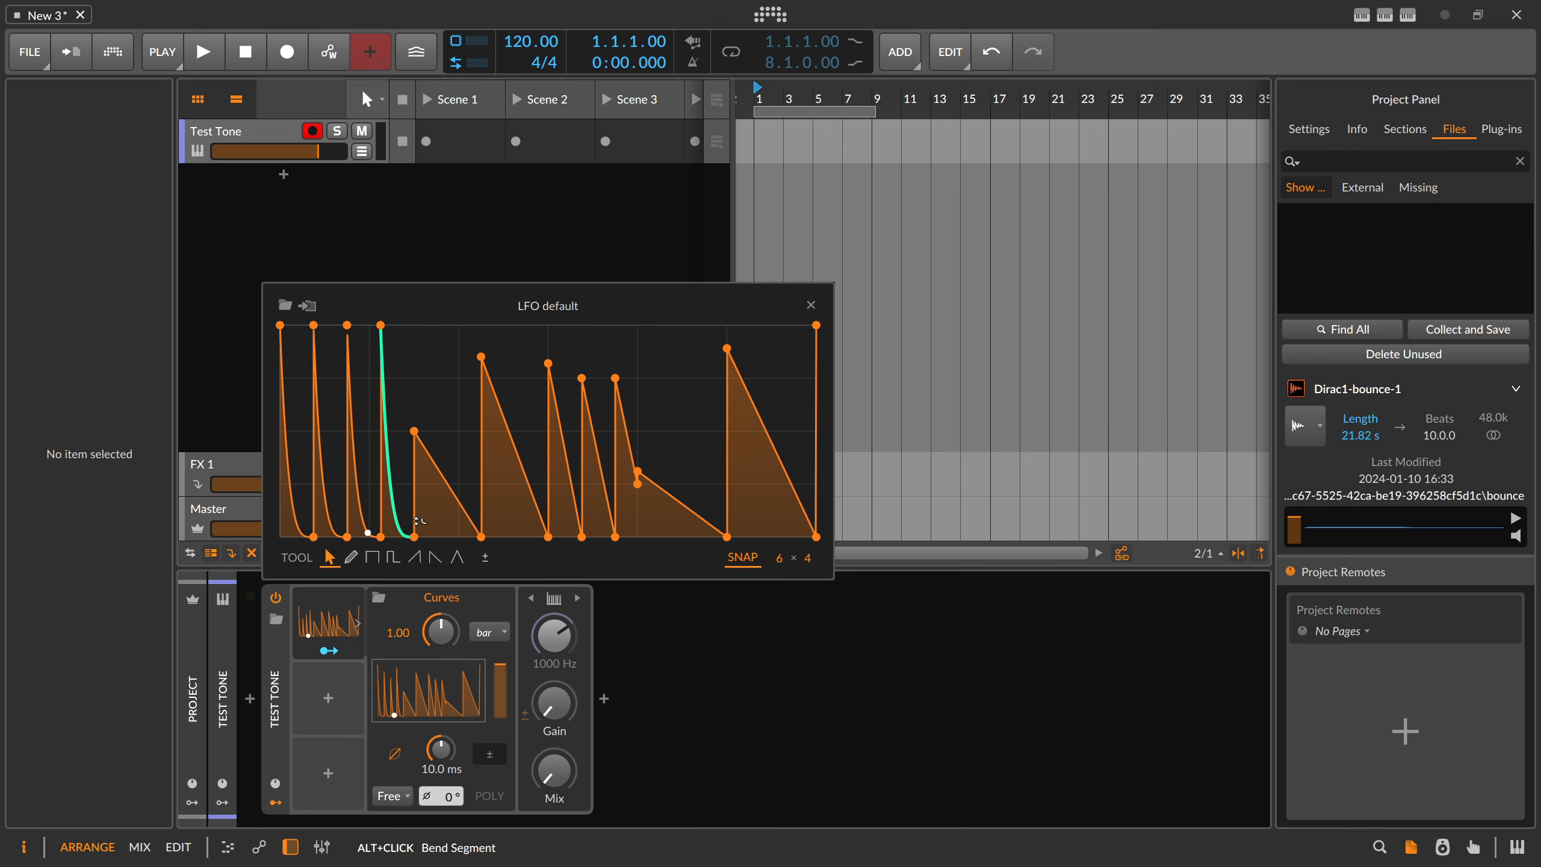
drag(434, 461, 449, 521)
drag(497, 401, 513, 520)
drag(553, 394, 561, 514)
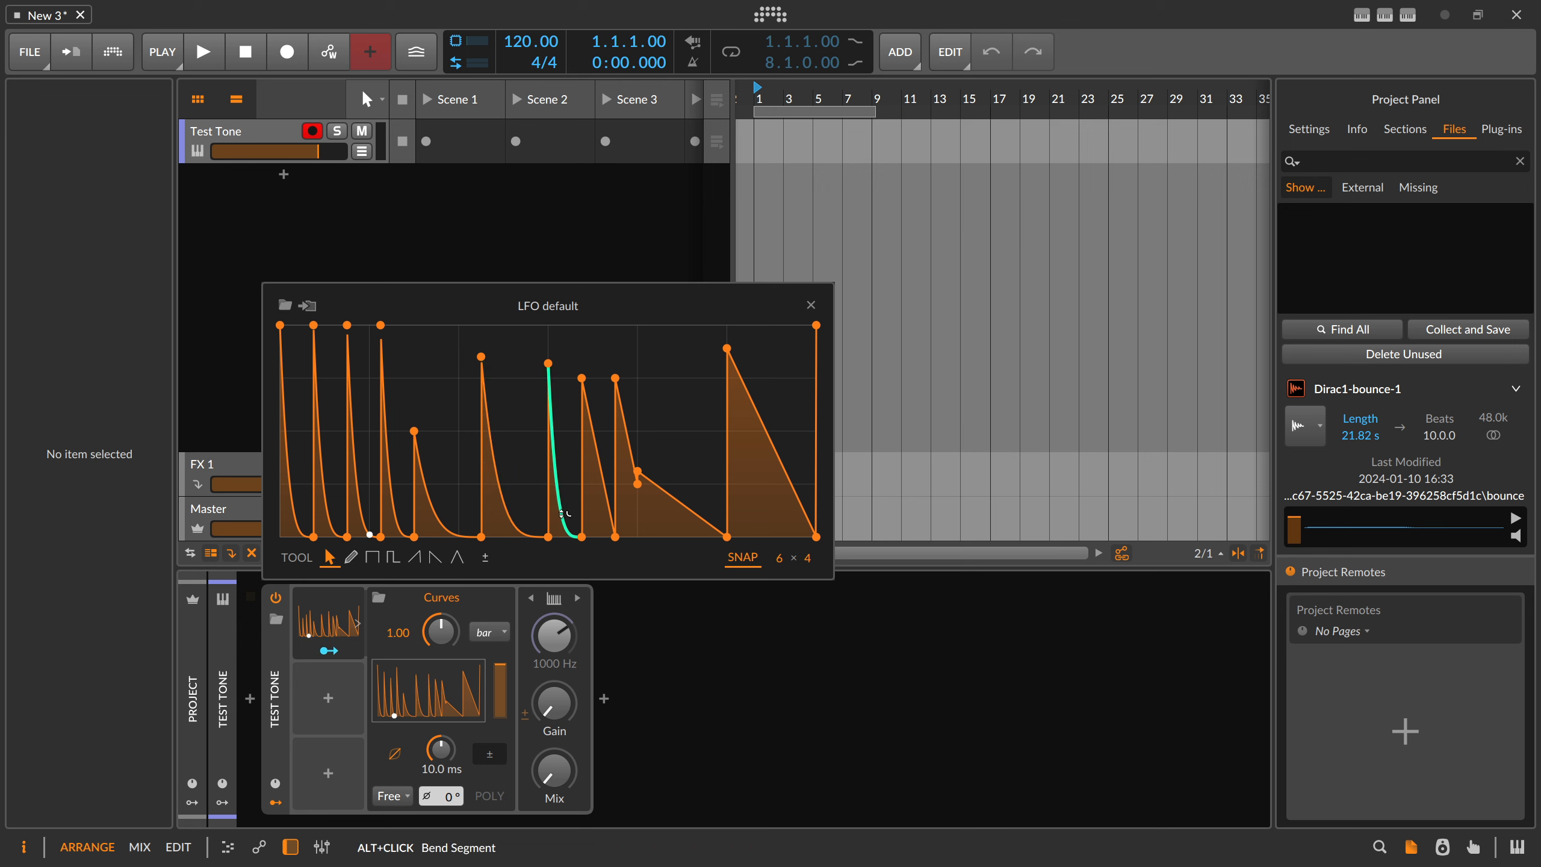
drag(594, 434, 628, 455)
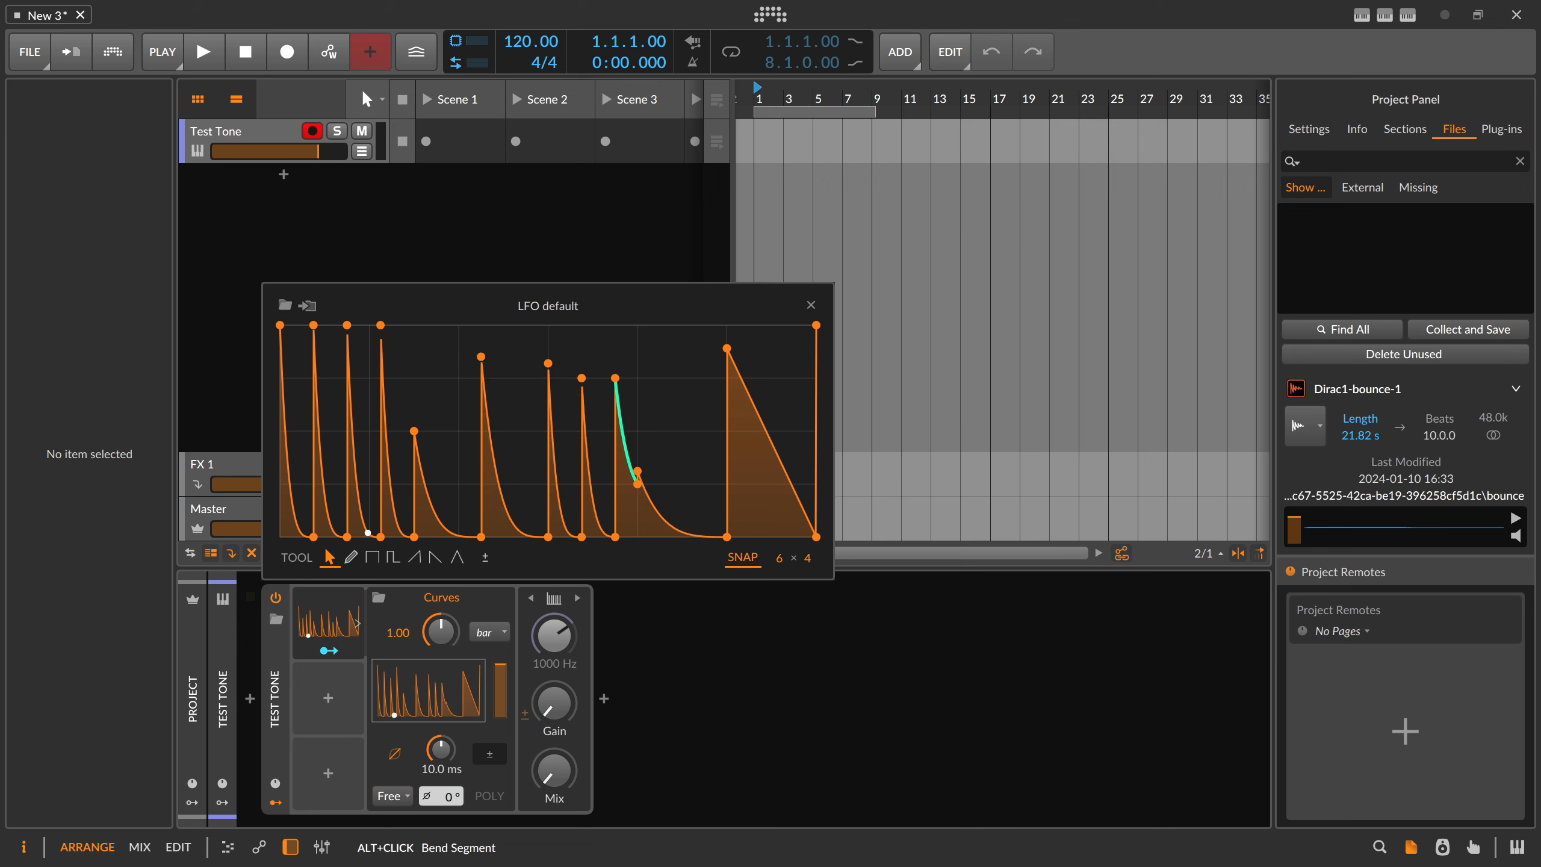
drag(771, 442, 776, 521)
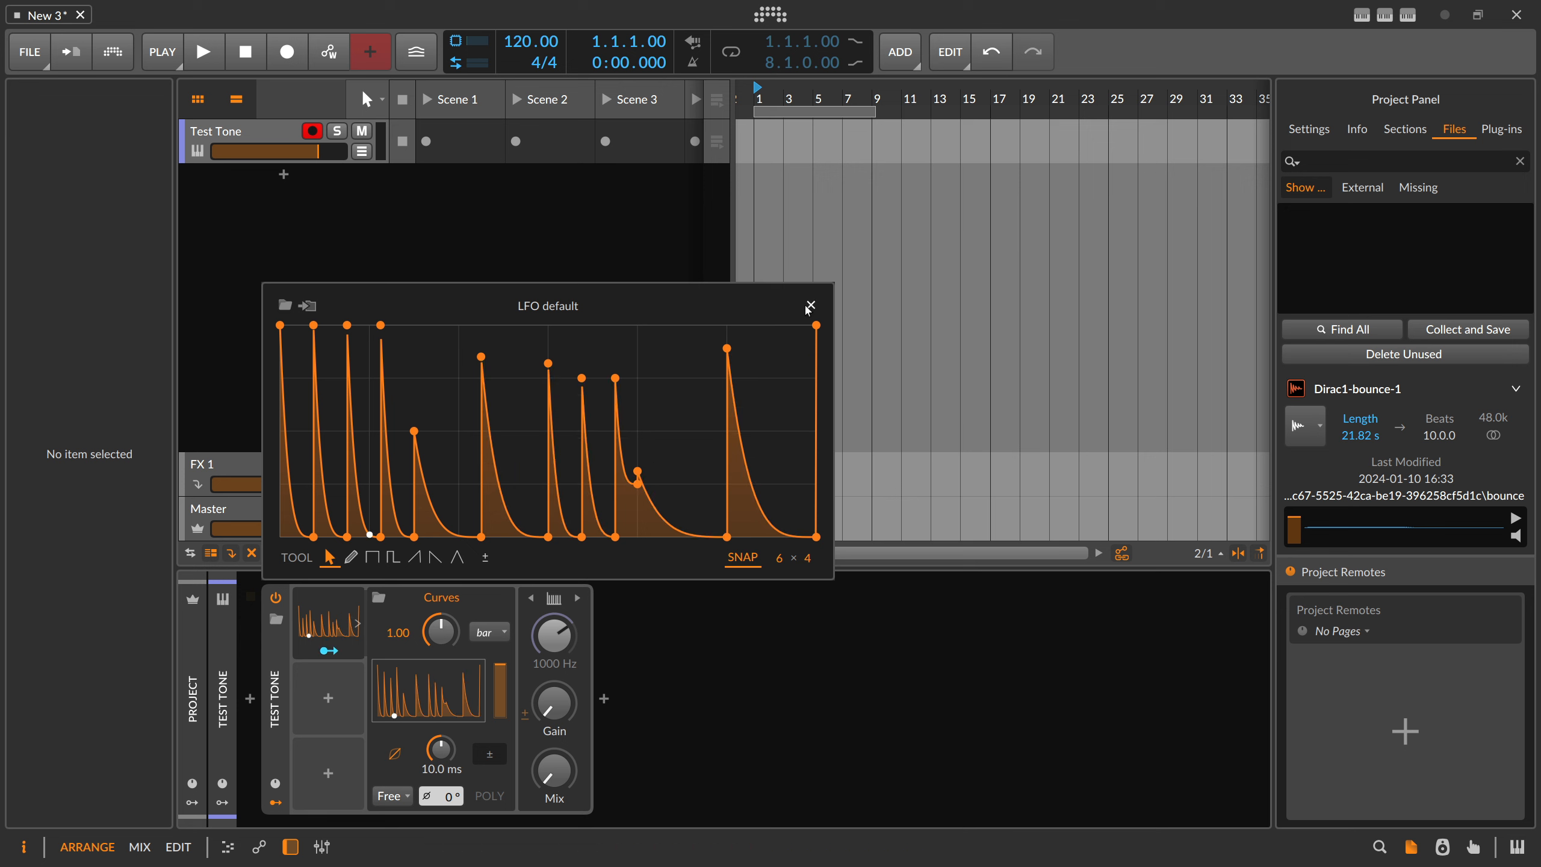
click(810, 306)
Modulate the Test Tone's gain with Curves at an amount of 1.000 and raise its mix to the maximum.
click(357, 651)
drag(554, 702, 554, 664)
click(340, 652)
drag(532, 764, 532, 680)
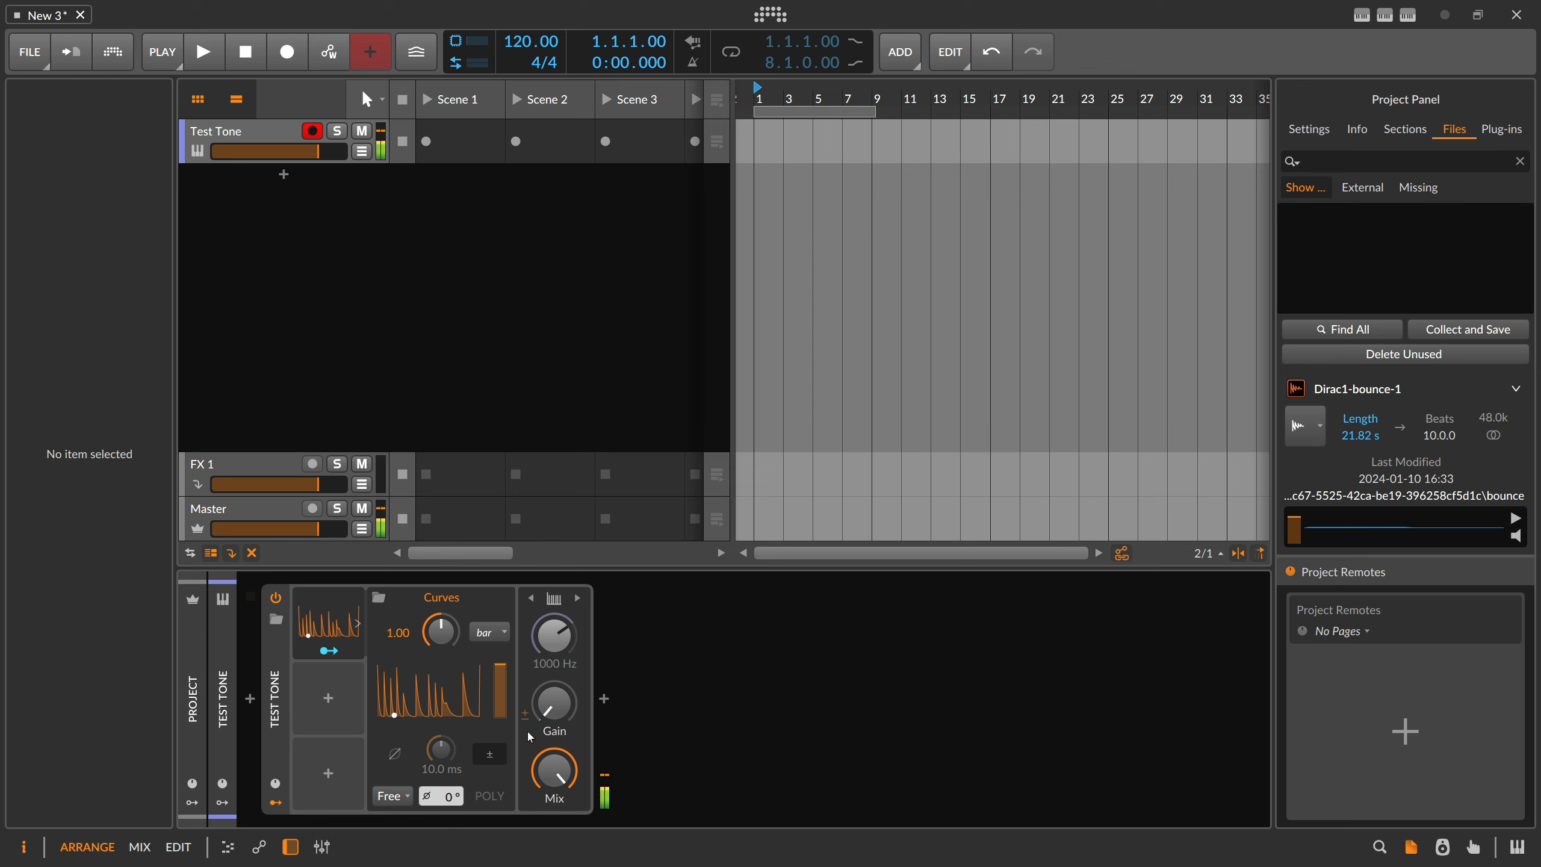
Add a Delay-2 device after the Test Tone and lower its mix slightly.
click(605, 703)
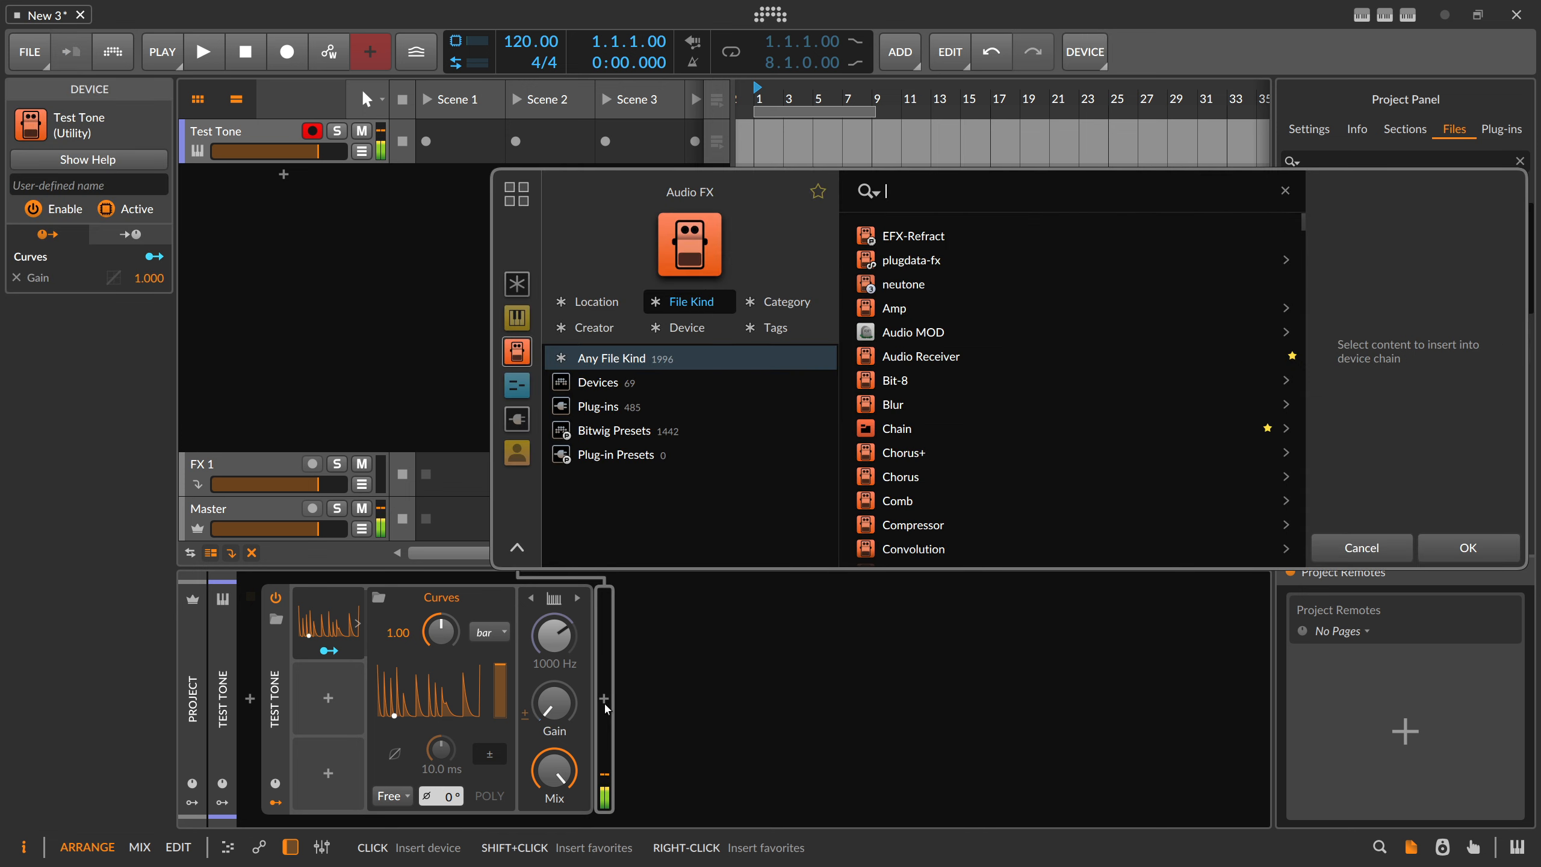
text(delay)
key(Down)
key(Down)
key(Return)
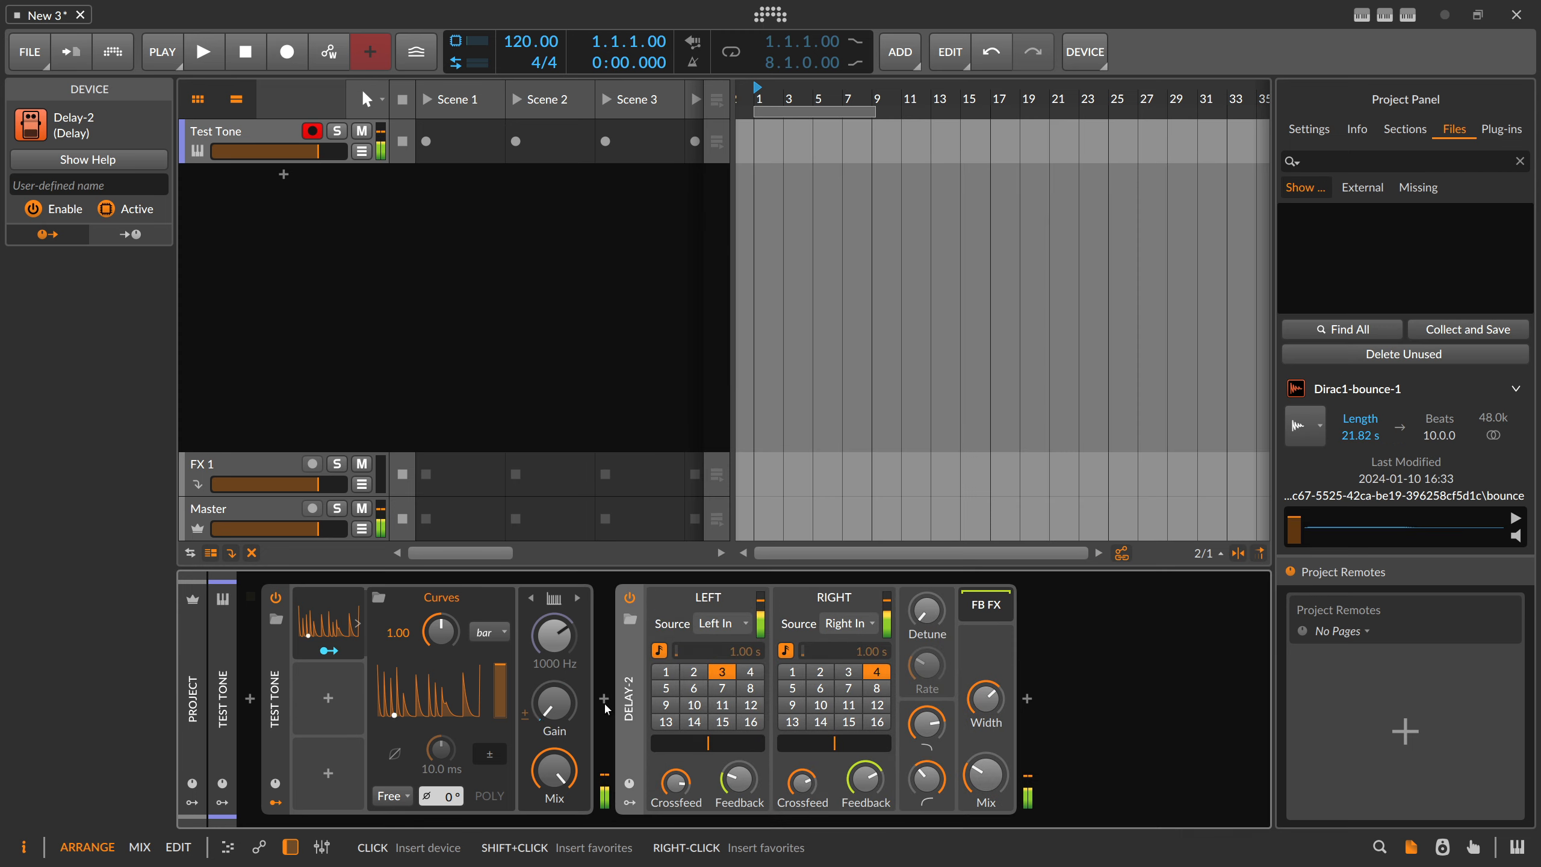
drag(986, 776, 986, 798)
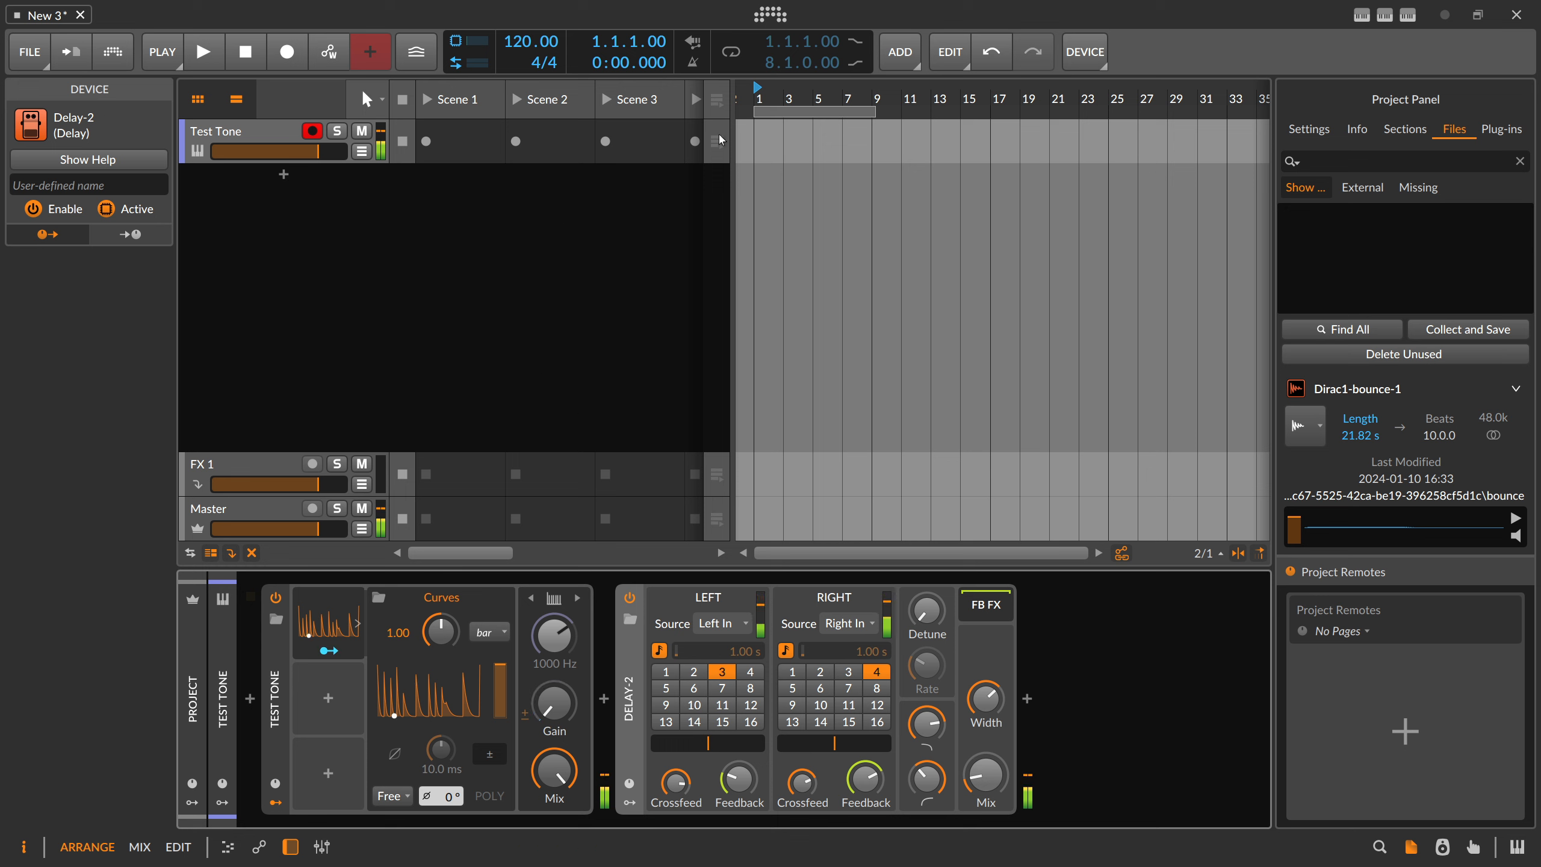
Bounce bars 1 to 9 of the Test Tone track to a new audio track, using the Post-Fader source at 32-bit floating-point.
drag(753, 145, 866, 150)
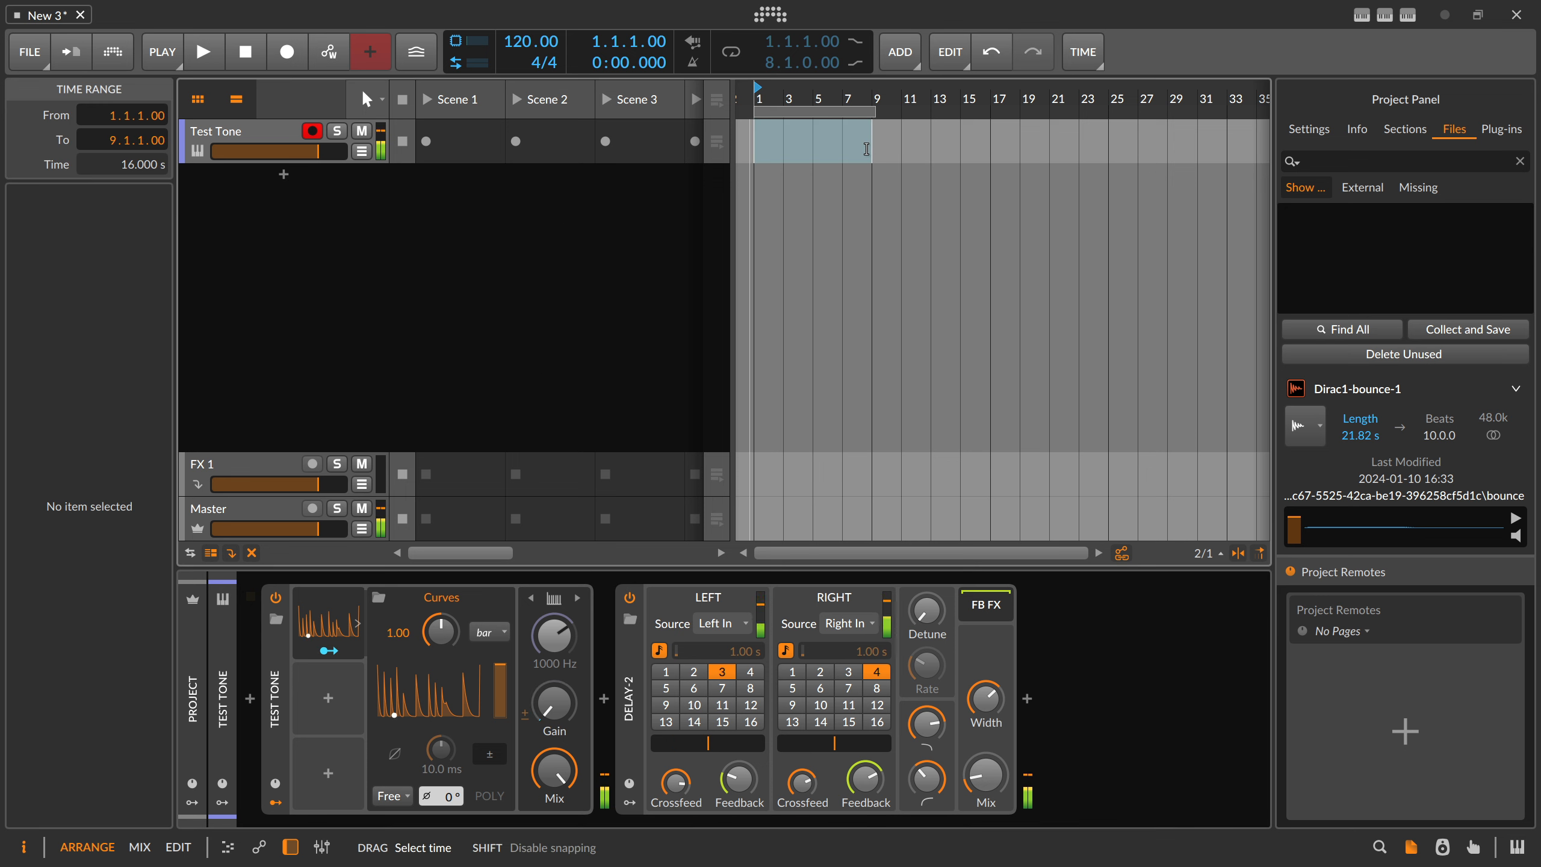
right_click(857, 147)
click(872, 309)
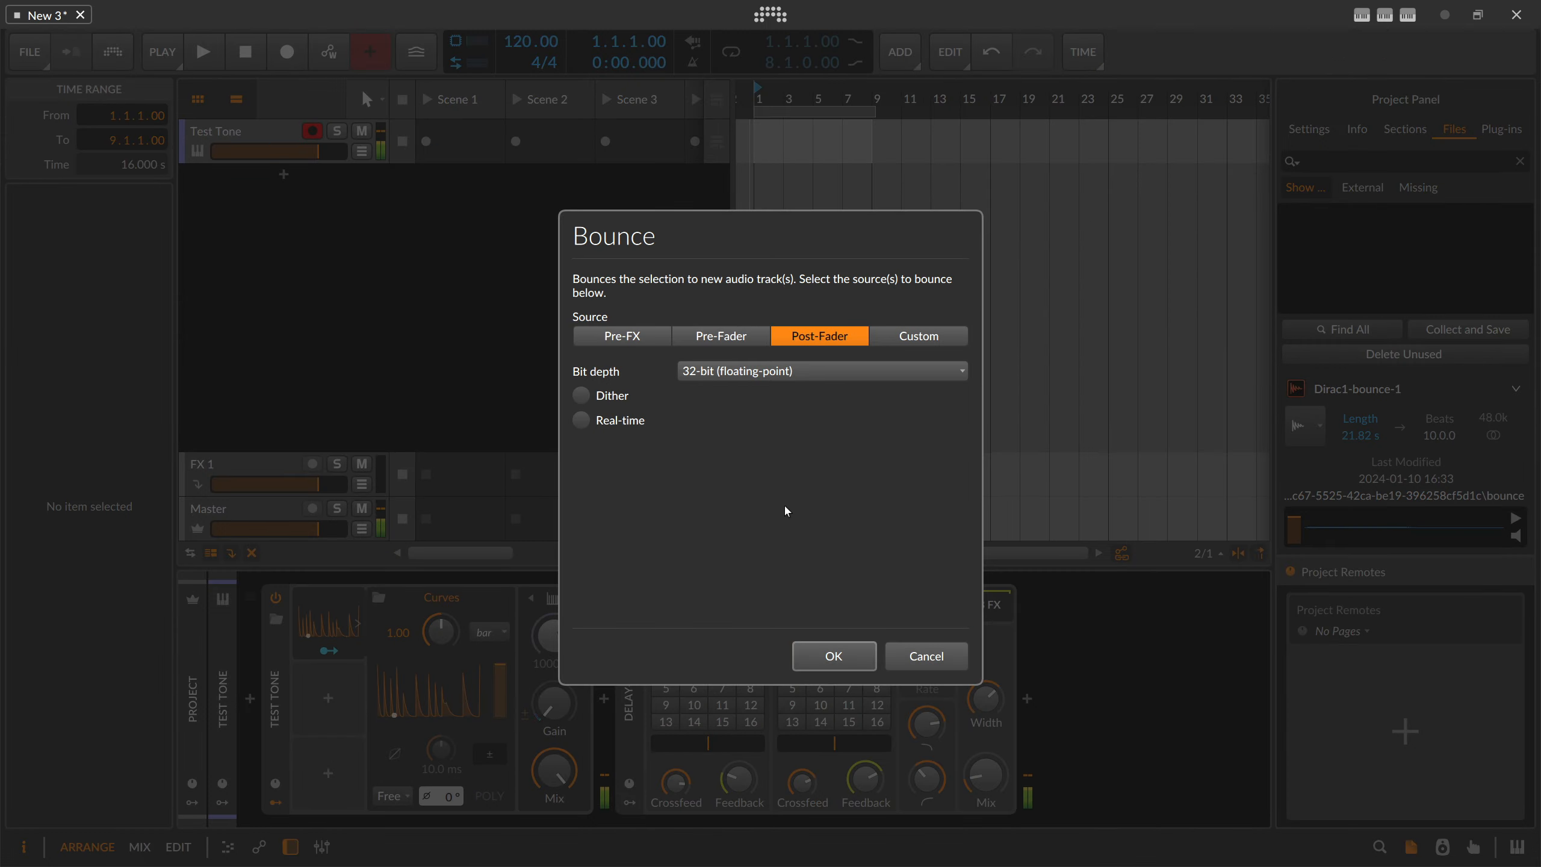
click(834, 655)
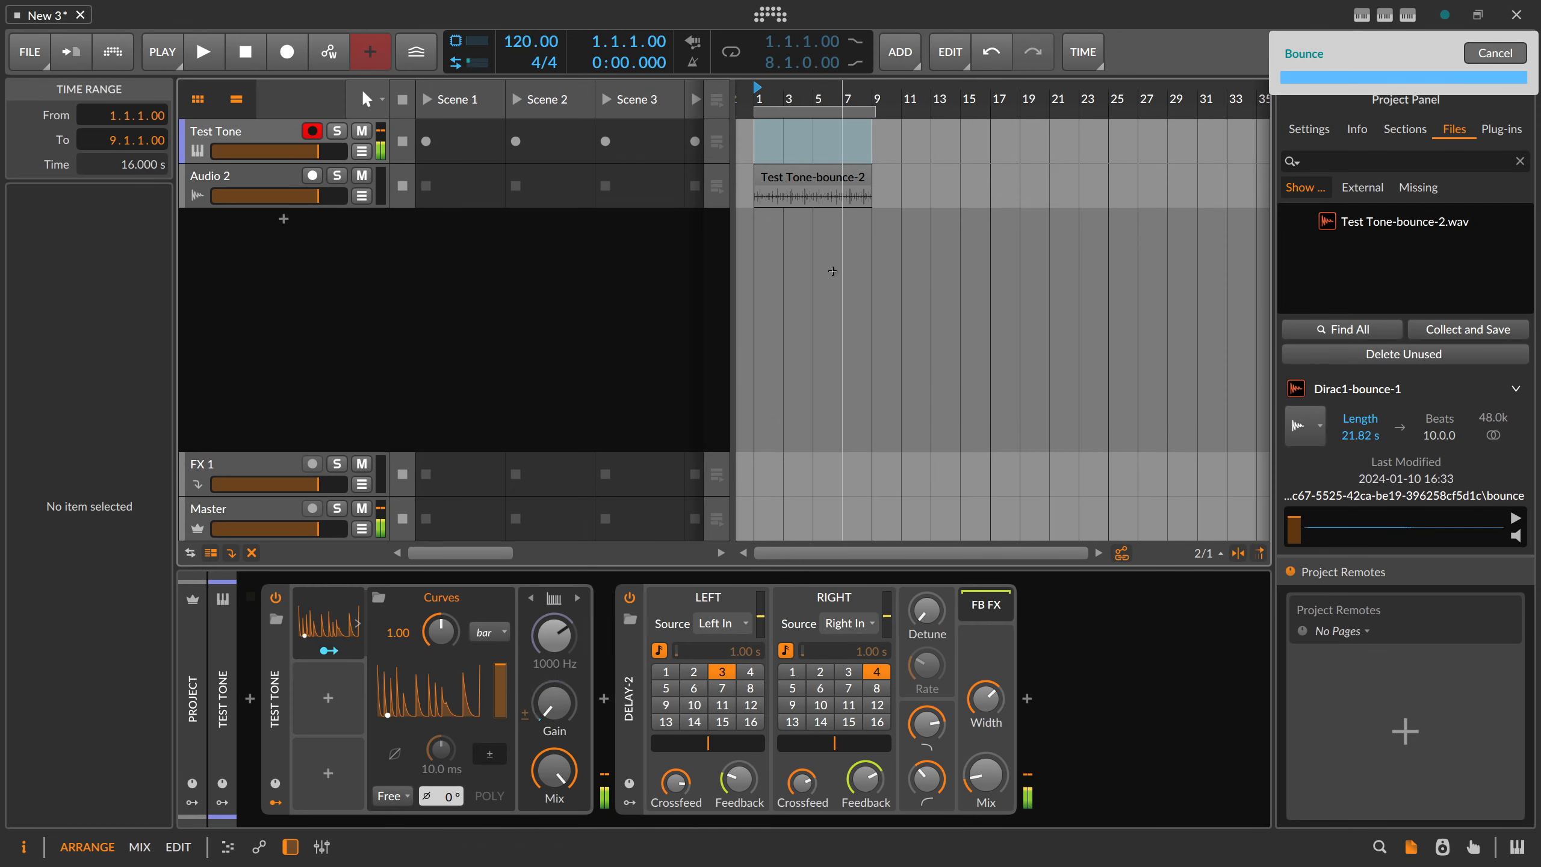
Delete the Test Tone track and inspect the bounced clip's waveform at a larger track height.
click(282, 137)
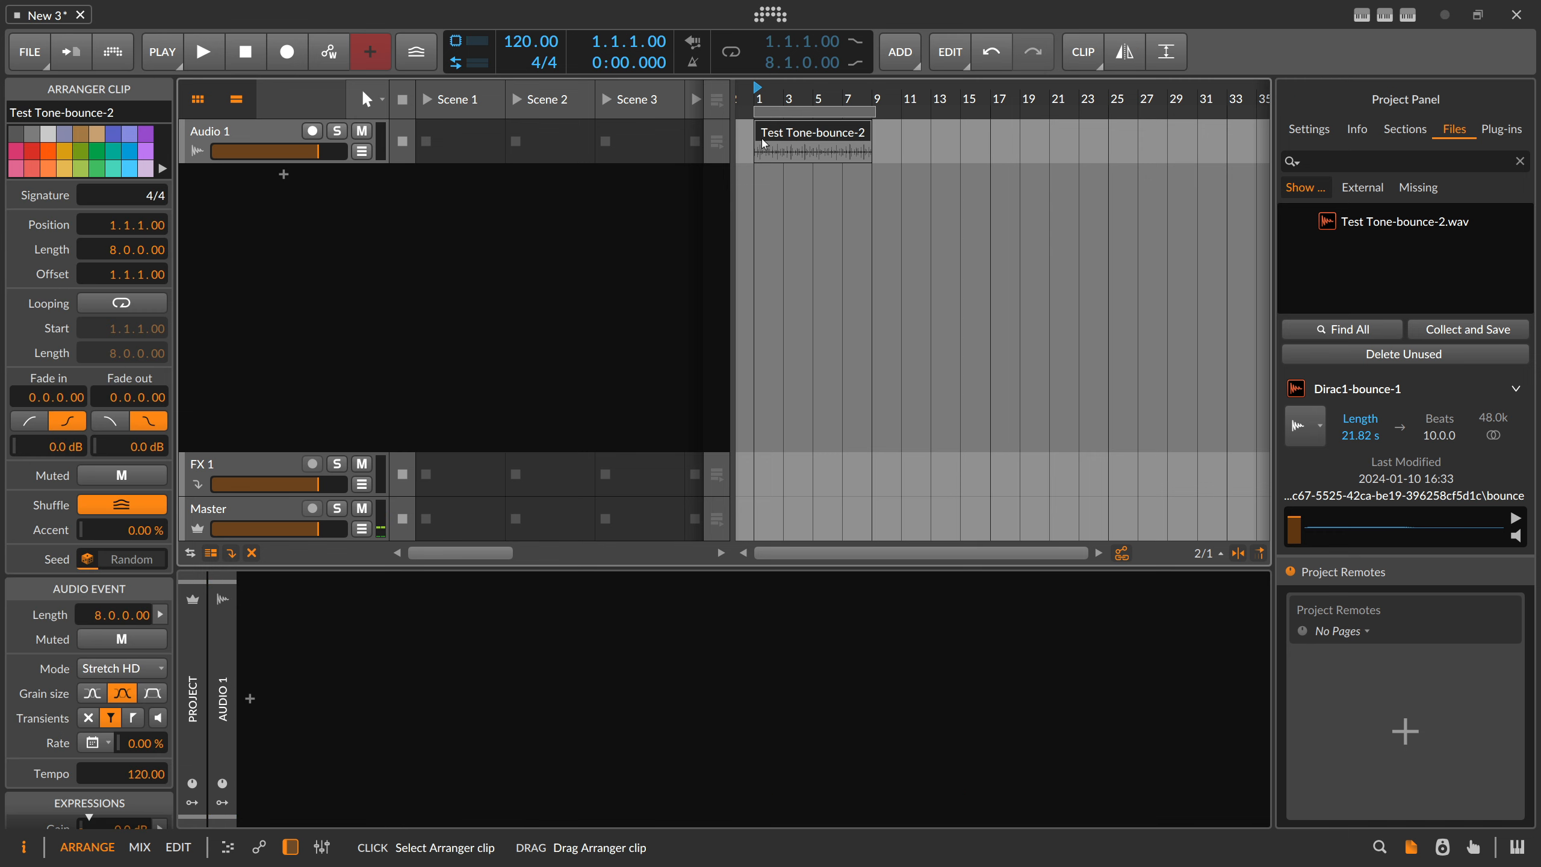
drag(291, 163, 298, 373)
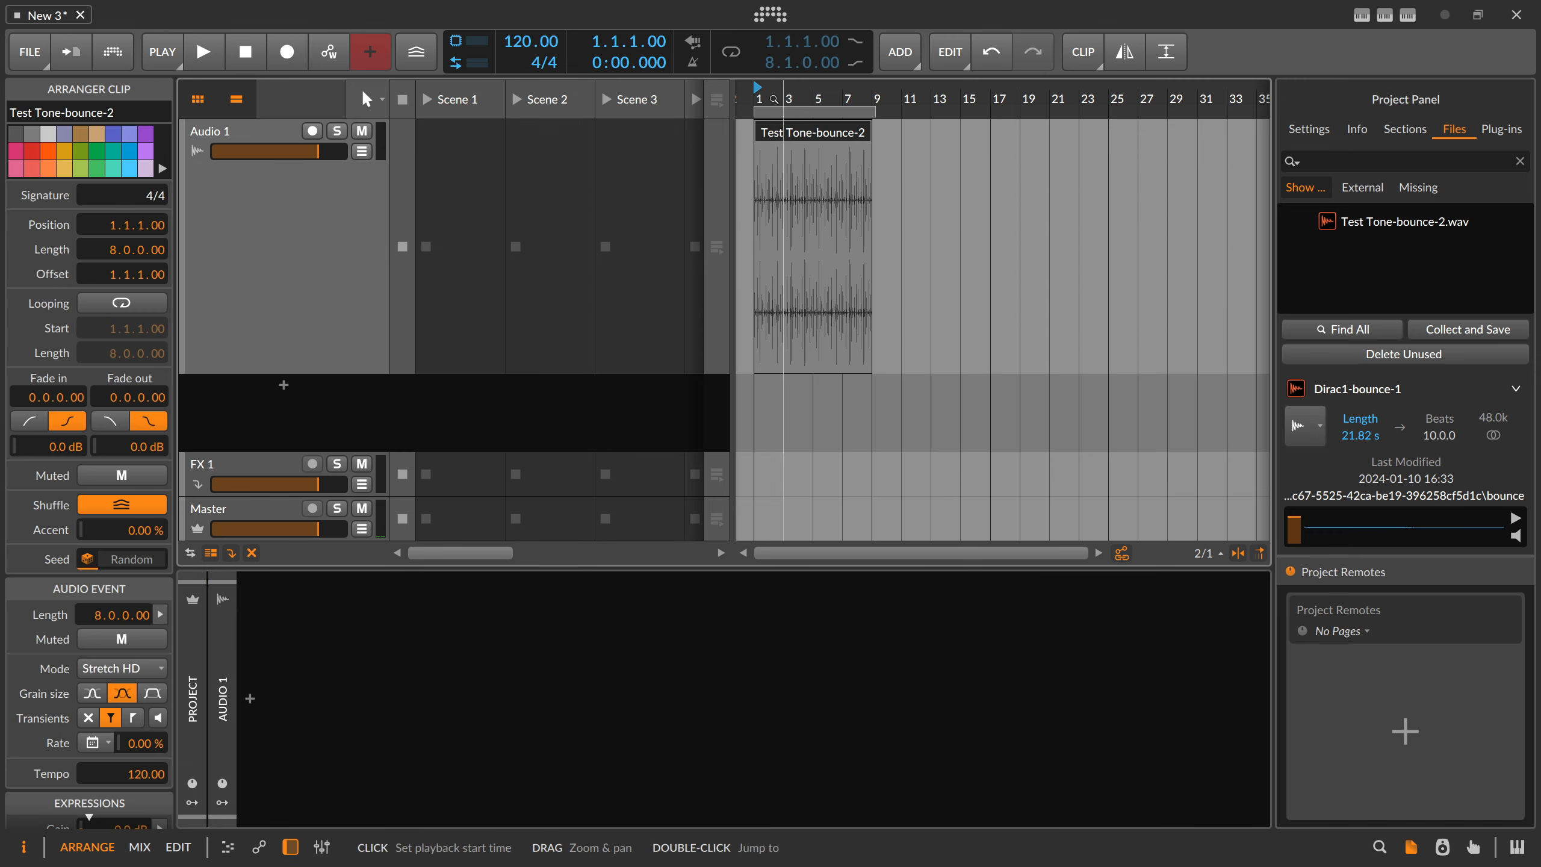
drag(781, 97, 817, 232)
drag(774, 99, 758, 67)
click(316, 279)
drag(290, 375, 304, 163)
Create a new instrument track below Audio 1 with the Polymer synth on it.
double_click(289, 185)
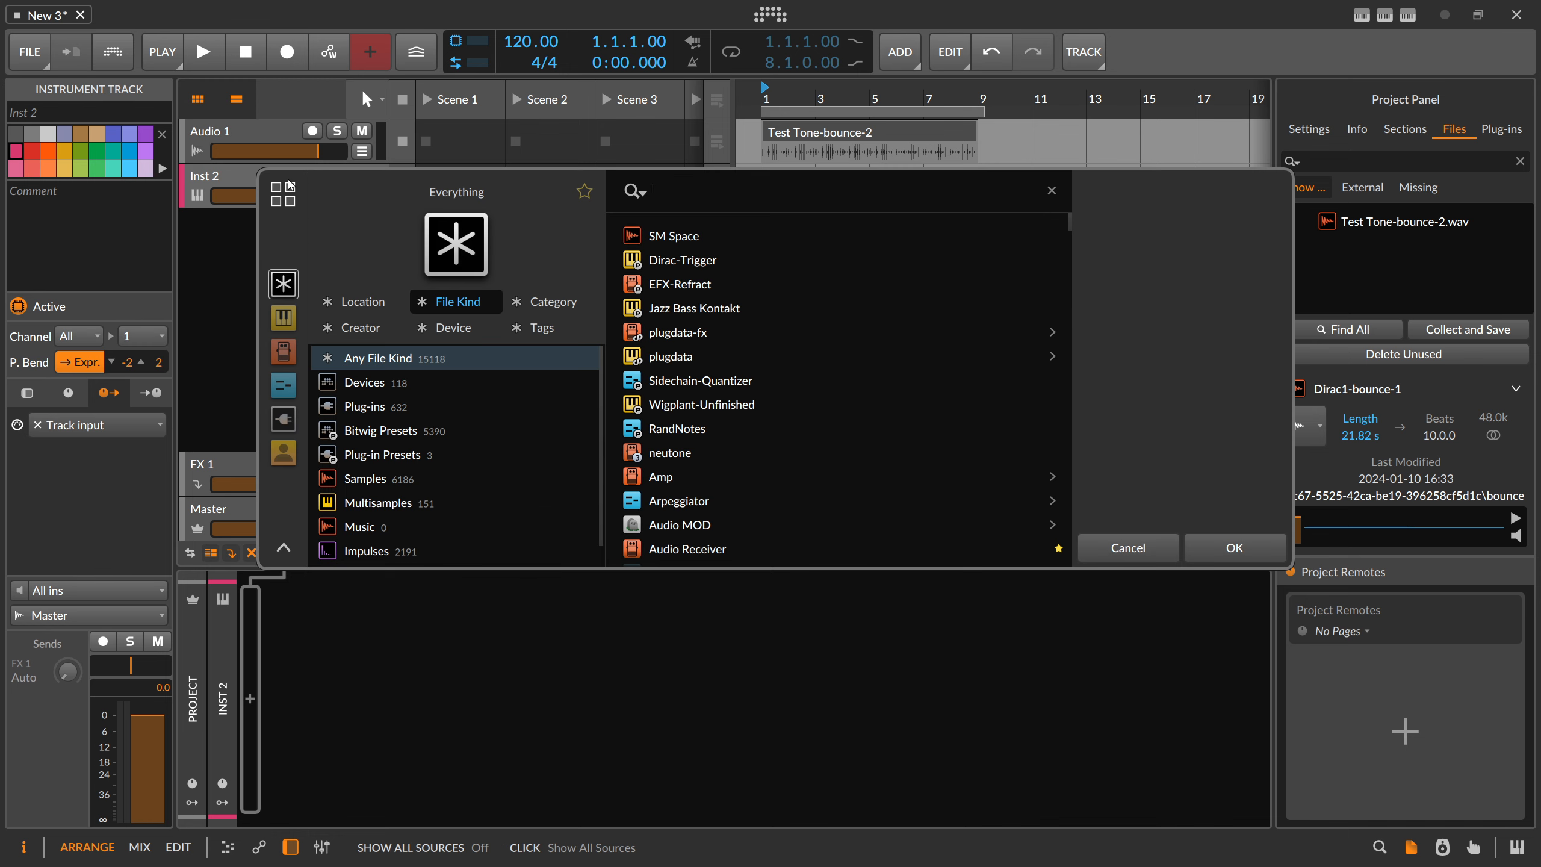
text(polymer)
key(Return)
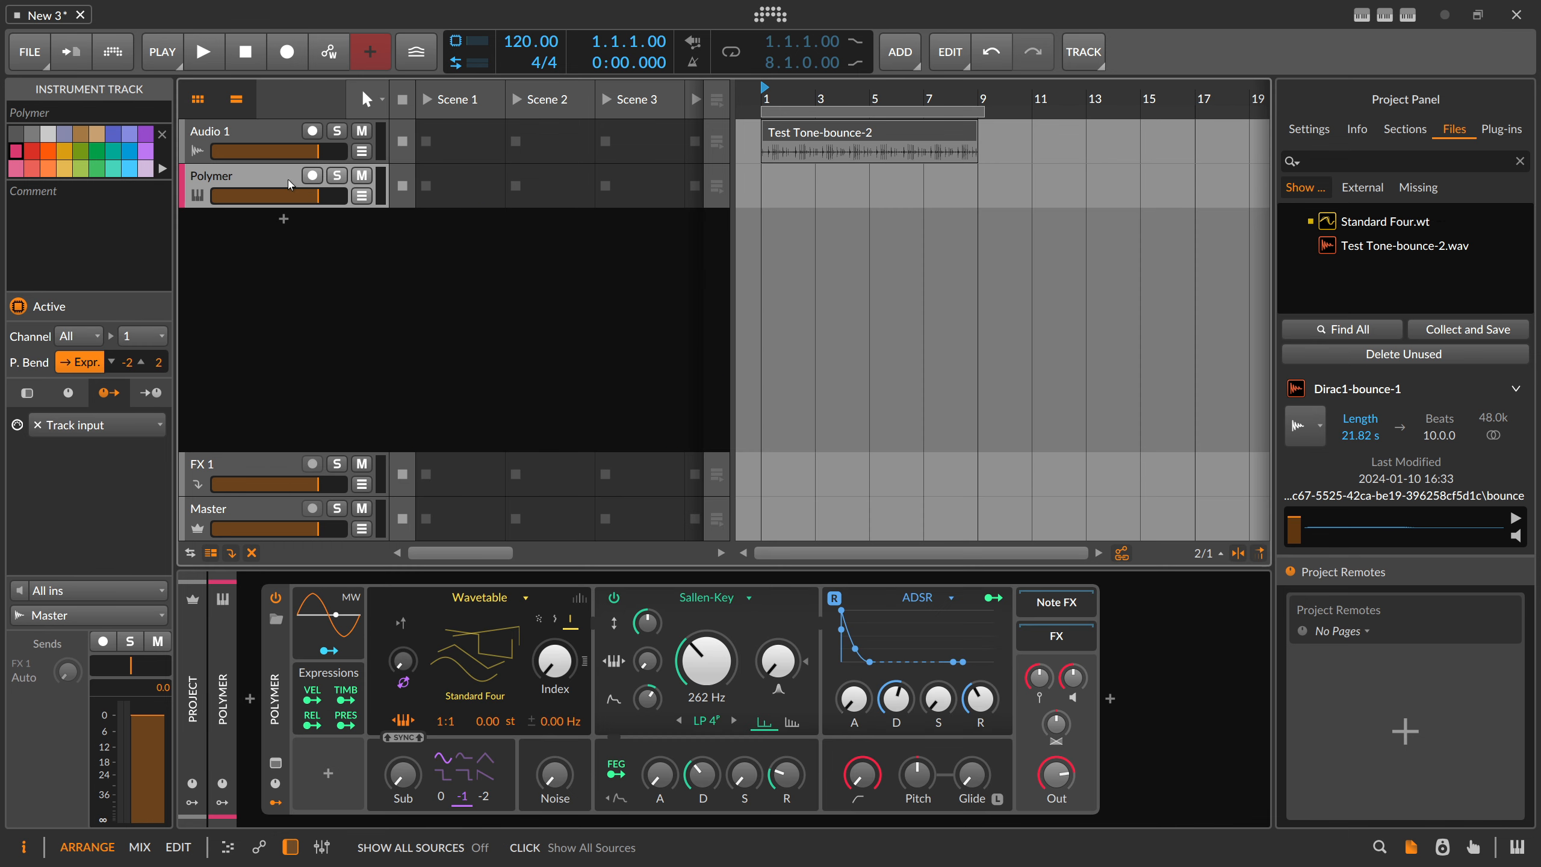
Add a Convolution device after the Polymer synth.
click(1110, 700)
text(convol)
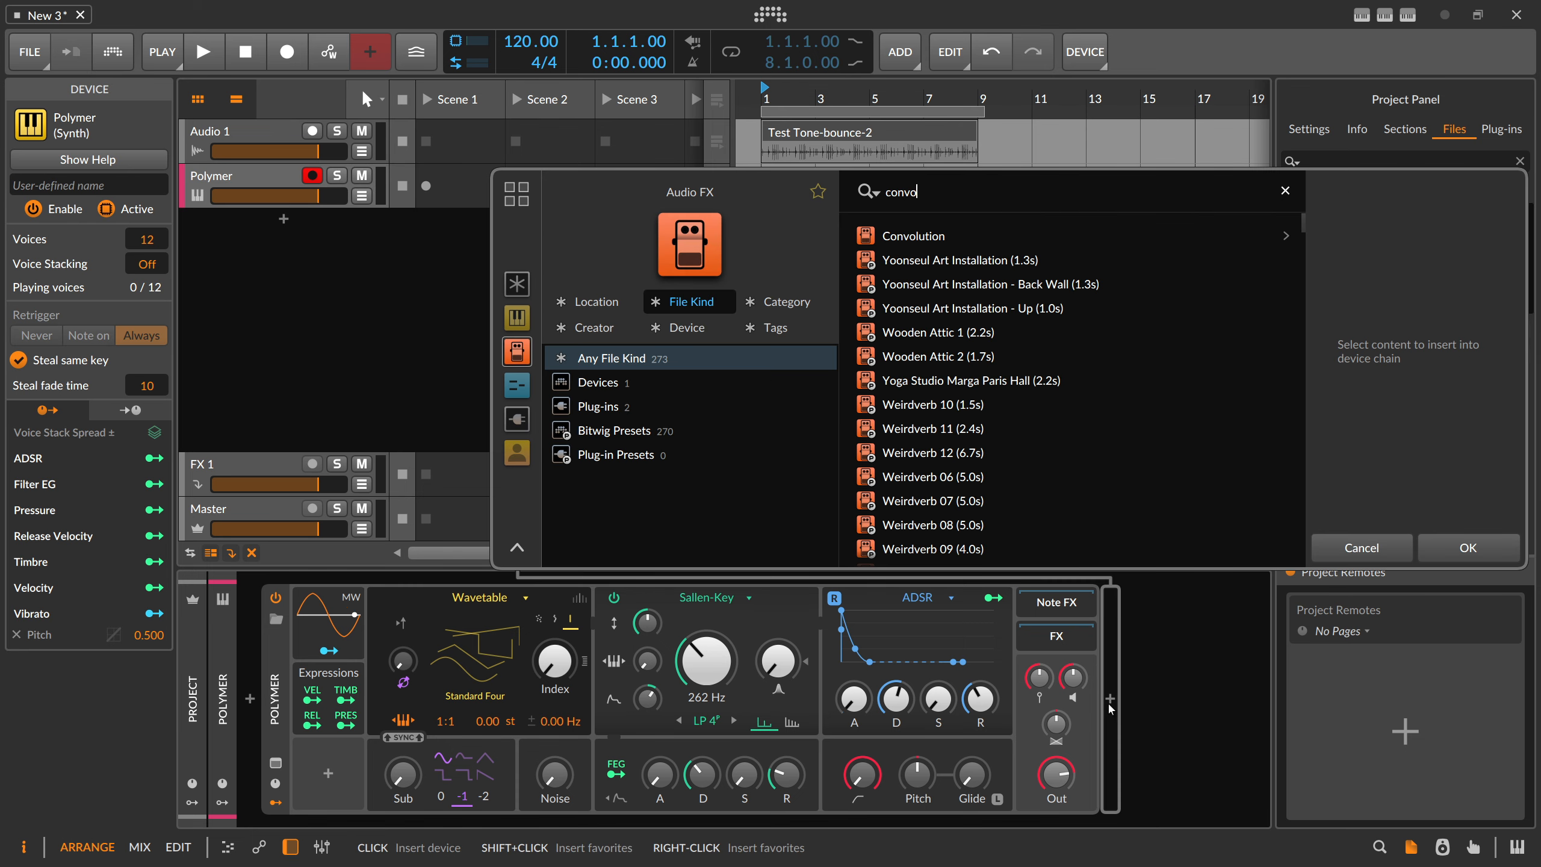
key(Return)
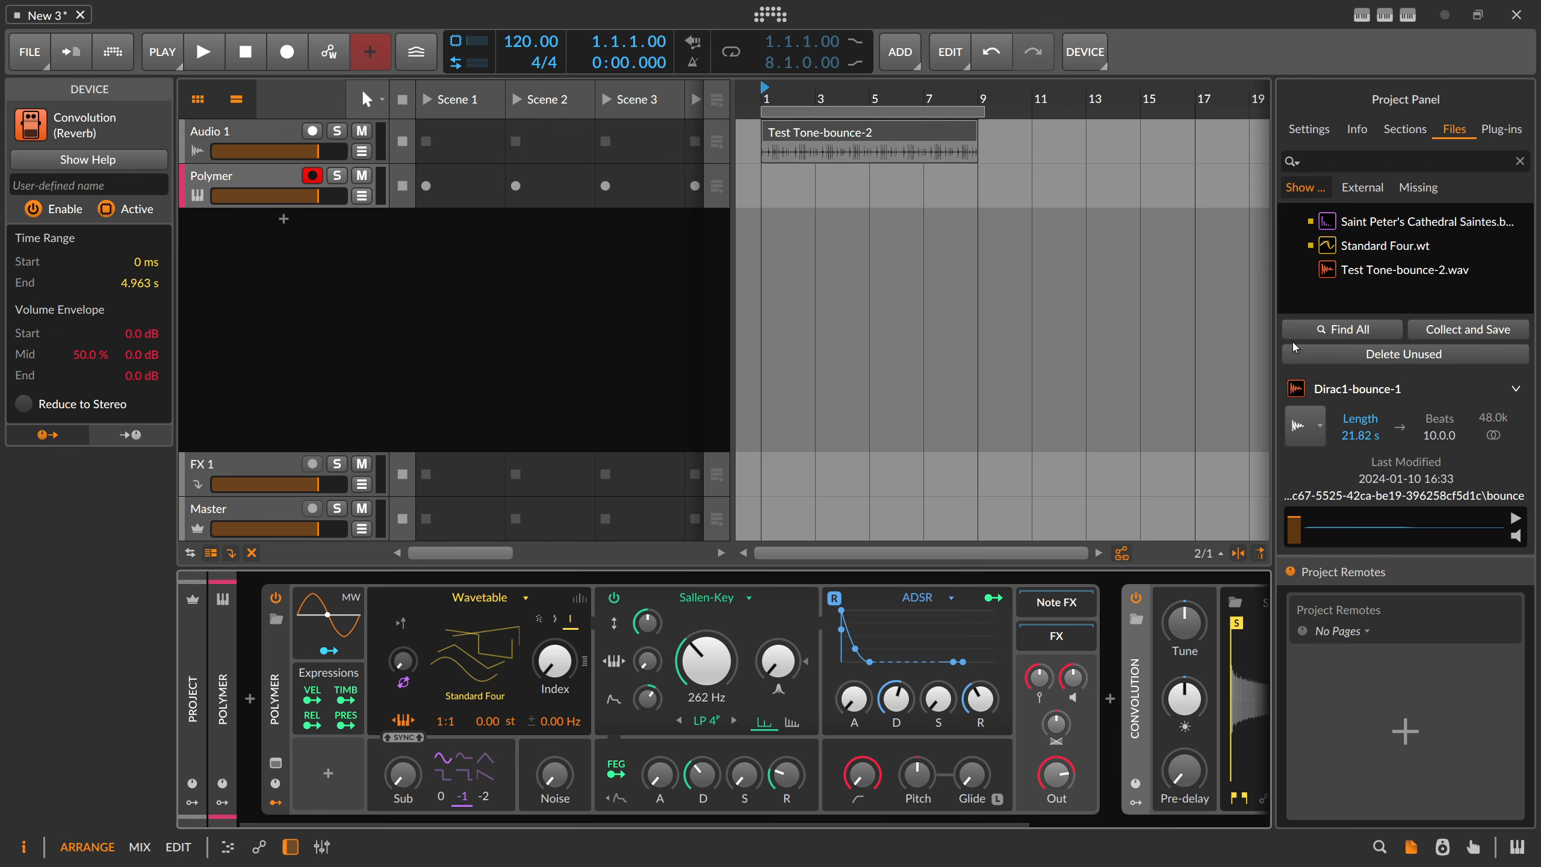
click(1094, 821)
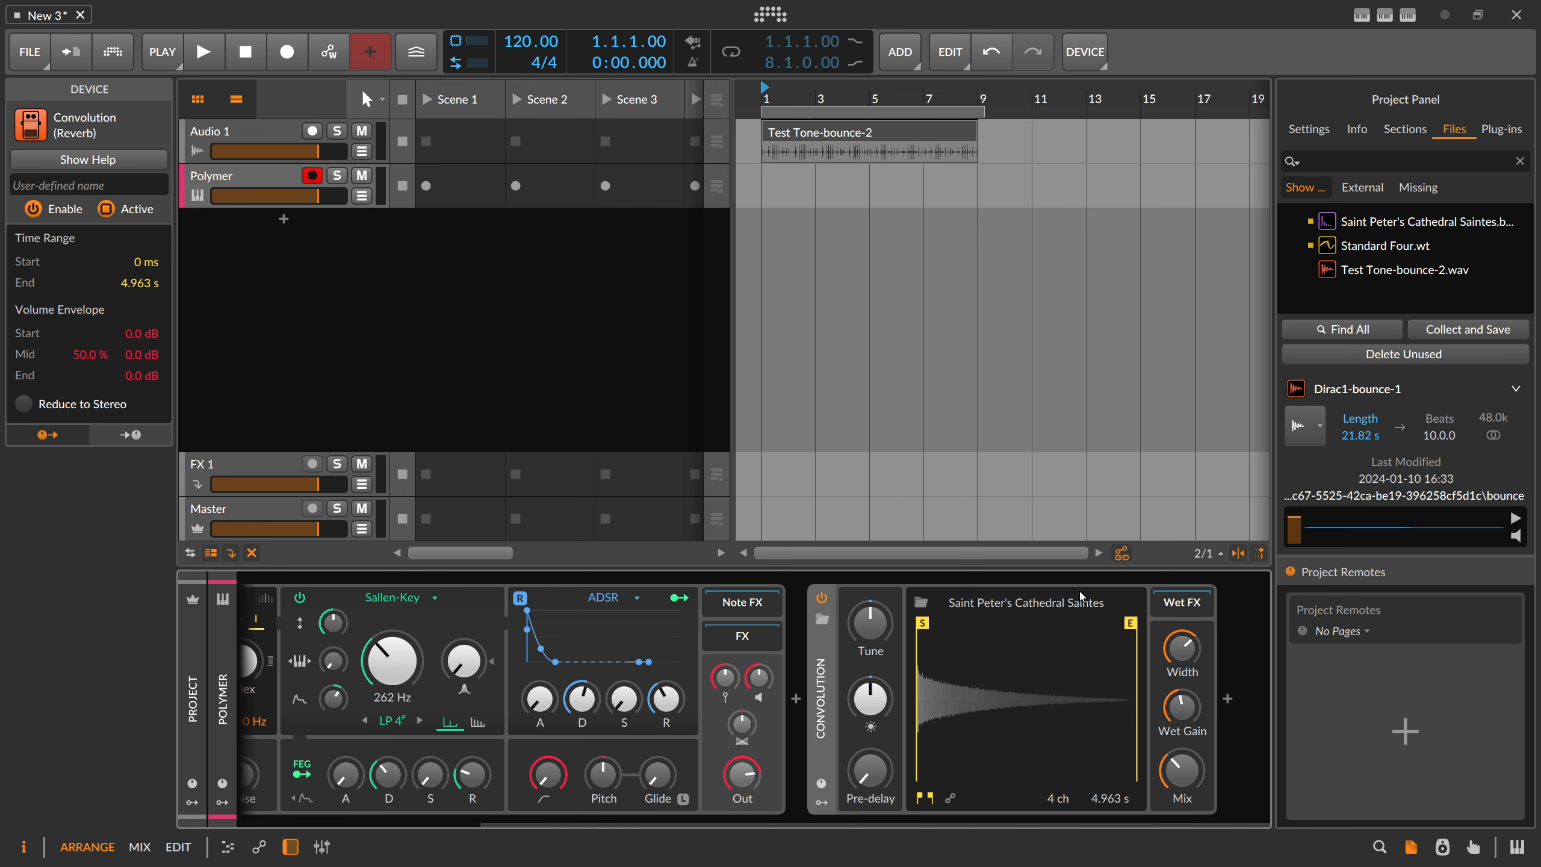
Load Test Tone-bounce-2.wav into Convolution and adjust its Mix, Wet Gain and impulse end point, trimming the end to 2.321 s.
drag(1396, 270, 956, 768)
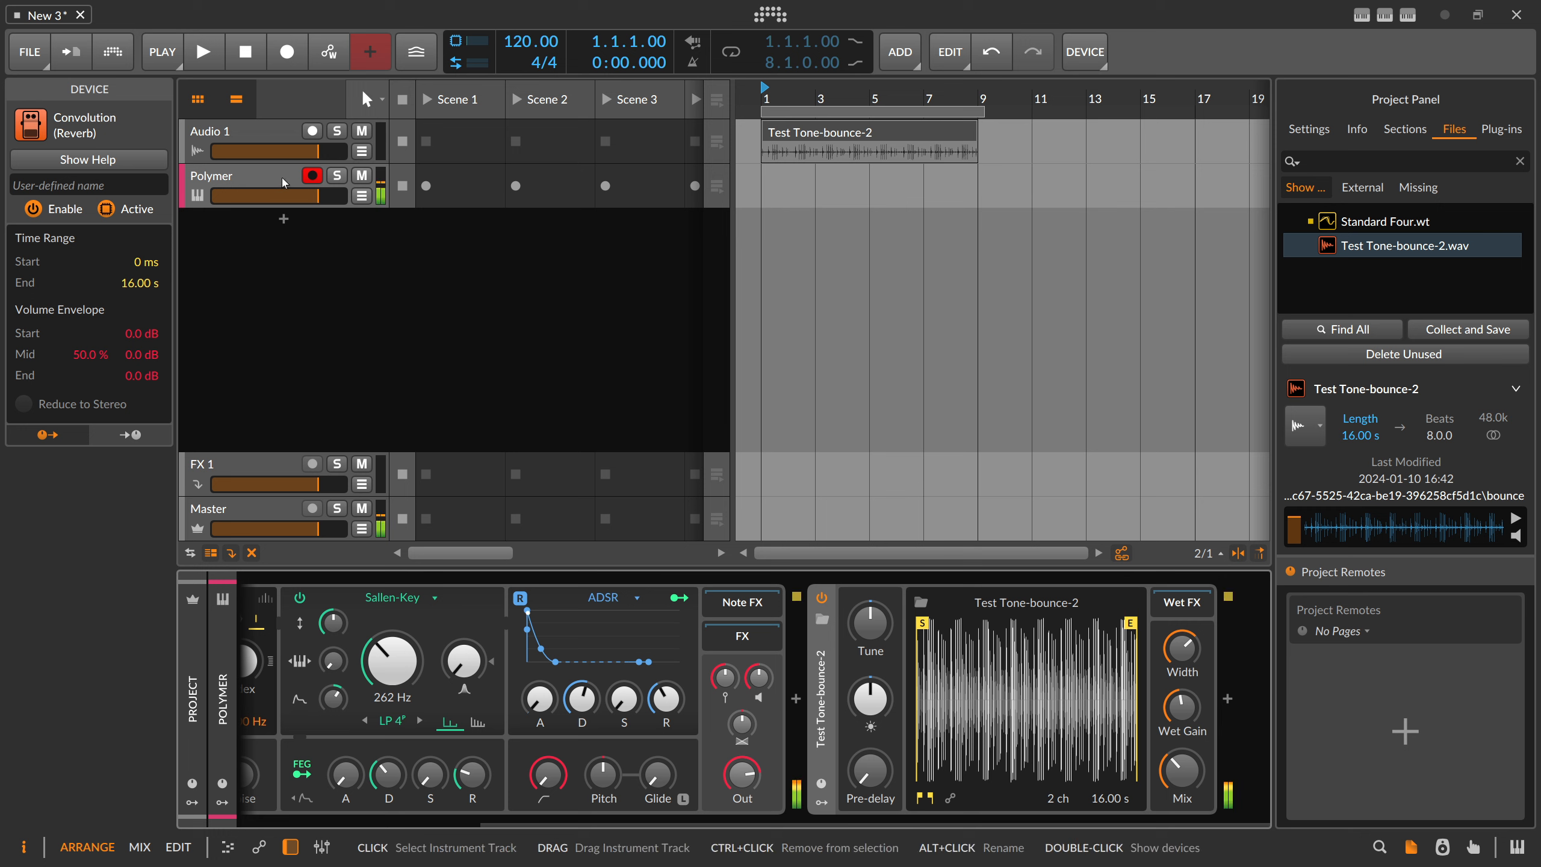
drag(1182, 771, 1181, 734)
drag(1182, 707, 1182, 691)
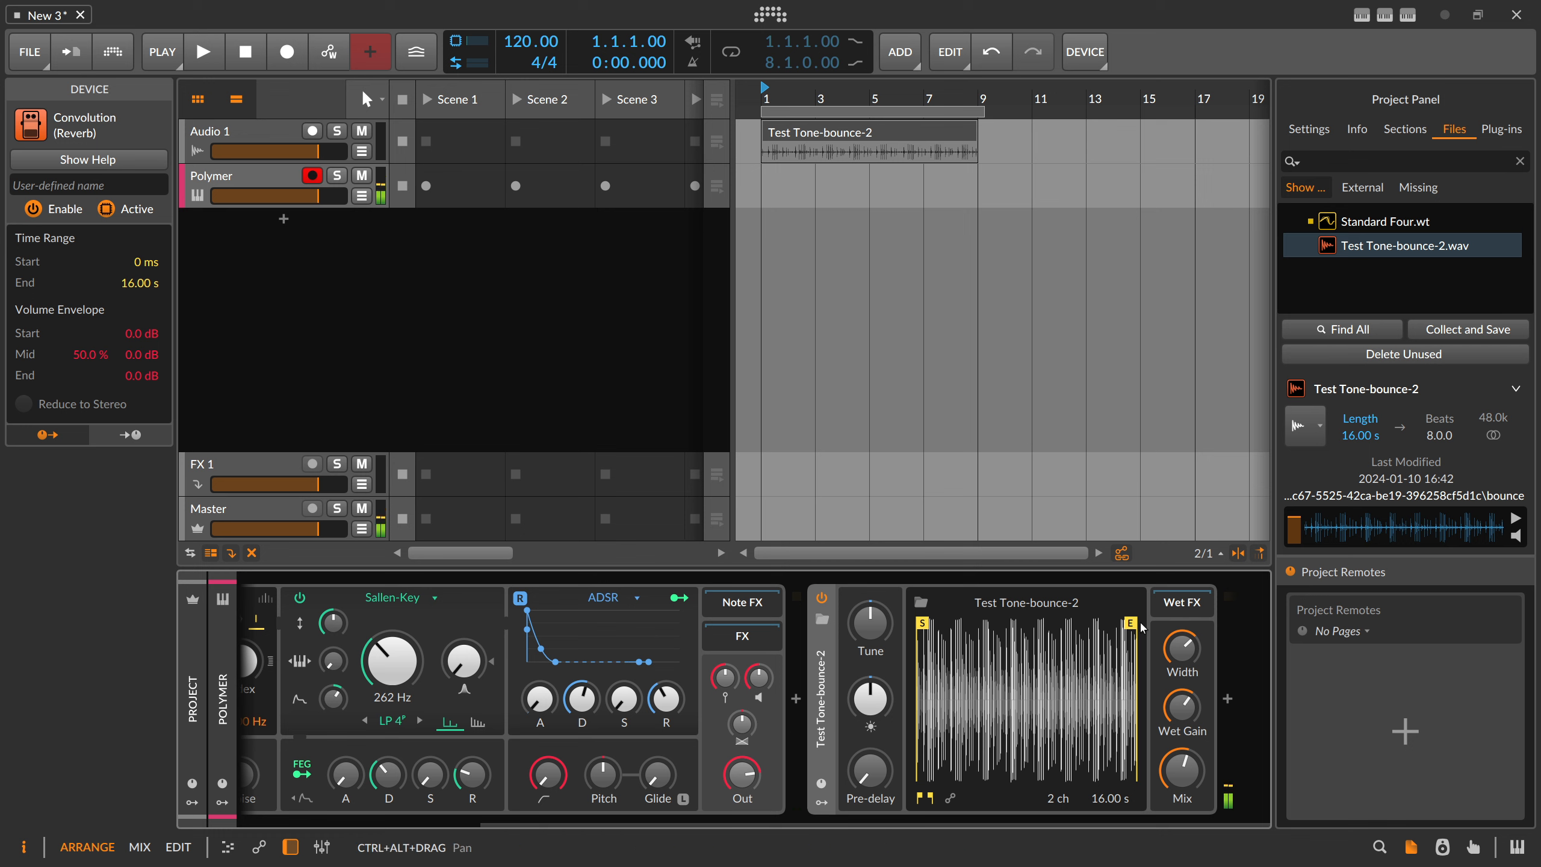
mouse_move(1130, 624)
mouse_down()
mouse_move(946, 668)
mouse_move(937, 692)
mouse_up()
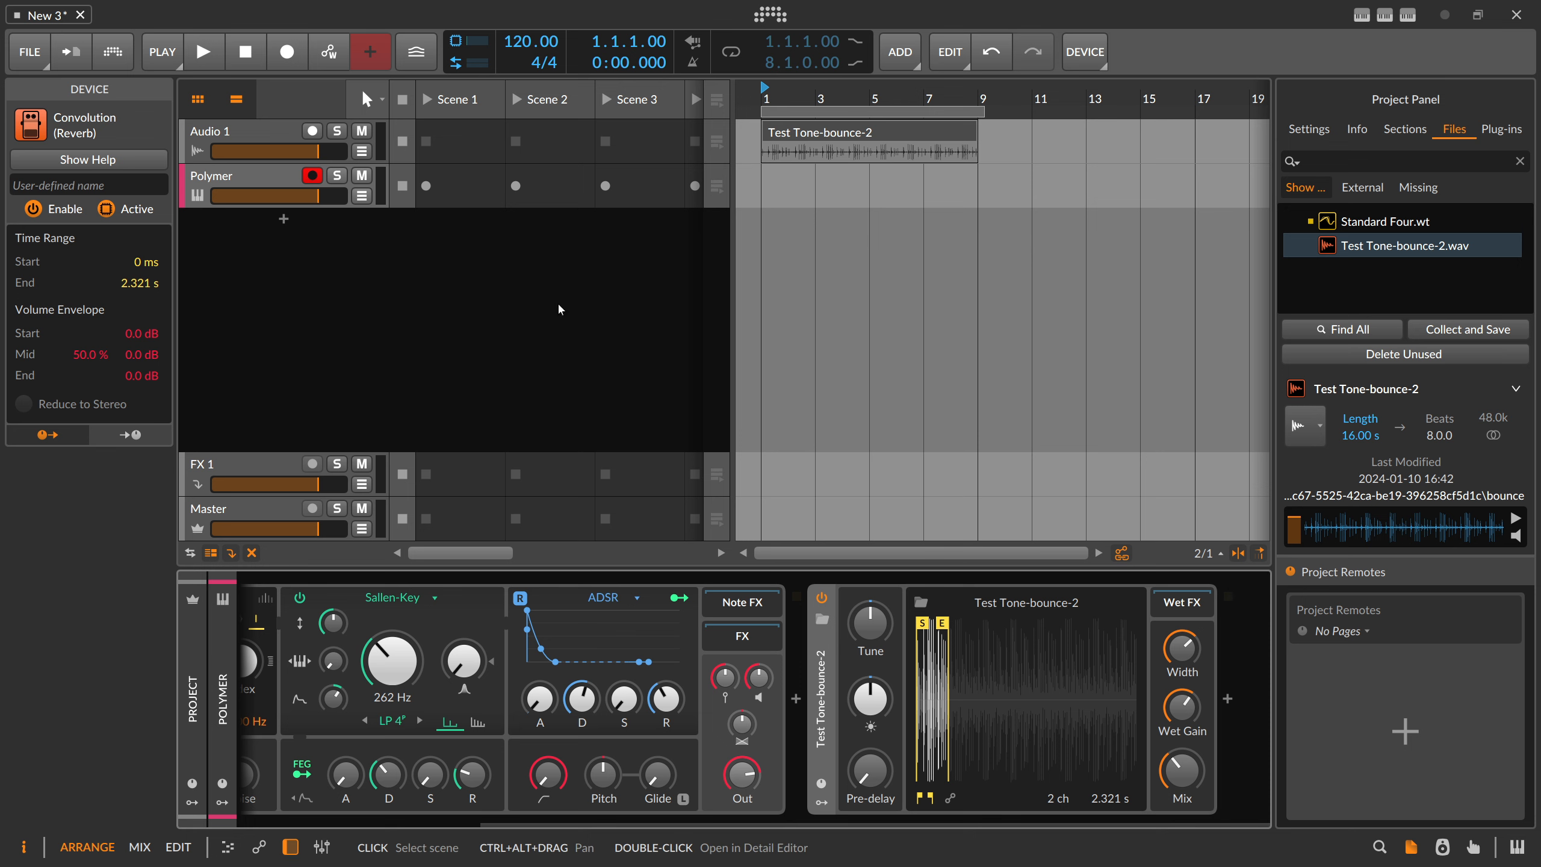
Delete the Polymer track with its devices and the Audio 1 track.
drag(487, 824, 246, 823)
click(261, 702)
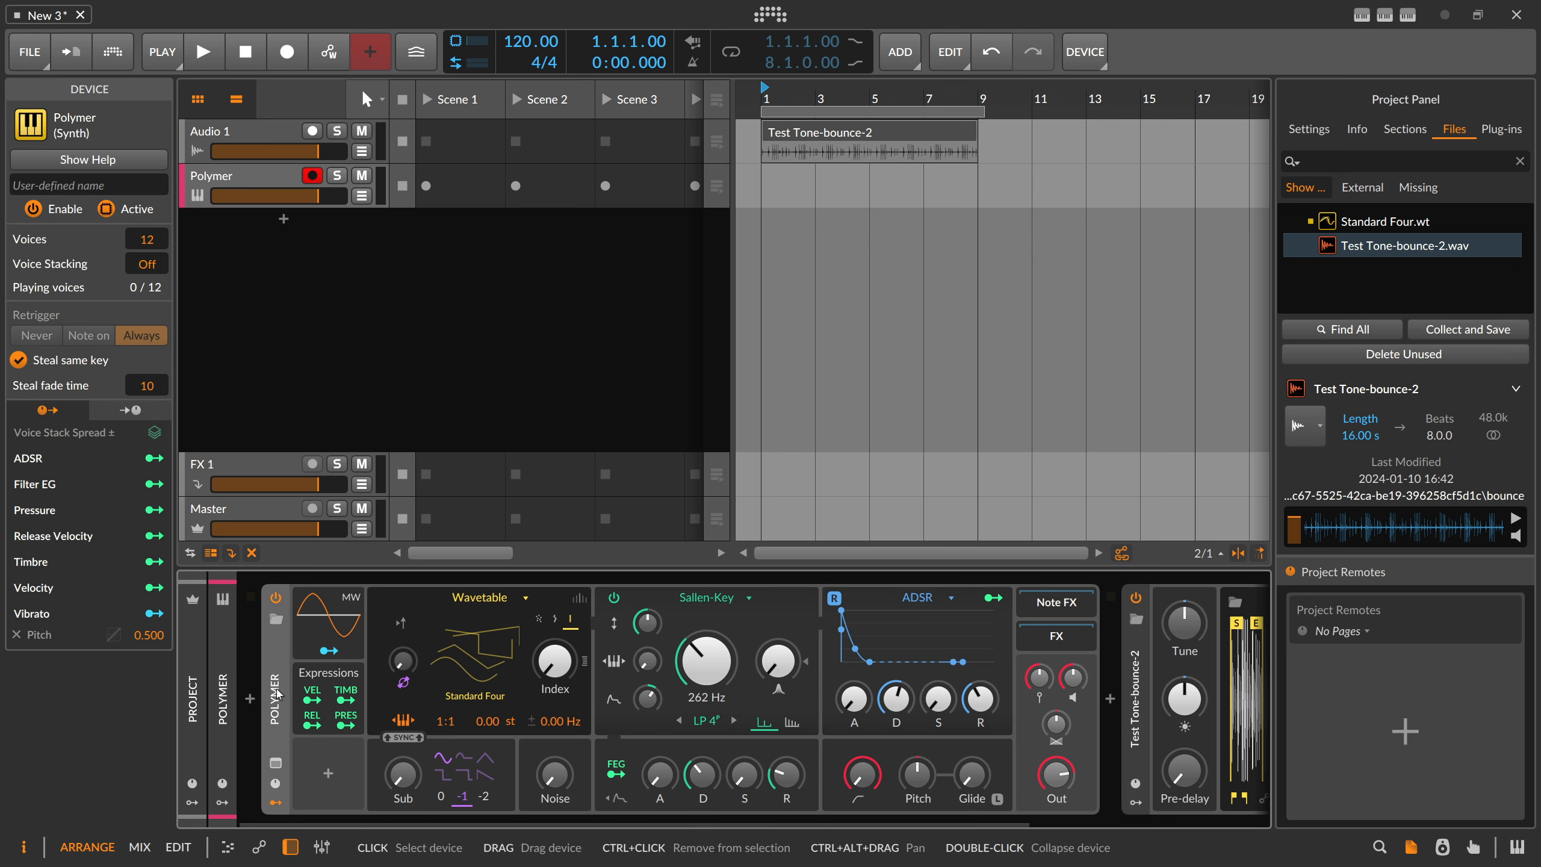
key(Delete)
key(Delete)
key(Delete)
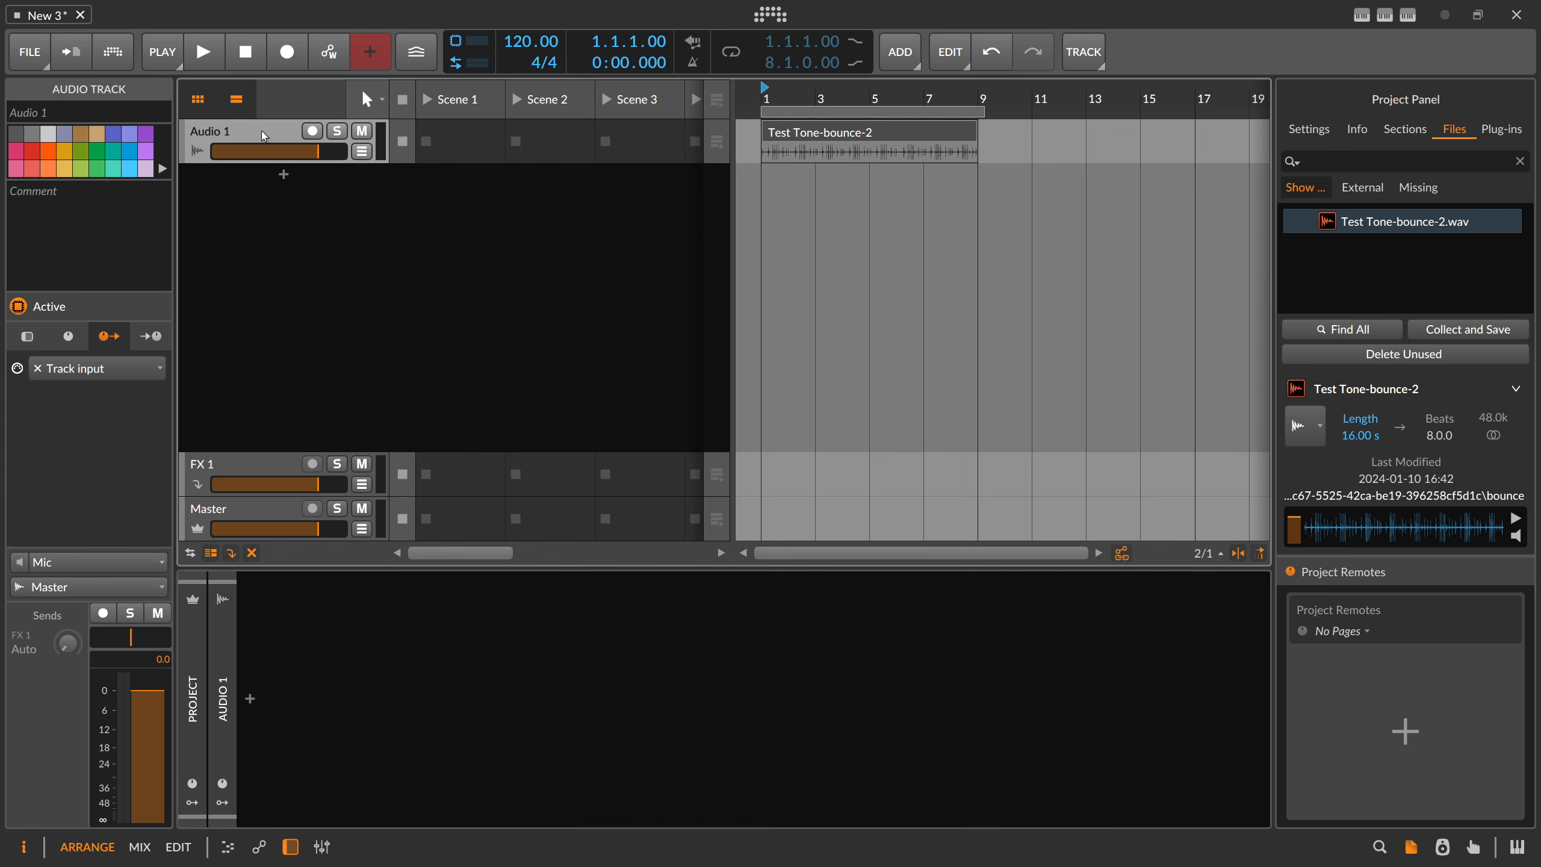
key(Delete)
Create a new instrument track with the Polymer synth and add a Convolution device after it.
double_click(279, 150)
text(polymer)
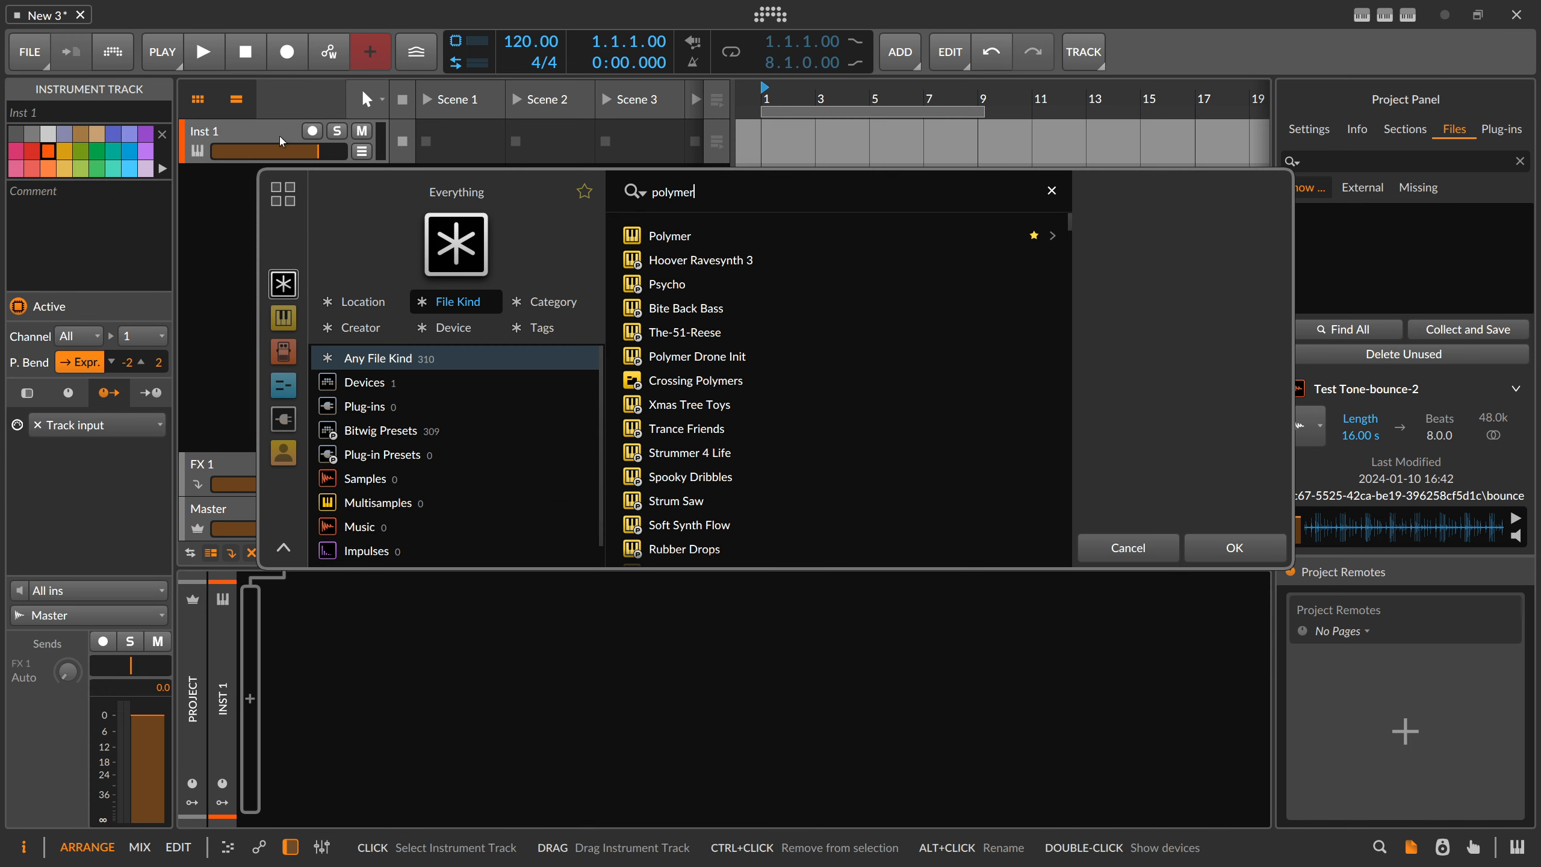
key(Return)
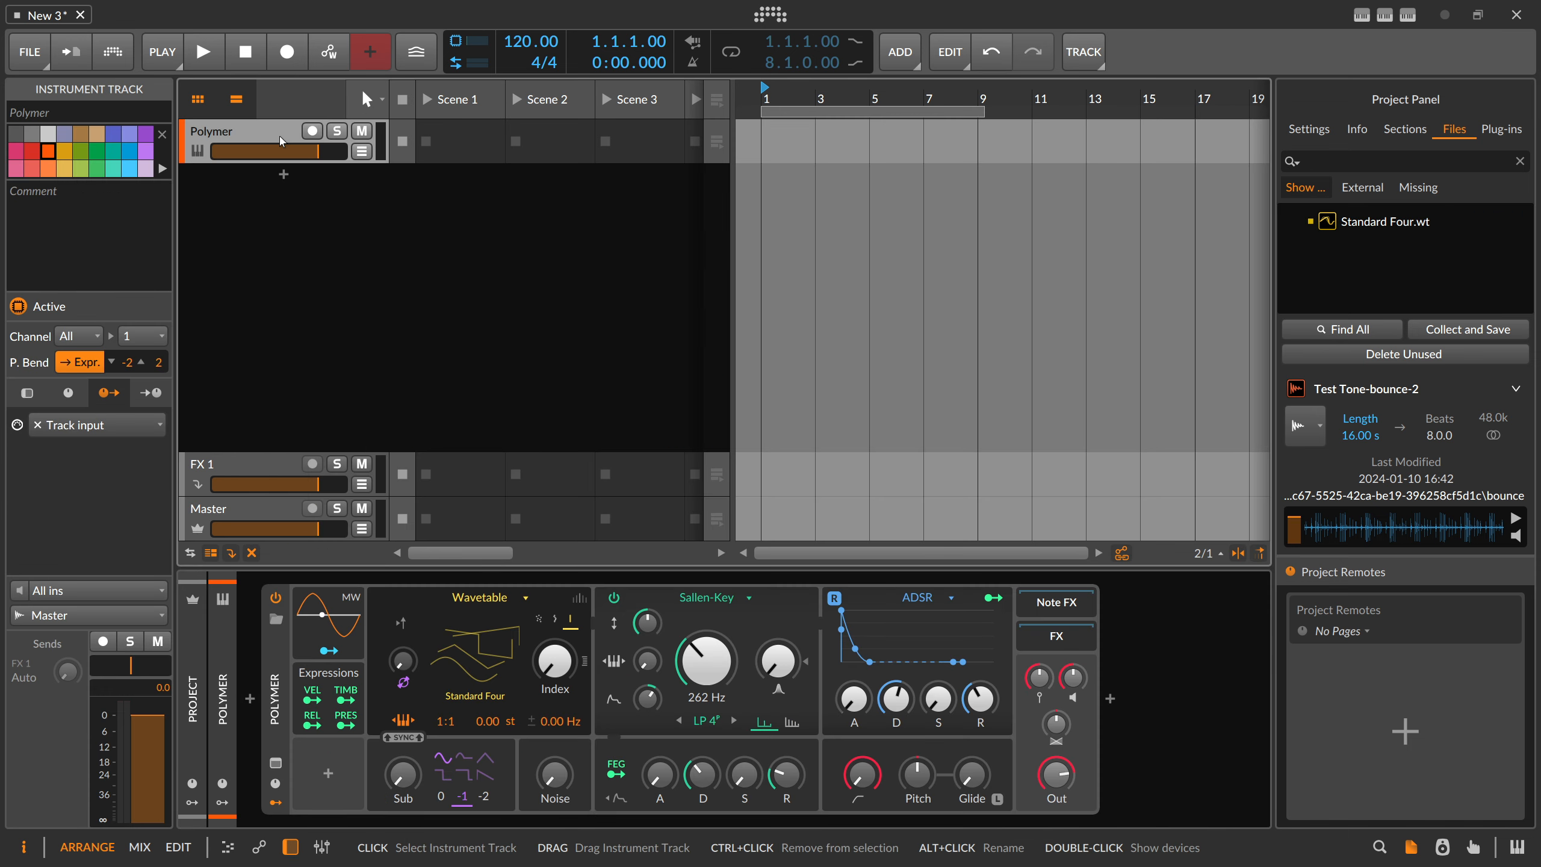
click(1110, 700)
text(convo)
key(Return)
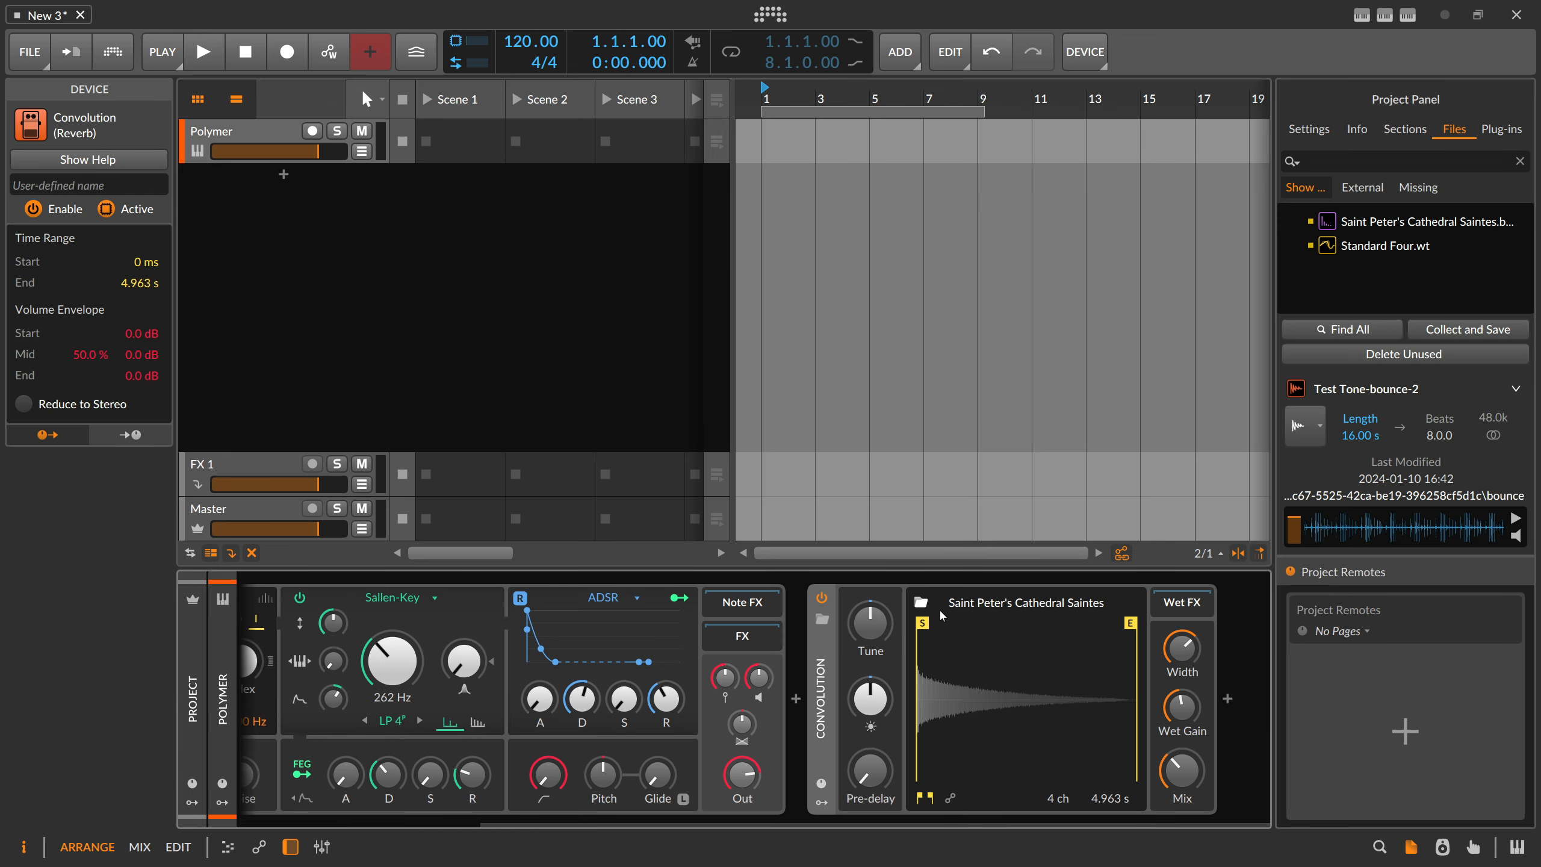
Browse impulses for the Convolution device and filter them to the PIR-Real-Places category.
click(921, 602)
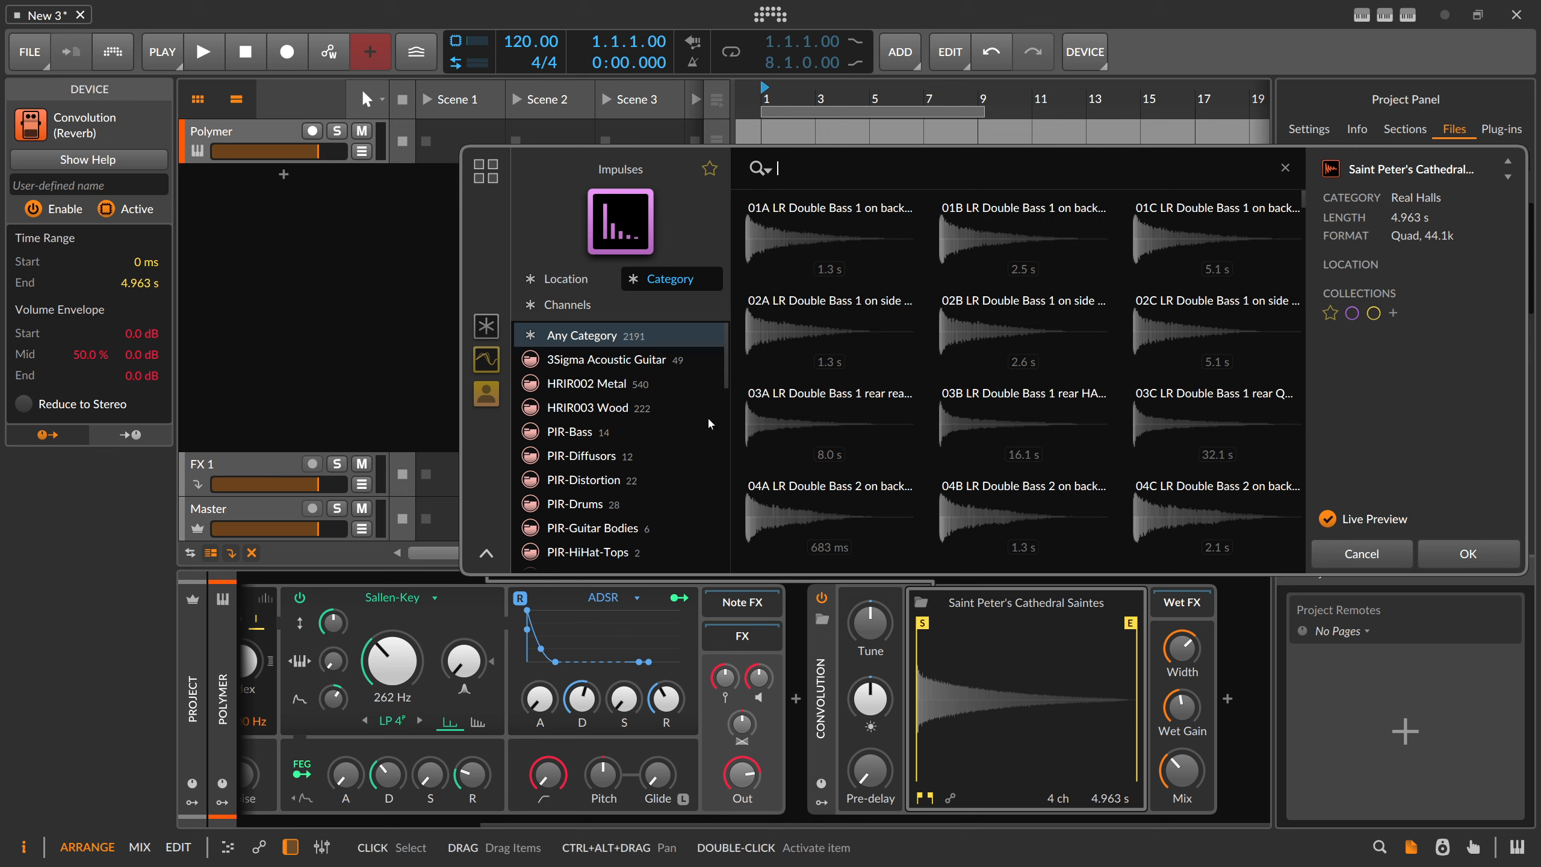
scroll(722, 437, down, 5)
drag(722, 437, 717, 499)
scroll(625, 437, up, 5)
click(607, 382)
scroll(637, 404, up, 5)
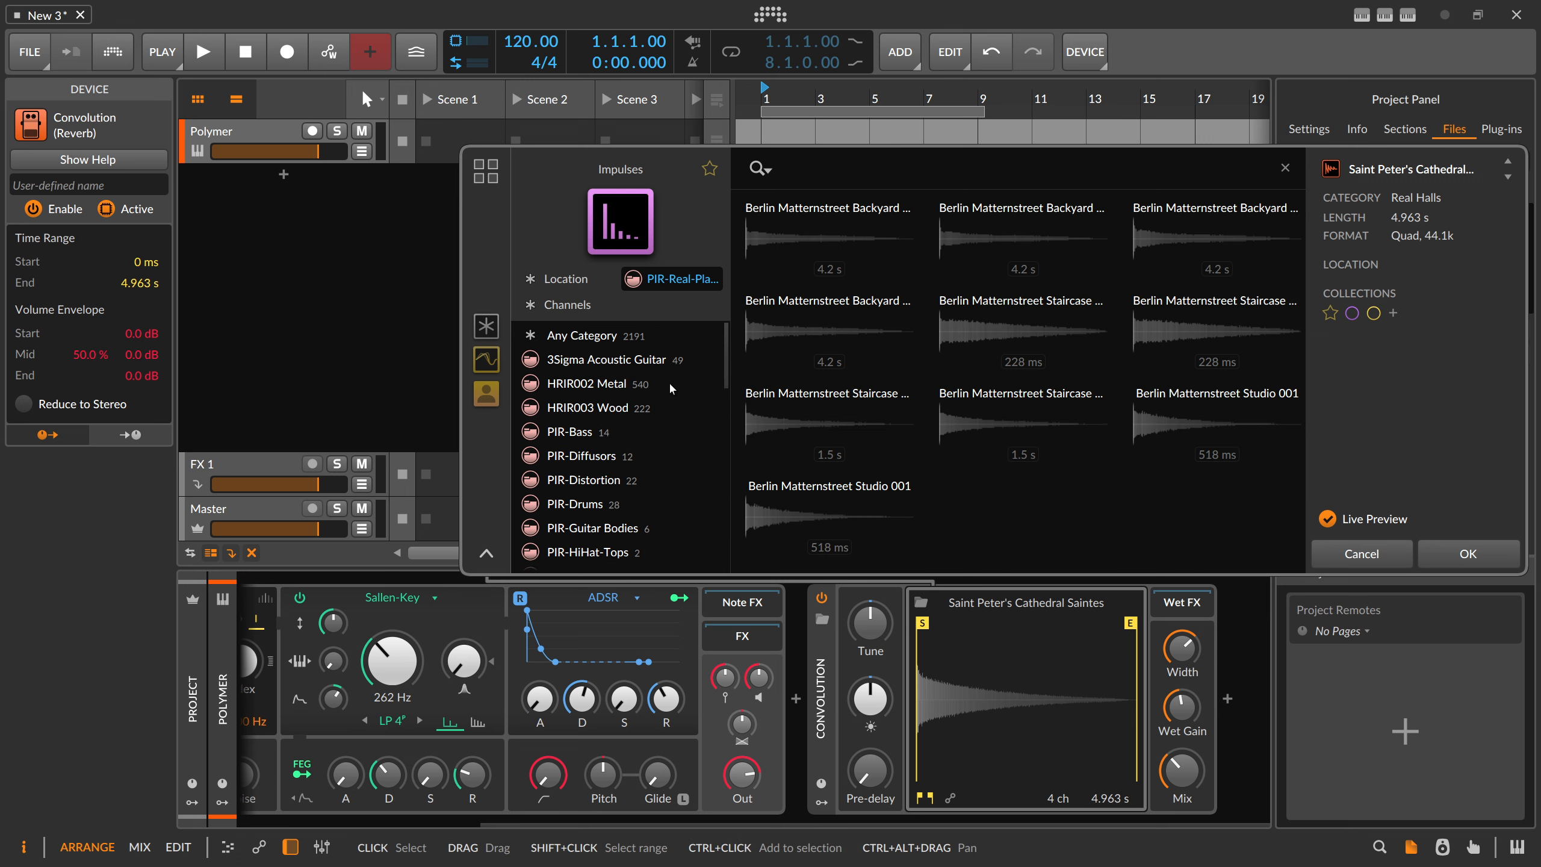
Import the Polarity IR Pack folder from IR-Responses on the MusicProduction drive into the impulse library.
right_click(563, 208)
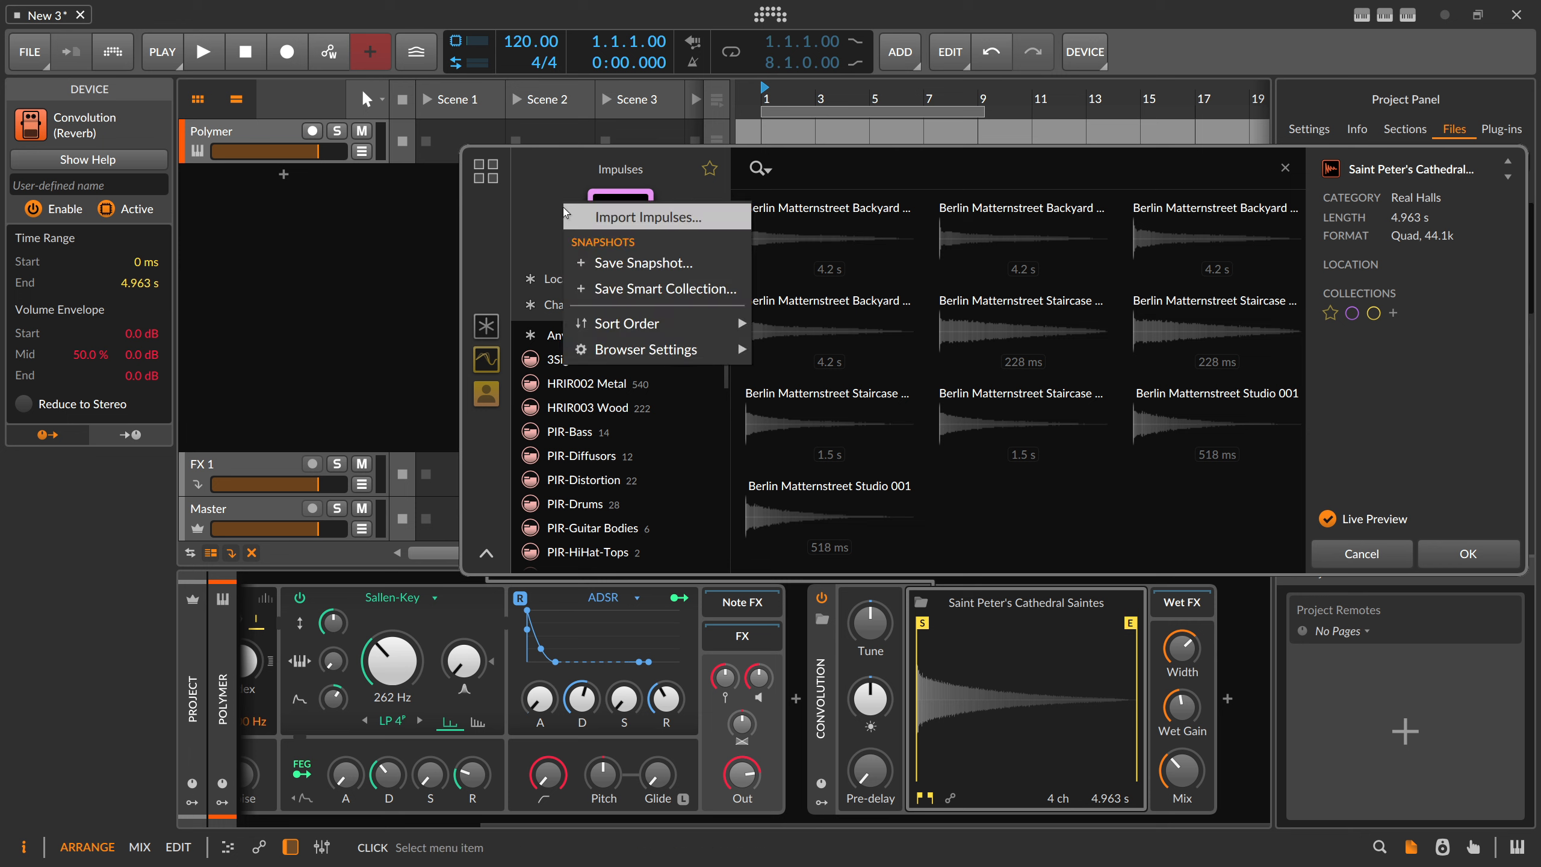
click(547, 222)
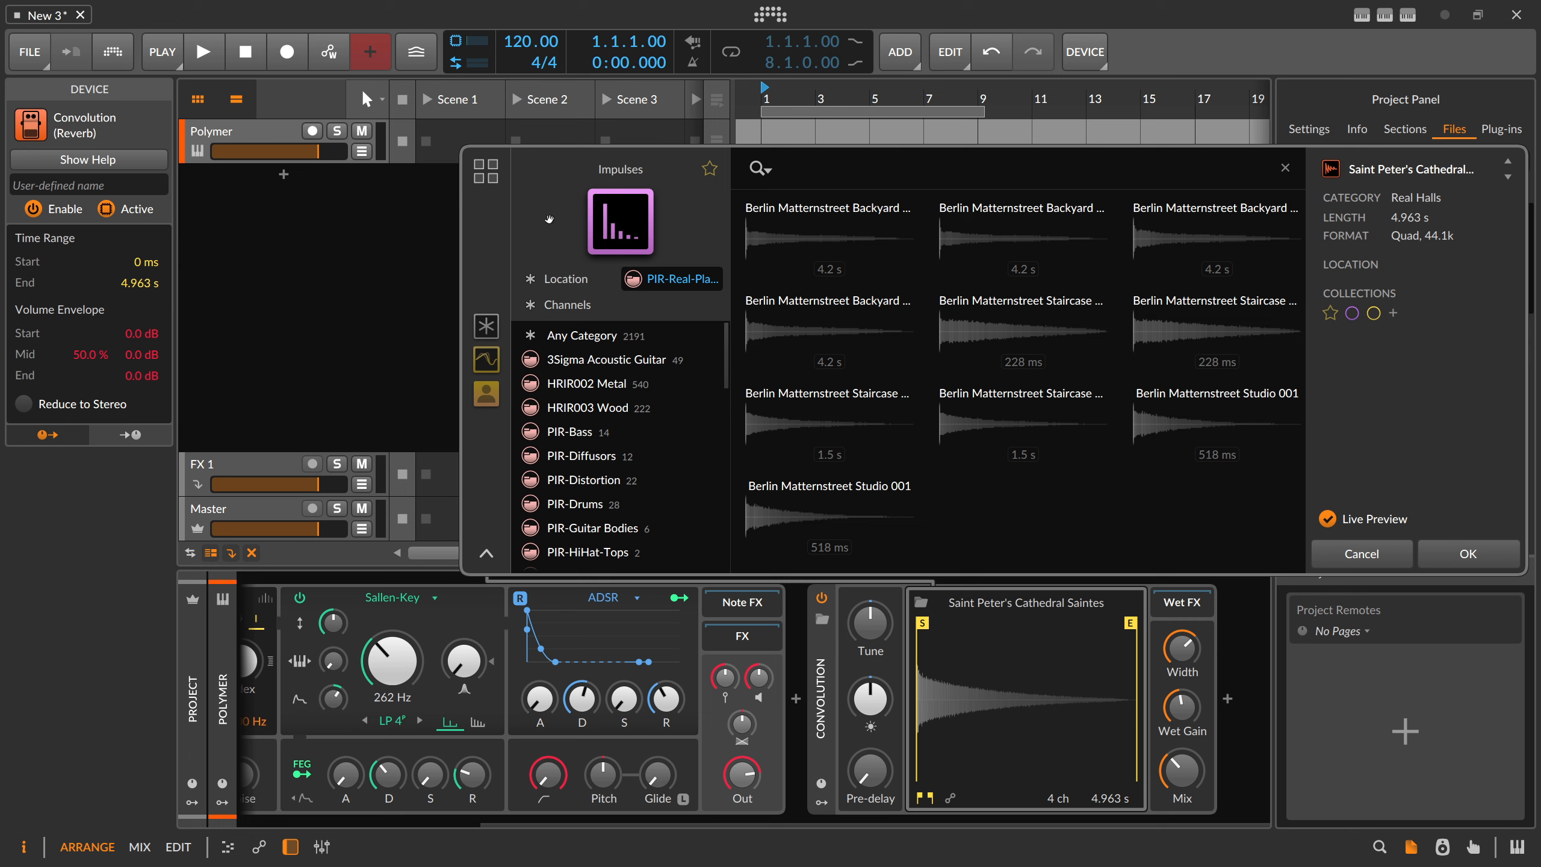
right_click(549, 224)
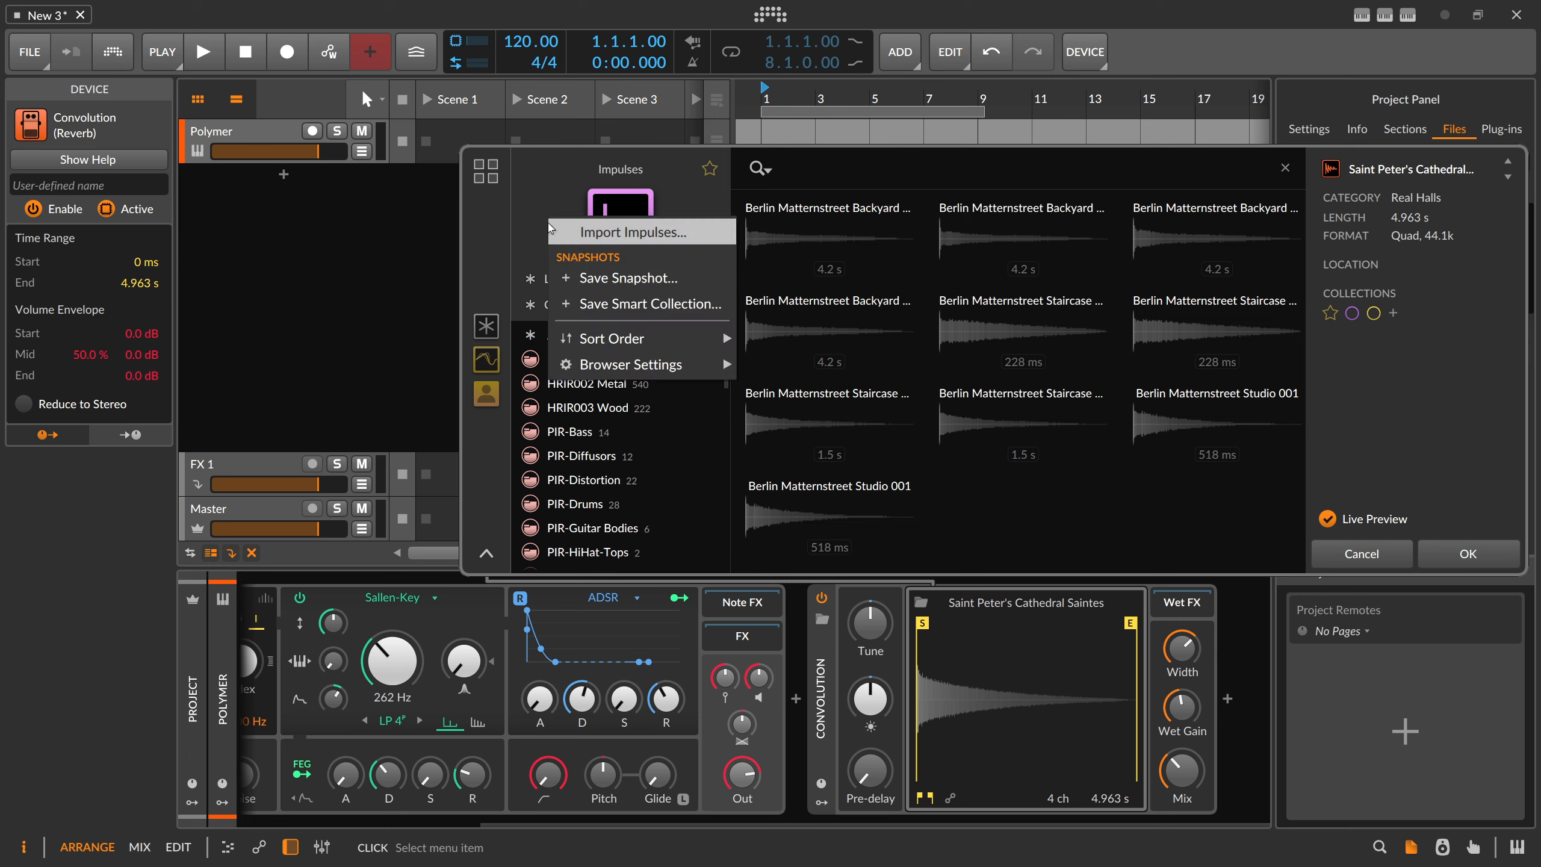
click(606, 236)
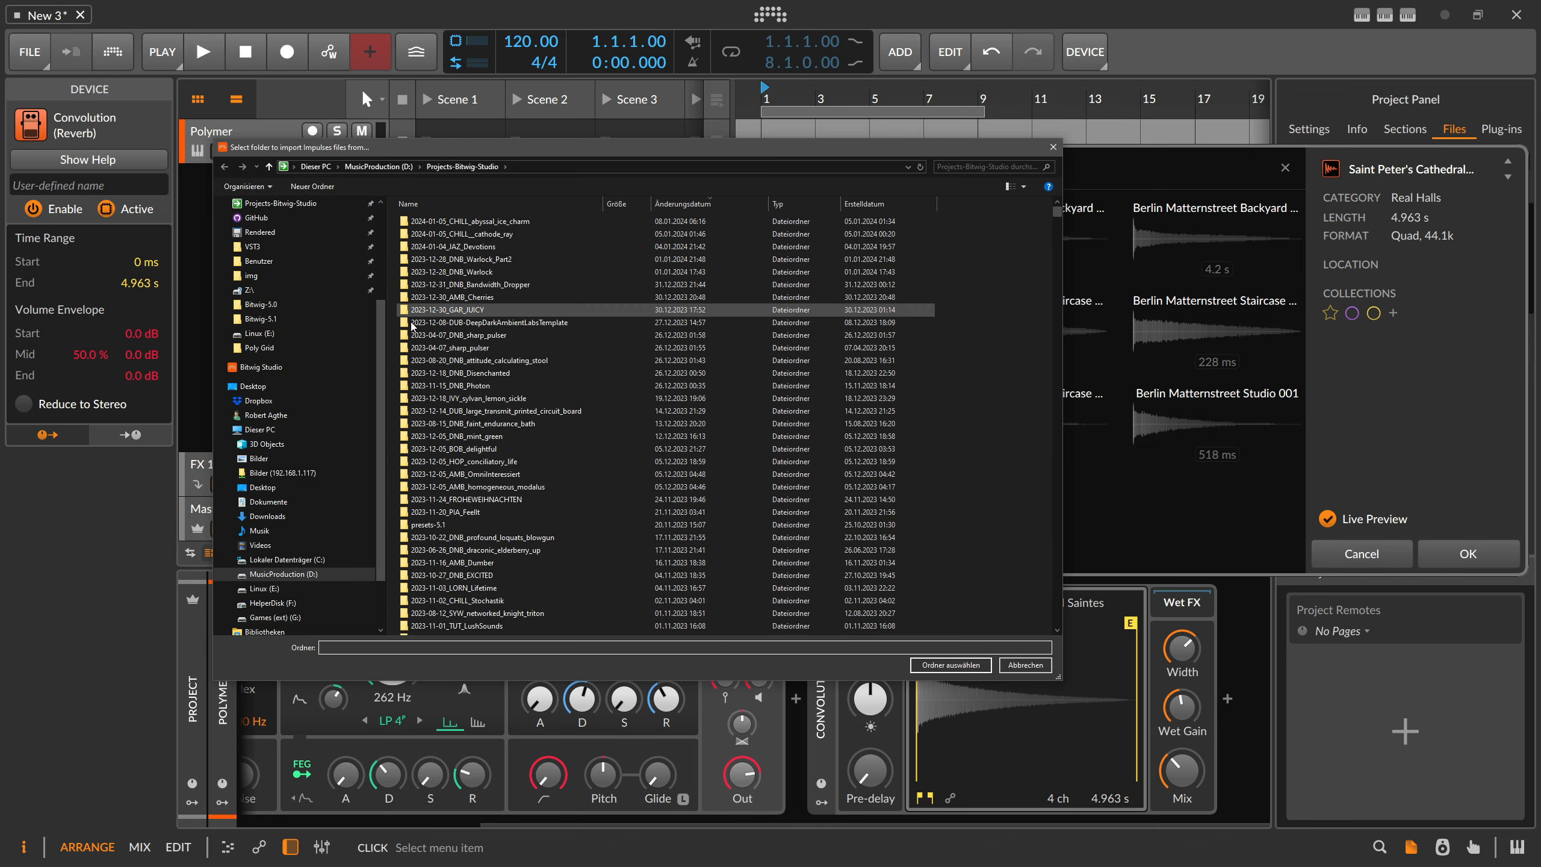
scroll(352, 474, down, 2)
click(284, 516)
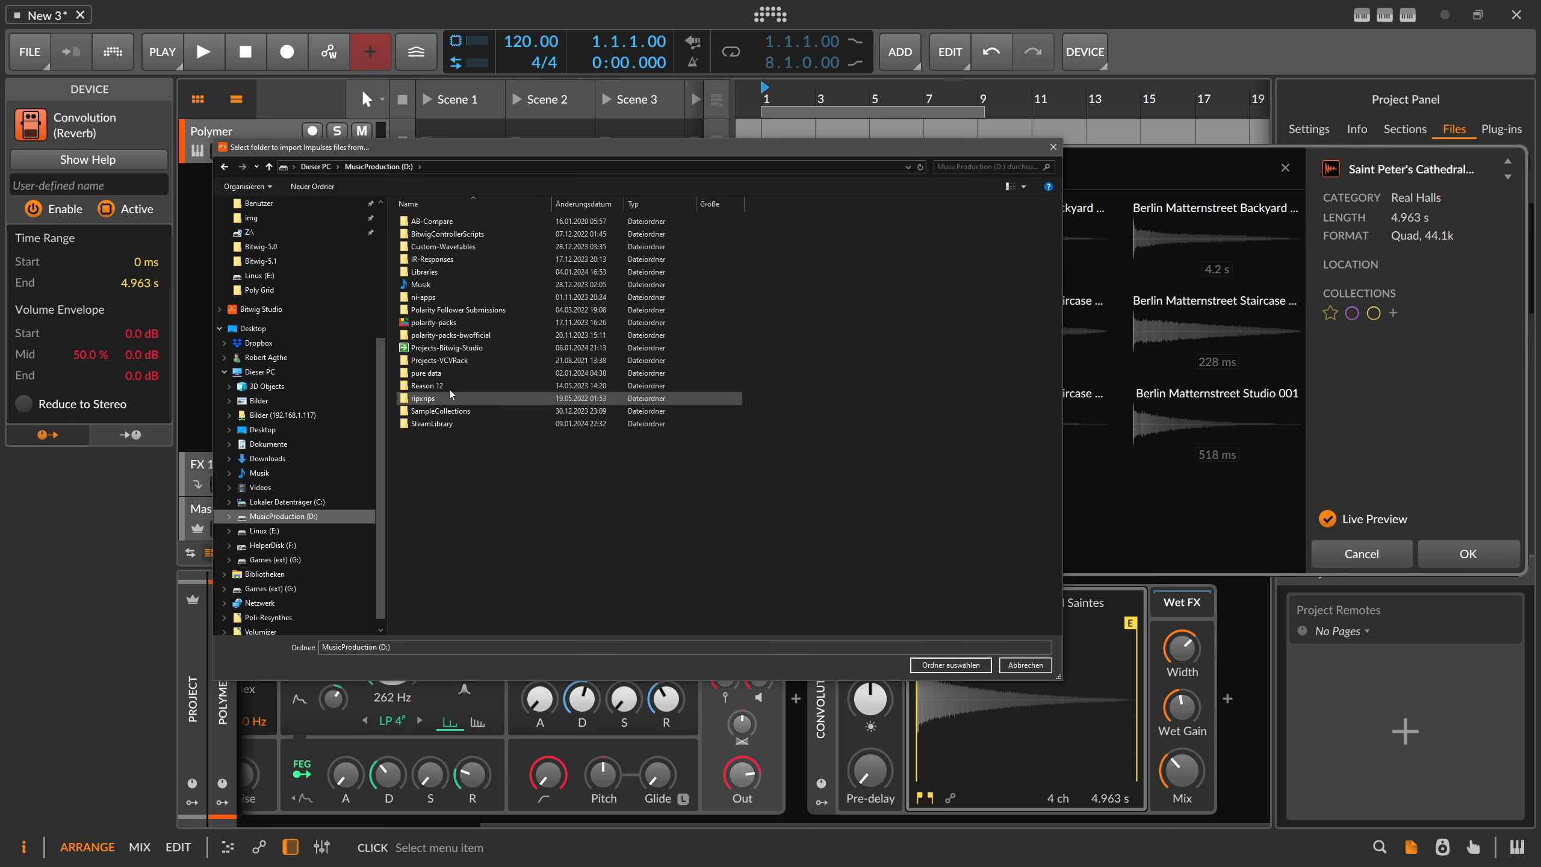
click(440, 261)
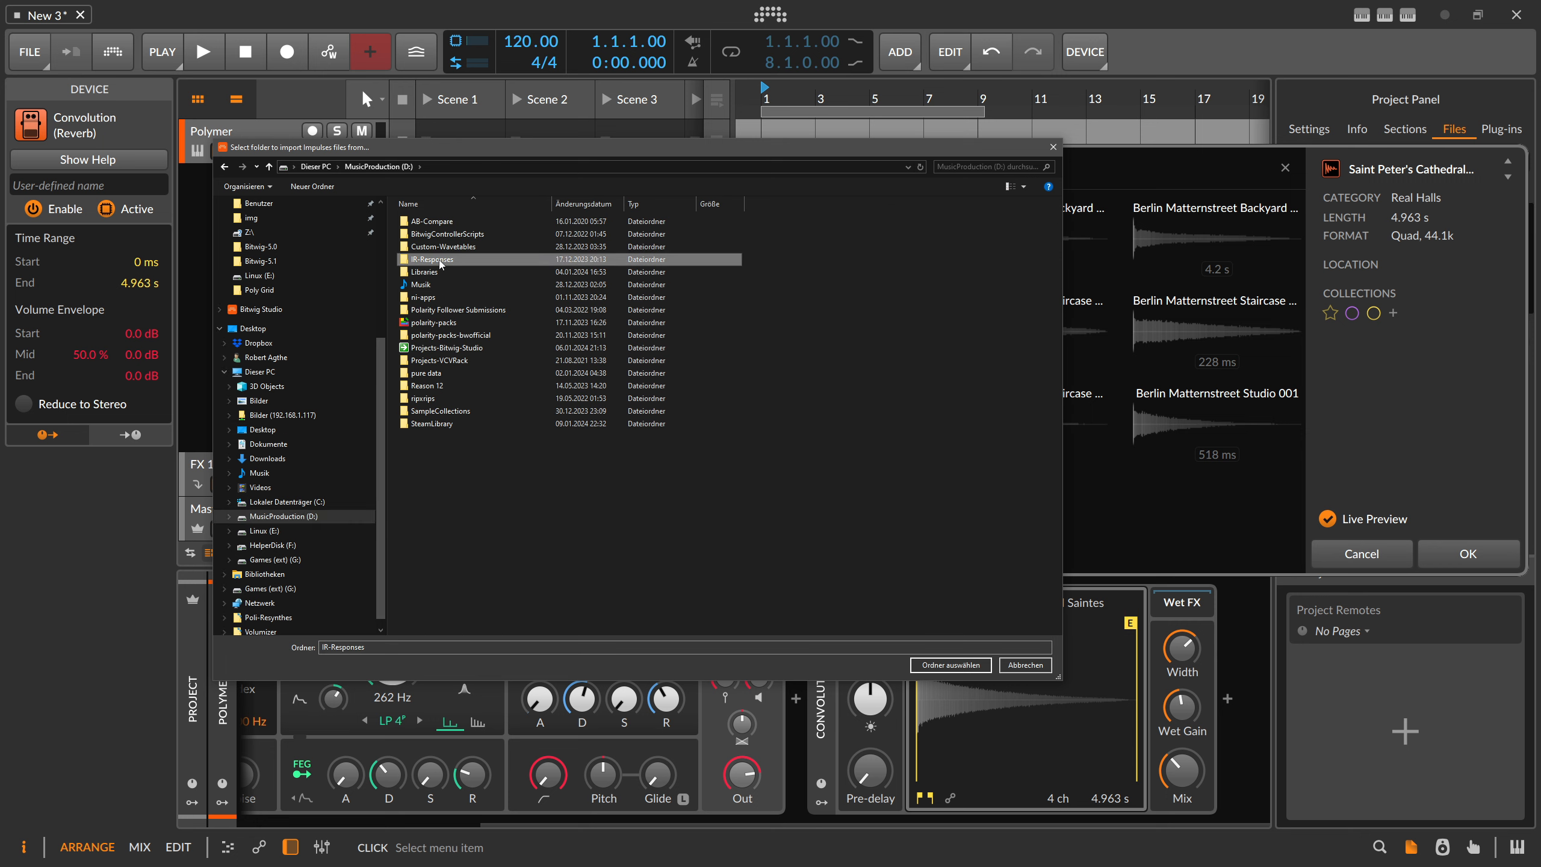
double_click(439, 261)
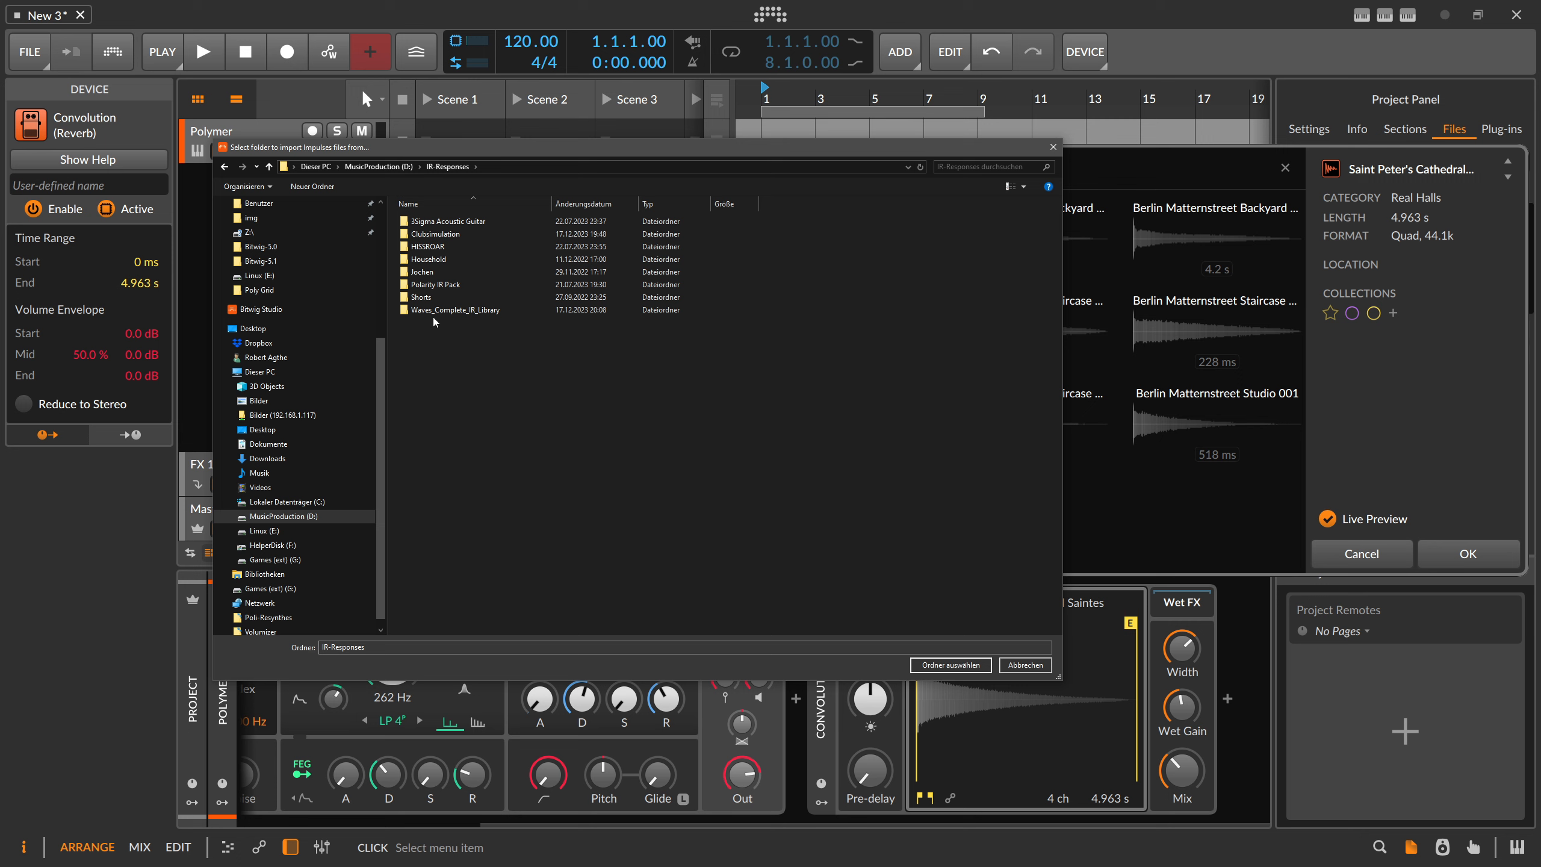
click(435, 284)
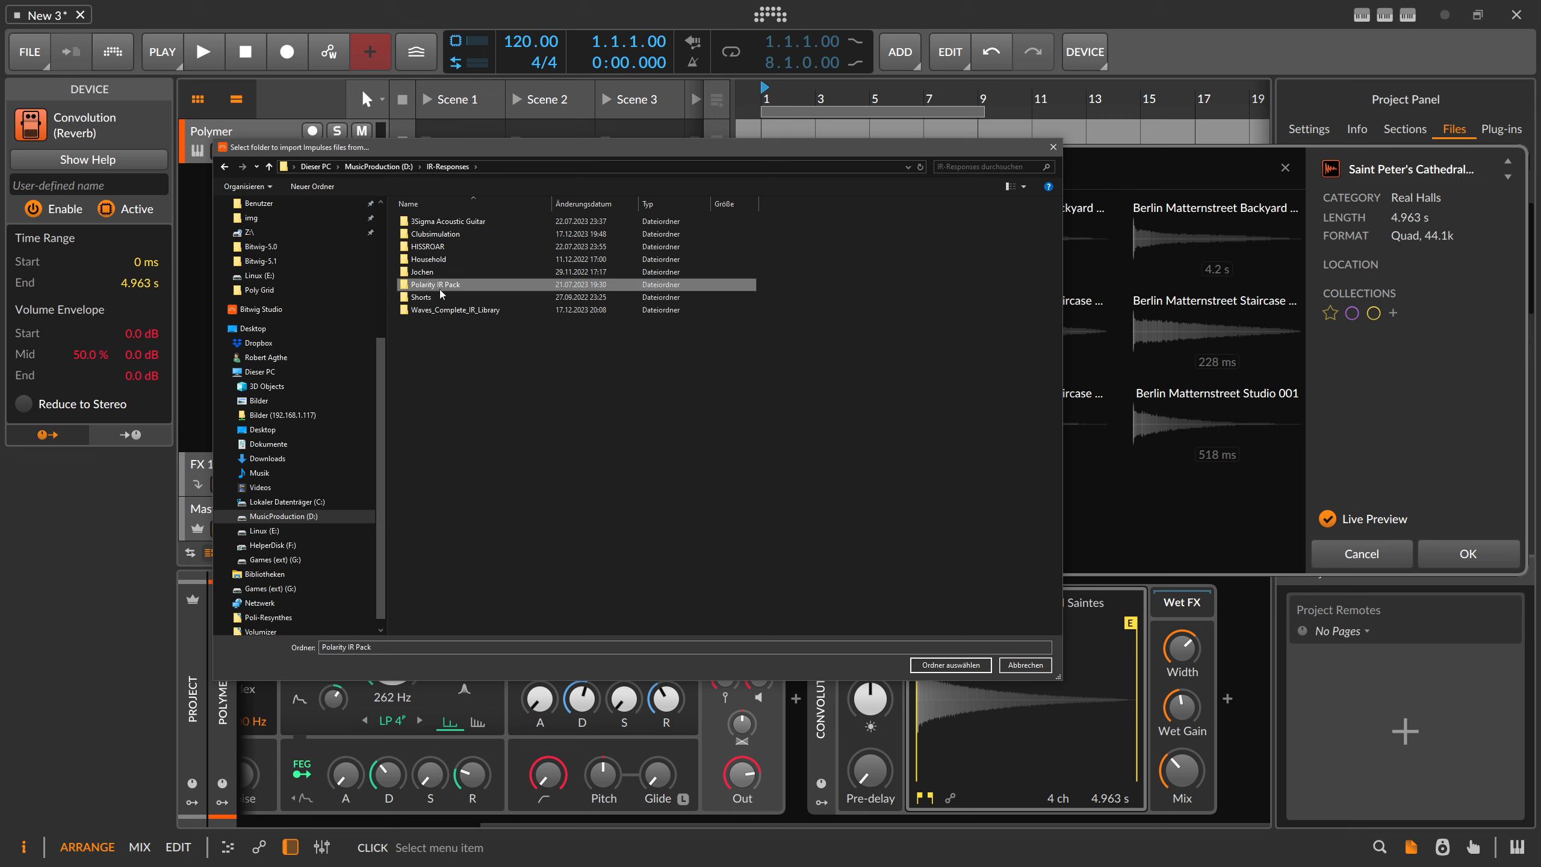
double_click(440, 289)
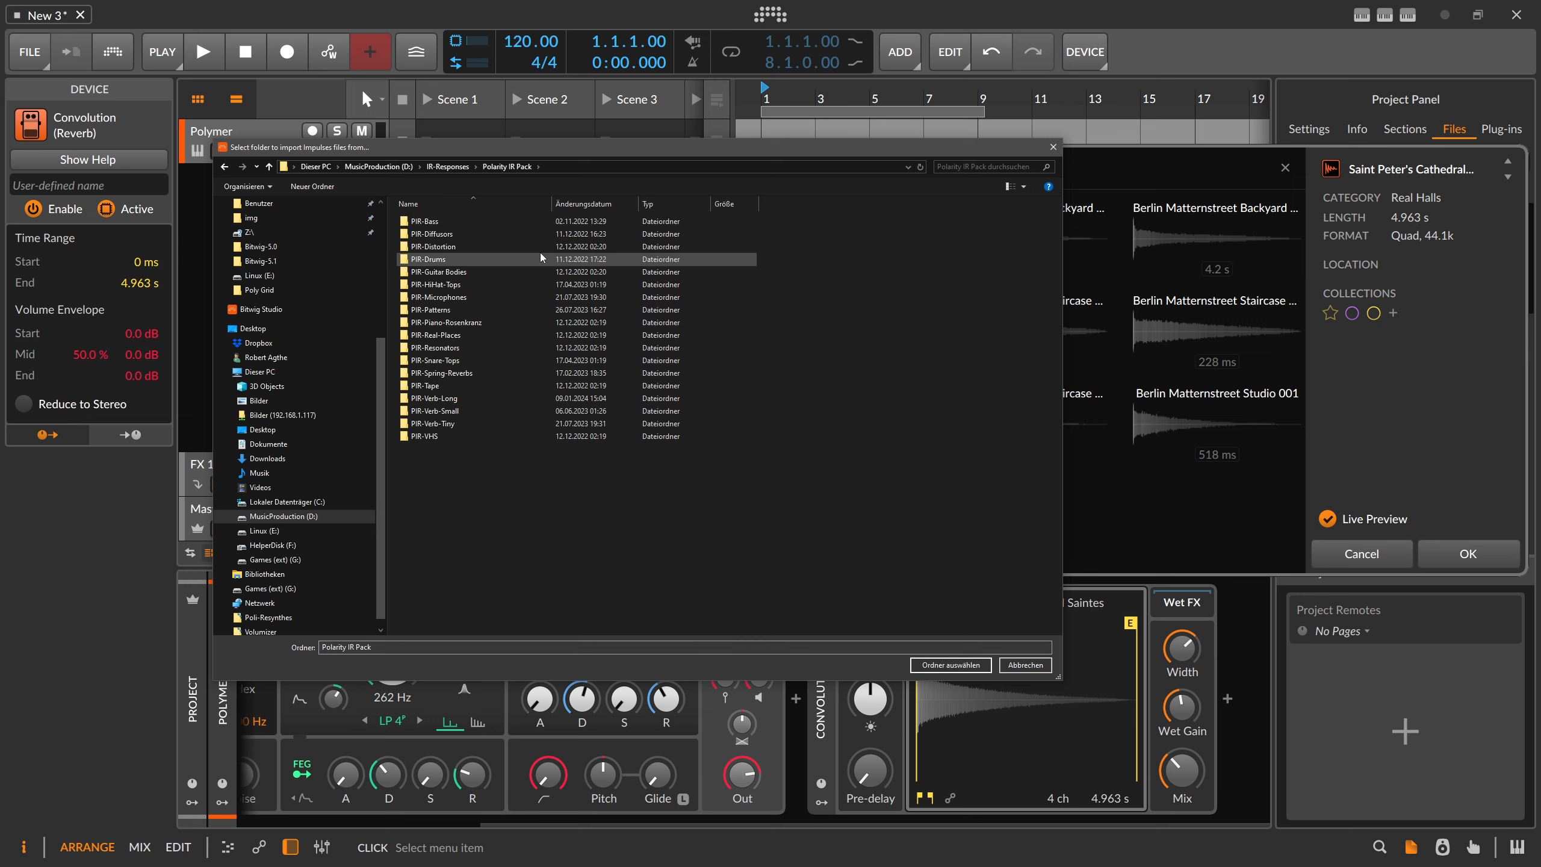
click(455, 169)
click(444, 285)
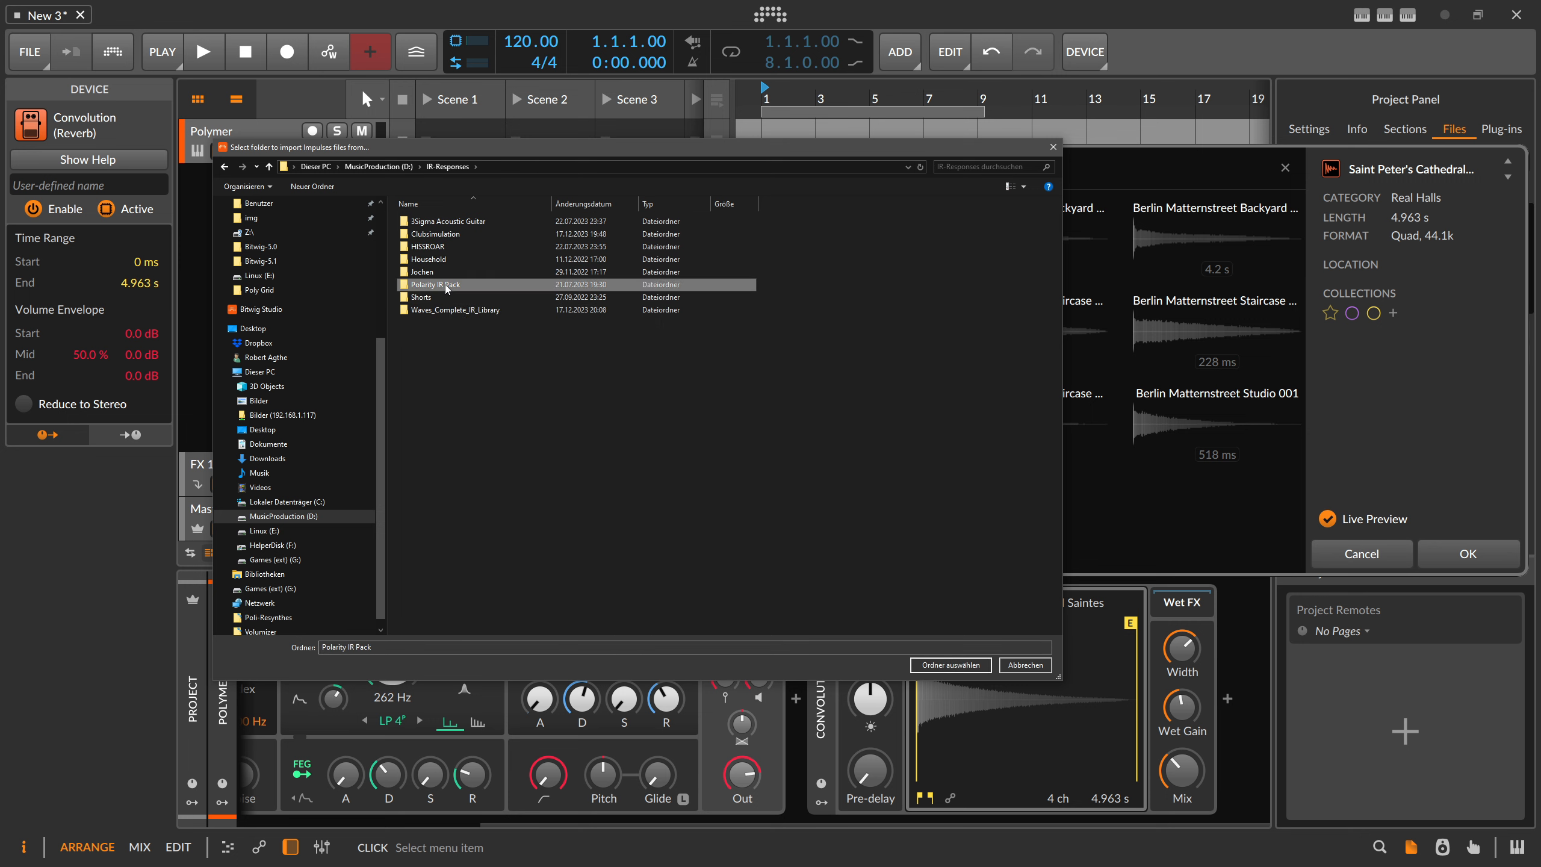
click(967, 665)
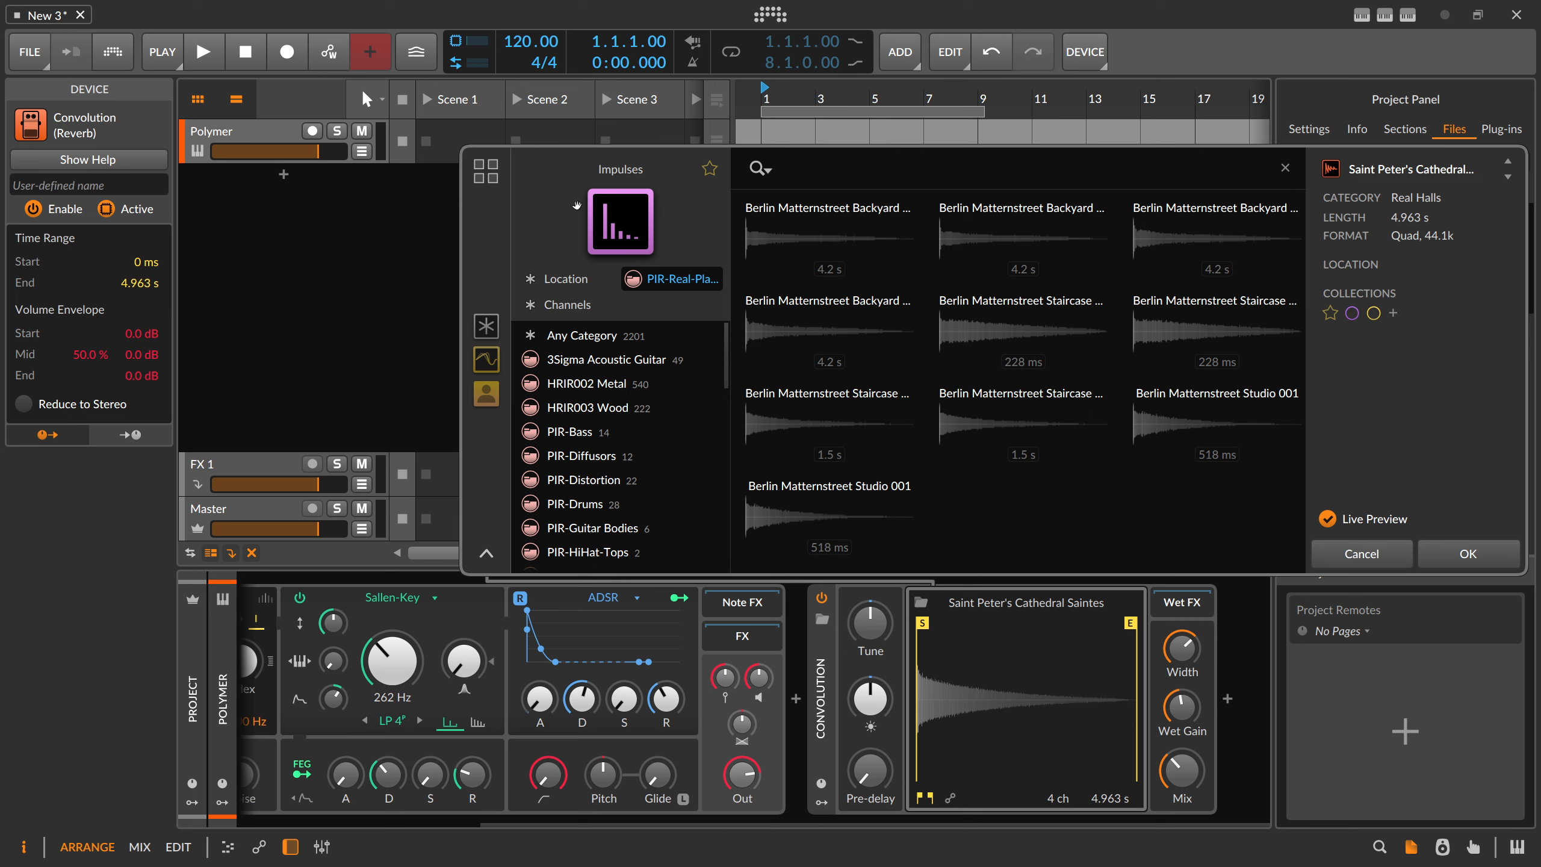
Examine the category subfolders of the Polarity IR Pack in the impulse import dialog and leave it without importing.
right_click(556, 196)
click(591, 217)
click(436, 223)
click(436, 235)
click(432, 261)
click(431, 285)
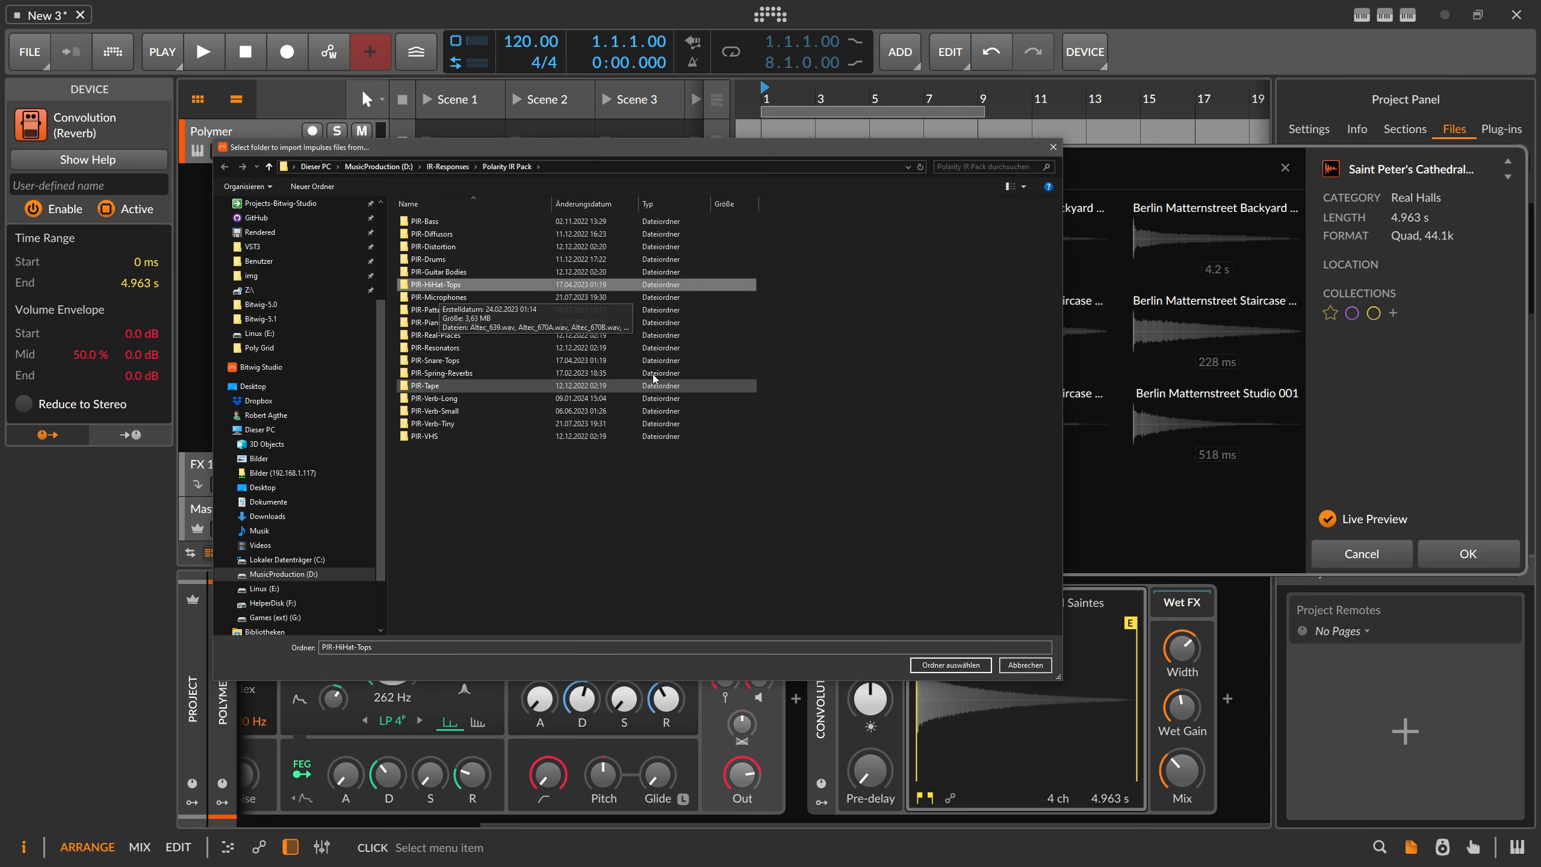
drag(576, 148, 1050, 303)
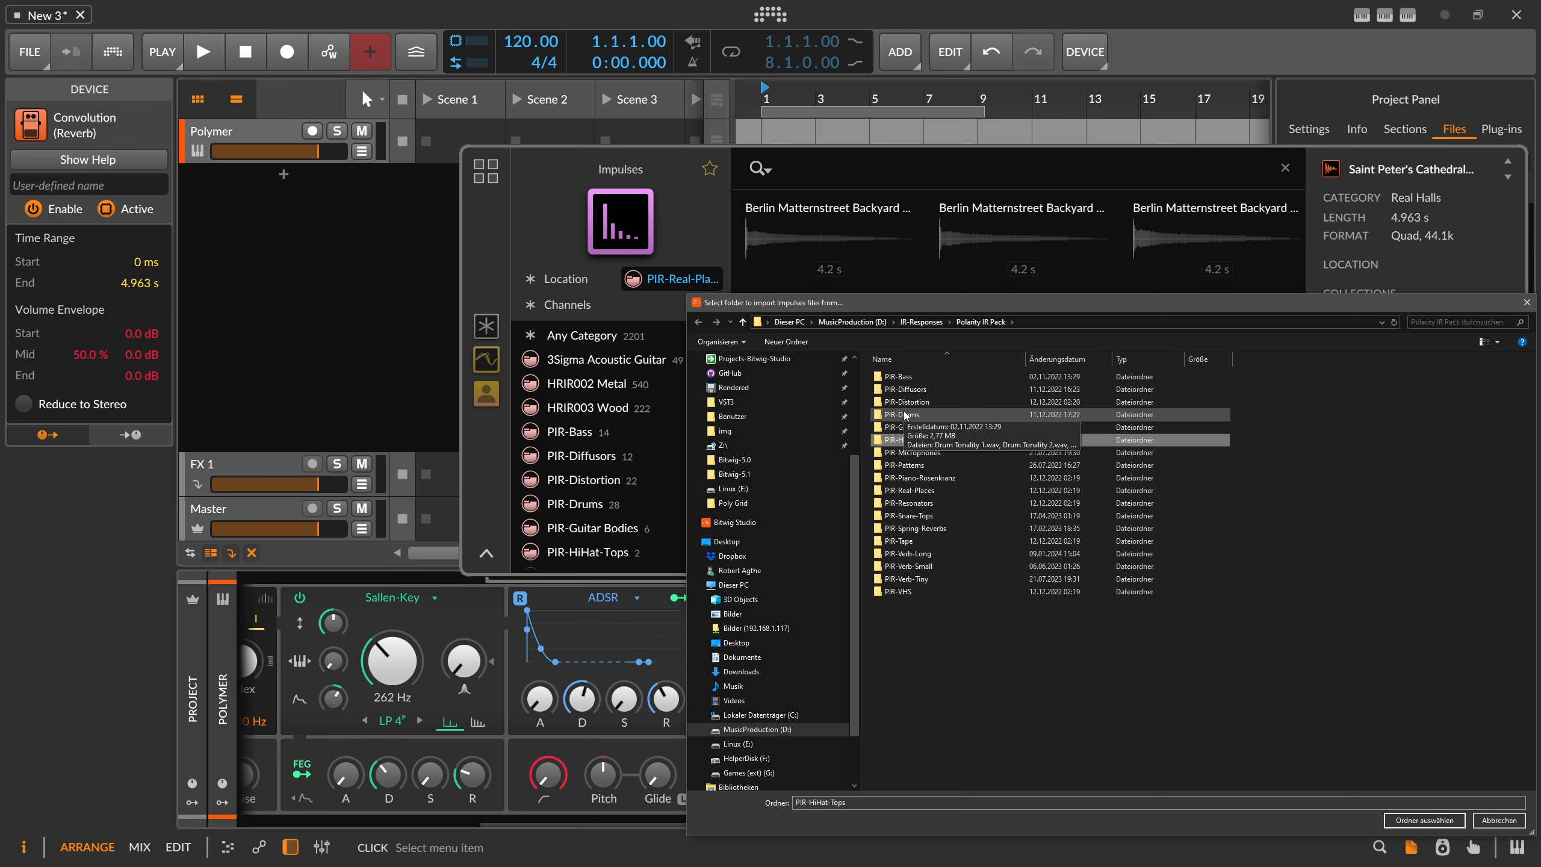
click(1498, 820)
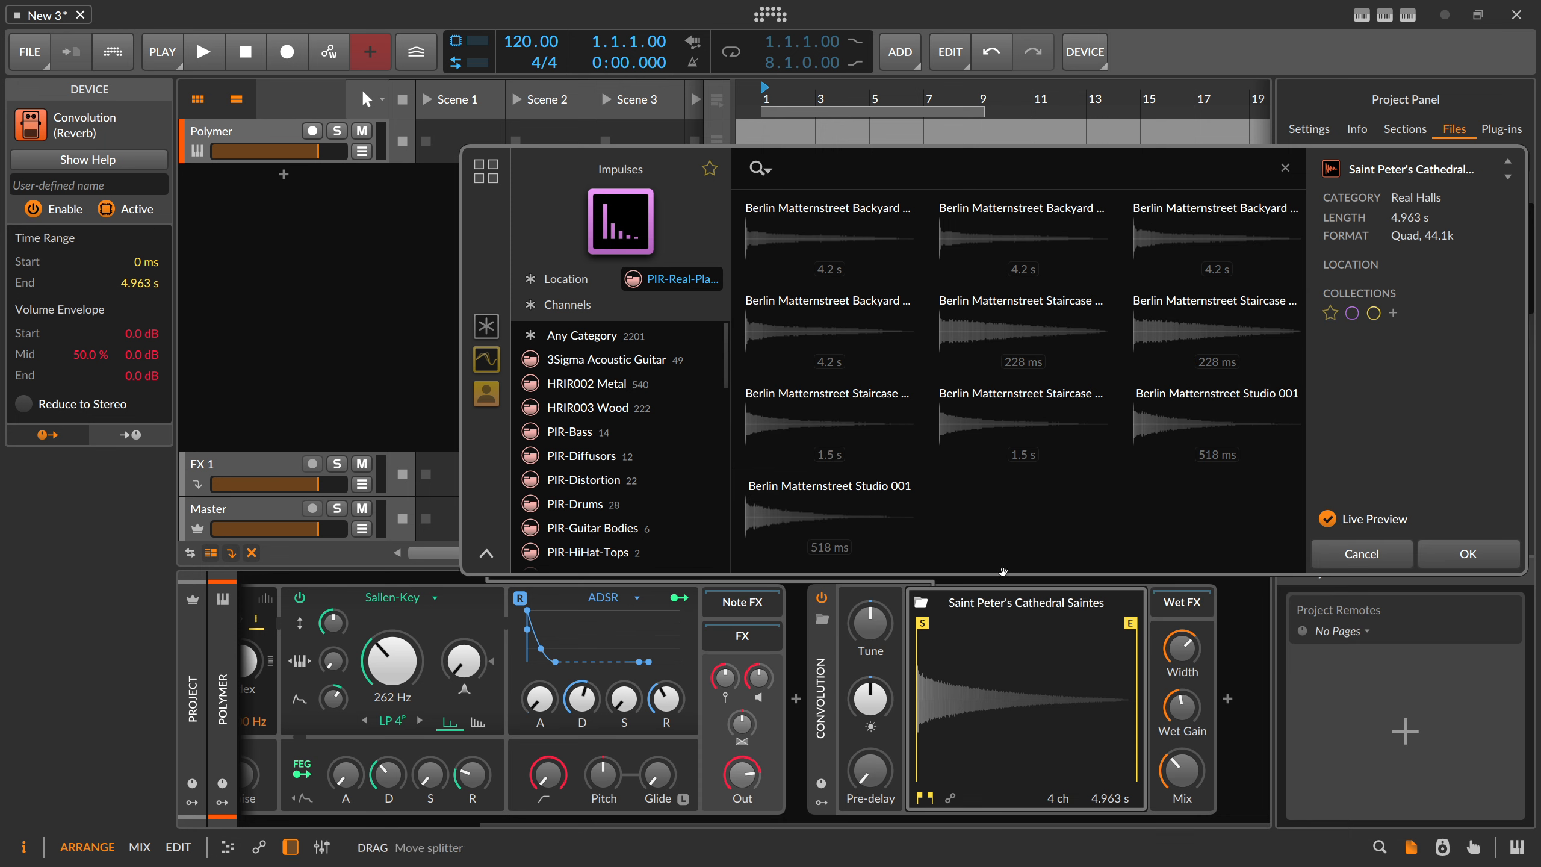
scroll(677, 373, down, 10)
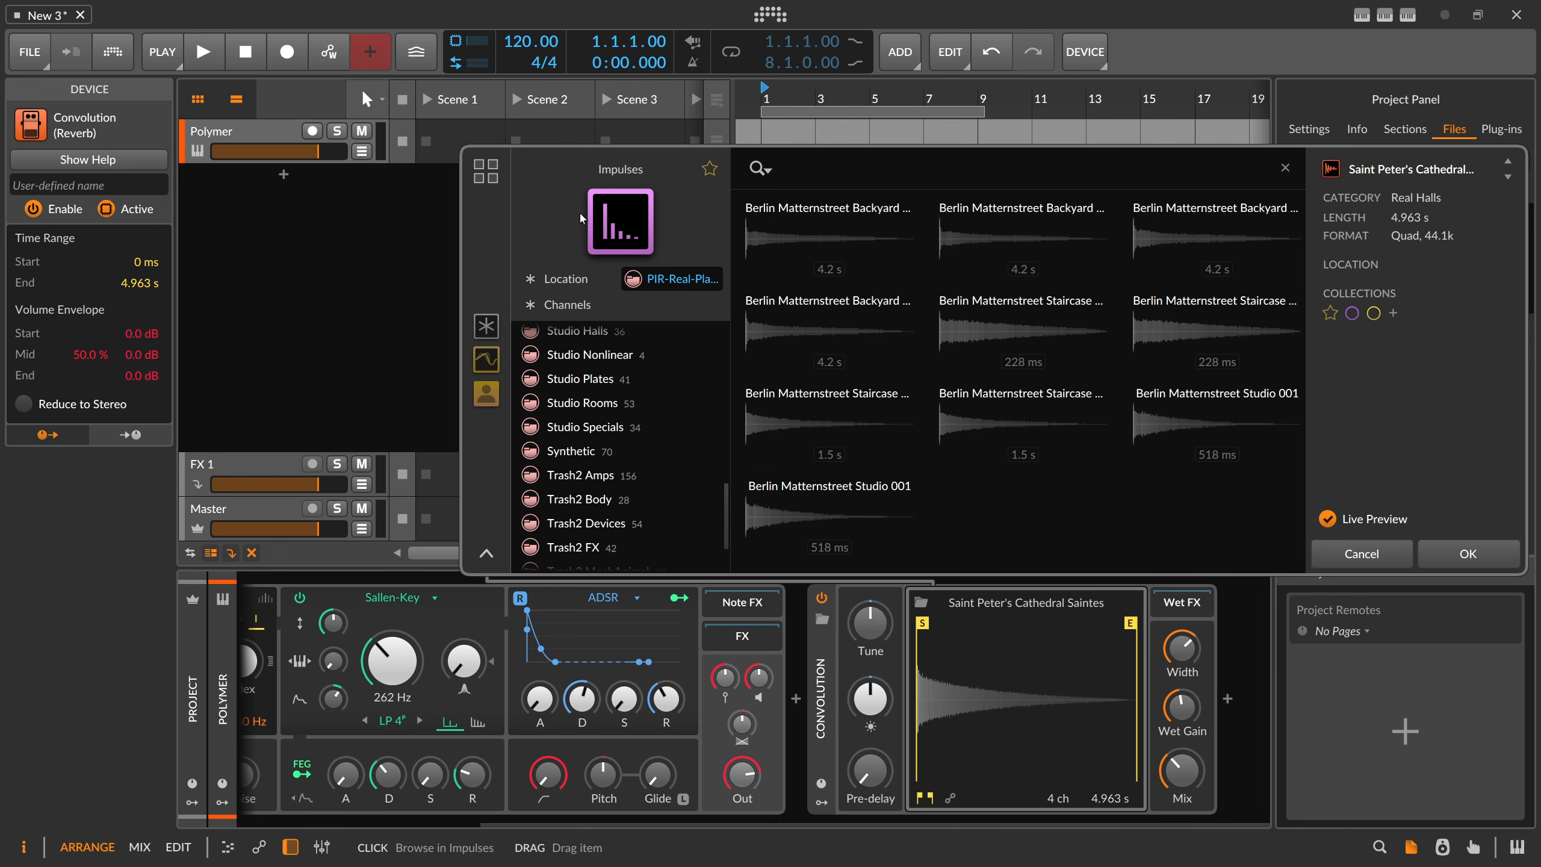
right_click(539, 191)
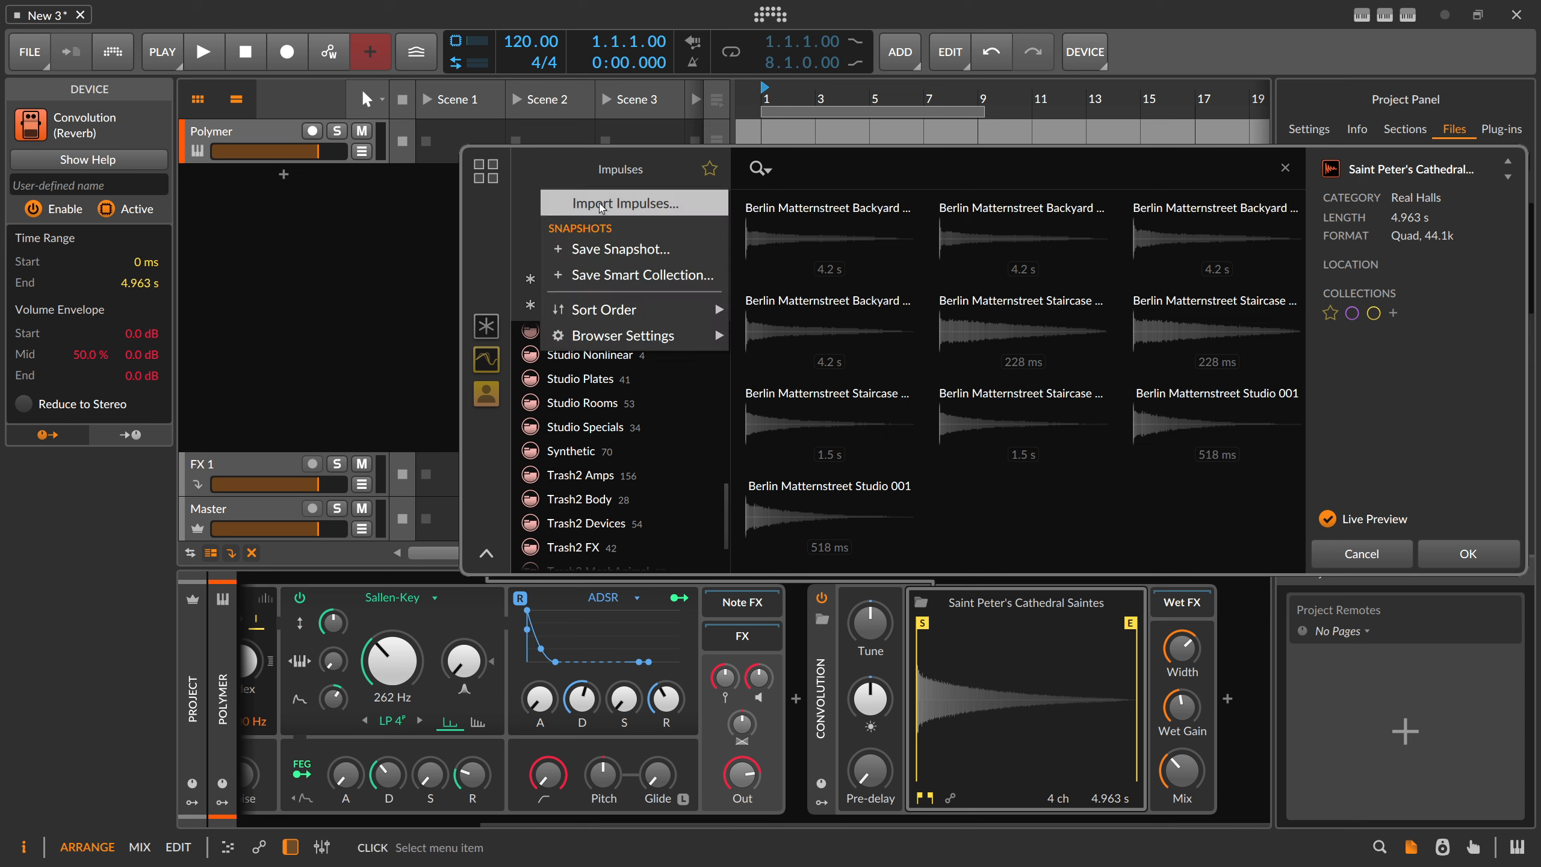
click(560, 174)
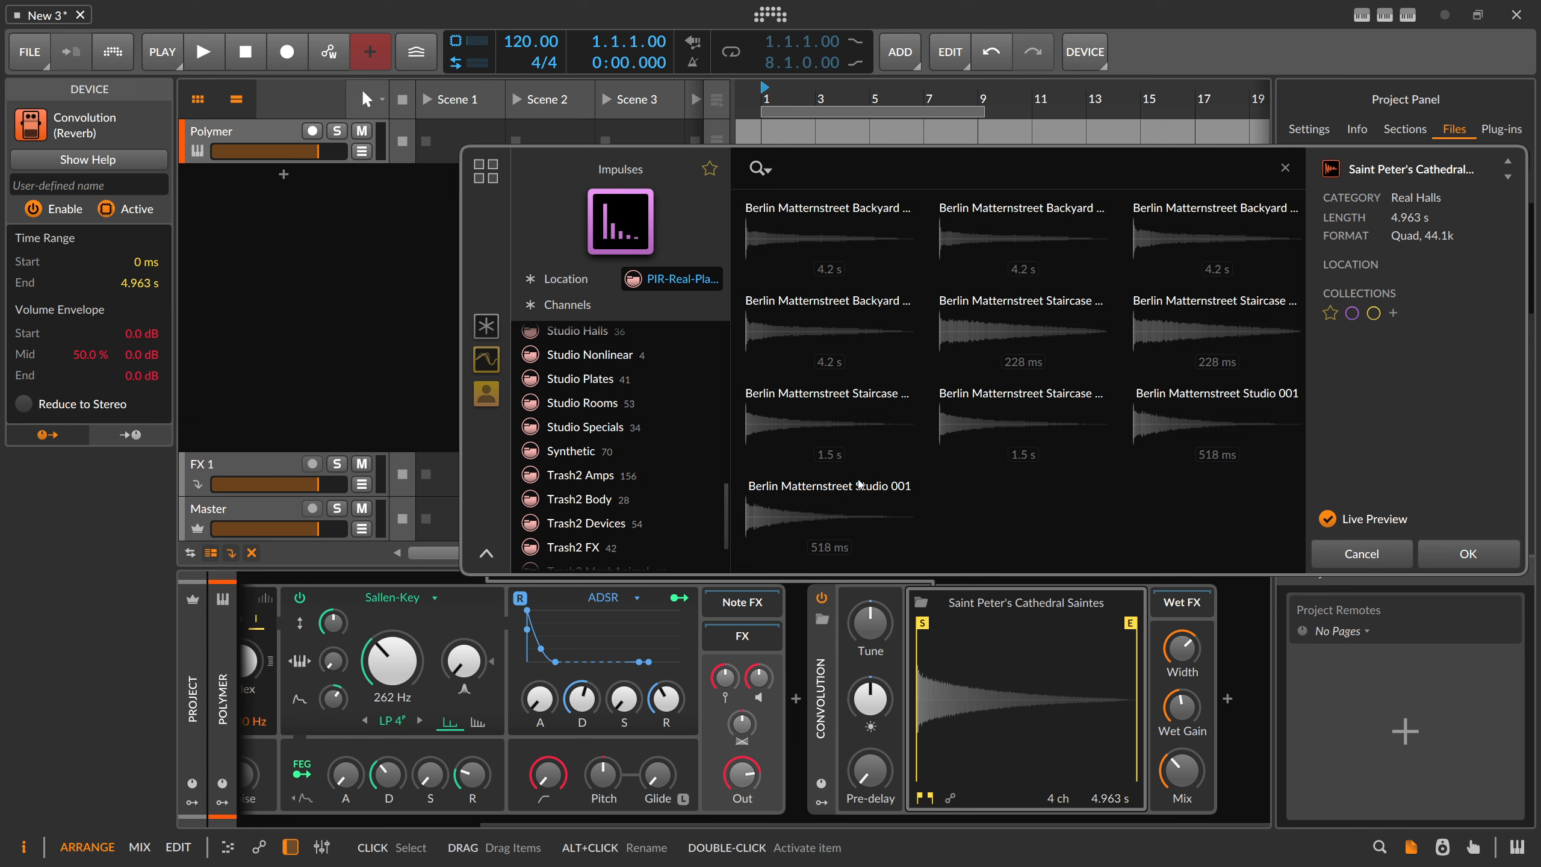
Load the Berlin Matternstreet Staircase 001 impulse into Convolution and arm the Polymer track for recording.
click(988, 334)
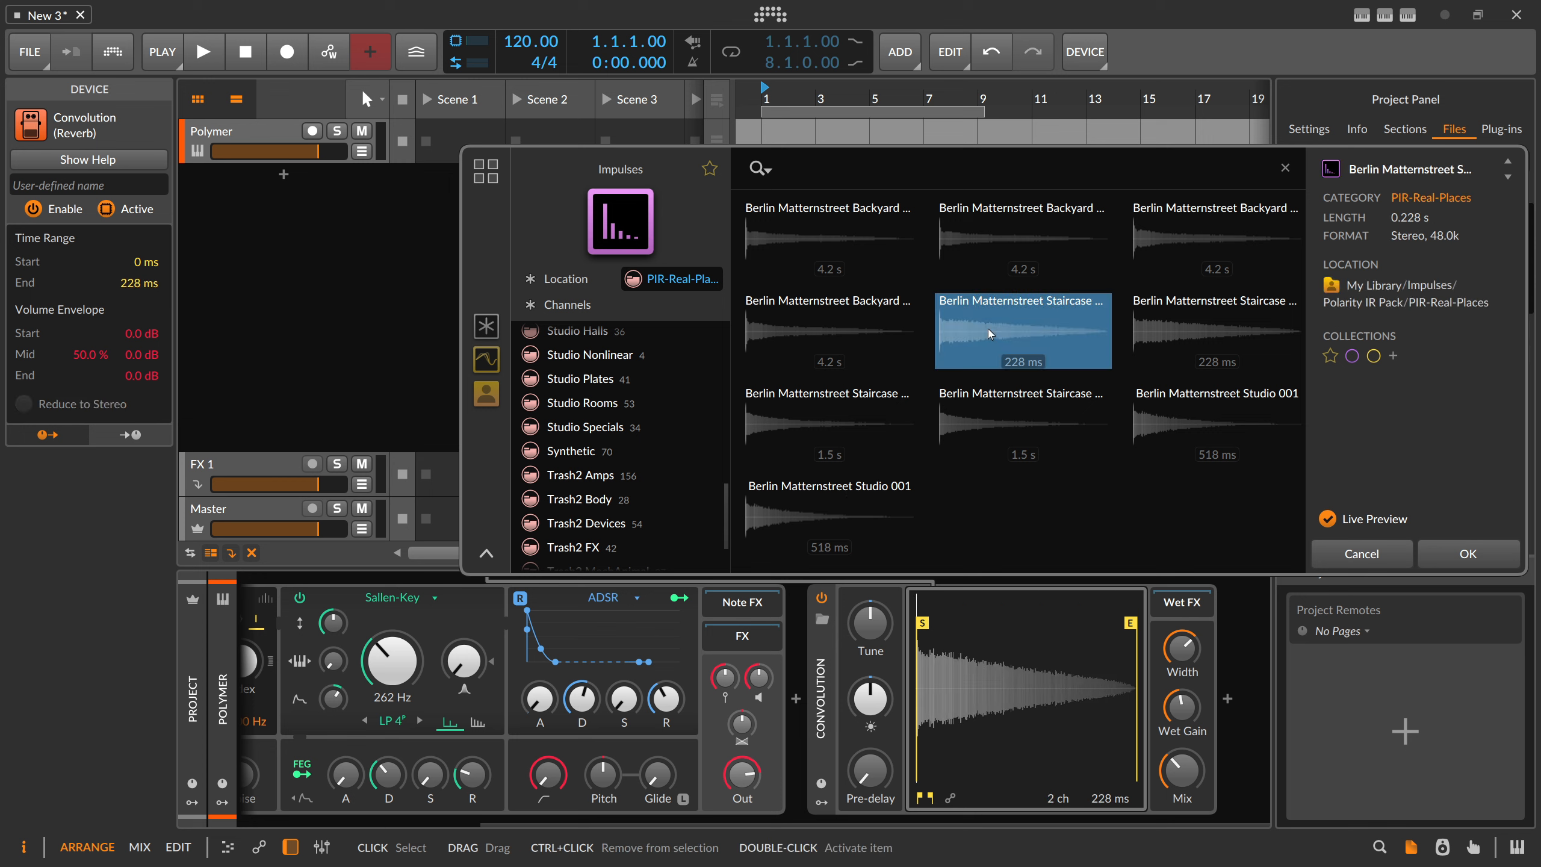
click(1451, 557)
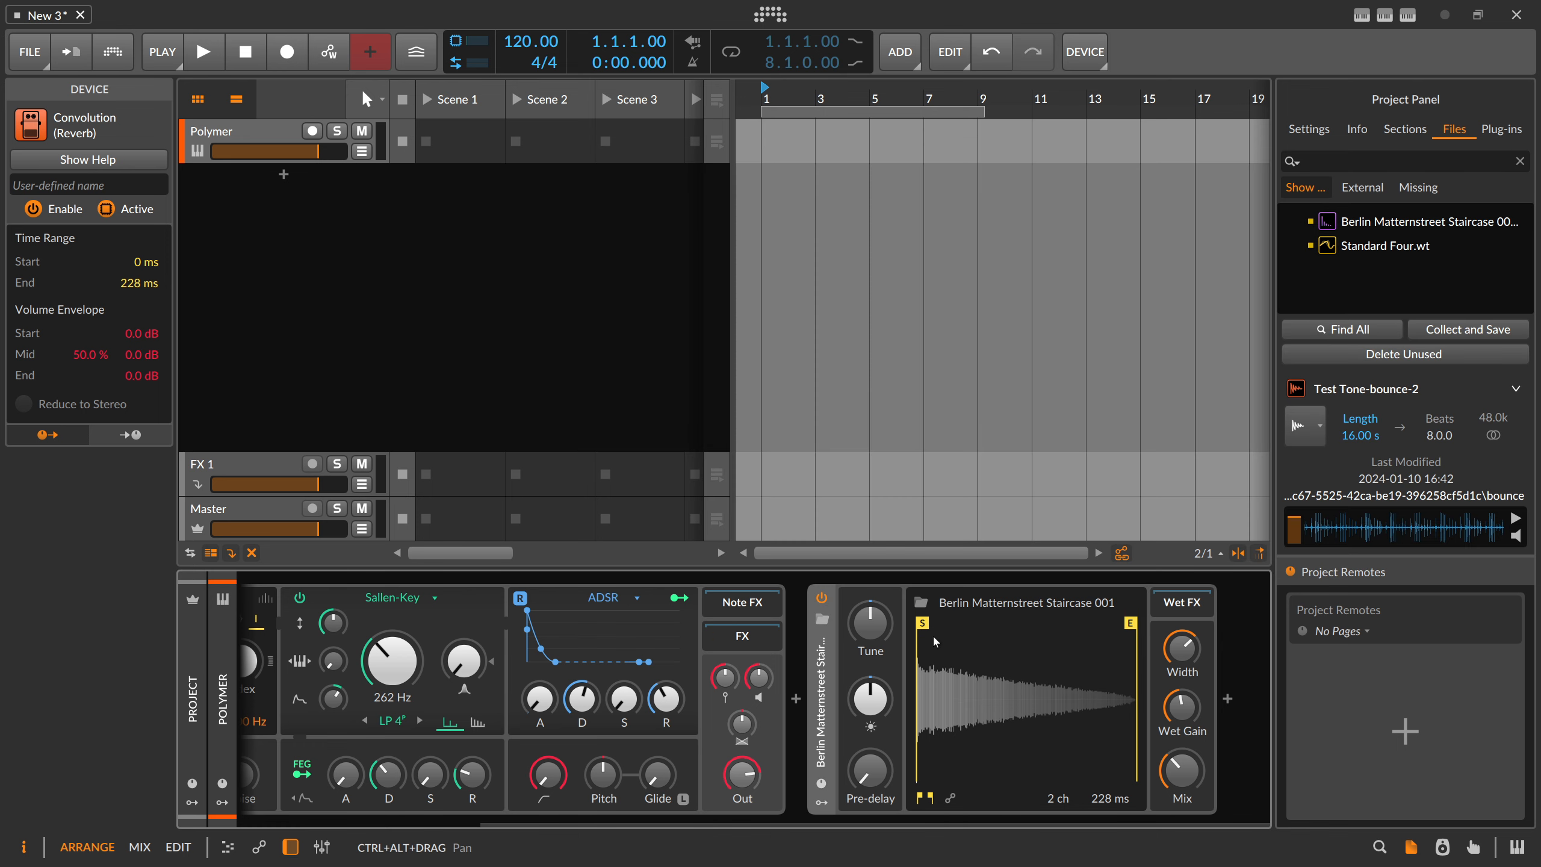
click(318, 134)
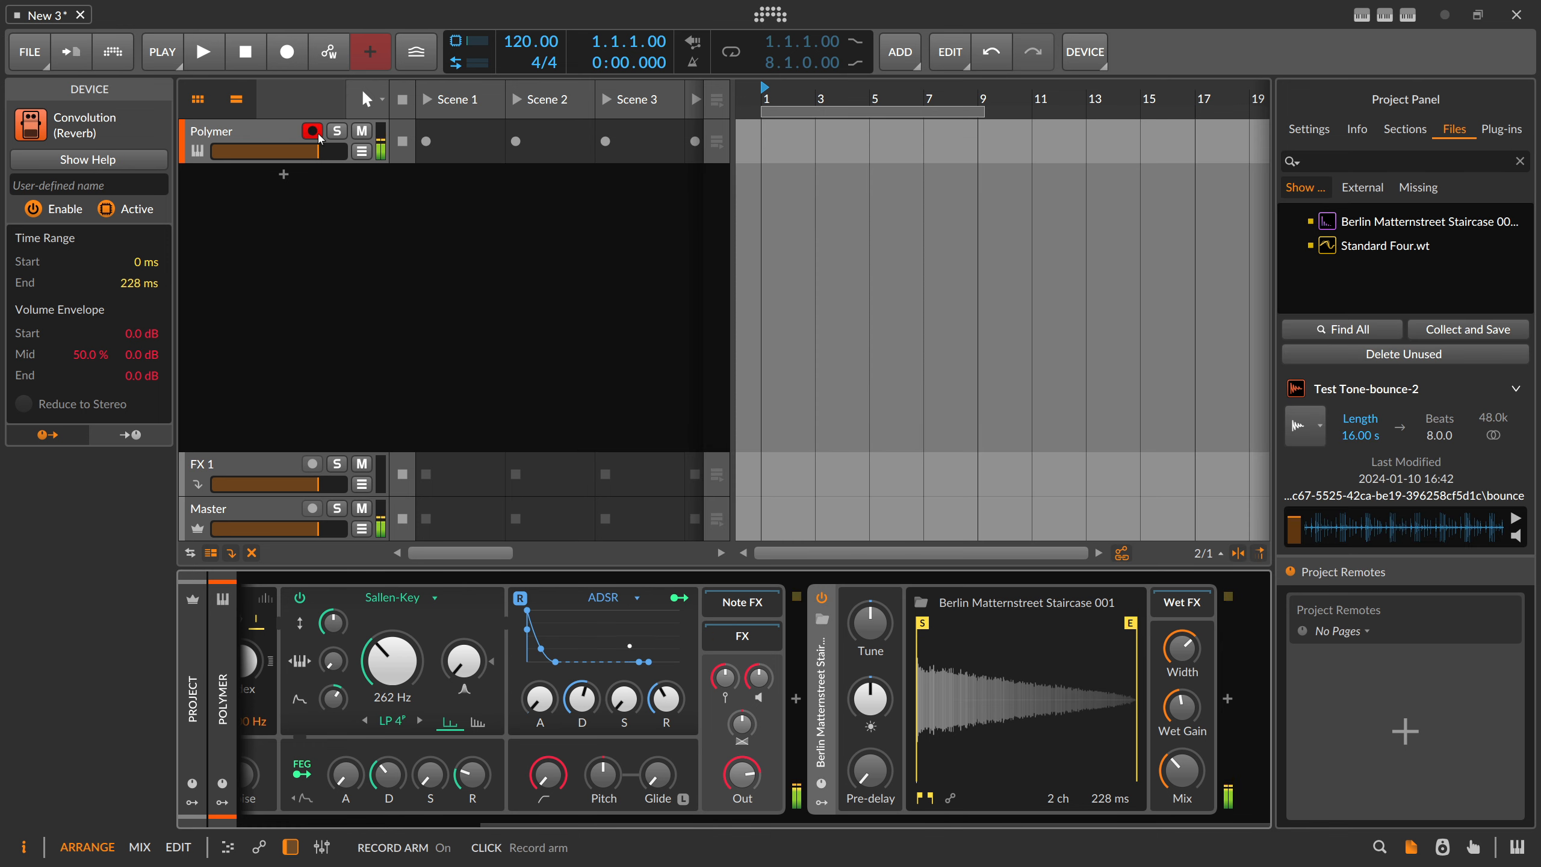
Try the staircase impulse at a higher and then a lower Mix on Convolution.
drag(1194, 766, 1187, 722)
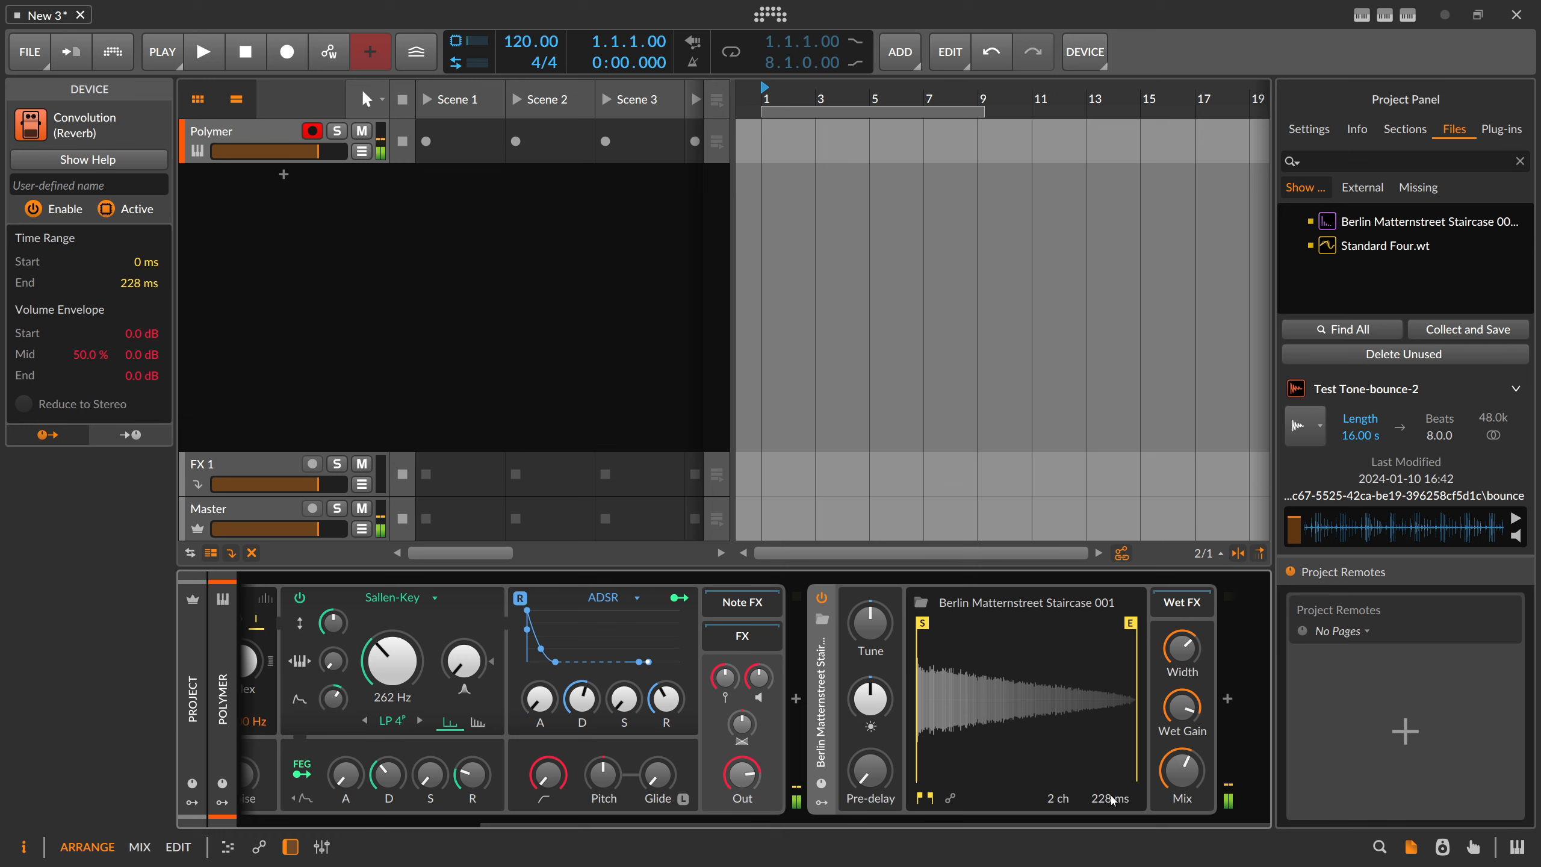
drag(1182, 770, 1182, 816)
drag(1182, 770, 1183, 862)
Delete the Convolution device from the Polymer track.
click(823, 697)
key(Delete)
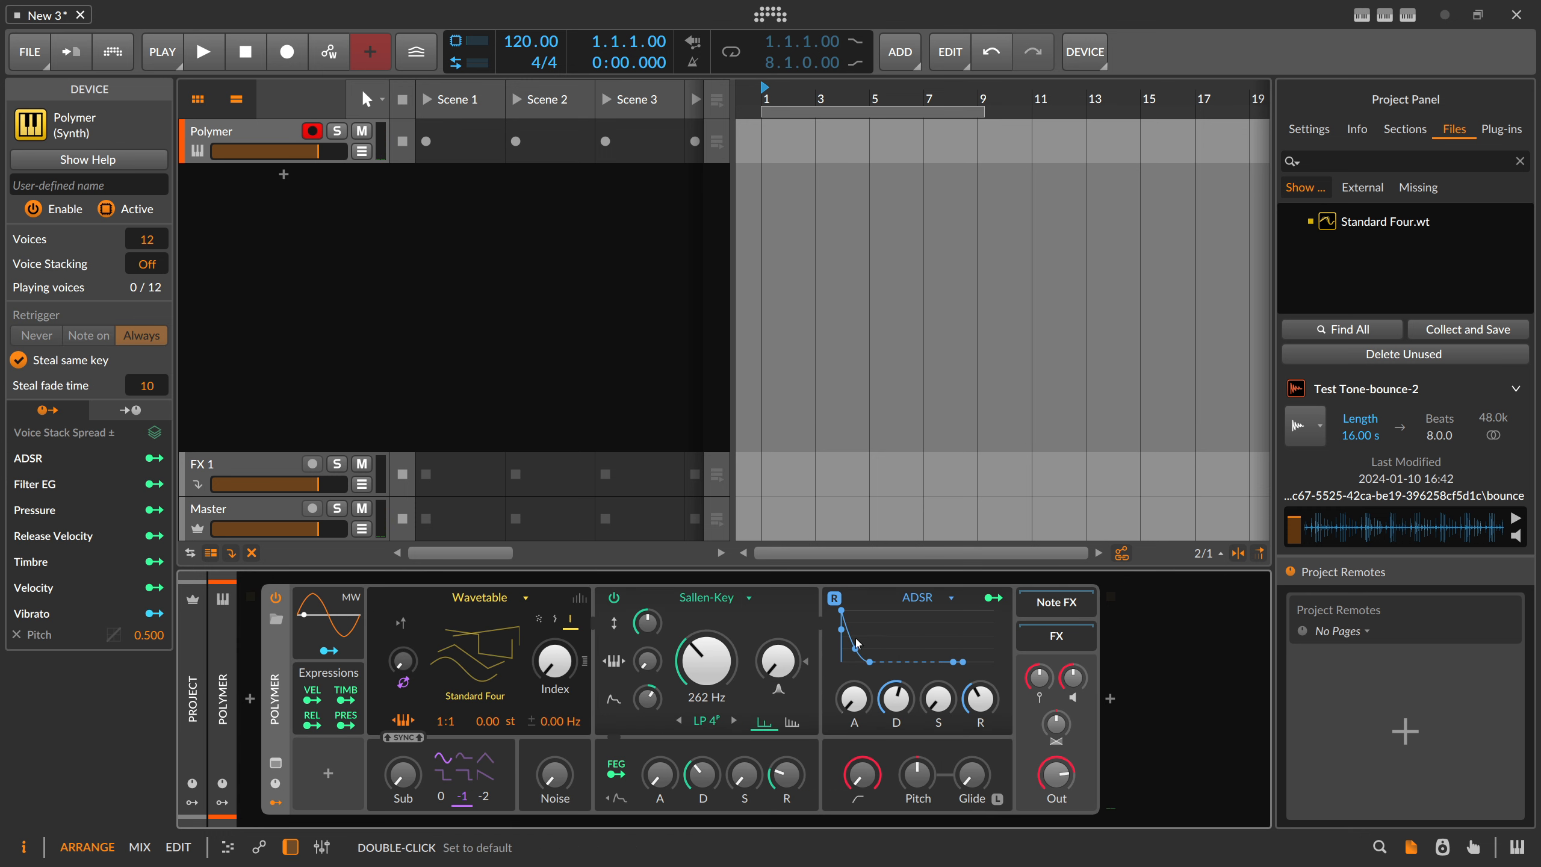